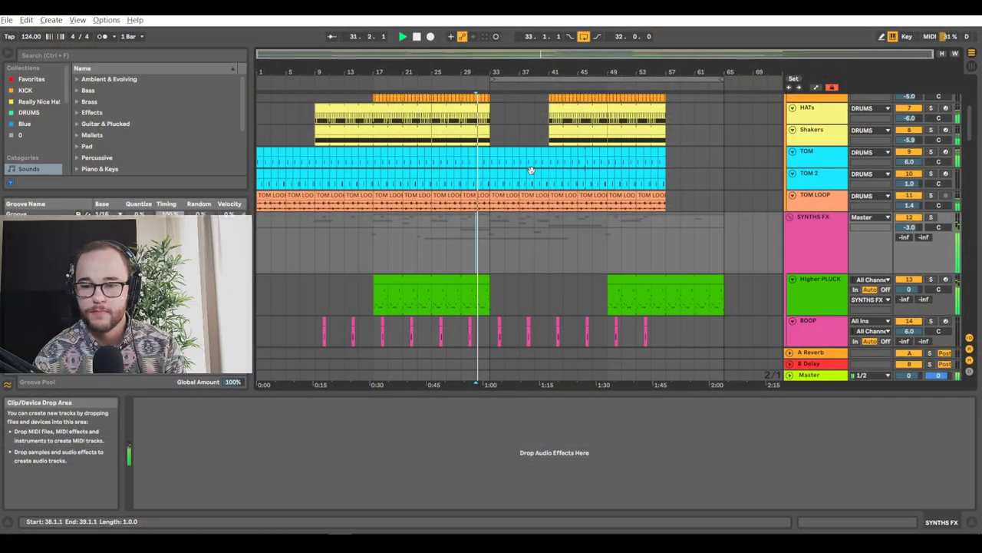
- Solo the KICK track and play the two-bar loop starting at bar 5
{"action": "left_click", "coordinate": [486, 228]}
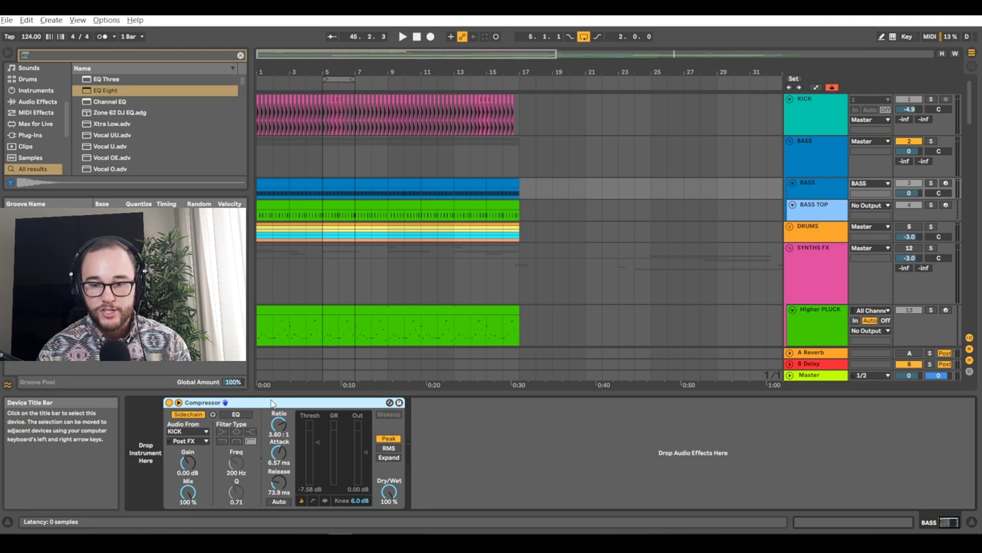
{"action": "left_click", "coordinate": [316, 166]}
{"action": "left_click", "coordinate": [322, 162]}
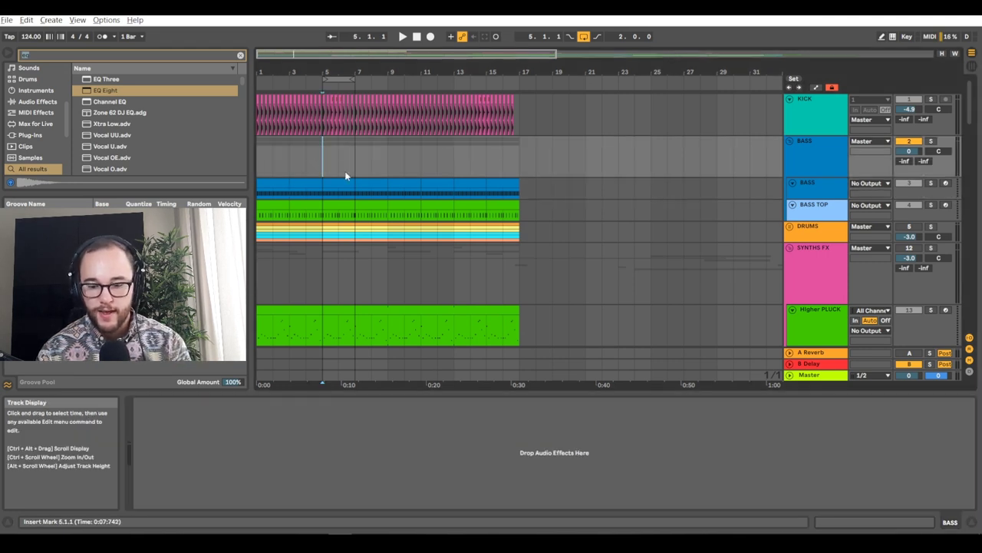
{"action": "left_click", "coordinate": [930, 100]}
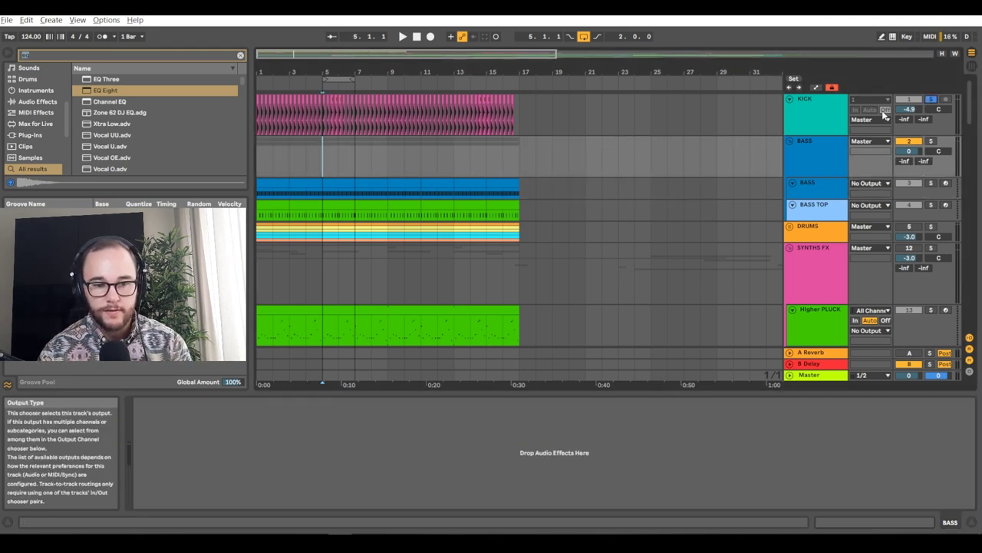
{"action": "scroll", "coordinate": [336, 144], "scroll_direction": "up", "scroll_amount": 4}
{"action": "key", "text": "space"}
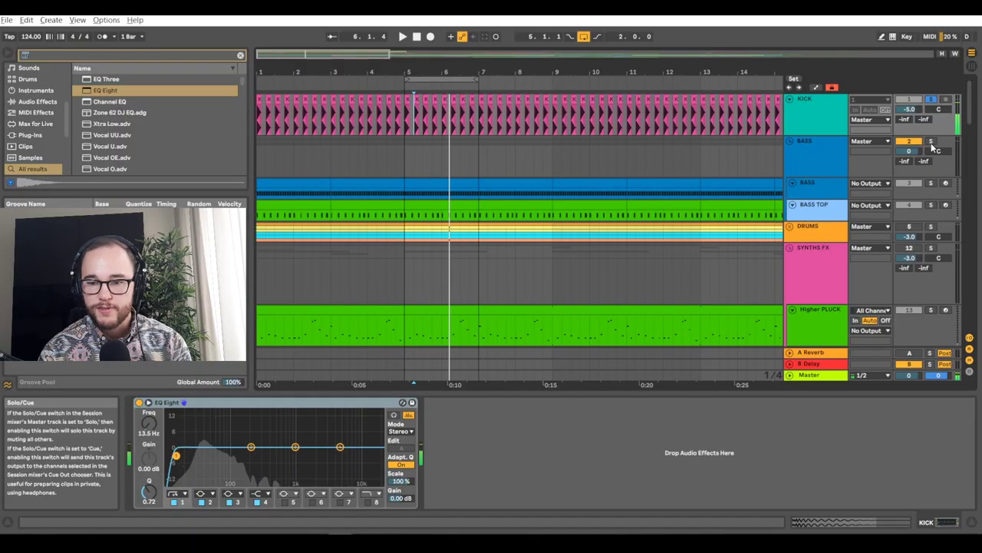
{"action": "key", "text": "space"}
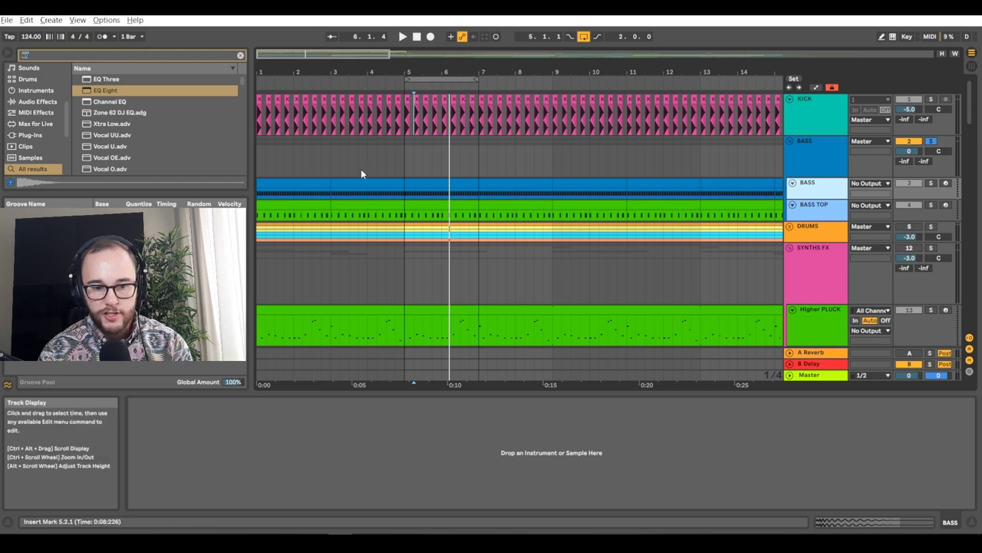
- Open the bass clip's notes, load Wavetable onto the BASS track inside the BASS group, and audition it
{"action": "double_click", "coordinate": [411, 178]}
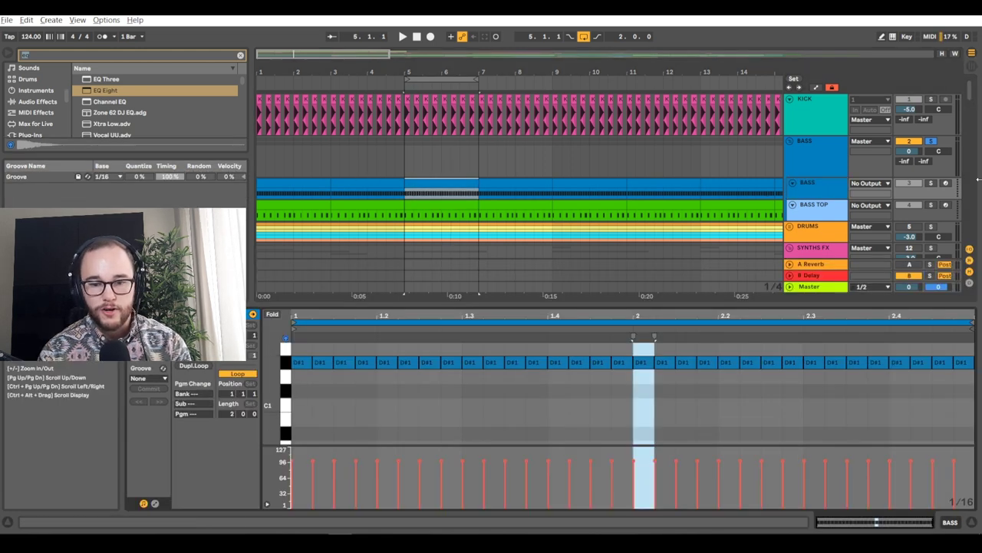
{"action": "left_click", "coordinate": [823, 183]}
{"action": "key", "text": "ctrl+f"}
{"action": "type", "text": "wav"}
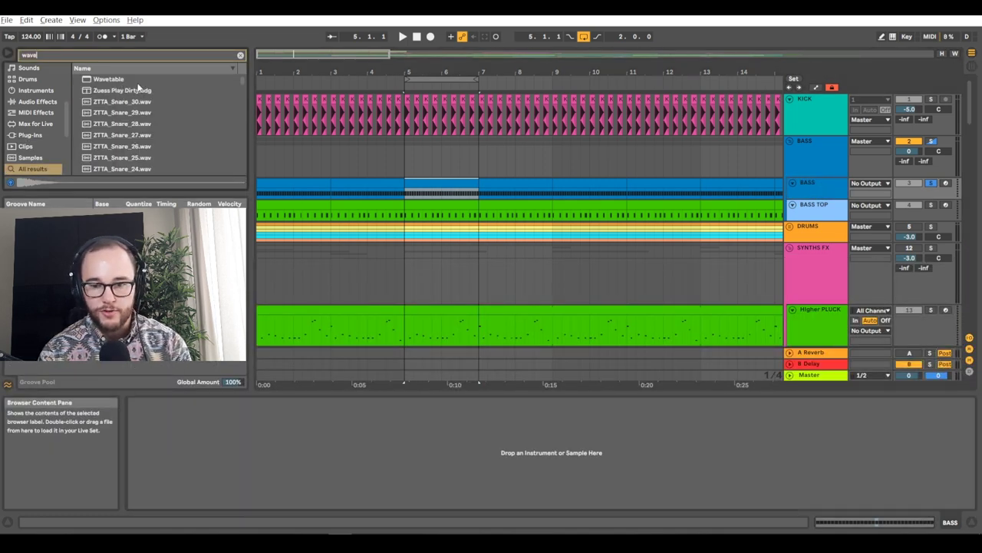
{"action": "type", "text": "e"}
{"action": "key", "text": "Down"}
{"action": "key", "text": "Return"}
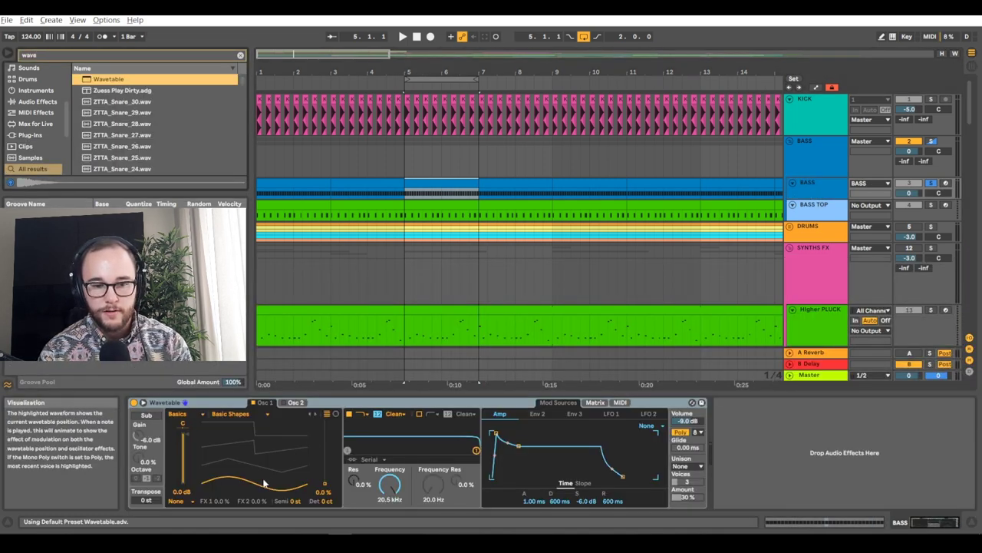
{"action": "key", "text": "space"}
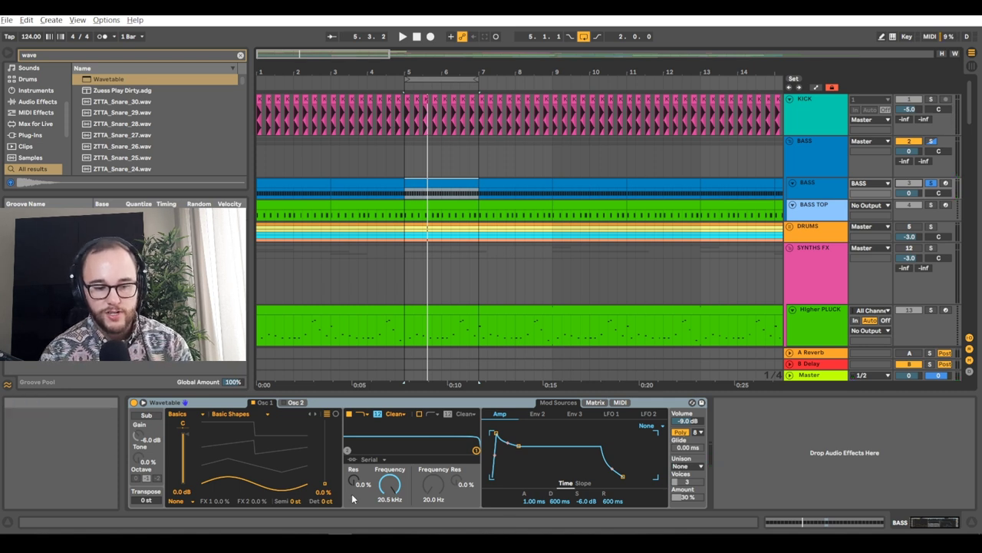
- Set Wavetable's oscillator 1 position to 66% and add EQ Eight after it on the BASS track
{"action": "left_click_drag", "start_coordinate": [325, 483], "coordinate": [325, 473]}
{"action": "key", "text": "ctrl+f"}
{"action": "type", "text": "eq"}
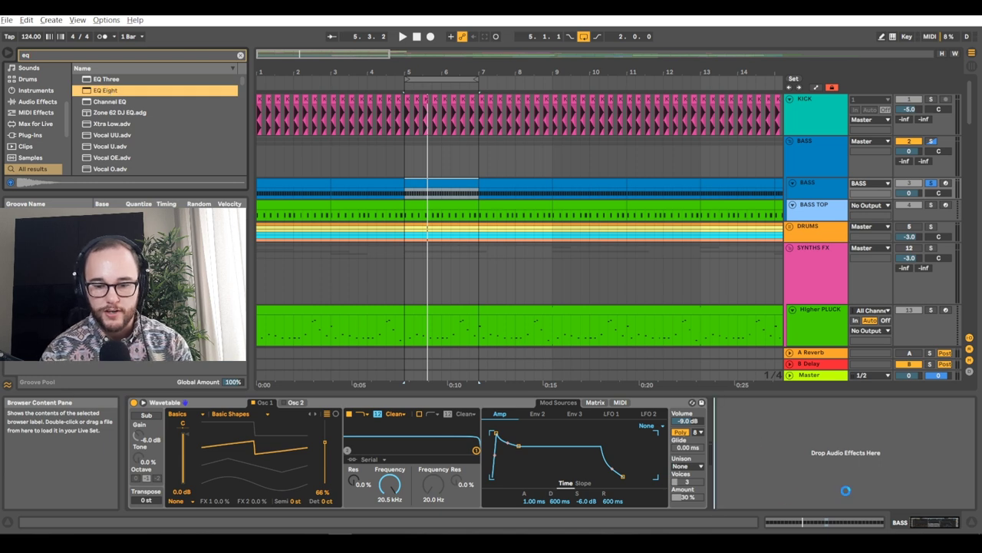
- During playback, lower Wavetable's filter 1 cutoff to about 104 Hz and set its slope to 24 dB
{"action": "left_click_drag", "start_coordinate": [399, 474], "coordinate": [399, 516]}
{"action": "key", "text": "space"}
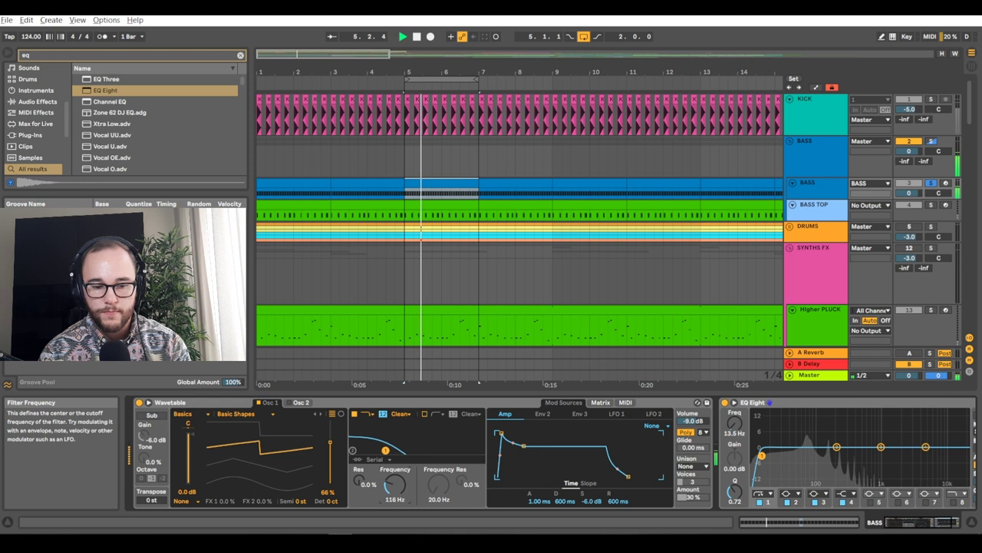
{"action": "left_click", "coordinate": [382, 414]}
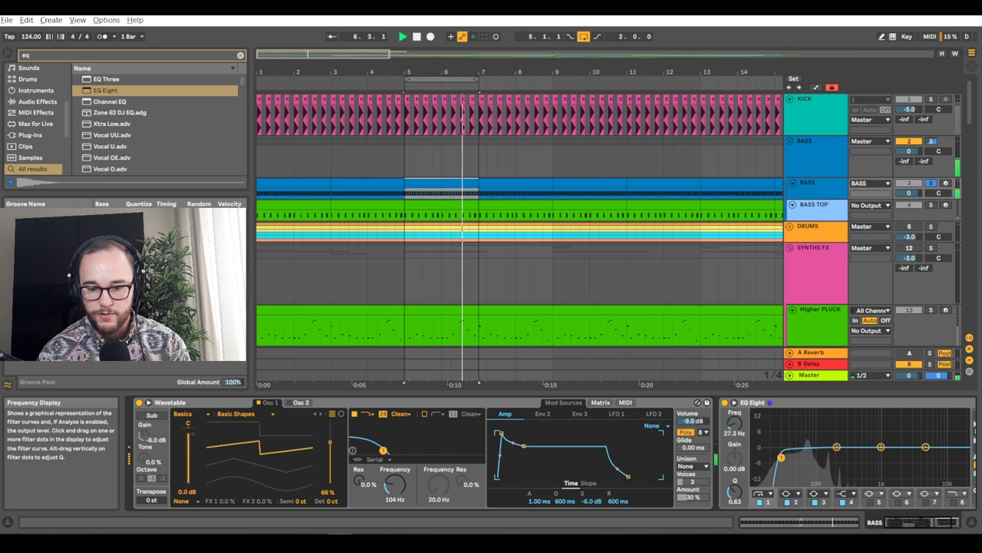
- Set the EQ Eight low cut to about 33 Hz with Q 0.72 using the enlarged curve display
{"action": "double_click", "coordinate": [805, 456]}
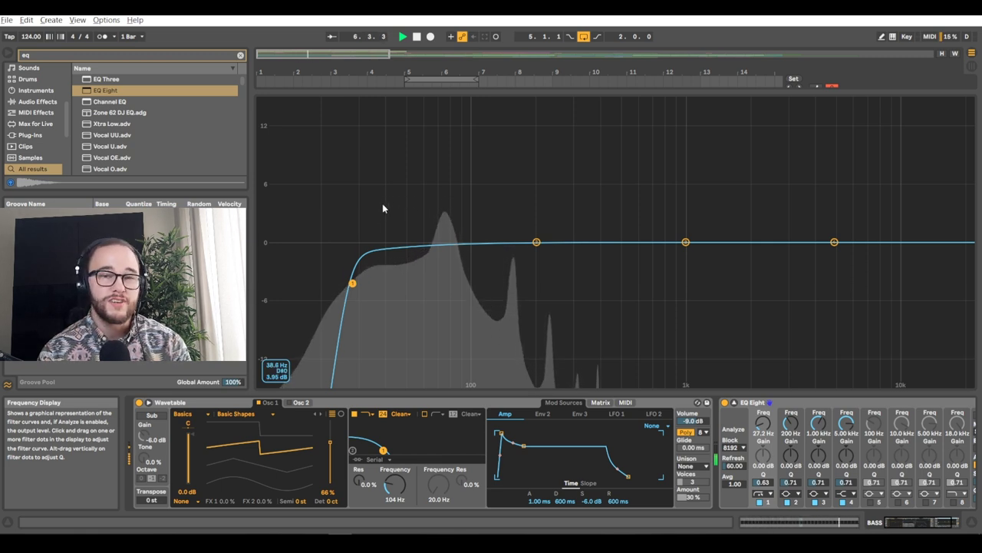
{"action": "left_click_drag", "start_coordinate": [353, 283], "coordinate": [365, 277]}
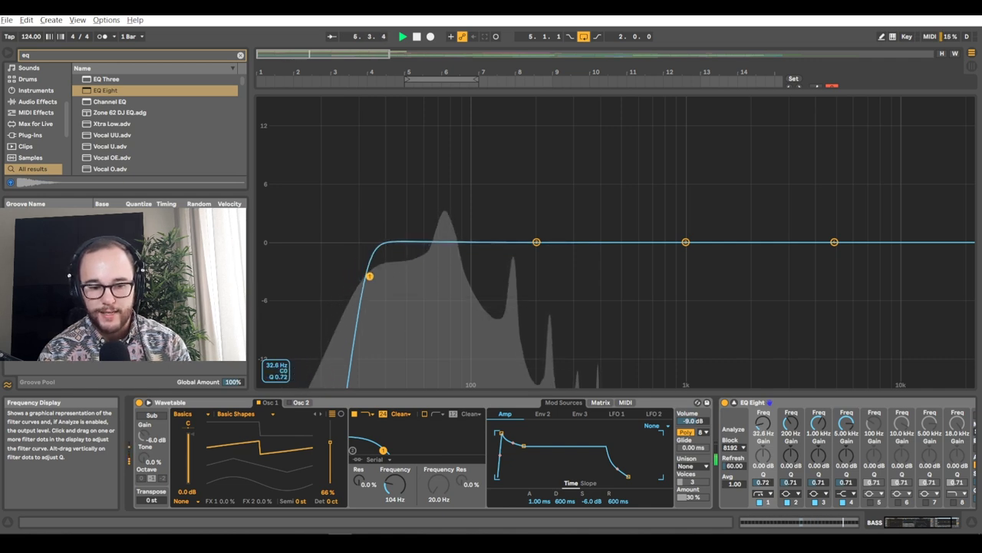
{"action": "left_click", "coordinate": [734, 402]}
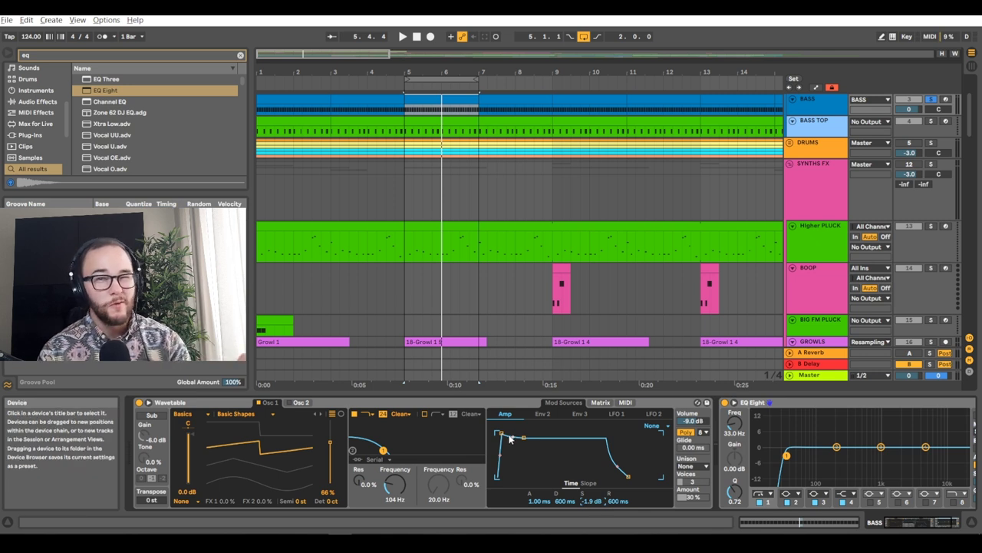
- Modulate Wavetable's filter 1 frequency from Env 2 by 11, with the cutoff at 123 Hz, and set oscillator 1's position to 65%
{"action": "key", "text": "space"}
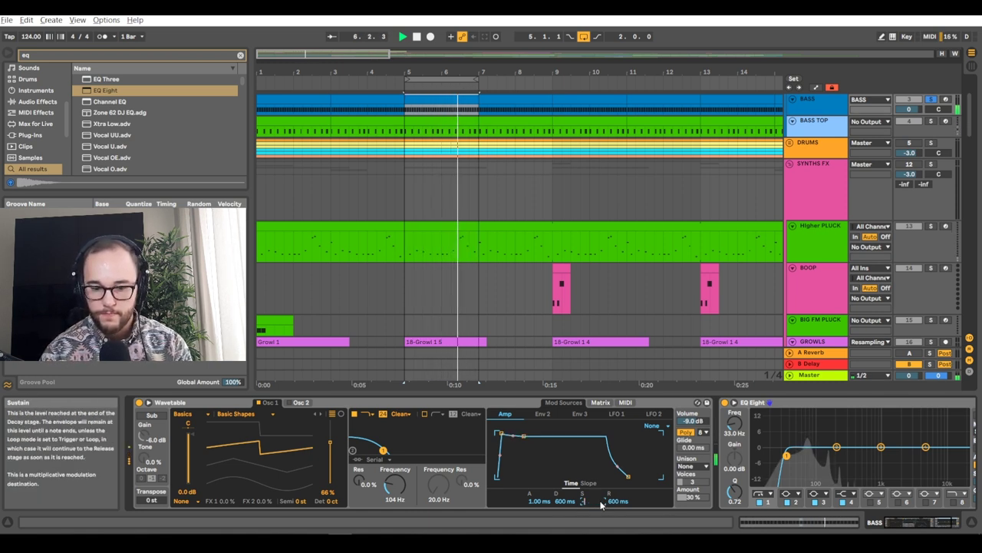
{"action": "key", "text": "space"}
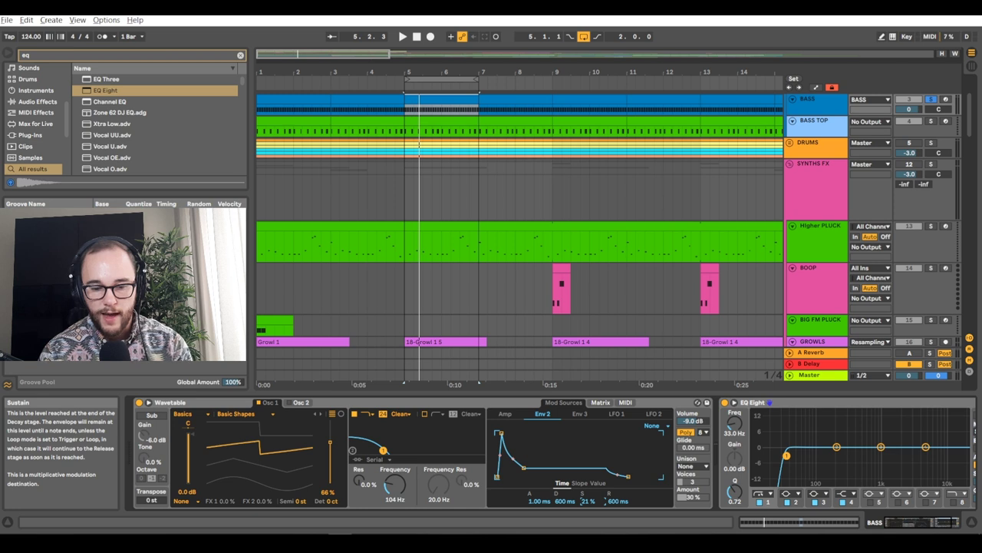
{"action": "left_click", "coordinate": [600, 402]}
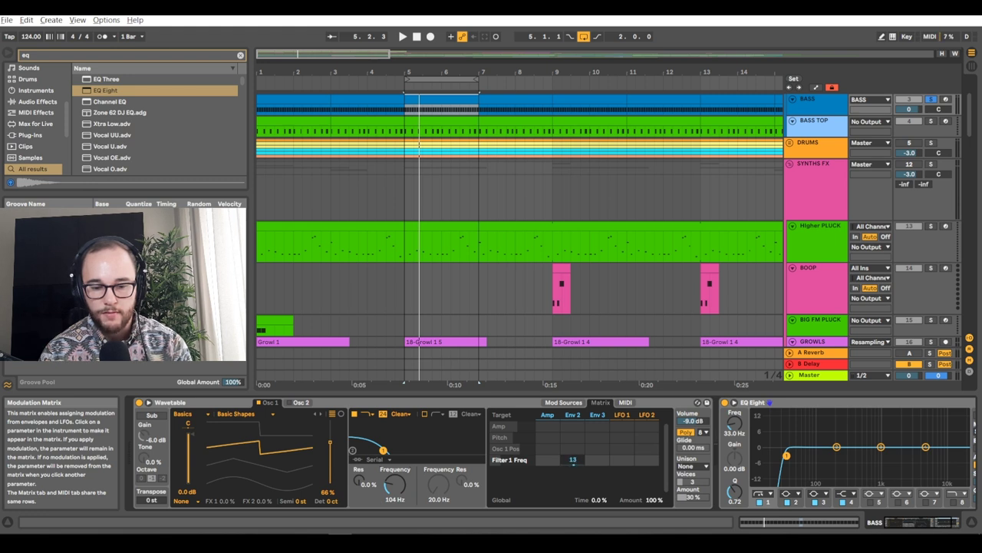
{"action": "key", "text": "space"}
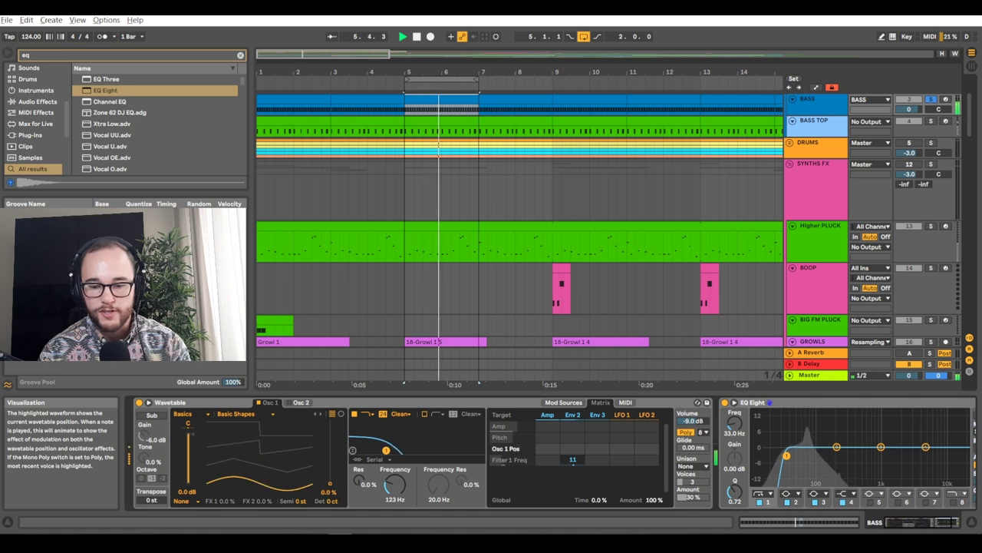
{"action": "left_click_drag", "start_coordinate": [224, 448], "coordinate": [224, 417]}
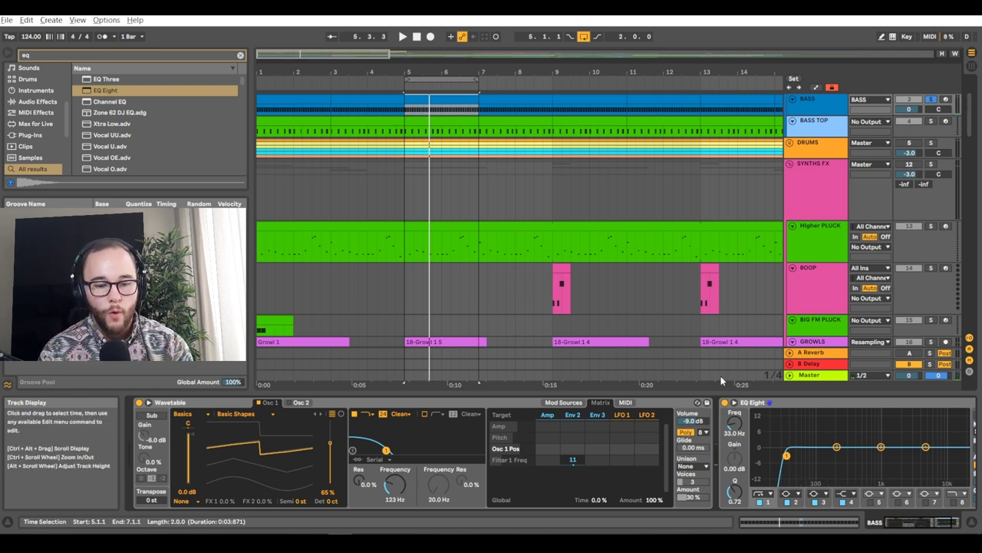
- Group Wavetable into an Instrument Rack and show the rack's chain list
{"action": "left_click", "coordinate": [234, 402]}
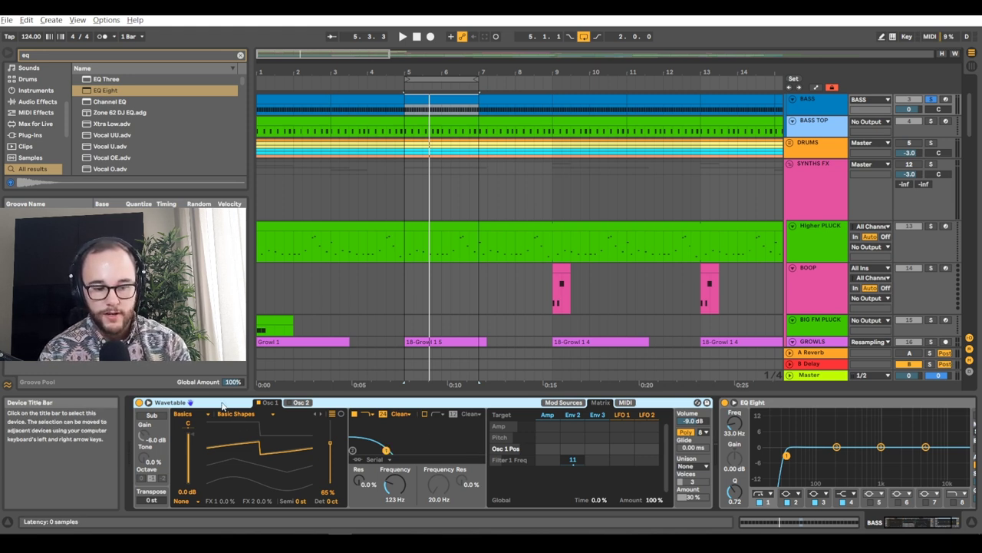
{"action": "key", "text": "ctrl+g"}
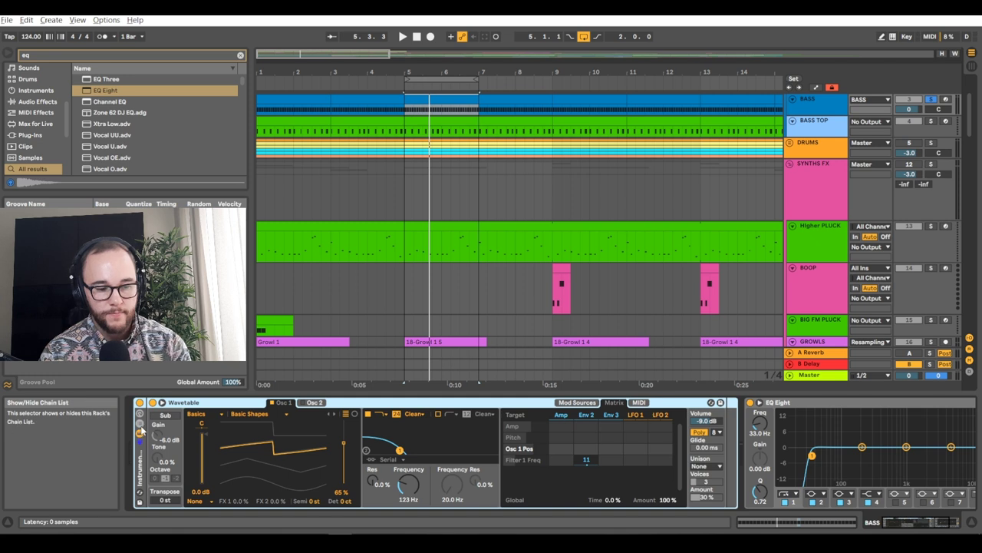
{"action": "left_click", "coordinate": [141, 430]}
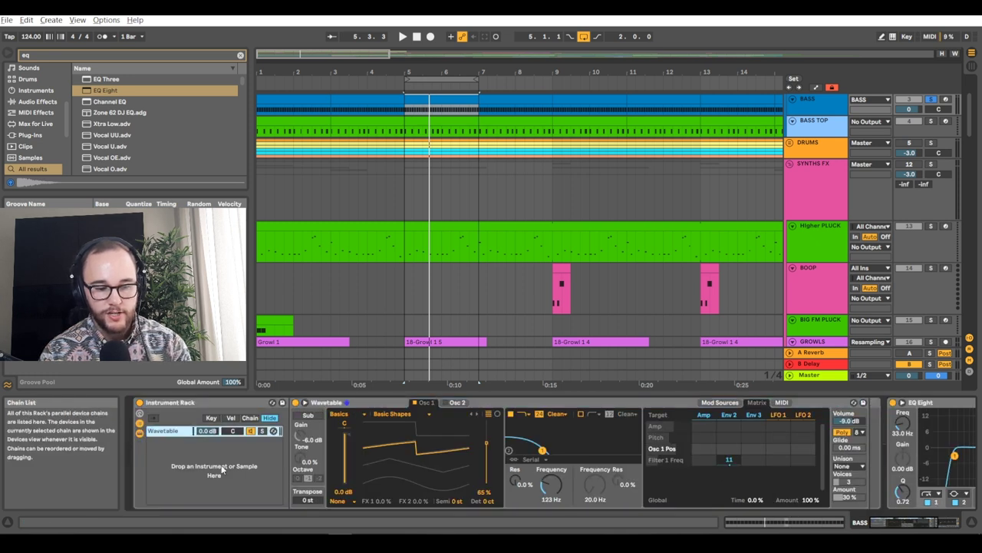
- Add a second chain named SUB to the rack and name the Wavetable chain MID and HIGH
{"action": "key", "text": "ctrl+d"}
{"action": "type", "text": "SUB"}
{"action": "key", "text": "Return"}
{"action": "left_click", "coordinate": [174, 432]}
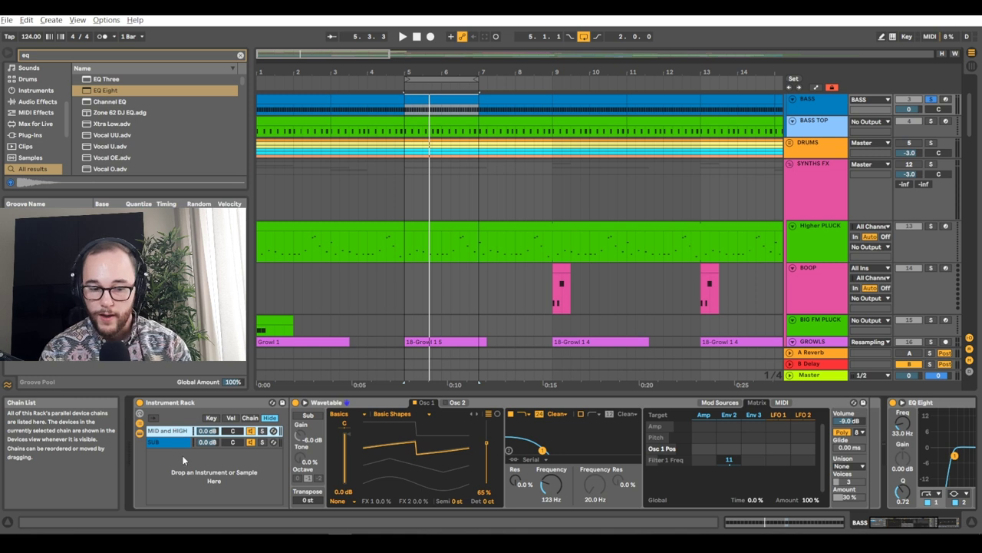
- Solo the MID and HIGH chain and add an EQ Eight after its Wavetable with a low cut at about 109 Hz
{"action": "left_click", "coordinate": [261, 430]}
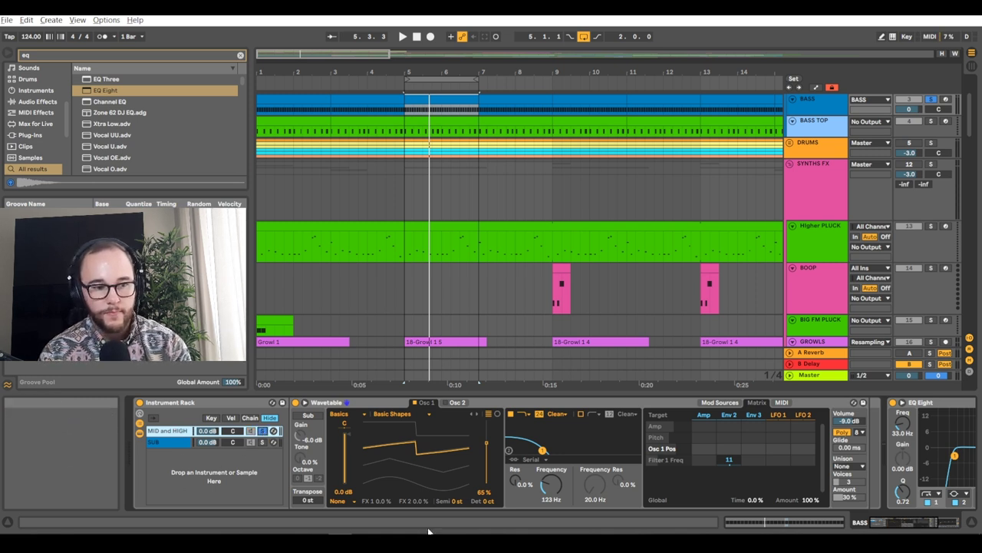
{"action": "left_click_drag", "start_coordinate": [100, 92], "coordinate": [221, 137]}
{"action": "mouse_move", "coordinate": [742, 384]}
{"action": "left_mouse_down"}
{"action": "mouse_move", "coordinate": [867, 448]}
{"action": "mouse_move", "coordinate": [765, 461]}
{"action": "mouse_move", "coordinate": [791, 457]}
{"action": "left_mouse_up"}
{"action": "key", "text": "space"}
{"action": "scroll", "coordinate": [785, 472], "scroll_direction": "up", "scroll_amount": 1}
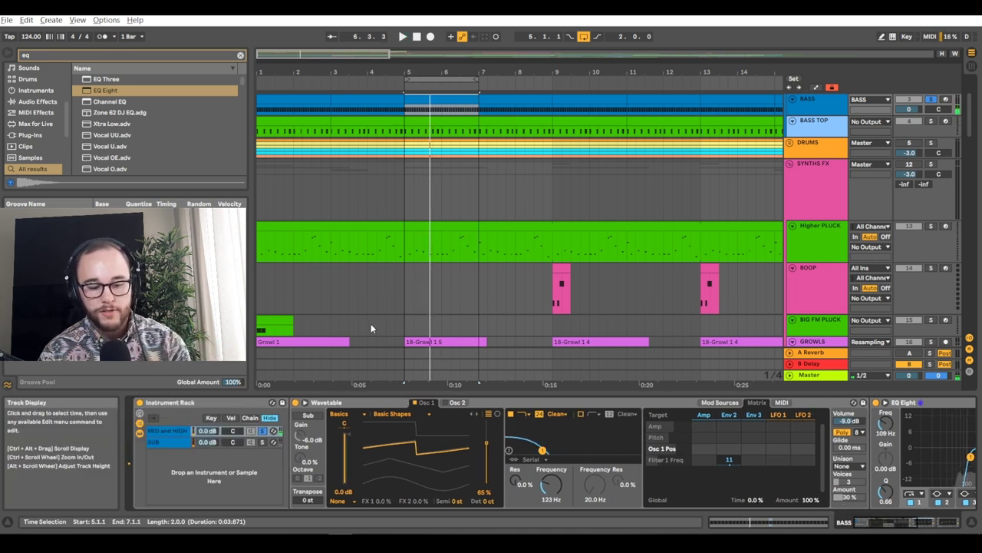
- Add Multiband Dynamics after the EQ Eight in the MID and HIGH chain, solo its mid band, and start playback
{"action": "key", "text": "ctrl+f"}
{"action": "type", "text": "dynamics"}
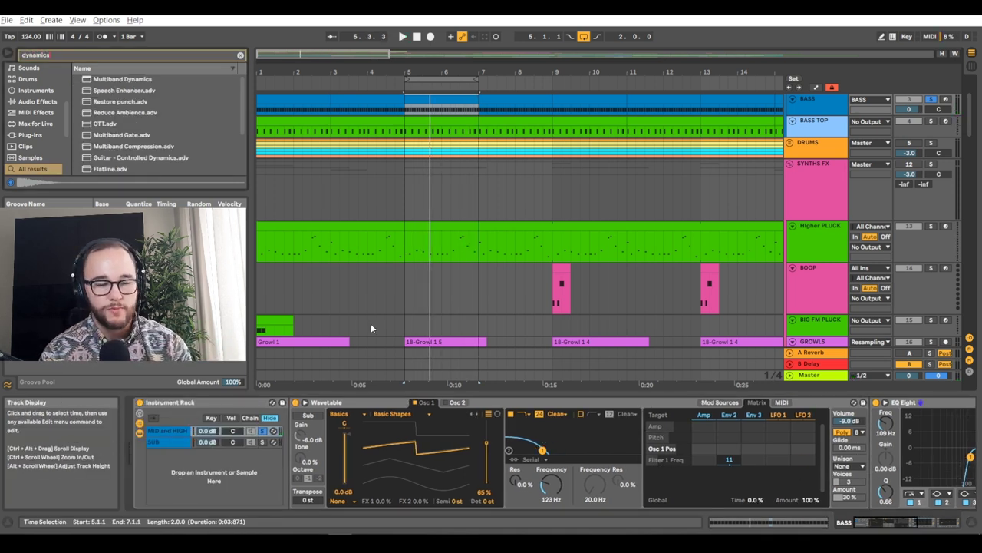
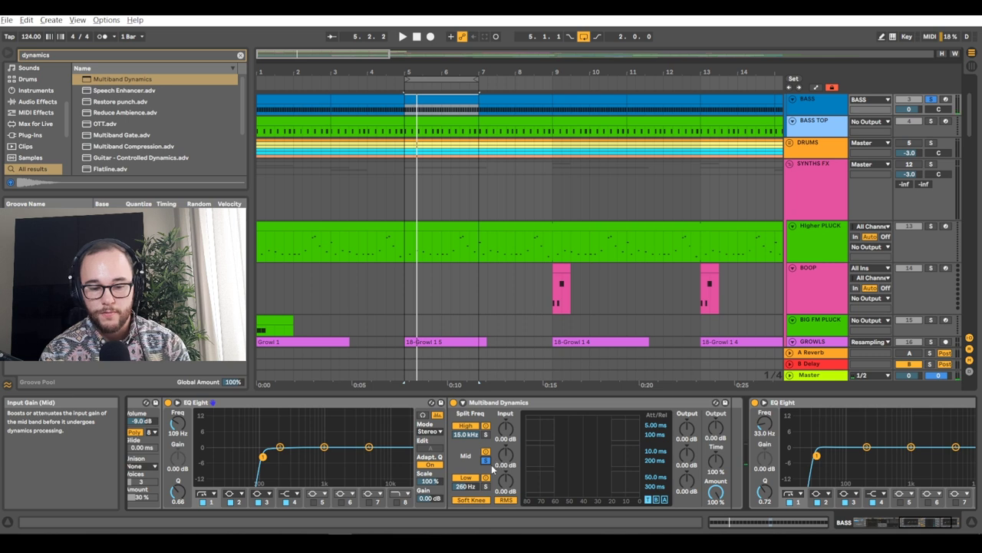
{"action": "key", "text": "space"}
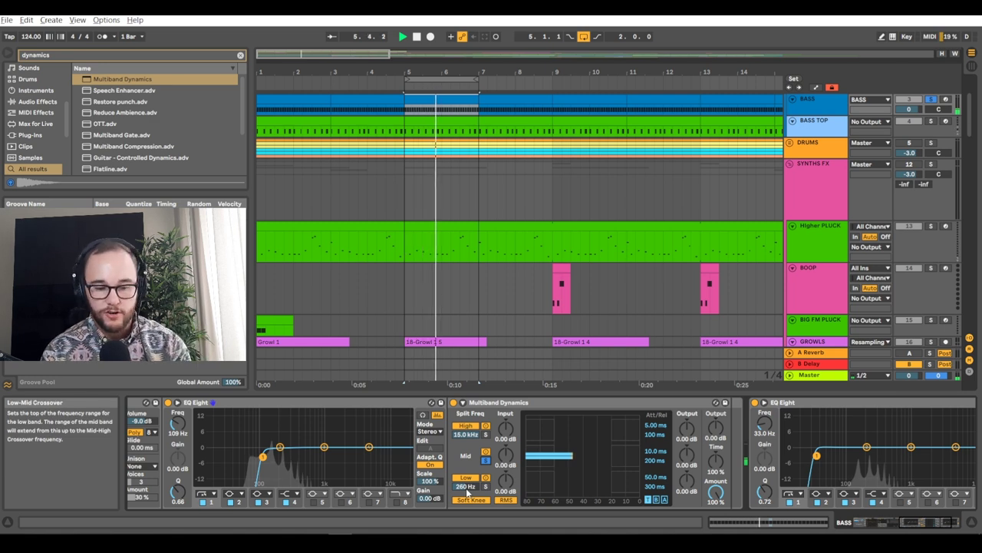
- Try the low-mid crossover at 30 Hz, switch the chain's EQ Eight off and on, and return the crossover to 260 Hz
{"action": "left_click_drag", "start_coordinate": [466, 486], "coordinate": [466, 530]}
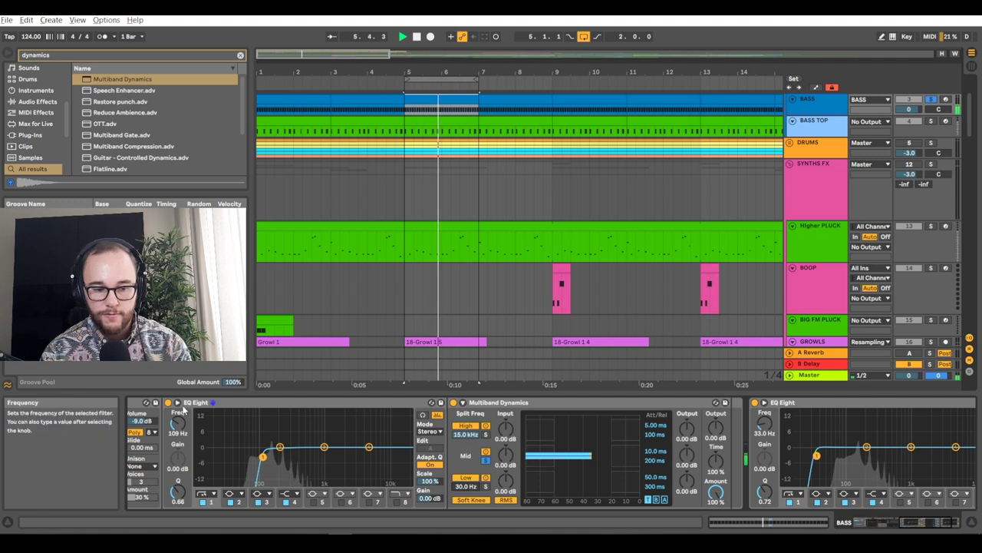
{"action": "left_click", "coordinate": [168, 403]}
{"action": "left_click", "coordinate": [168, 403]}
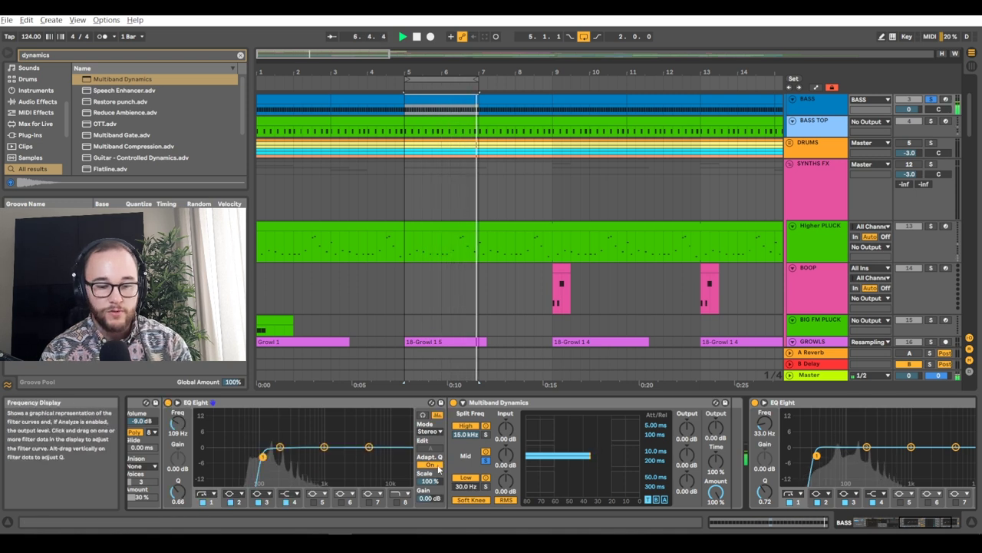
{"action": "left_click_drag", "start_coordinate": [470, 495], "coordinate": [470, 476]}
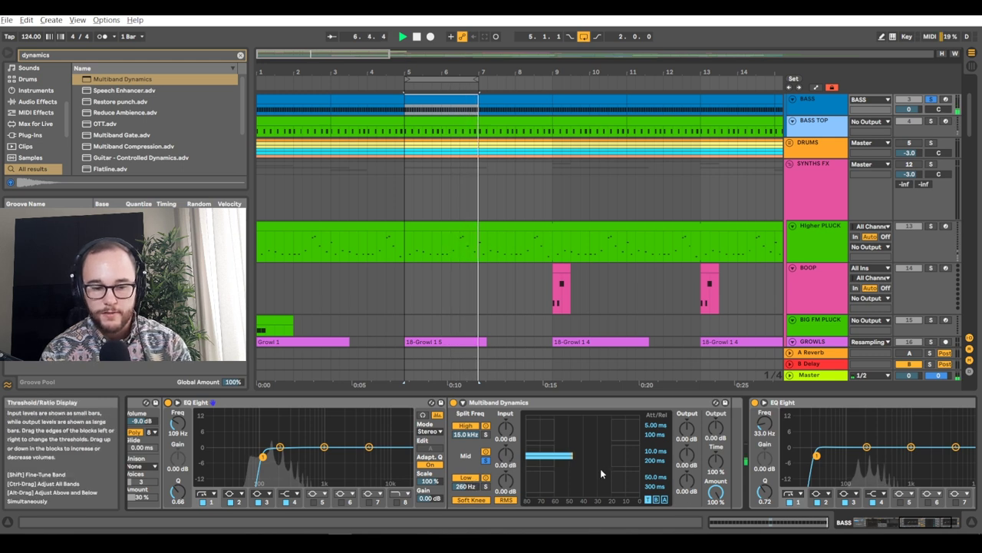
- Raise the Multiband Dynamics master output to about 13.9 dB
{"action": "scroll", "coordinate": [653, 466], "scroll_direction": "left", "scroll_amount": 8}
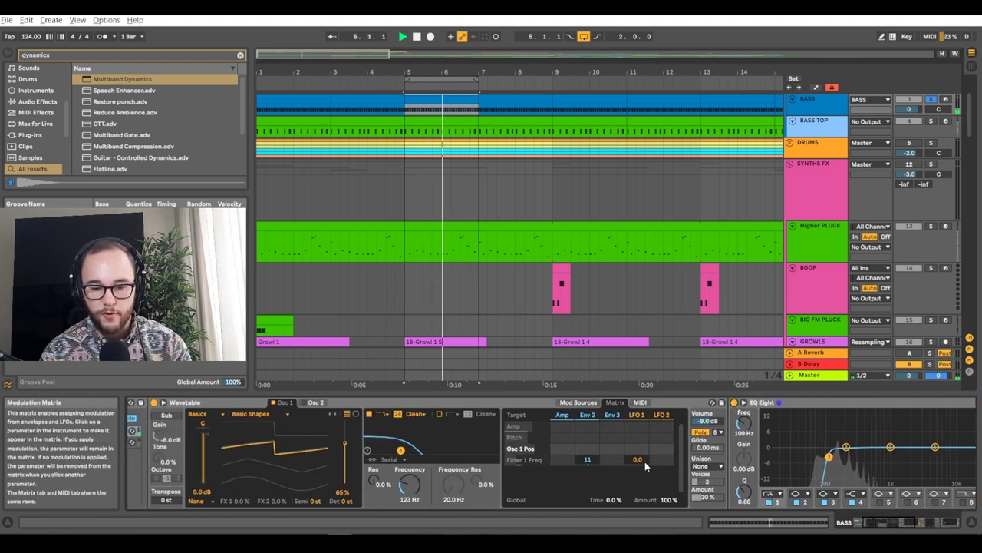
{"action": "scroll", "coordinate": [645, 462], "scroll_direction": "right", "scroll_amount": 8}
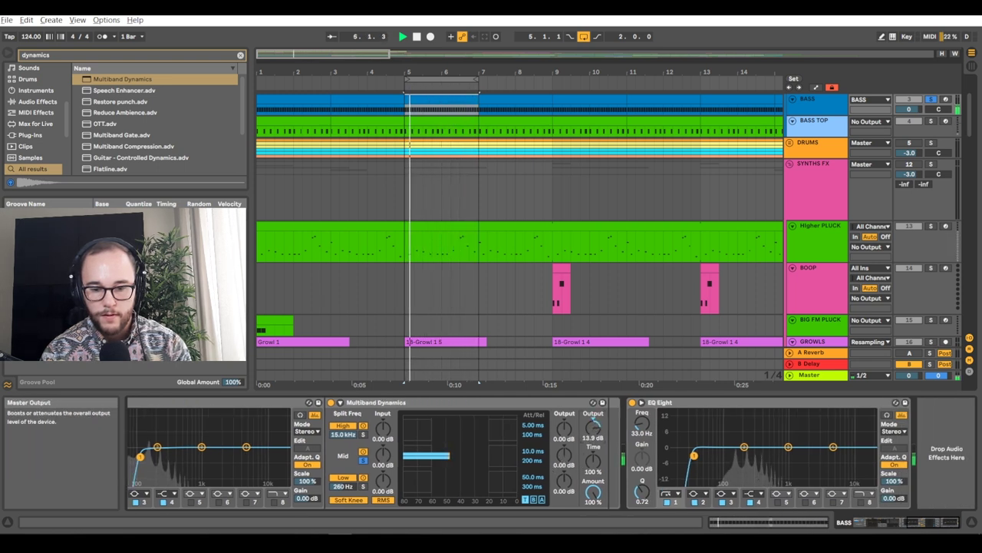
{"action": "scroll", "coordinate": [583, 468], "scroll_direction": "left", "scroll_amount": 6}
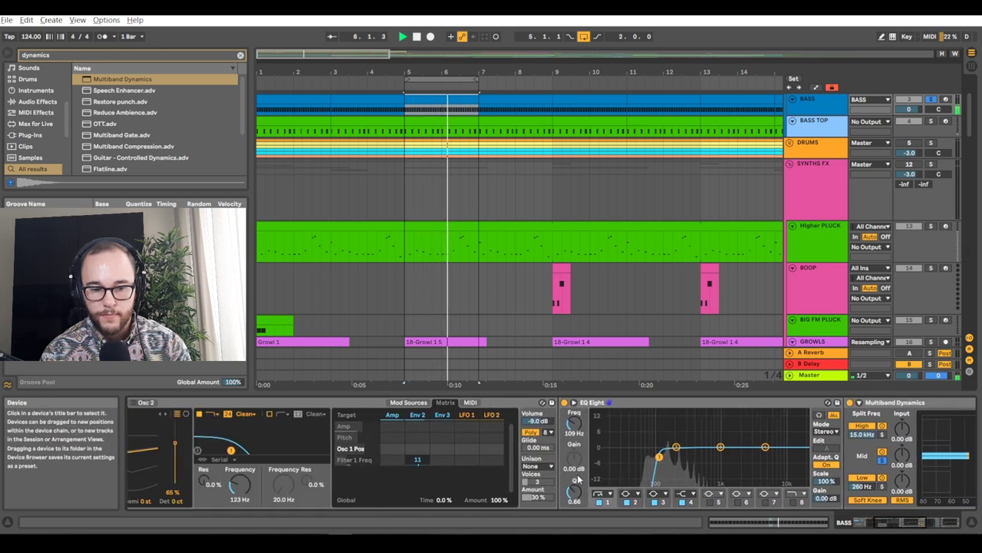
- Solo the SUB chain and copy the MID and HIGH chain's Multiband Dynamics into it after its Wavetable
{"action": "scroll", "coordinate": [578, 478], "scroll_direction": "left", "scroll_amount": 5}
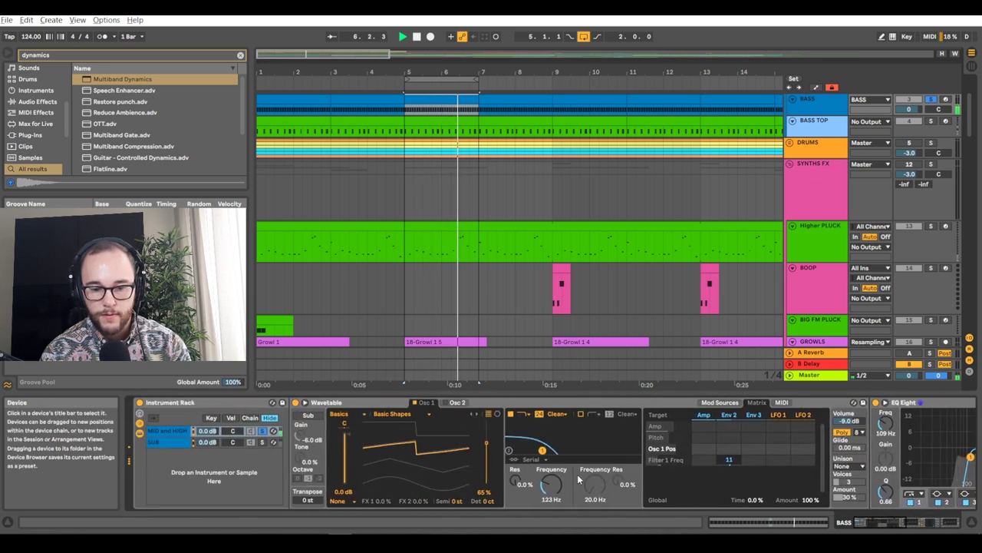
{"action": "left_click", "coordinate": [260, 442]}
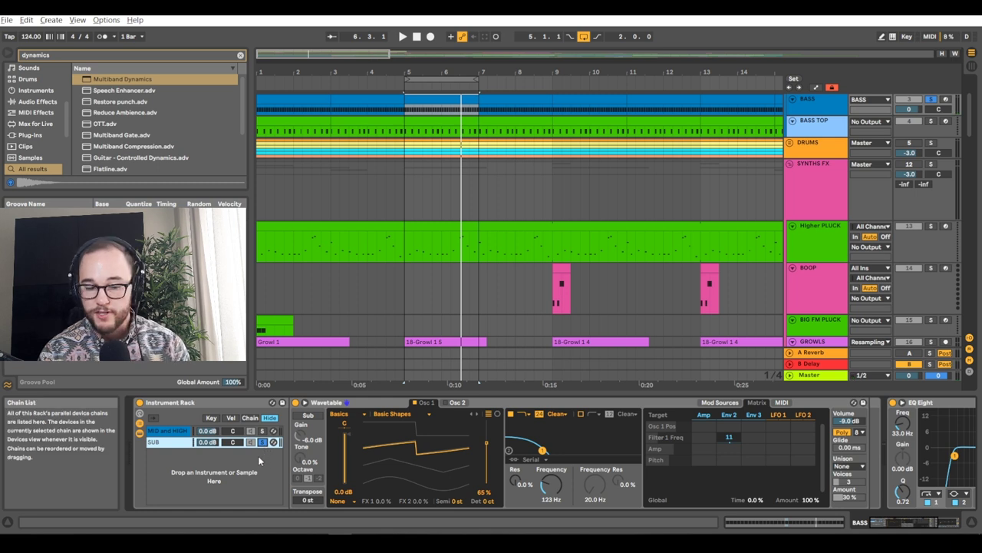
{"action": "scroll", "coordinate": [476, 460], "scroll_direction": "right", "scroll_amount": 2}
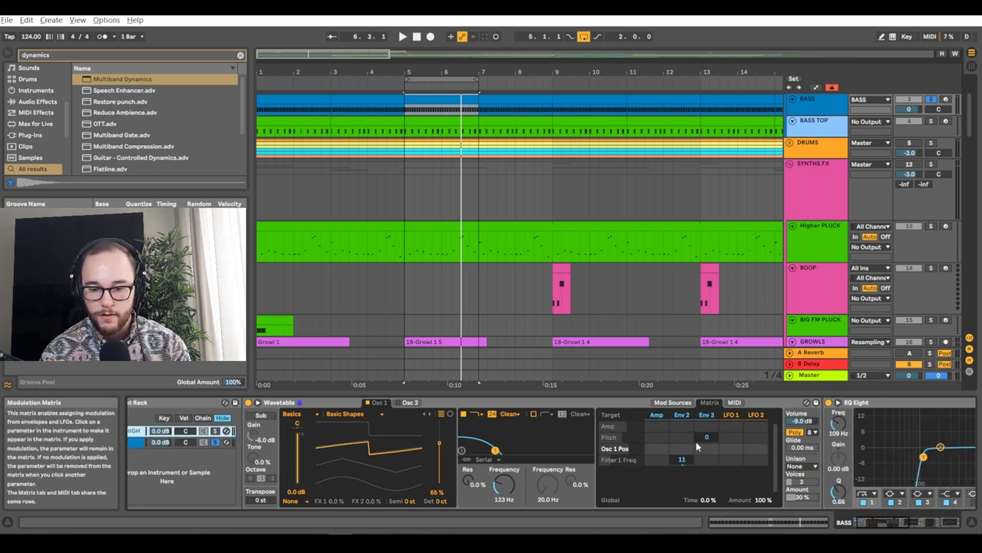
{"action": "scroll", "coordinate": [744, 460], "scroll_direction": "right", "scroll_amount": 10}
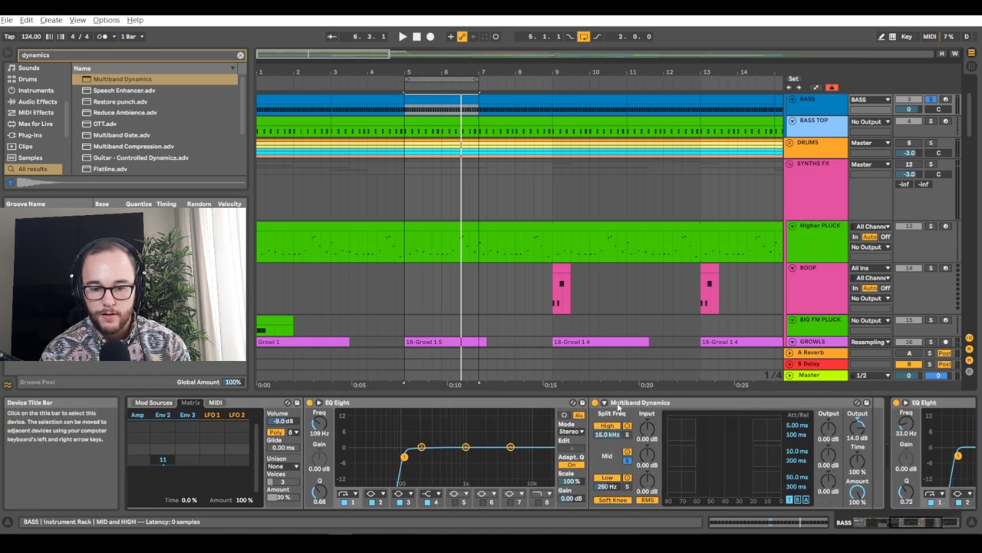
{"action": "scroll", "coordinate": [628, 461], "scroll_direction": "left", "scroll_amount": 4}
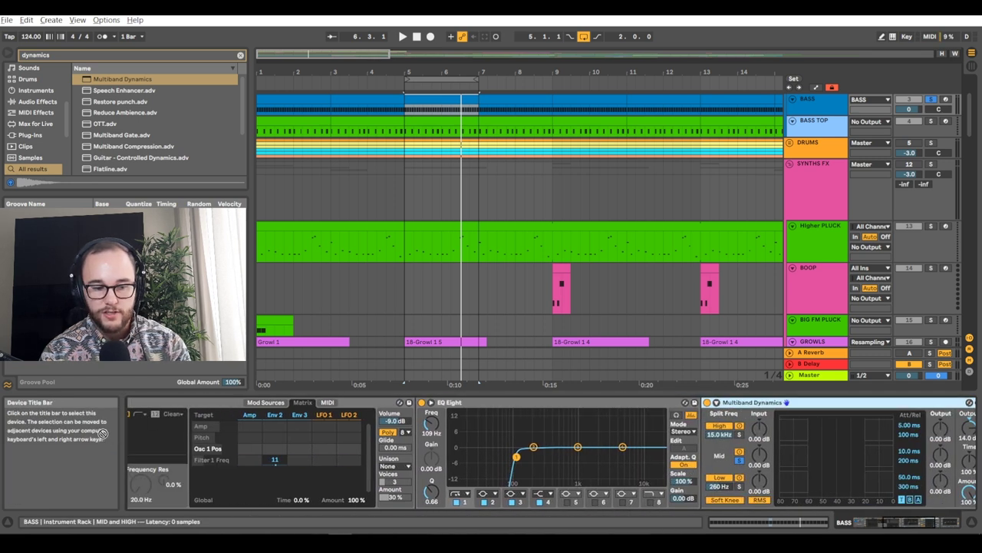
{"action": "scroll", "coordinate": [132, 439], "scroll_direction": "left", "scroll_amount": 11}
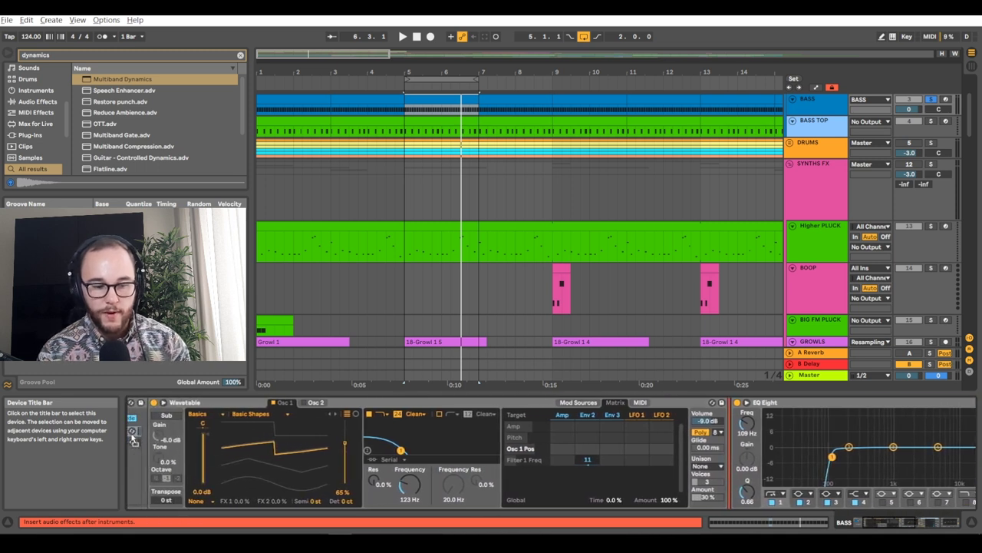
{"action": "scroll", "coordinate": [132, 438], "scroll_direction": "left", "scroll_amount": 2}
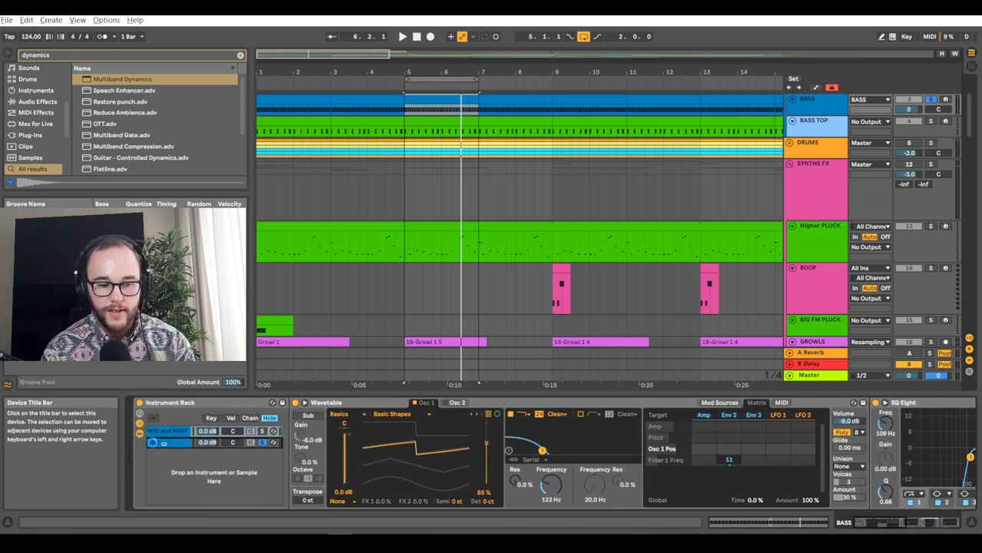
{"action": "left_click", "coordinate": [154, 444]}
{"action": "left_click", "coordinate": [153, 443]}
{"action": "double_click", "coordinate": [152, 445]}
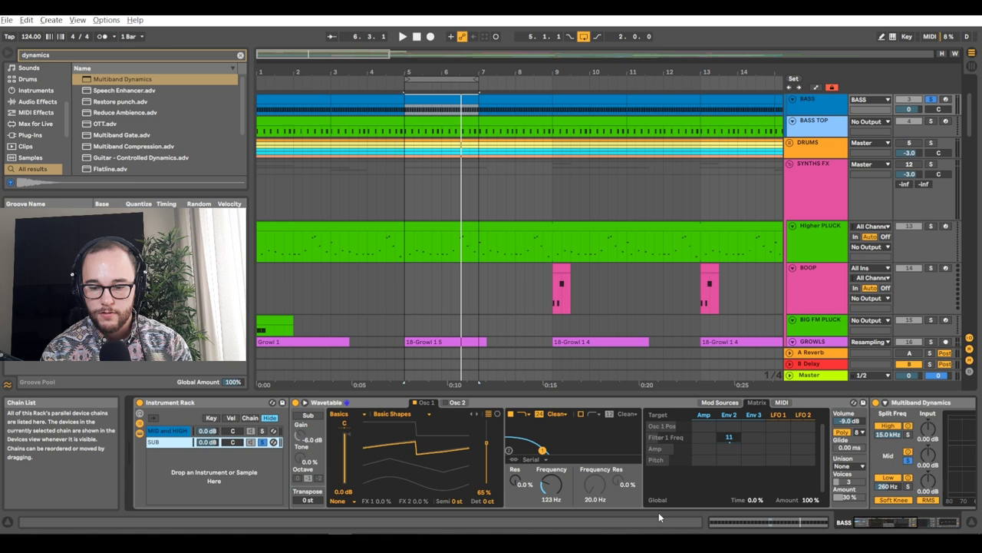
- Set the SUB chain's Multiband Dynamics to 30 Hz and 300 Hz crossovers with 0 dB output, and transpose its Wavetable's Osc 2 by -12 semitones
{"action": "left_click_drag", "start_coordinate": [881, 524], "coordinate": [910, 523]}
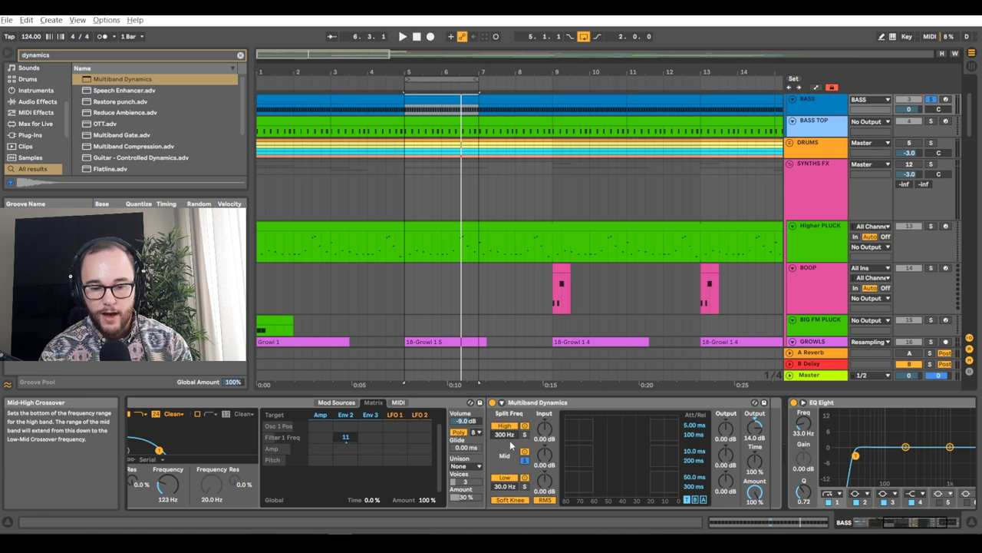
{"action": "key", "text": "space"}
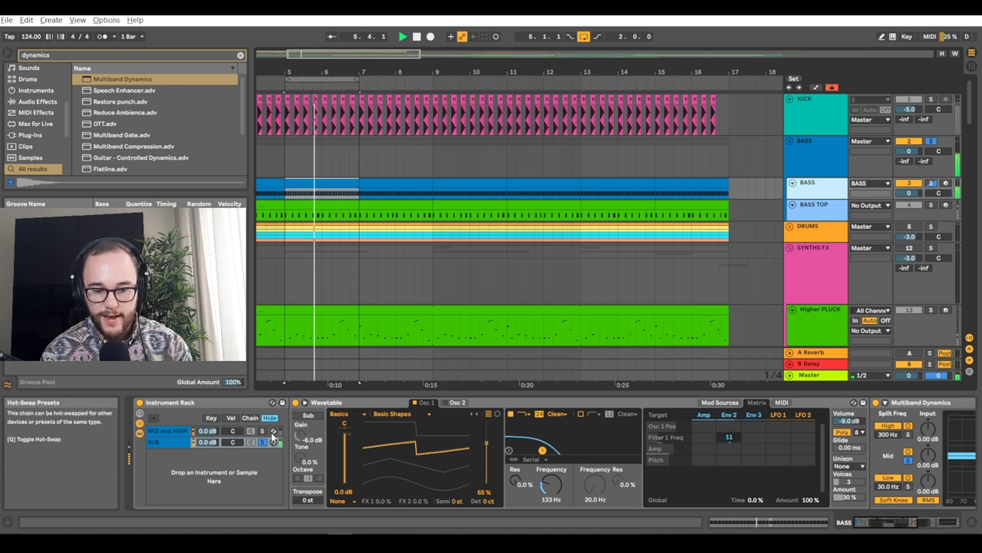
{"action": "left_click", "coordinate": [451, 402]}
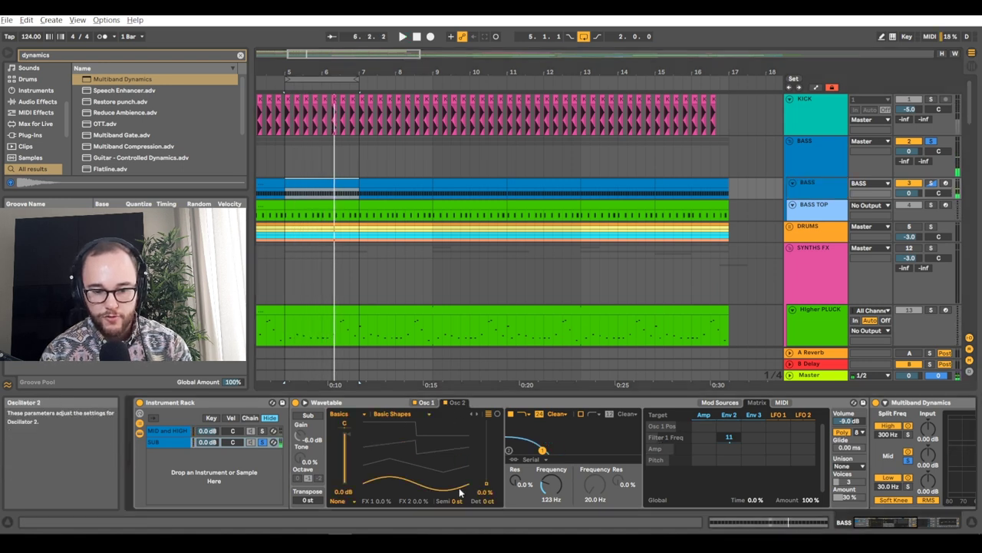
{"action": "left_click", "coordinate": [456, 501]}
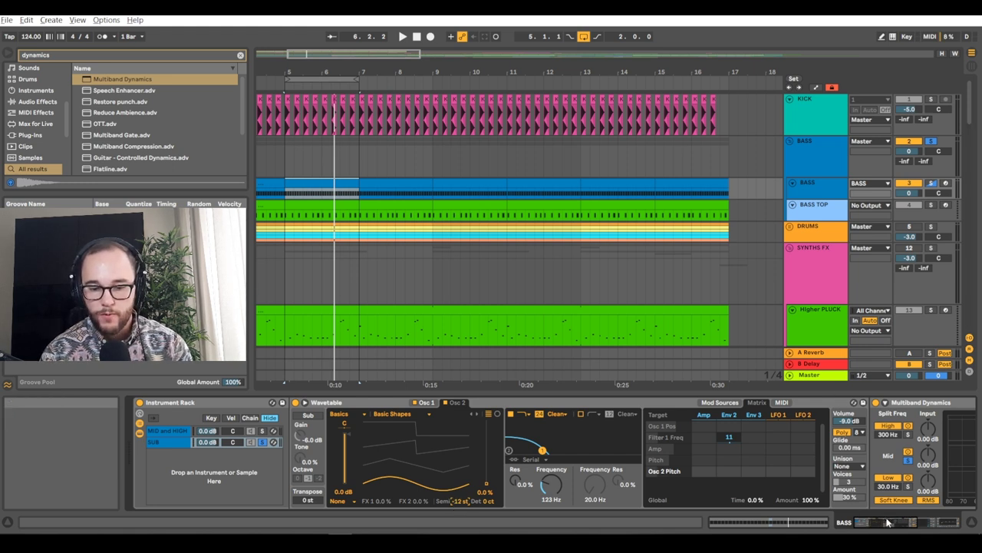
- Enlarge the display of the EQ Eight after the rack and move its low cut to about 26 Hz during playback
{"action": "left_click_drag", "start_coordinate": [888, 523], "coordinate": [930, 523]}
{"action": "key", "text": "space"}
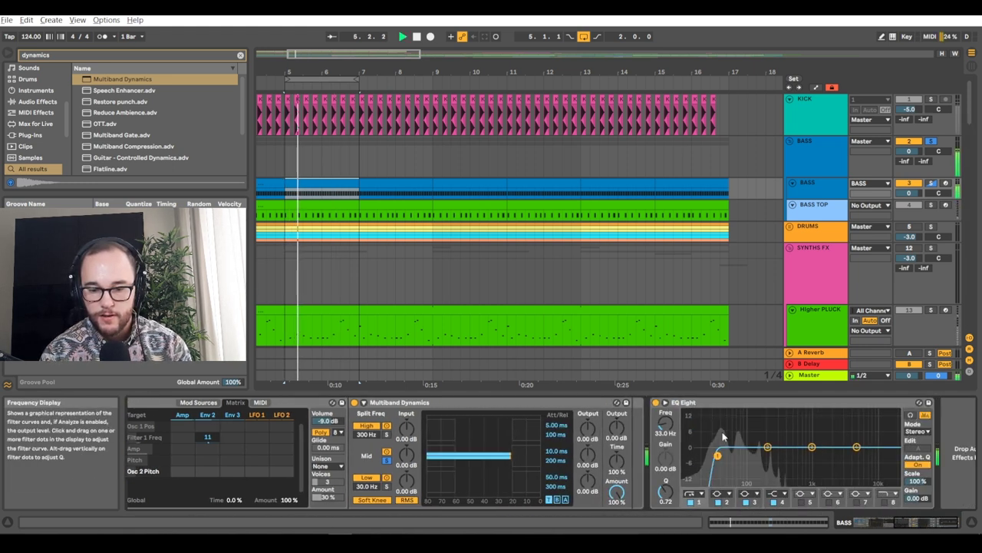
{"action": "left_click", "coordinate": [665, 403]}
{"action": "left_click_drag", "start_coordinate": [378, 281], "coordinate": [363, 222]}
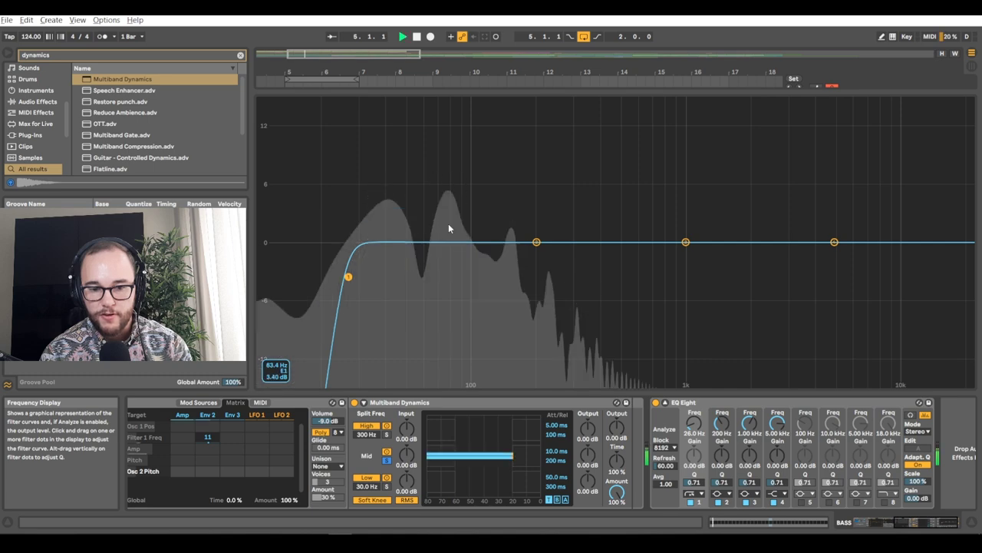
{"action": "key", "text": "space"}
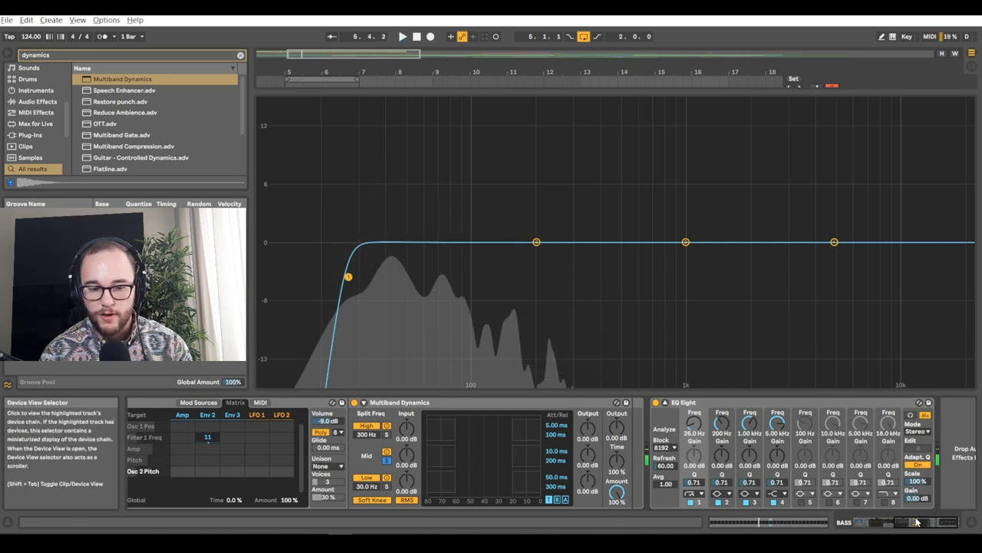
- Turn off the SUB chain's solo during playback to hear both rack chains together, and stop playback
{"action": "left_click_drag", "start_coordinate": [917, 523], "coordinate": [848, 523]}
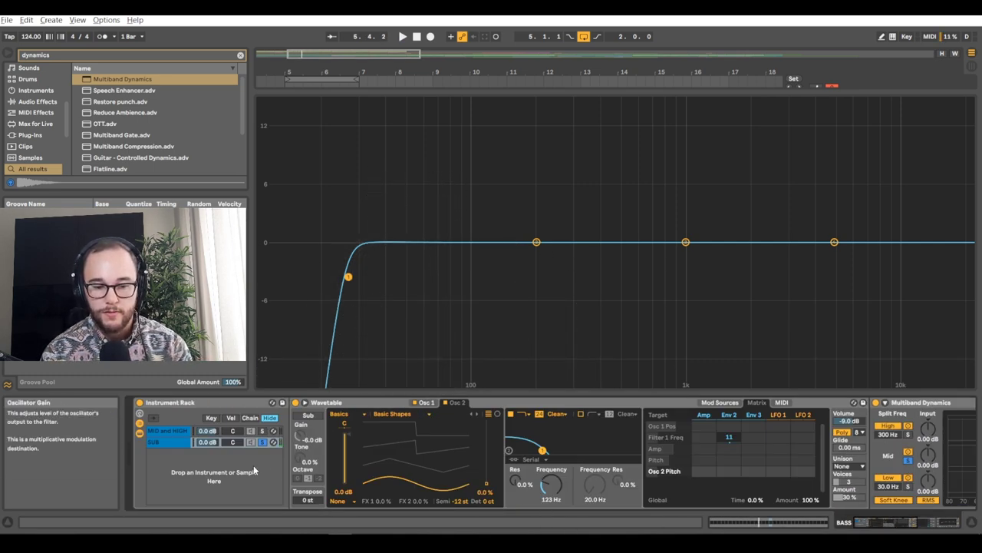
{"action": "key", "text": "space"}
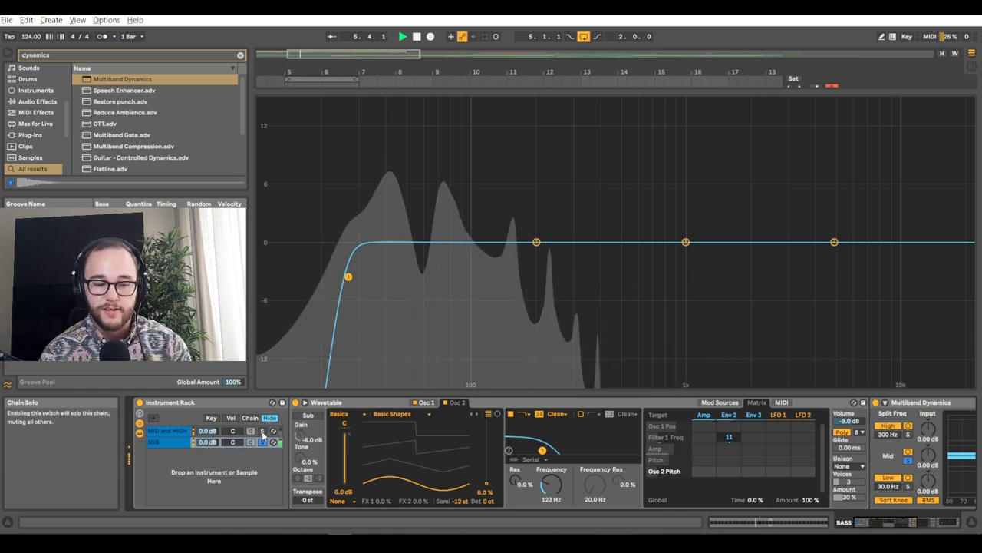
{"action": "left_click", "coordinate": [262, 434]}
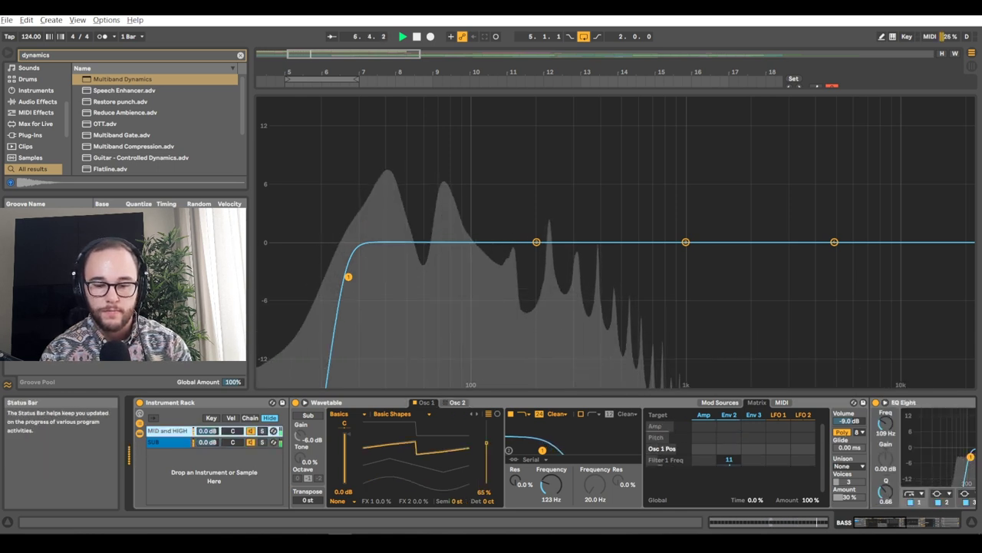
{"action": "key", "text": "space"}
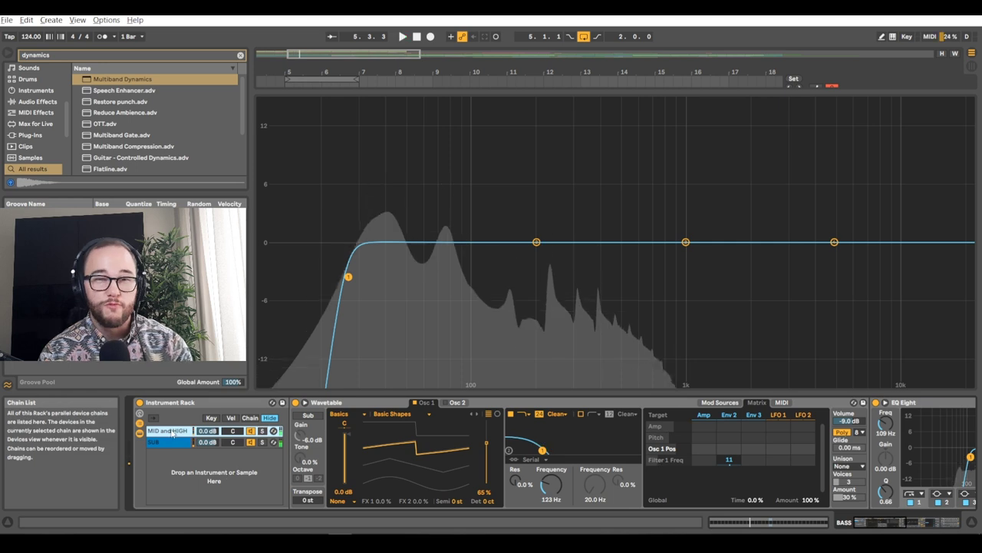
- Route LFO 1 to Filter 1 Freq in the MID and HIGH chain's Wavetable with an amount of about 1.6
{"action": "left_click", "coordinate": [778, 415]}
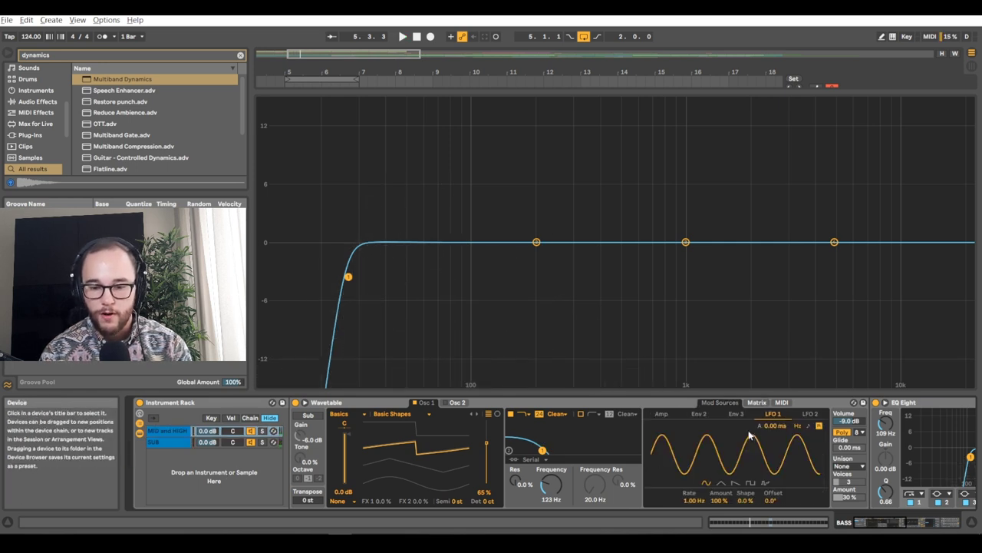
{"action": "left_click", "coordinate": [756, 404]}
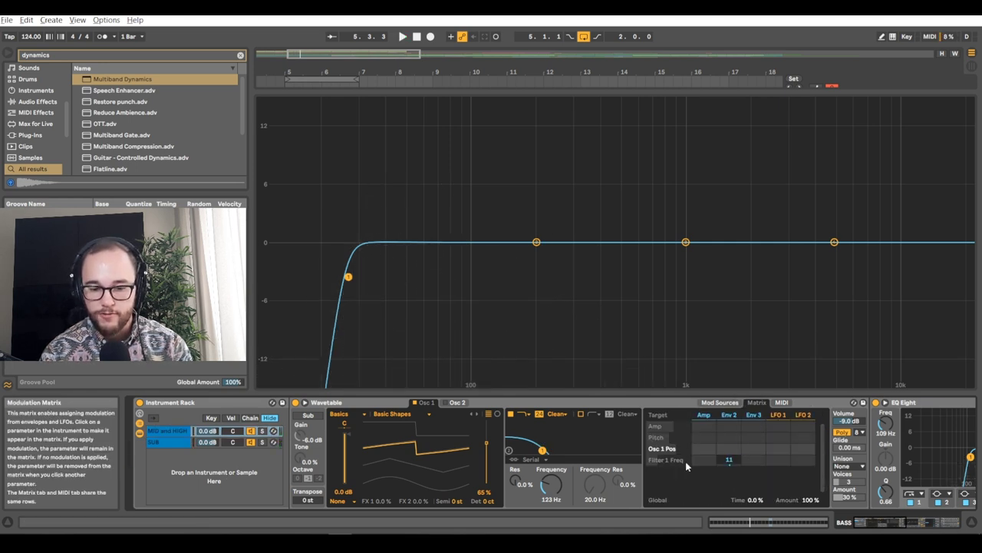
{"action": "left_click", "coordinate": [551, 486]}
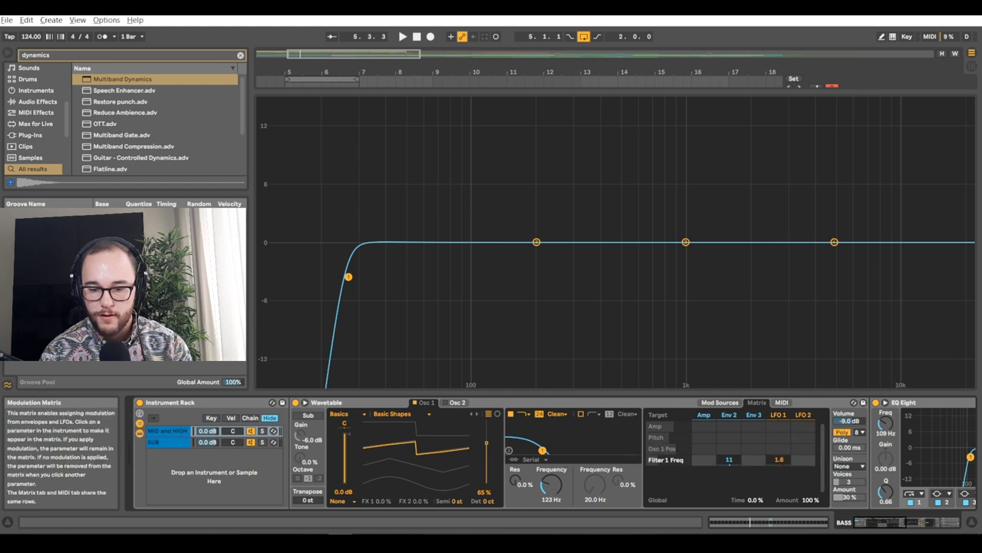
- Set LFO 1's rate to about 0.40 Hz and its amount to 26 % during playback, and return to the modulation matrix
{"action": "left_click", "coordinate": [779, 417]}
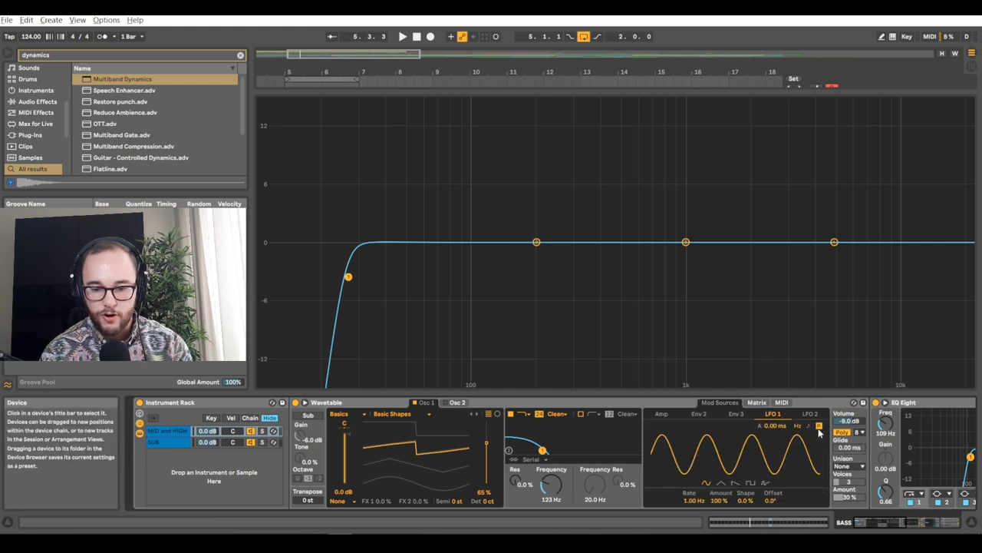
{"action": "left_click_drag", "start_coordinate": [705, 499], "coordinate": [705, 504]}
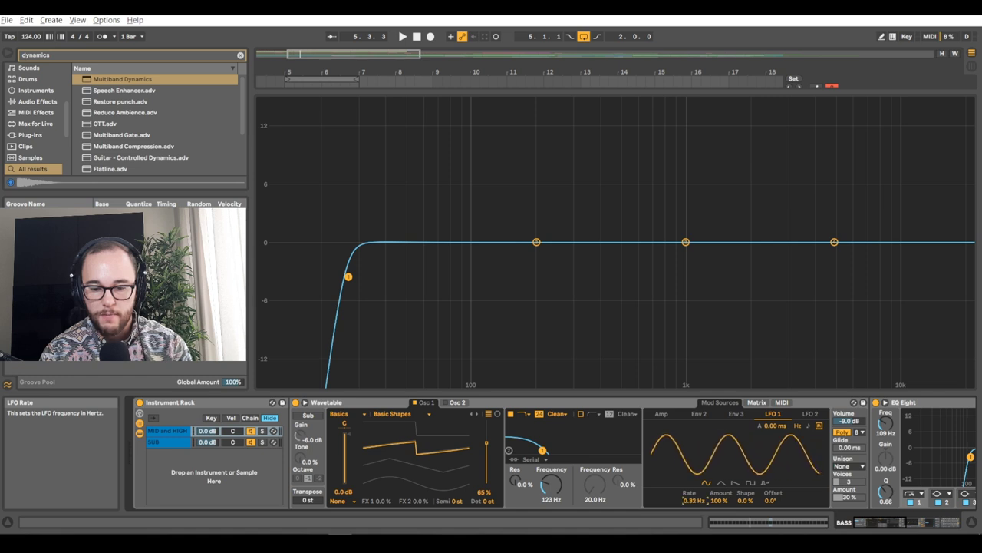
{"action": "key", "text": "space"}
{"action": "left_click_drag", "start_coordinate": [717, 500], "coordinate": [717, 512]}
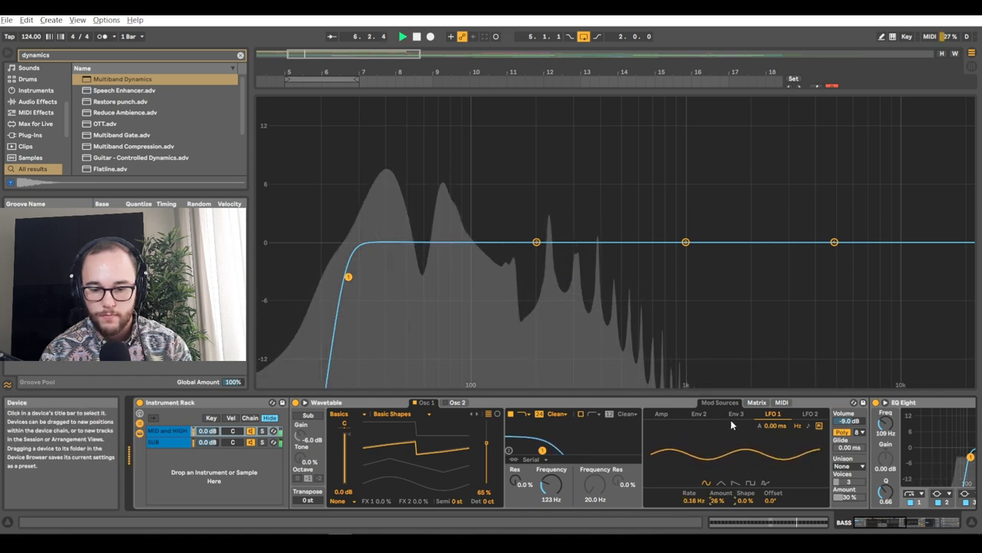
{"action": "mouse_move", "coordinate": [694, 500]}
{"action": "left_mouse_down"}
{"action": "mouse_move", "coordinate": [694, 511]}
{"action": "mouse_move", "coordinate": [694, 476]}
{"action": "mouse_move", "coordinate": [694, 513]}
{"action": "left_mouse_up"}
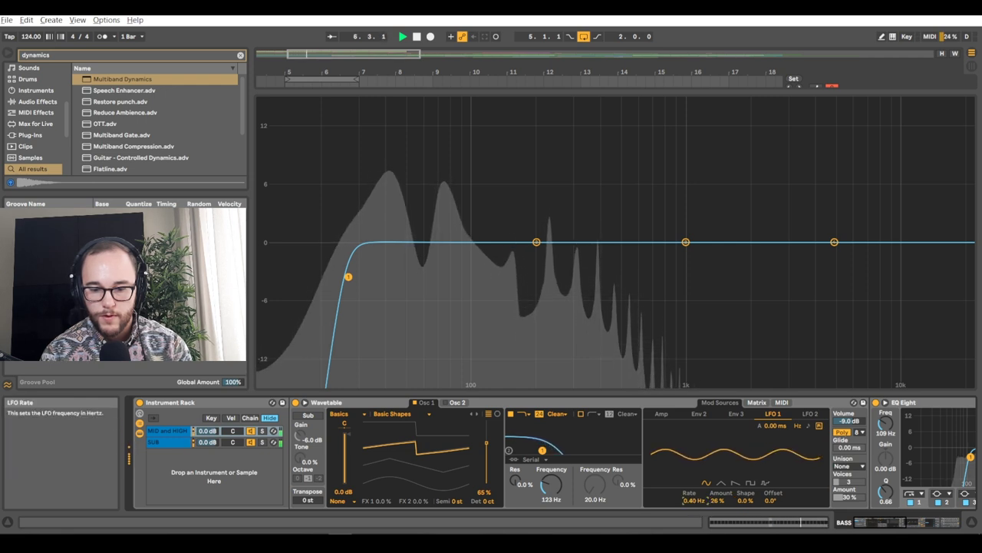
{"action": "left_click", "coordinate": [757, 402]}
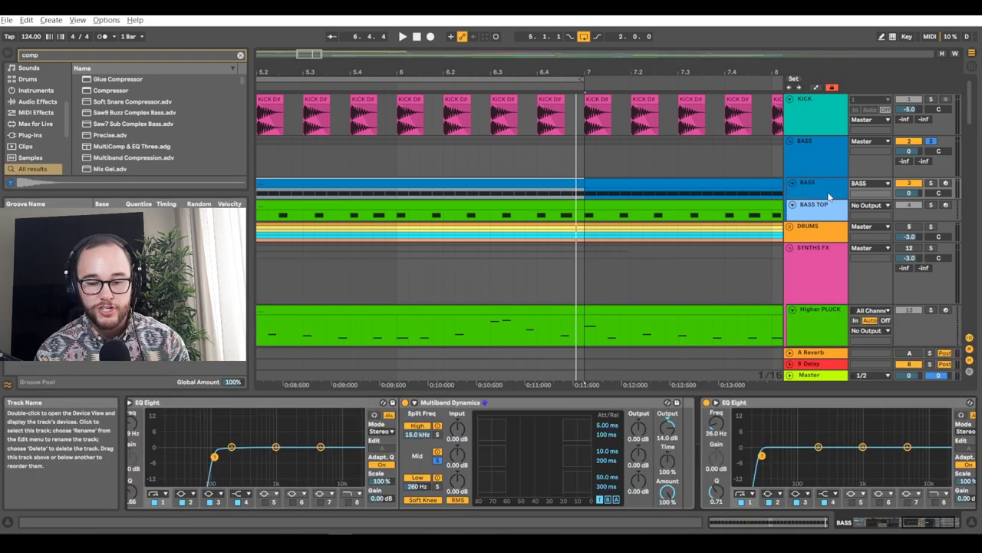
- Add a Compressor between the Instrument Rack and the EQ Eight, and another at the end of the SUB chain
{"action": "scroll", "coordinate": [765, 463], "scroll_direction": "down", "scroll_amount": 3}
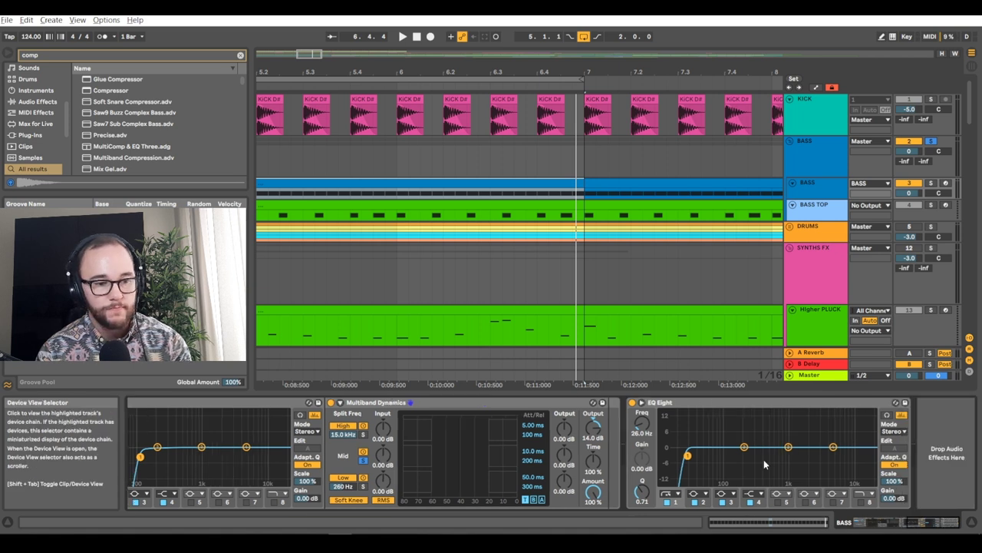
{"action": "left_click_drag", "start_coordinate": [107, 90], "coordinate": [622, 441]}
{"action": "scroll", "coordinate": [622, 441], "scroll_direction": "up", "scroll_amount": 10}
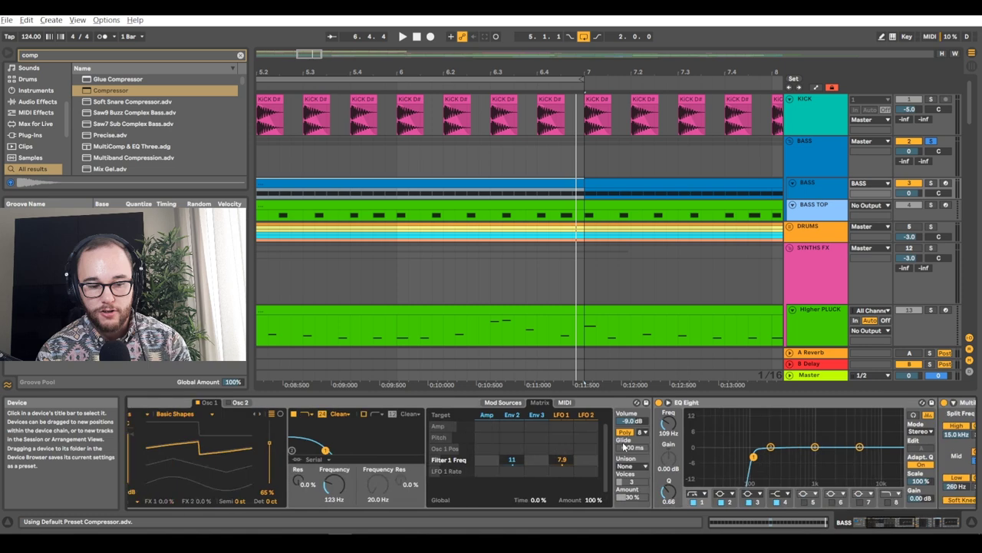
{"action": "left_click_drag", "start_coordinate": [120, 91], "coordinate": [144, 133]}
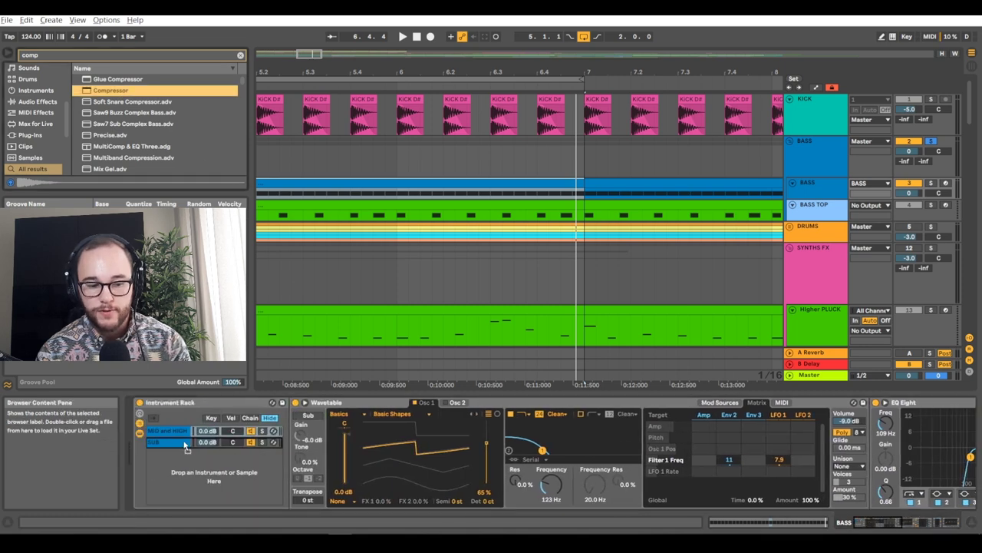
{"action": "left_click_drag", "start_coordinate": [882, 525], "coordinate": [963, 526]}
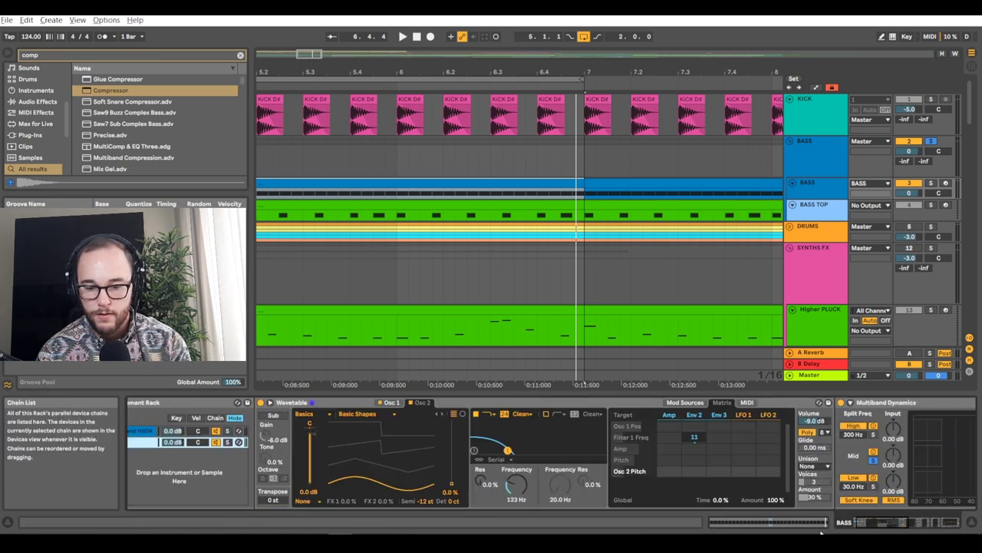
{"action": "left_click_drag", "start_coordinate": [876, 525], "coordinate": [924, 524]}
- Sidechain the SUB chain's Compressor to the KICK track and lower its threshold to about -38.9 dB, starting playback
{"action": "left_click", "coordinate": [489, 404]}
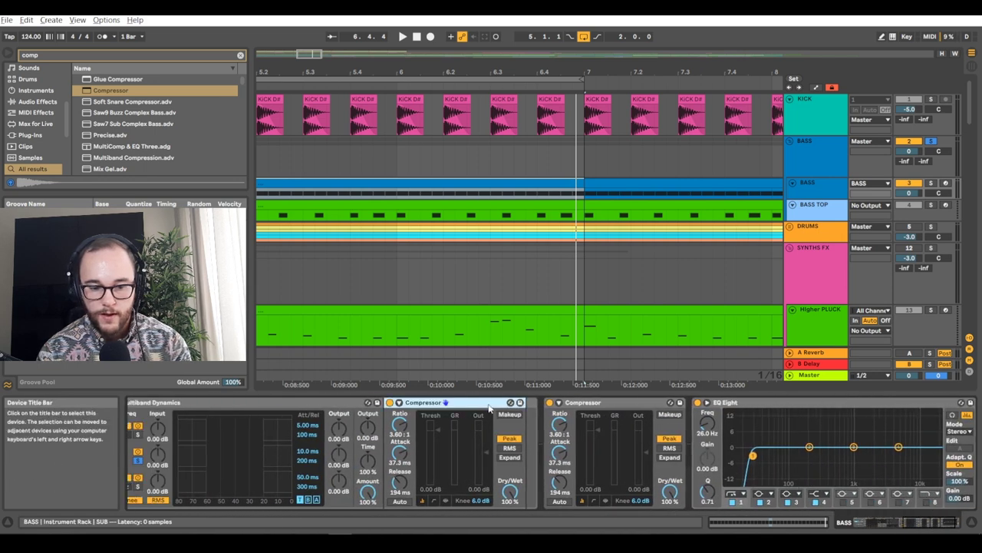
{"action": "left_click", "coordinate": [399, 402]}
{"action": "left_click", "coordinate": [409, 430]}
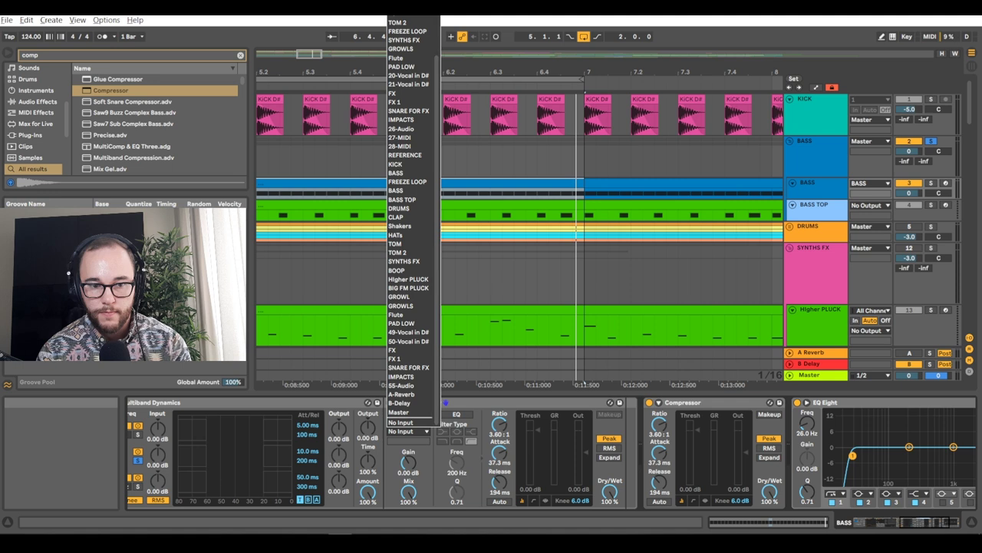
{"action": "left_click", "coordinate": [401, 15]}
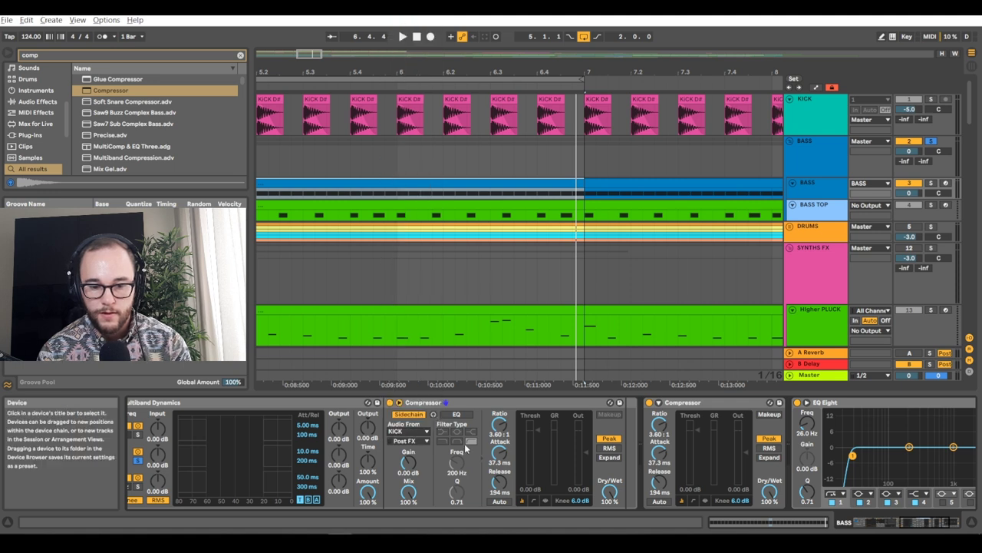
{"action": "left_click_drag", "start_coordinate": [534, 432], "coordinate": [534, 458]}
{"action": "key", "text": "space"}
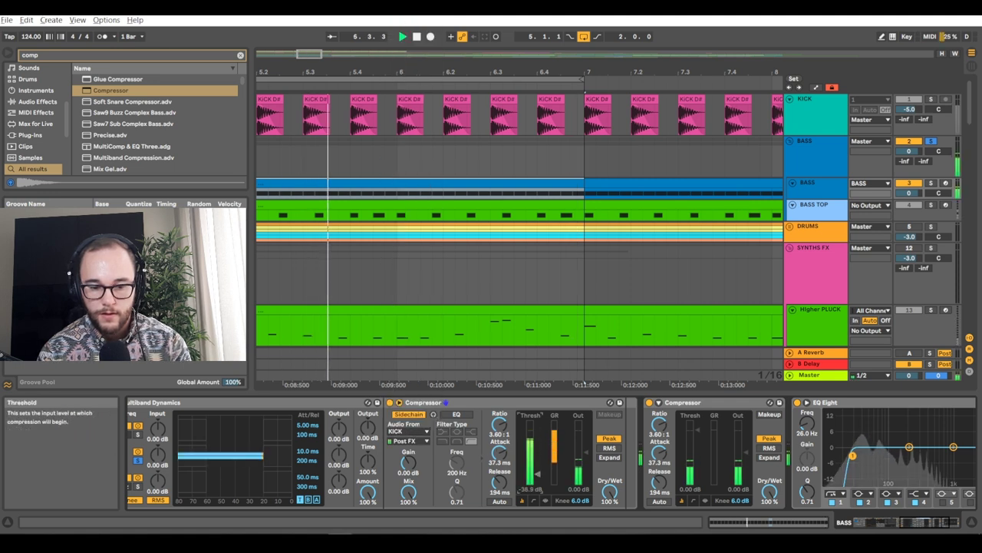
- Set the SUB chain Compressor's attack to 5.47 ms, threshold to -29.0 dB and release to 79.6 ms, checking both chains' devices
{"action": "left_click_drag", "start_coordinate": [499, 452], "coordinate": [499, 472]}
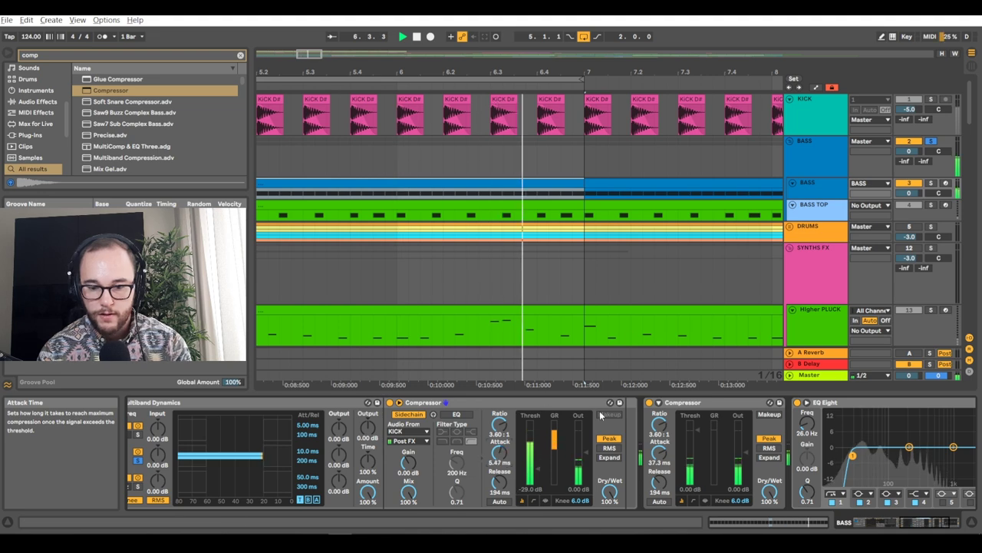
{"action": "left_click", "coordinate": [732, 524]}
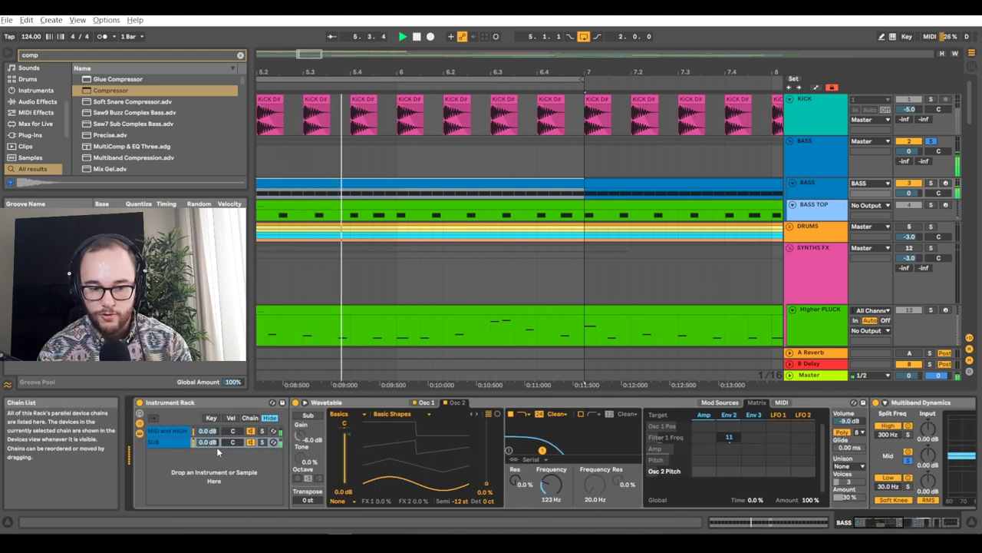
{"action": "left_click", "coordinate": [170, 430]}
{"action": "left_click", "coordinate": [937, 525]}
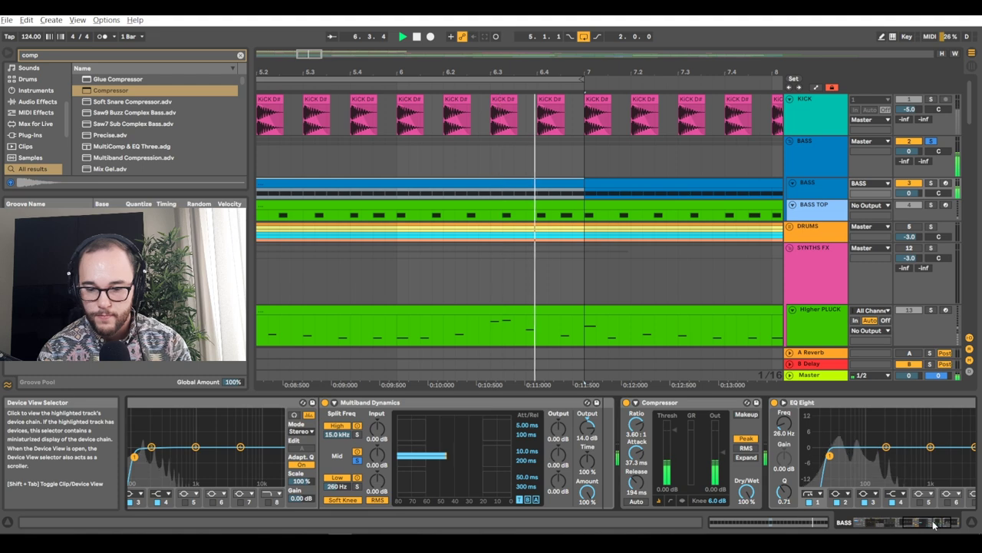
{"action": "left_click", "coordinate": [906, 524]}
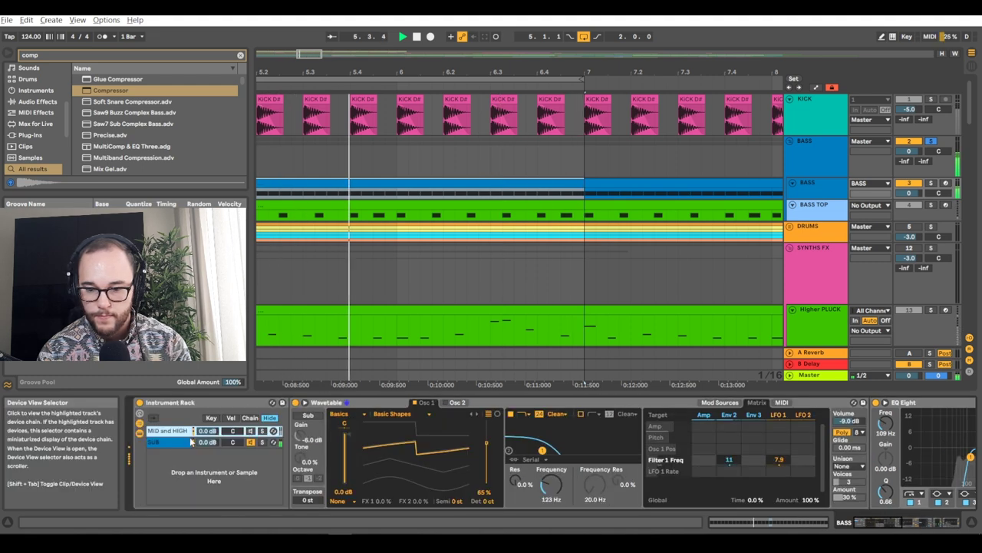
{"action": "left_click", "coordinate": [927, 526]}
{"action": "left_click", "coordinate": [905, 525]}
{"action": "left_click", "coordinate": [924, 525]}
{"action": "left_click", "coordinate": [930, 527]}
{"action": "left_click_drag", "start_coordinate": [924, 527], "coordinate": [915, 528]}
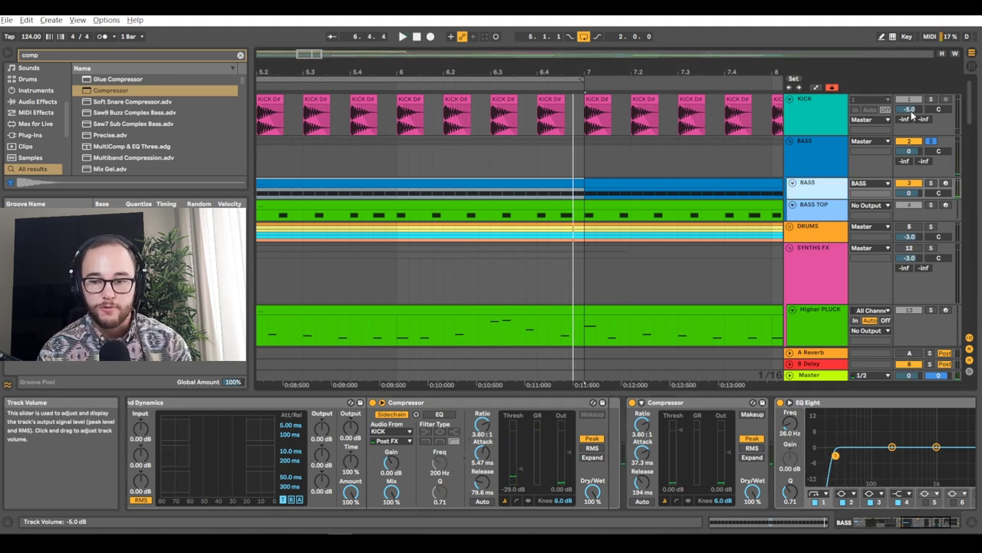
- Solo KICK alongside the BASS group and balance them: KICK at -8.0 dB, BASS track at 1.0 dB, BASS group at 3.0 dB
{"action": "left_click", "coordinate": [930, 99], "text": "ctrl"}
{"action": "key", "text": "space"}
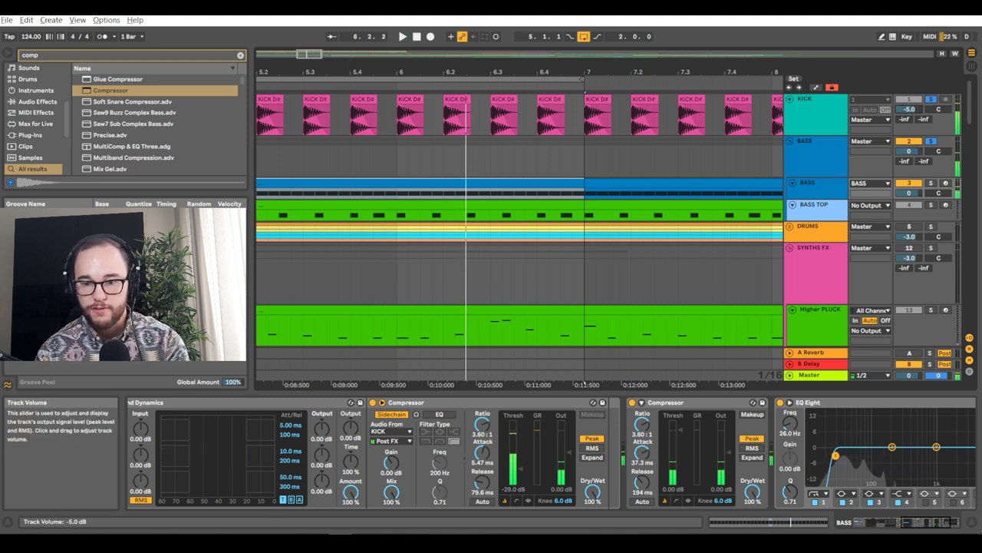
{"action": "key", "text": "space"}
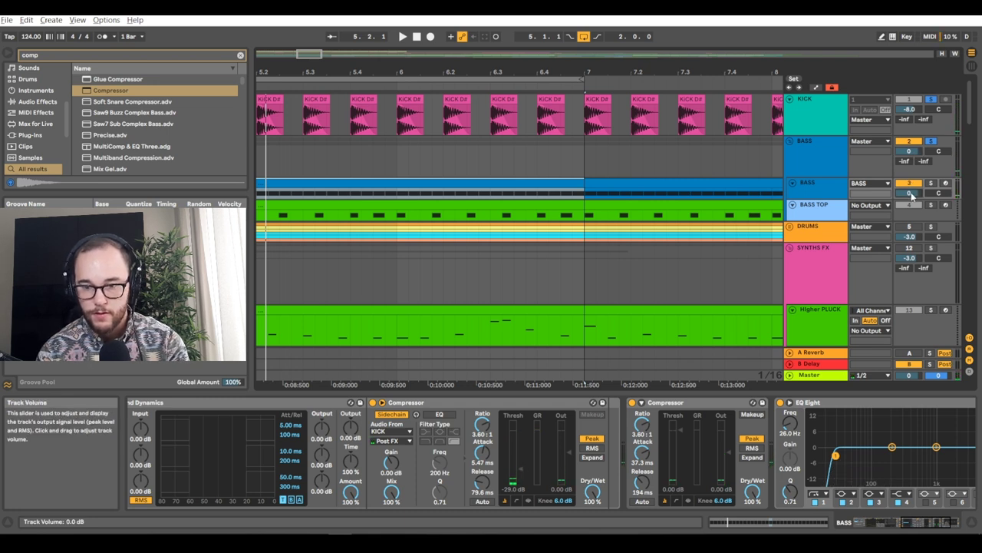
{"action": "key", "text": "space"}
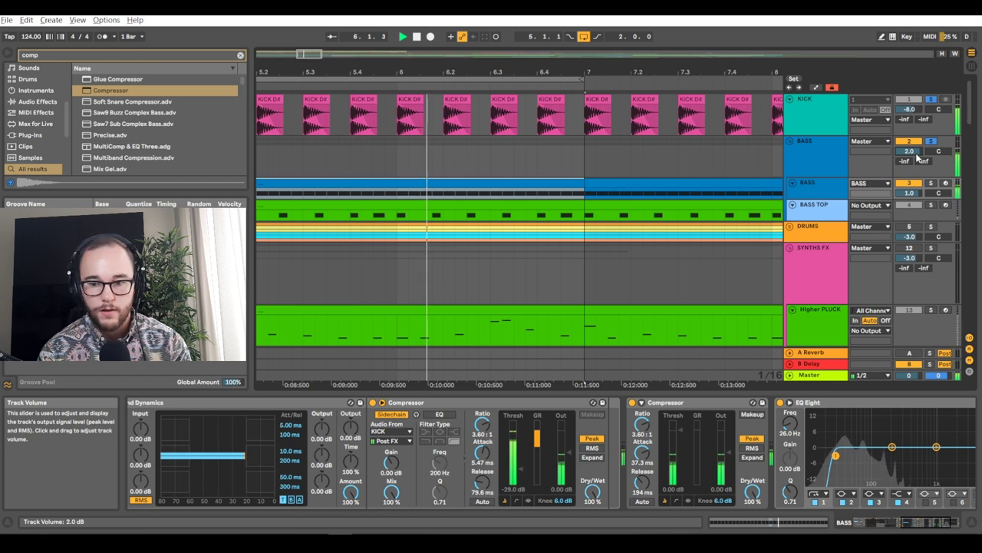
{"action": "key", "text": "Up"}
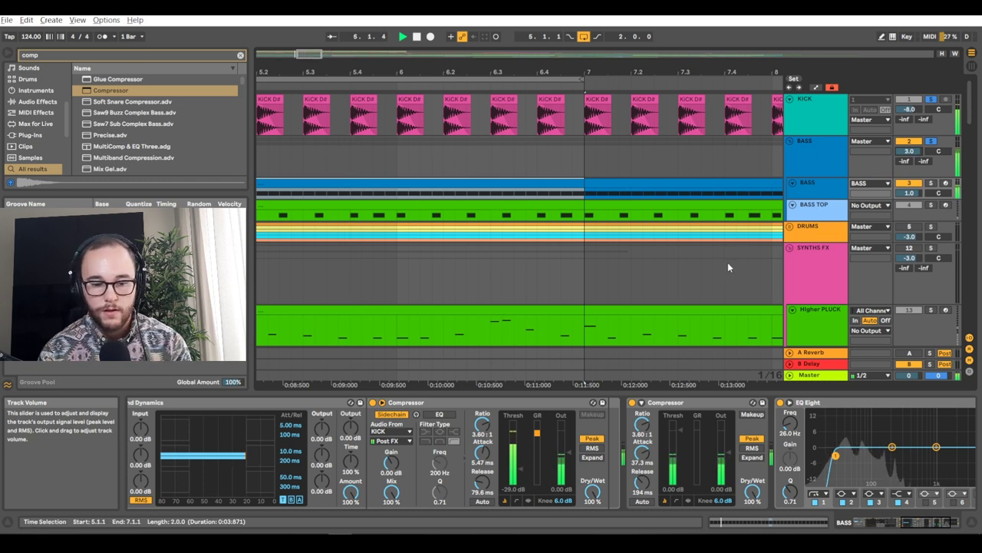
{"action": "key", "text": "space"}
- Raise the threshold of the SUB chain's sidechained Compressor to -22.8 dB and audition it against the kick
{"action": "left_click", "coordinate": [882, 525]}
{"action": "left_click_drag", "start_coordinate": [882, 527], "coordinate": [908, 526]}
{"action": "key", "text": "space"}
{"action": "key", "text": "space"}
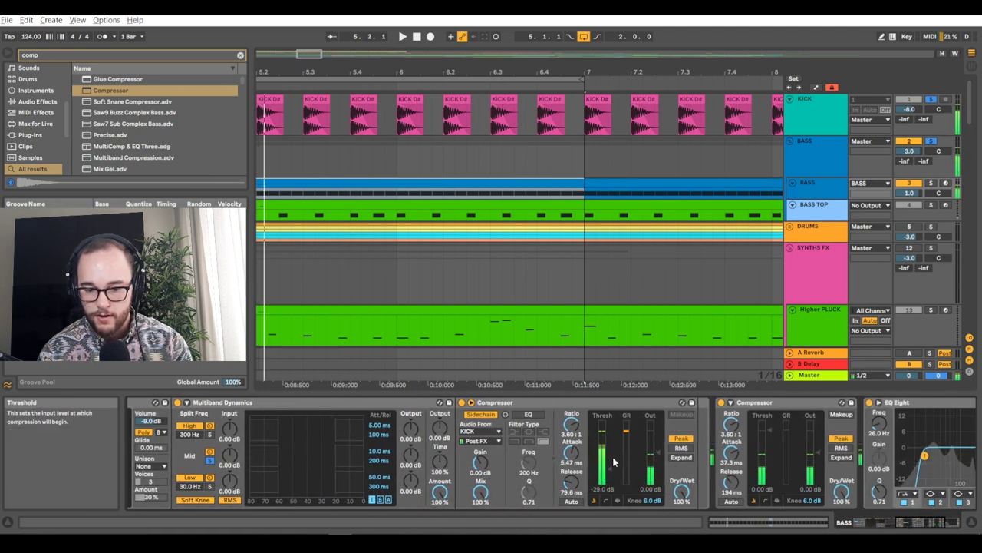
{"action": "left_click_drag", "start_coordinate": [612, 469], "coordinate": [615, 467]}
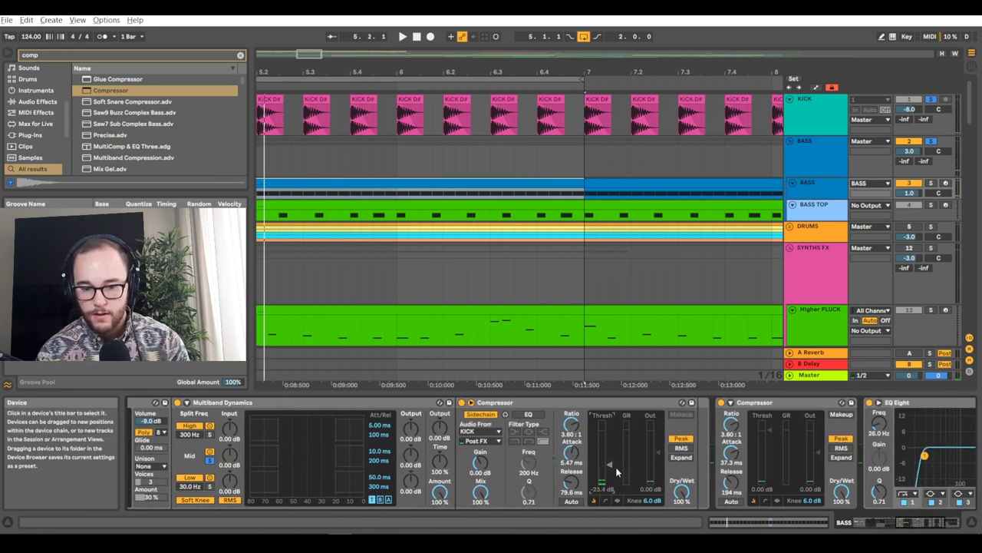
{"action": "key", "text": "space"}
{"action": "key", "text": "space"}
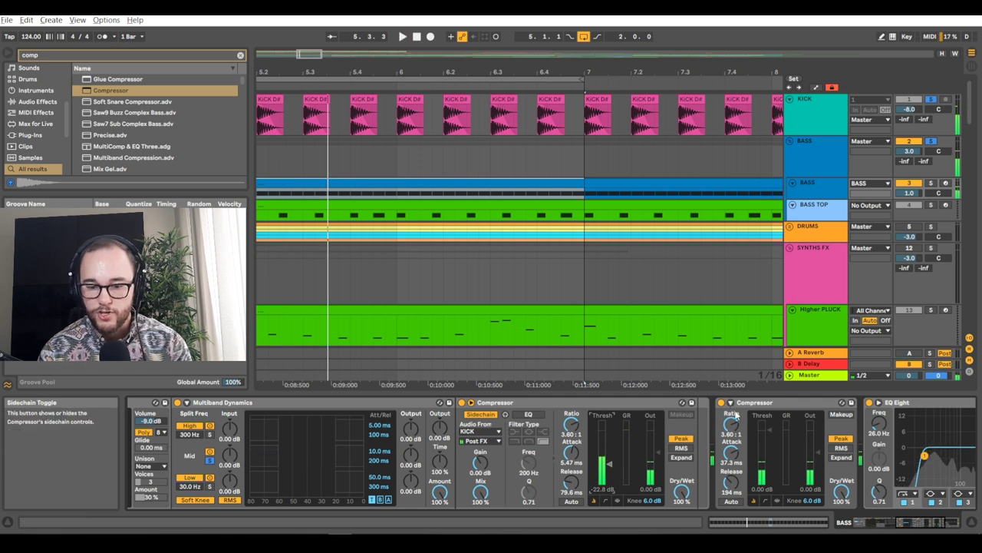
- Enable the sidechain on the Compressor after the Instrument Rack, with KICK as its input source
{"action": "left_click", "coordinate": [747, 429]}
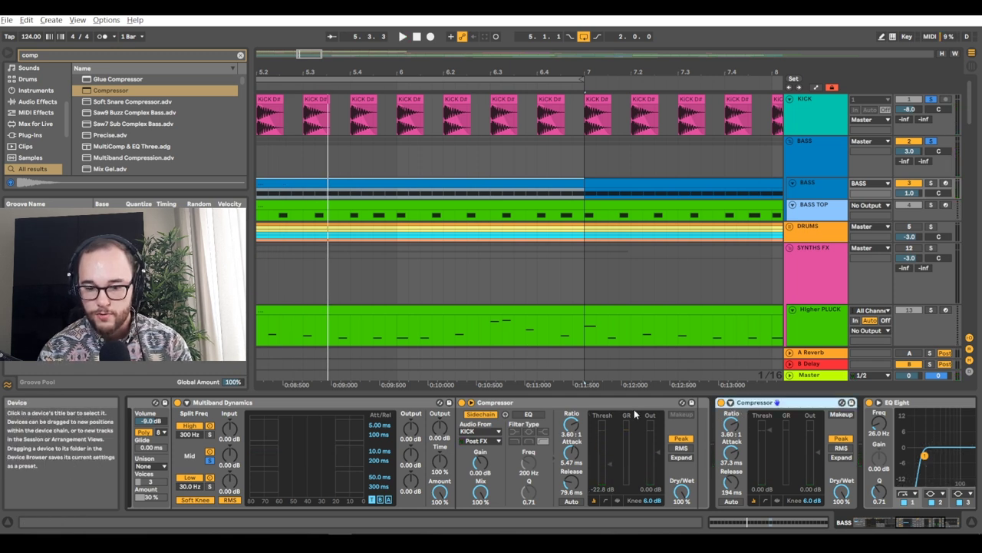
{"action": "left_click", "coordinate": [730, 402]}
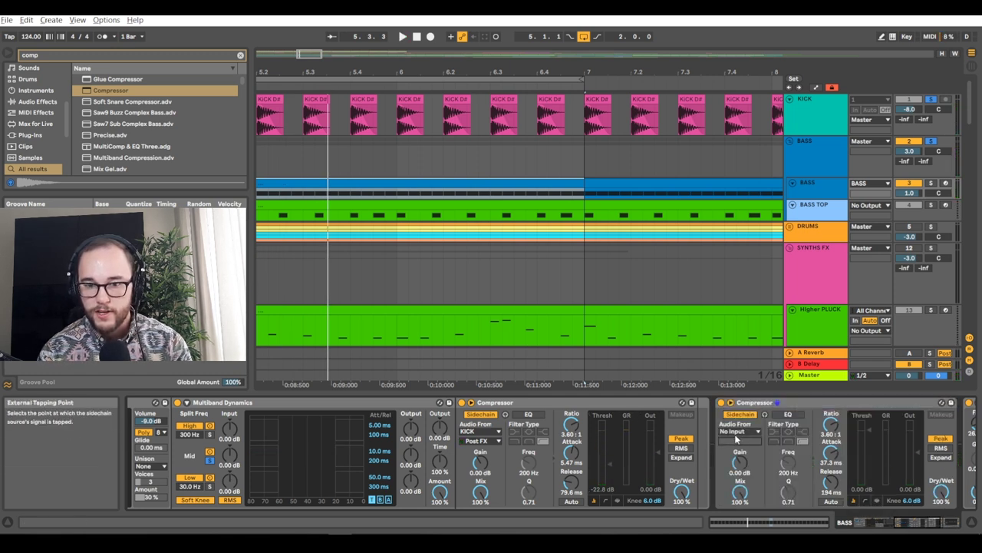
{"action": "left_click", "coordinate": [737, 432]}
{"action": "left_click", "coordinate": [741, 24]}
{"action": "scroll", "coordinate": [787, 460], "scroll_direction": "down", "scroll_amount": 1}
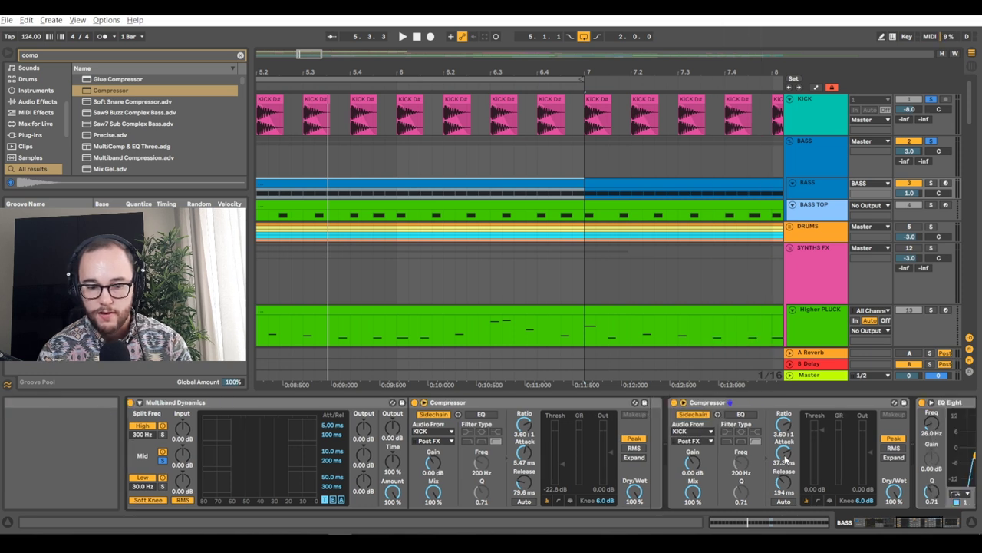
- Adjust that Compressor during playback to a threshold of -7.94 dB, an attack of 11.4 ms and a release of 63.2 ms
{"action": "scroll", "coordinate": [786, 459], "scroll_direction": "down", "scroll_amount": 5}
{"action": "key", "text": "space"}
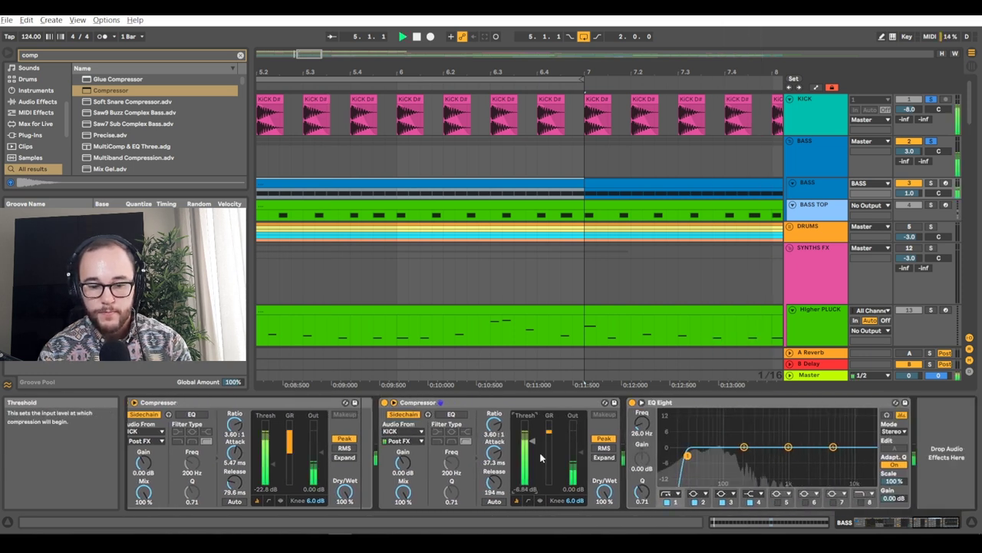
{"action": "left_click_drag", "start_coordinate": [531, 436], "coordinate": [497, 461]}
{"action": "left_click_drag", "start_coordinate": [494, 482], "coordinate": [494, 493]}
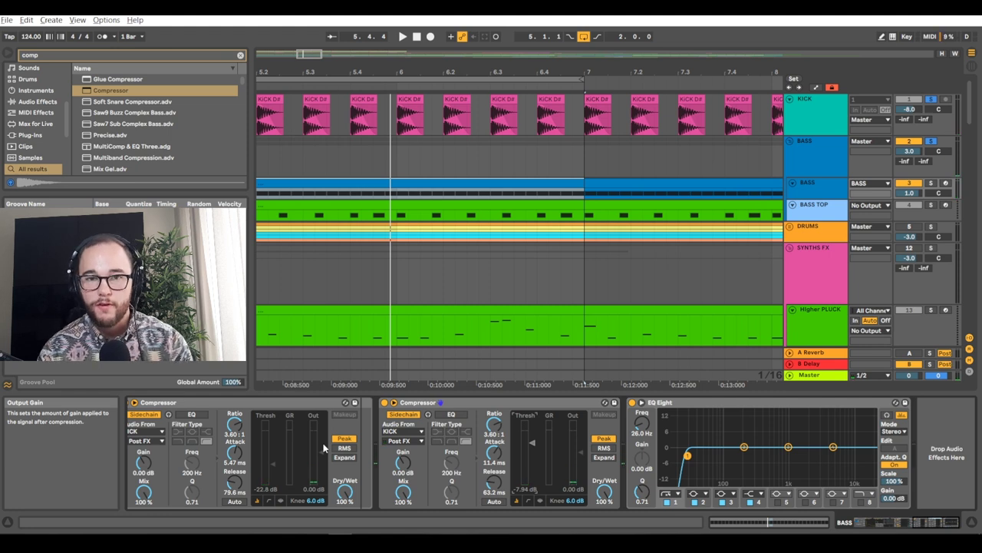
- Insert another Compressor between the Instrument Rack and the sidechained Compressor
{"action": "key", "text": "ctrl+f"}
{"action": "left_click_drag", "start_coordinate": [110, 90], "coordinate": [376, 438]}
{"action": "left_click_drag", "start_coordinate": [428, 479], "coordinate": [455, 457]}
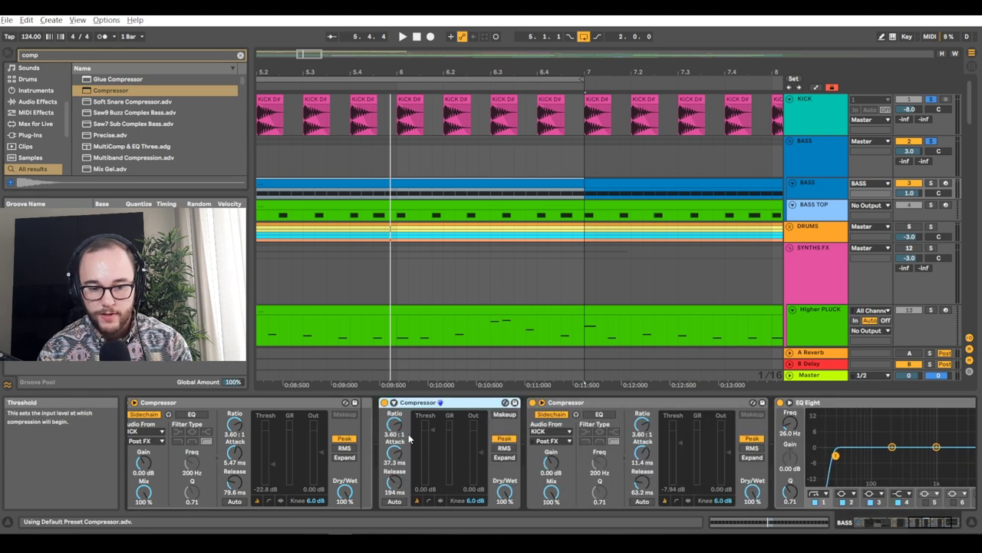
- Set the new Compressor to 4.67:1 ratio, 5.99 ms attack, 79.6 ms release, -22.6 dB threshold and 3.00 dB output; reset the BASS group volume to 0
{"action": "left_click_drag", "start_coordinate": [395, 452], "coordinate": [394, 490]}
{"action": "key", "text": "space"}
{"action": "left_click_drag", "start_coordinate": [433, 451], "coordinate": [433, 454]}
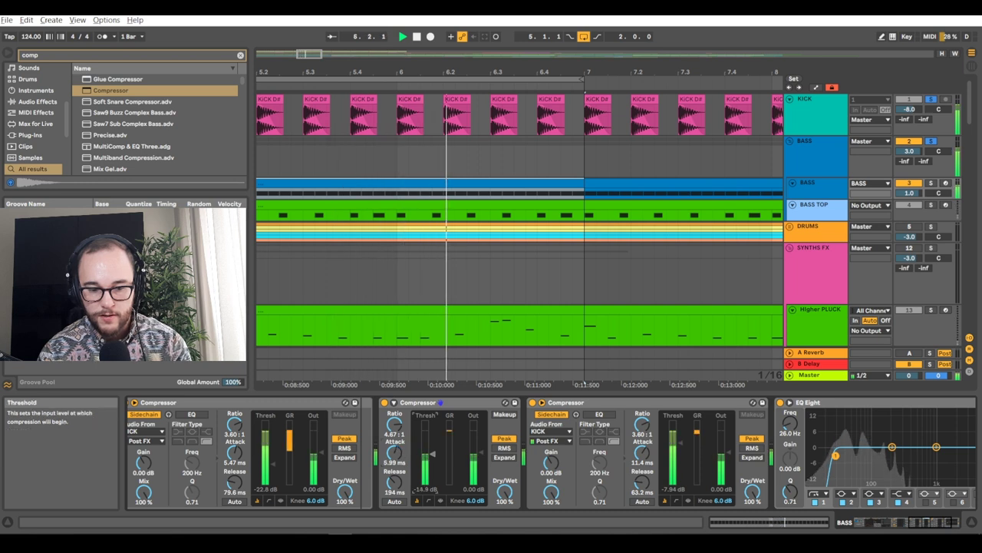
{"action": "left_click_drag", "start_coordinate": [399, 482], "coordinate": [399, 497]}
{"action": "left_click_drag", "start_coordinate": [432, 458], "coordinate": [433, 464]}
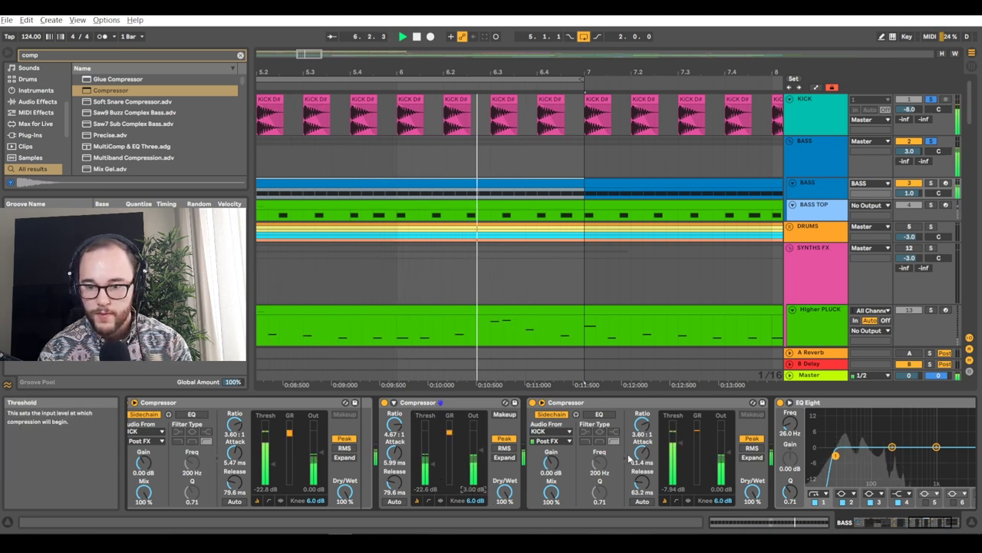
{"action": "key", "text": "space"}
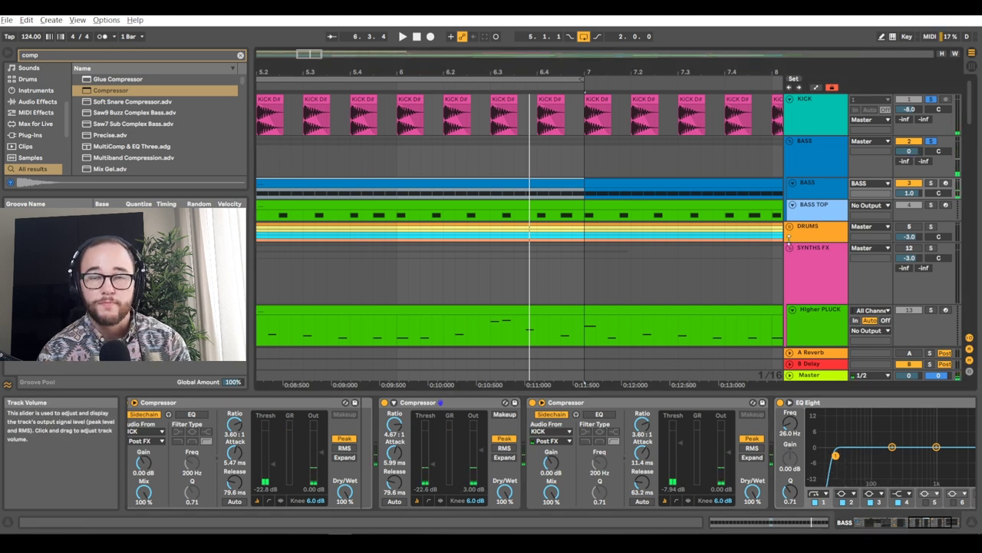
{"action": "key", "text": "space"}
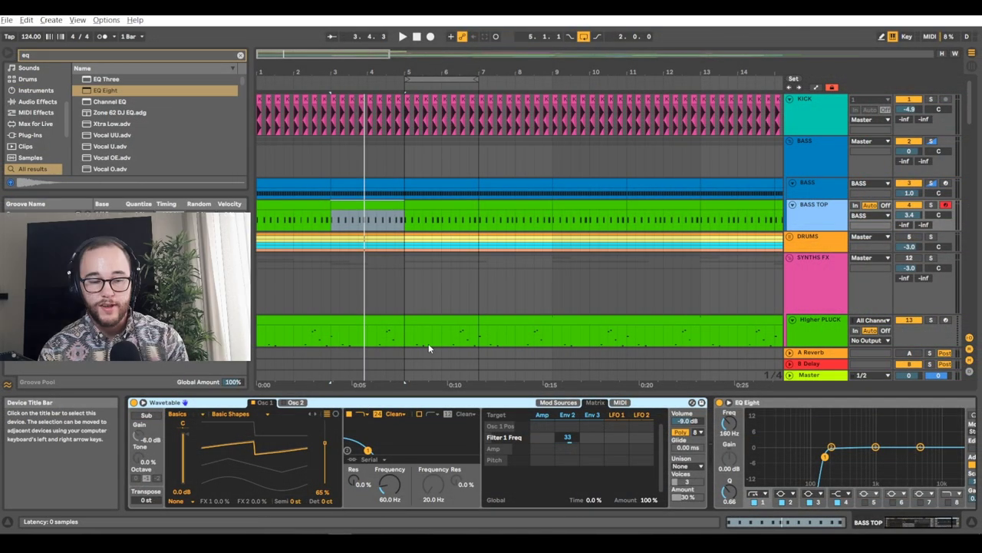
- Remove the Wavetable from the BASS TOP track and open the track's MIDI clip to review its notes
{"action": "left_click", "coordinate": [821, 214]}
{"action": "left_click", "coordinate": [839, 193]}
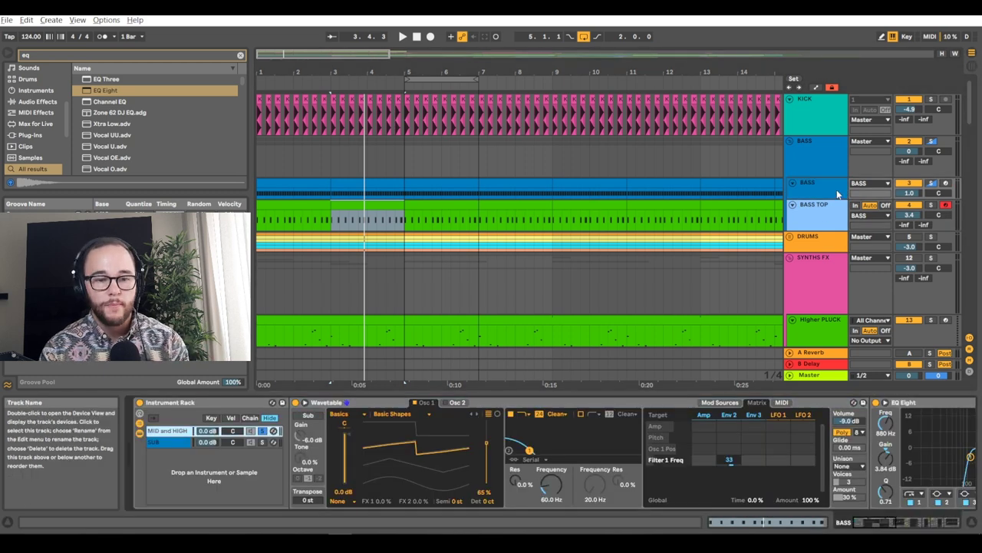
{"action": "left_click", "coordinate": [813, 221]}
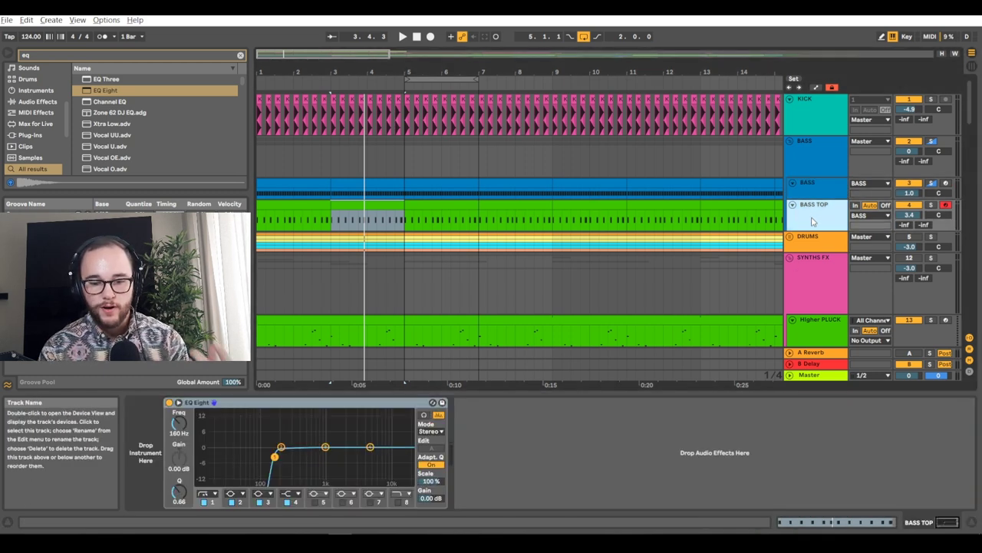
{"action": "double_click", "coordinate": [391, 221]}
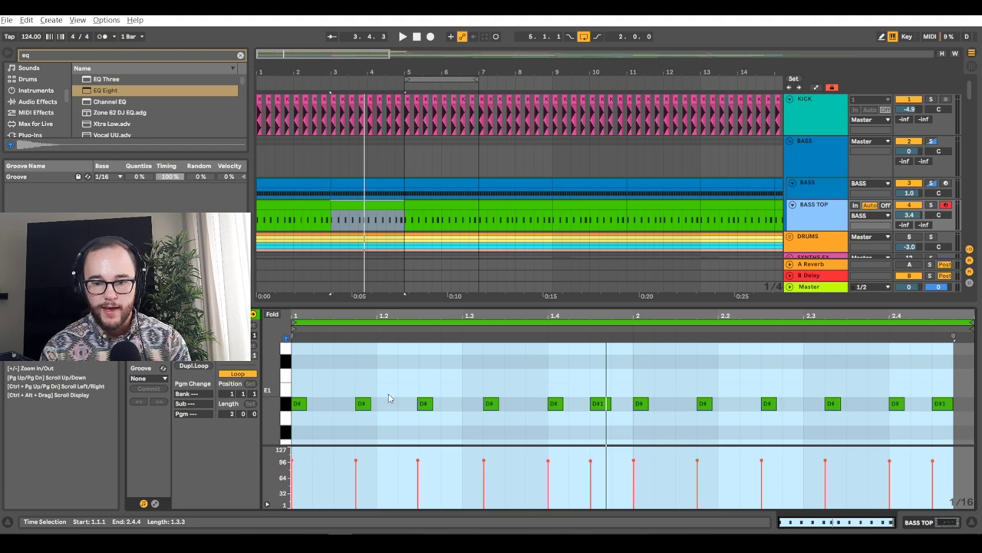
{"action": "left_click", "coordinate": [475, 380]}
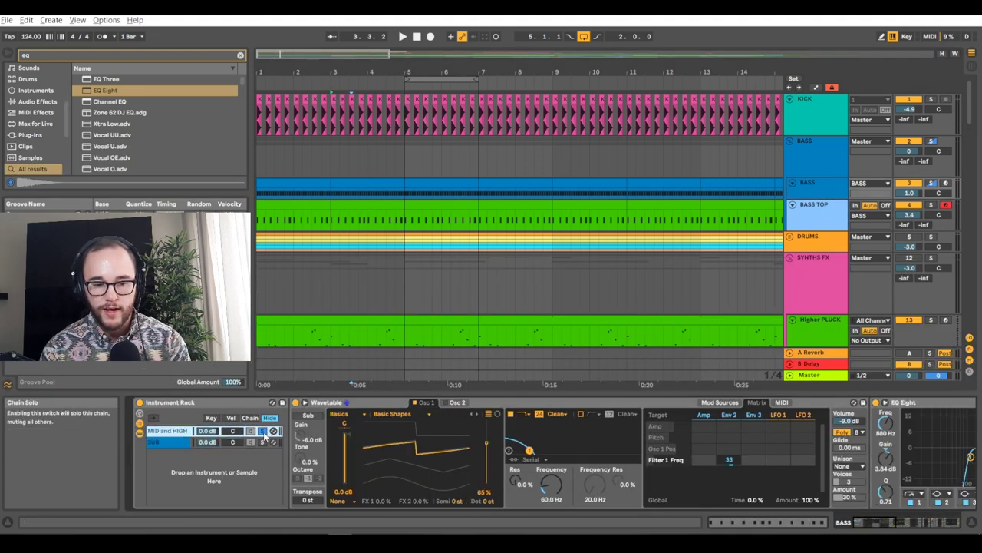
- Copy the Wavetable from the BASS rack's MID and HIGH chain onto BASS TOP in place of its EQ Eight, and audition it soloed
{"action": "left_click", "coordinate": [366, 404]}
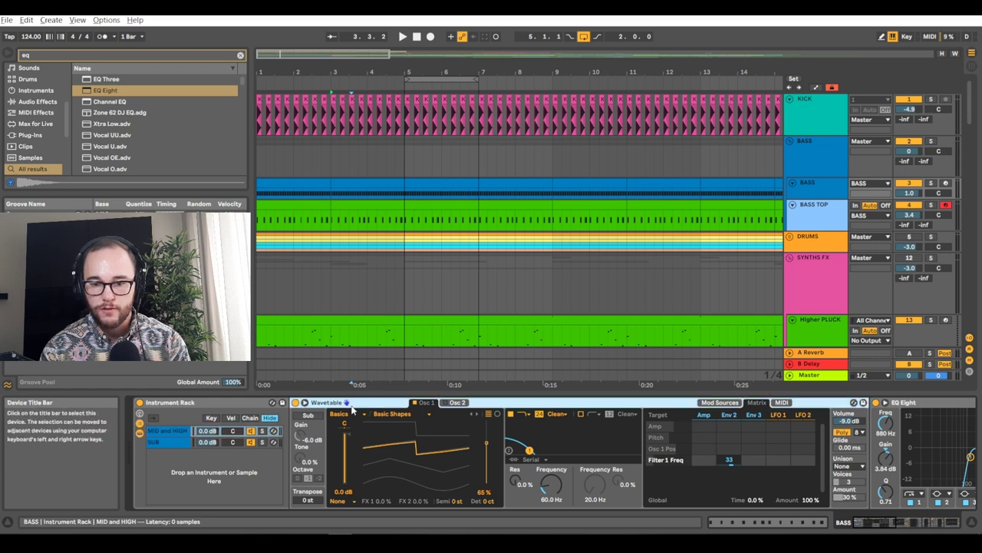
{"action": "left_click", "coordinate": [823, 221]}
{"action": "key", "text": "space"}
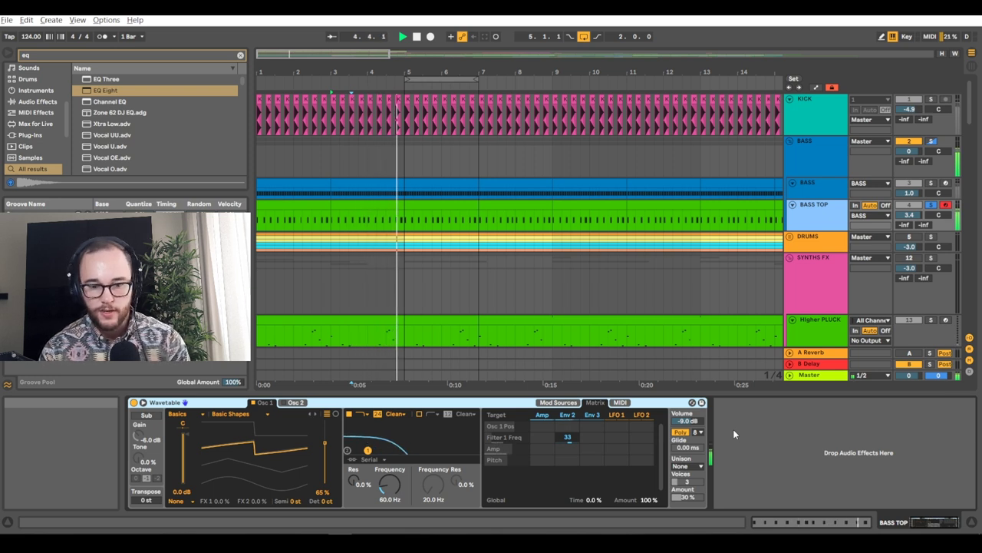
- Add an EQ Eight after the Wavetable on BASS TOP and shape its low cut at 124 Hz
{"action": "left_click", "coordinate": [107, 90]}
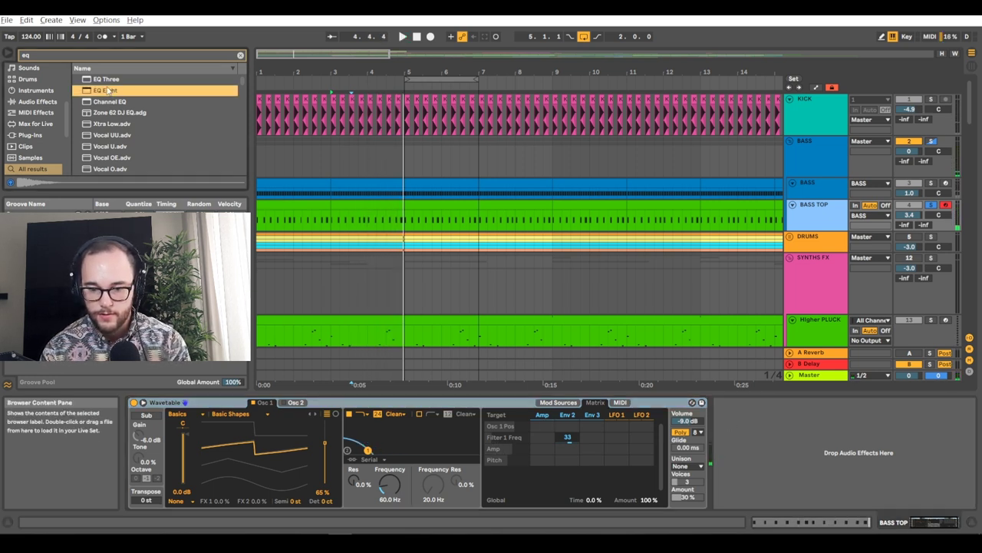
{"action": "left_click_drag", "start_coordinate": [747, 454], "coordinate": [792, 456]}
{"action": "key", "text": "space"}
{"action": "left_click_drag", "start_coordinate": [888, 451], "coordinate": [790, 457]}
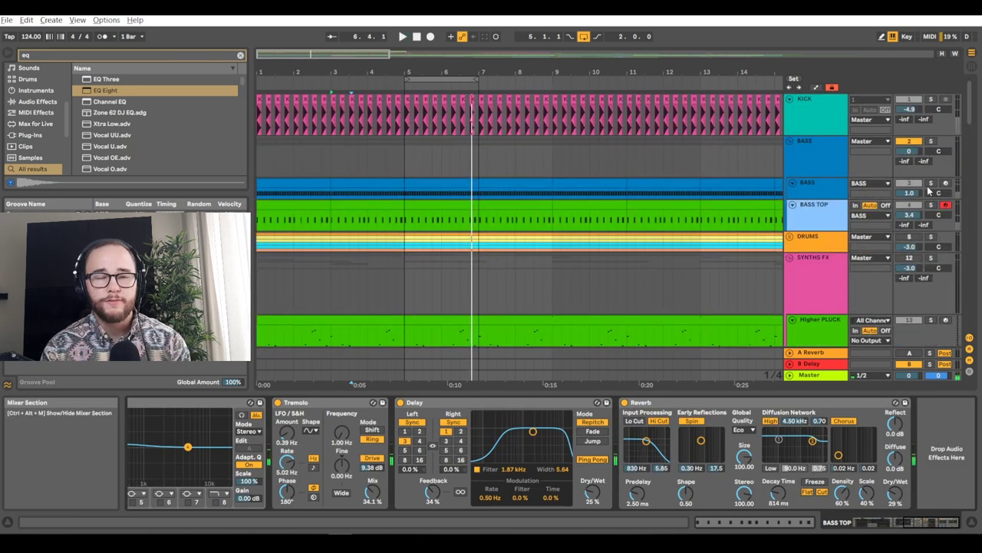
- Solo BASS TOP and modulate its Wavetable's Filter 1 Freq with Env 2 at 36 and LFO 1 at 11
{"action": "left_click", "coordinate": [932, 206]}
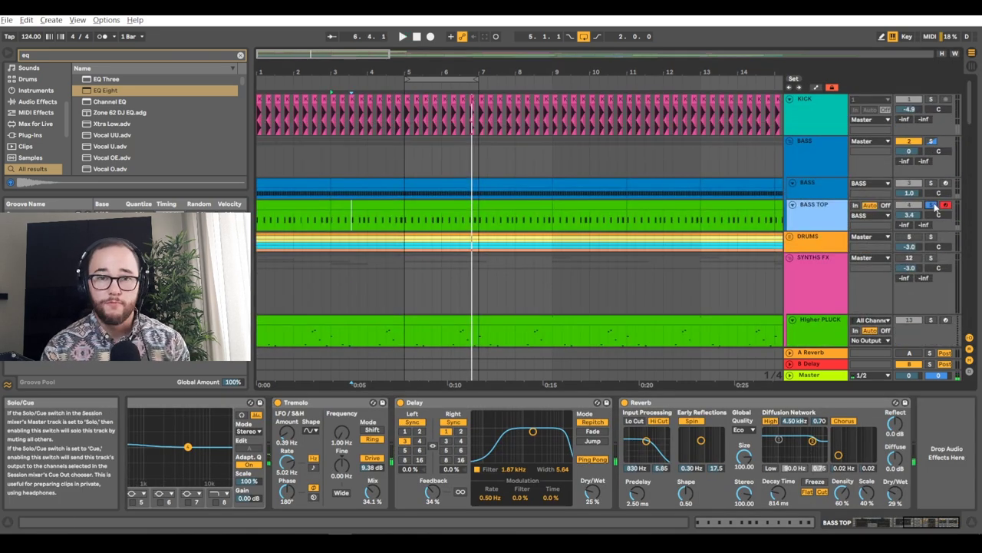
{"action": "left_click", "coordinate": [831, 227]}
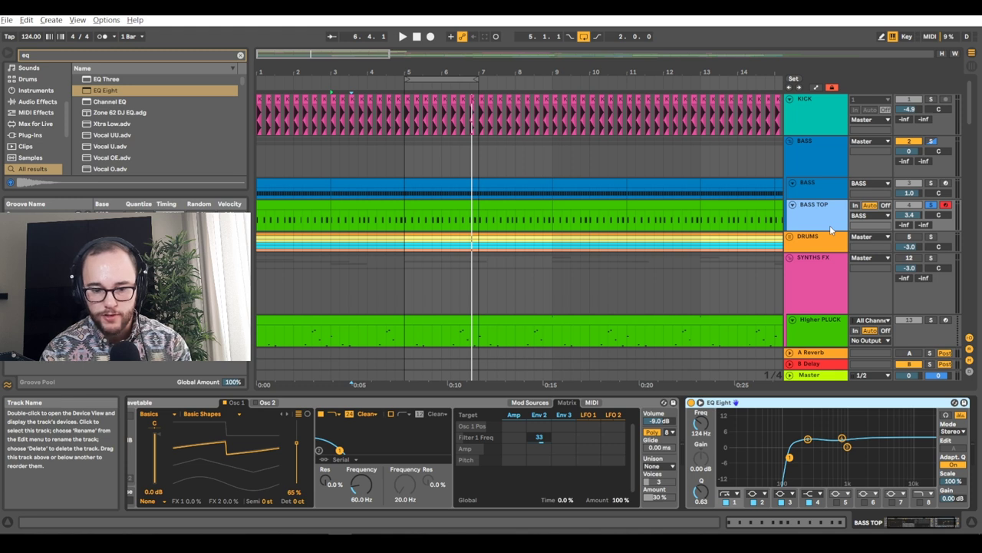
{"action": "left_click_drag", "start_coordinate": [591, 441], "coordinate": [538, 443]}
{"action": "key", "text": "space"}
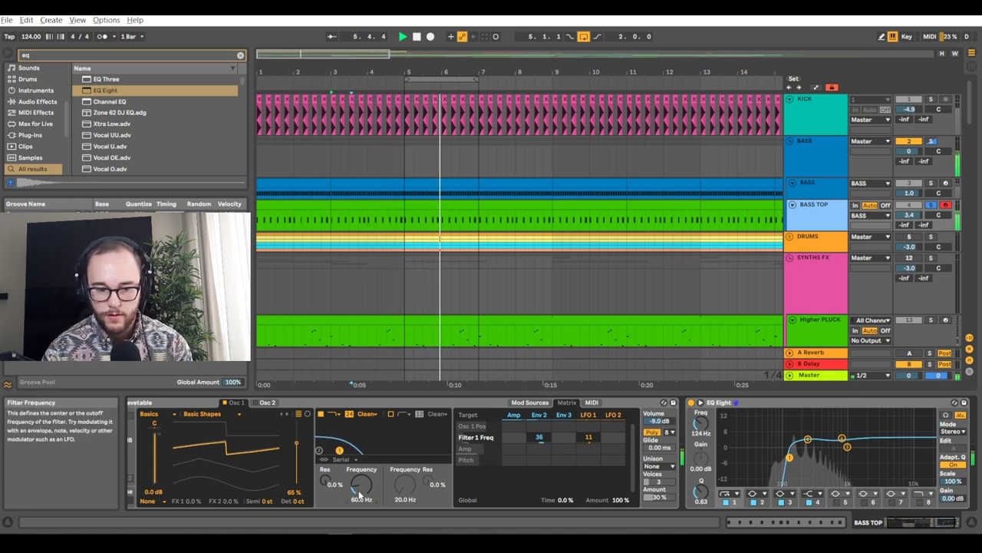
- Set the BASS TOP Wavetable's filter frequency to 79.2 Hz and move EQ Eight band 2 to 190 Hz at 0.37 dB
{"action": "left_click_drag", "start_coordinate": [359, 495], "coordinate": [359, 492]}
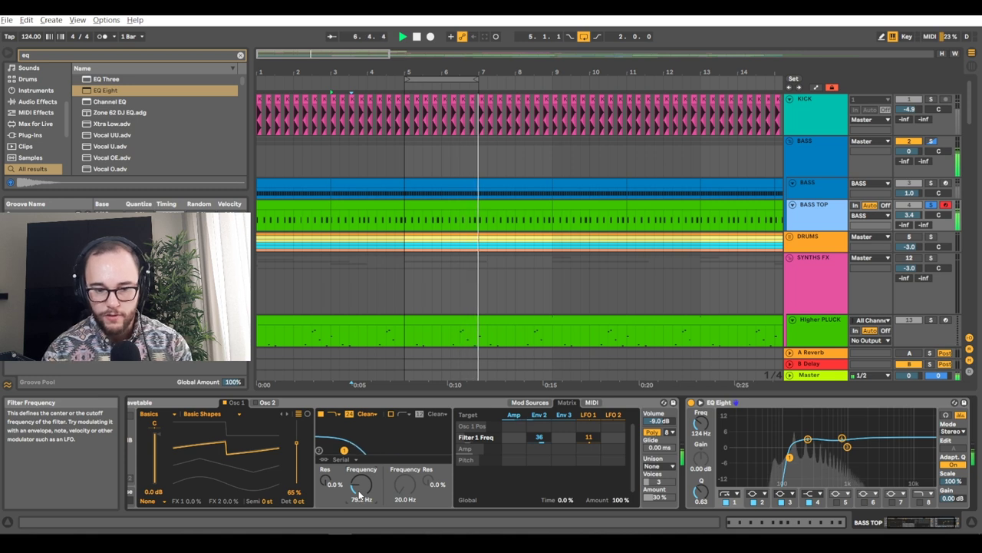
{"action": "left_click_drag", "start_coordinate": [808, 440], "coordinate": [801, 446]}
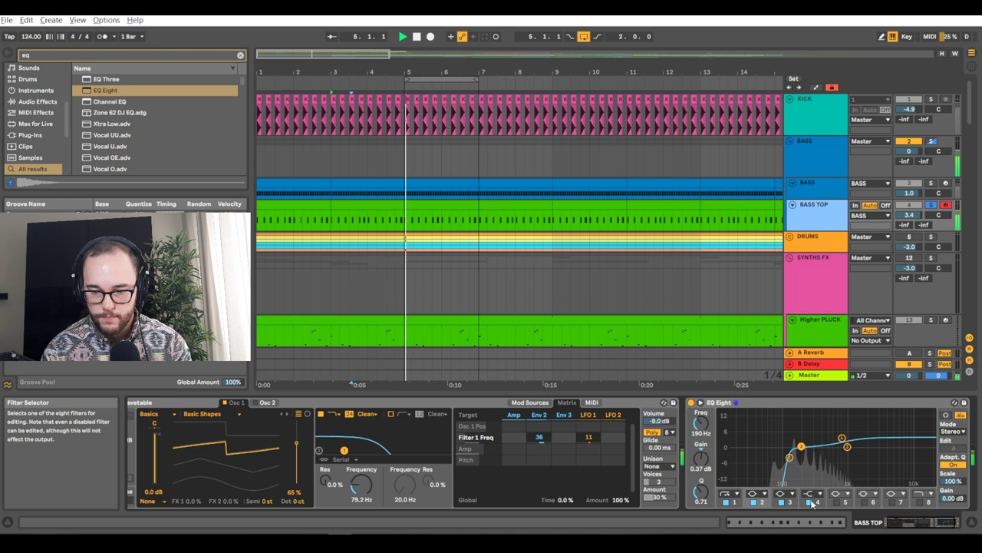
- Raise the BASS TOP Wavetable's volume to about -2.5 dB while auditioning it
{"action": "left_click_drag", "start_coordinate": [898, 523], "coordinate": [908, 524]}
{"action": "key", "text": "space"}
{"action": "left_click_drag", "start_coordinate": [597, 421], "coordinate": [596, 415]}
{"action": "key", "text": "space"}
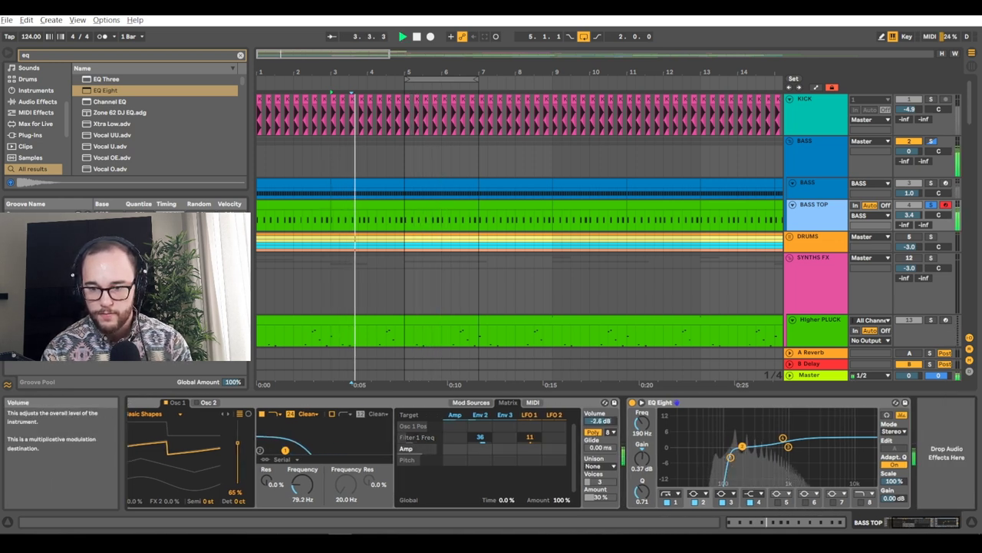
- Add the Tremolo preset after EQ Eight on BASS TOP, with Mix 34.1%, Frequency 2.44 Hz and LFO Amount 2.08 Hz
{"action": "key", "text": "ctrl+f"}
{"action": "type", "text": "tremo"}
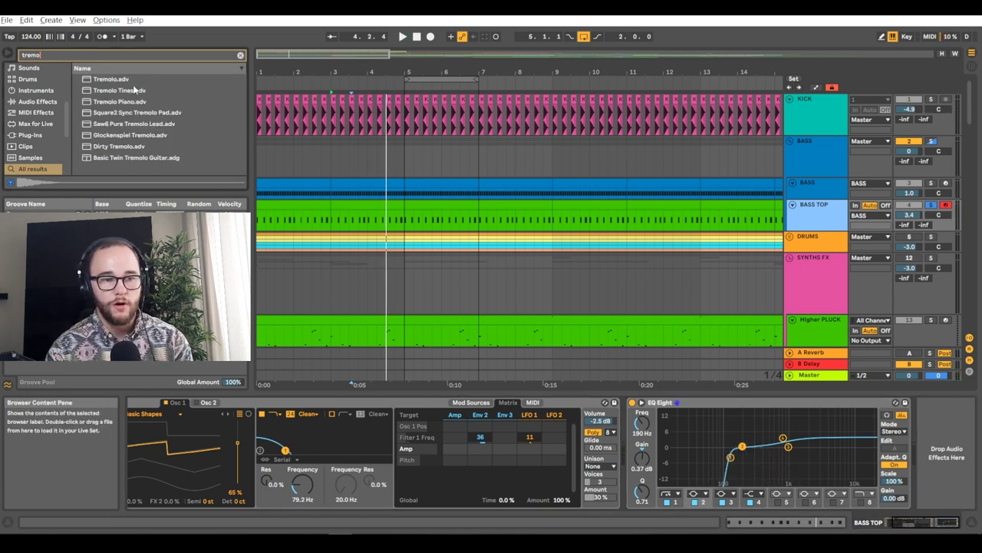
{"action": "key", "text": "Down"}
{"action": "key", "text": "Return"}
{"action": "key", "text": "space"}
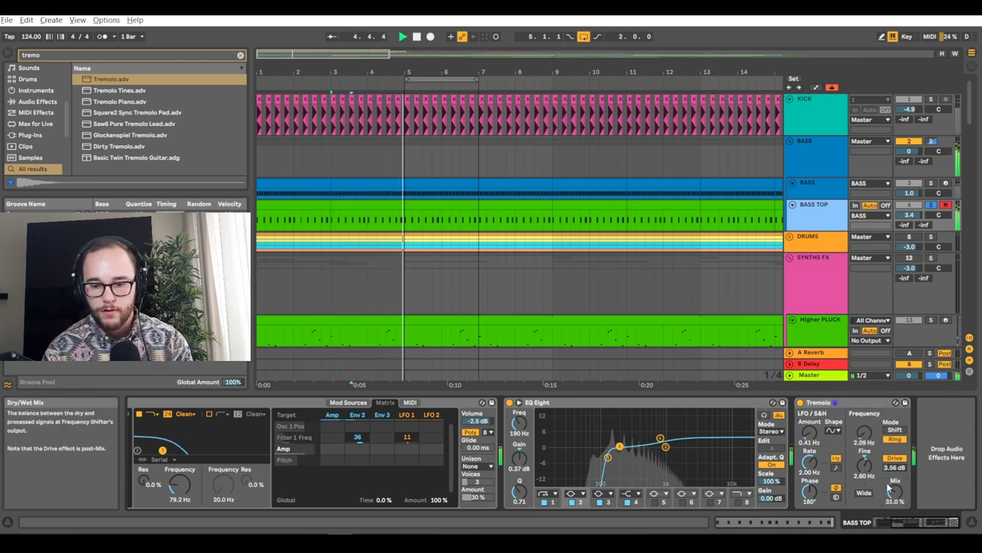
{"action": "mouse_move", "coordinate": [894, 490]}
{"action": "left_mouse_down"}
{"action": "mouse_move", "coordinate": [894, 449]}
{"action": "mouse_move", "coordinate": [898, 495]}
{"action": "left_mouse_up"}
{"action": "left_click_drag", "start_coordinate": [865, 435], "coordinate": [814, 454]}
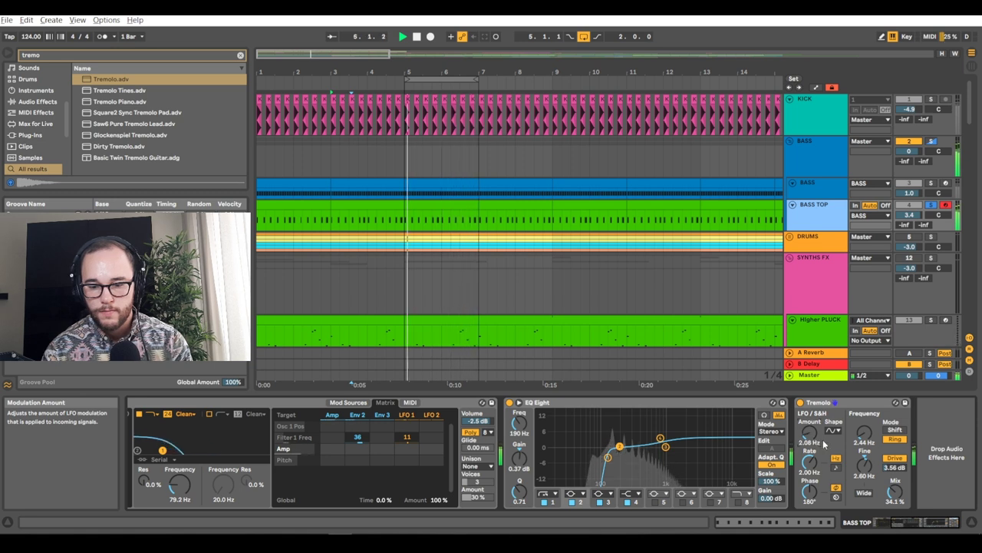
- Add a Delay after the Tremolo on BASS TOP, set its Dry/Wet to 25% and audition it
{"action": "key", "text": "ctrl+f"}
{"action": "type", "text": "delay"}
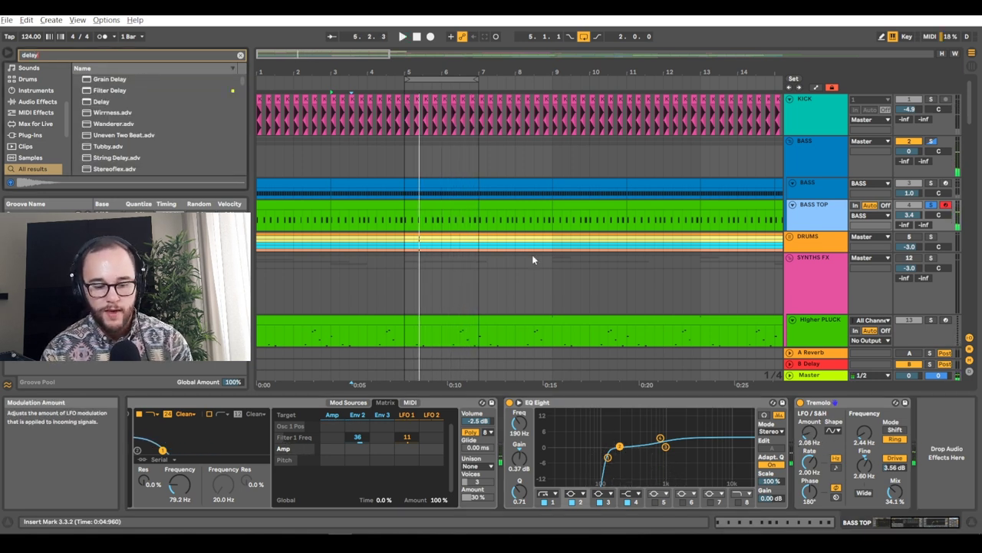
{"action": "key", "text": "Down"}
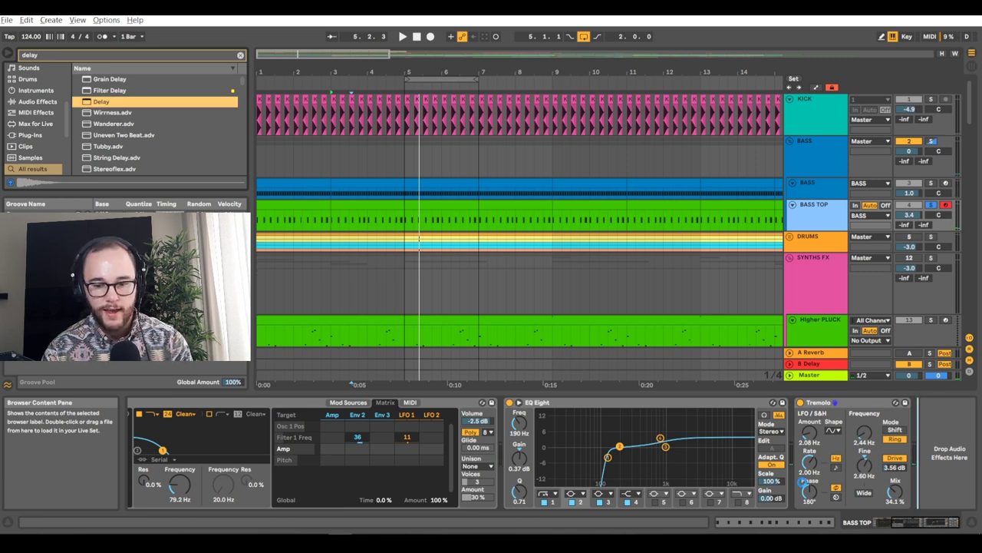
{"action": "key", "text": "Return"}
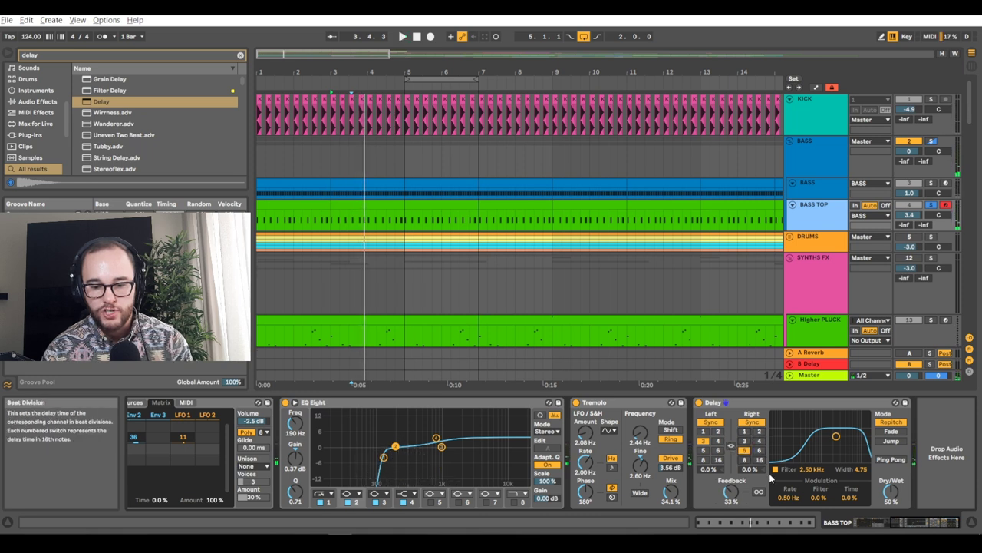
{"action": "left_click_drag", "start_coordinate": [891, 491], "coordinate": [890, 502]}
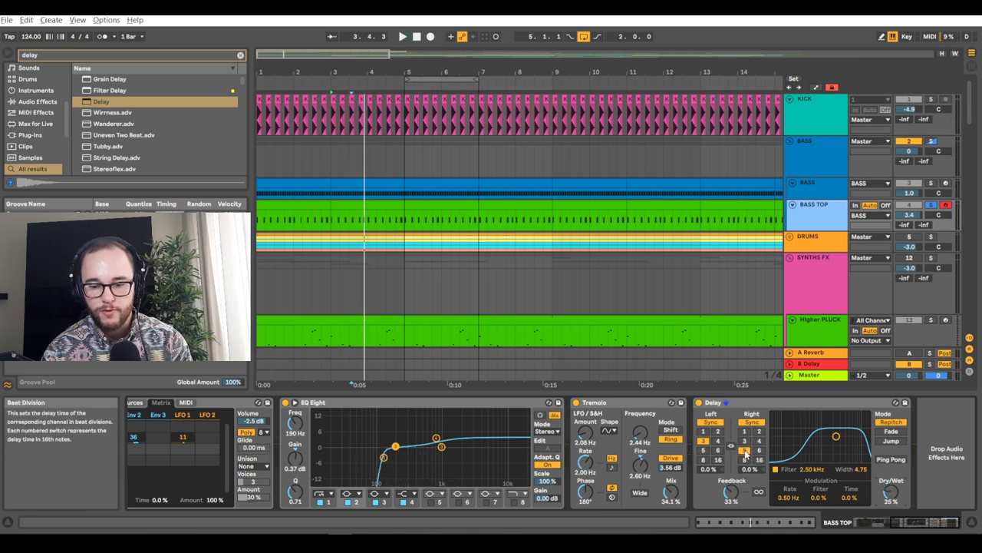
{"action": "key", "text": "space"}
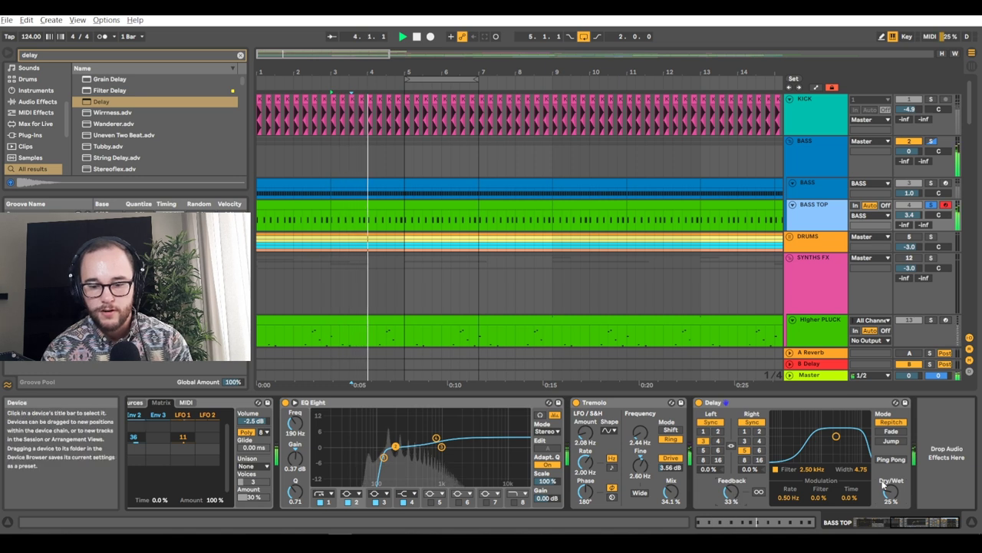
- Add a Reverb after the Delay, enable its low cut, centre the input filter at 2.53 kHz and set Dry/Wet to 29%
{"action": "key", "text": "ctrl+f"}
{"action": "type", "text": "rev"}
{"action": "left_click_drag", "start_coordinate": [103, 81], "coordinate": [857, 476]}
{"action": "scroll", "coordinate": [816, 466], "scroll_direction": "right", "scroll_amount": 2}
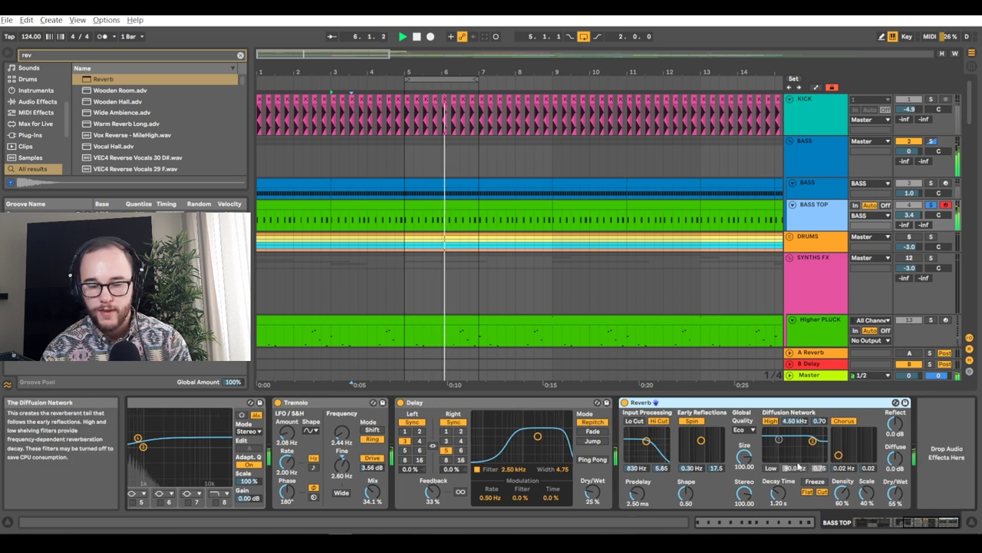
{"action": "left_click", "coordinate": [635, 421]}
{"action": "left_click_drag", "start_coordinate": [646, 441], "coordinate": [655, 441]}
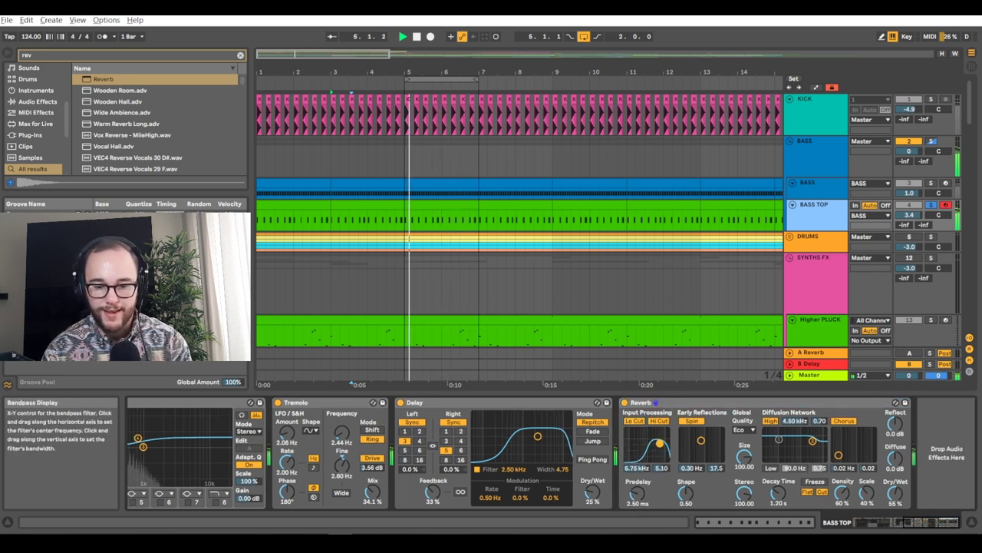
{"action": "left_click_drag", "start_coordinate": [896, 492], "coordinate": [898, 495]}
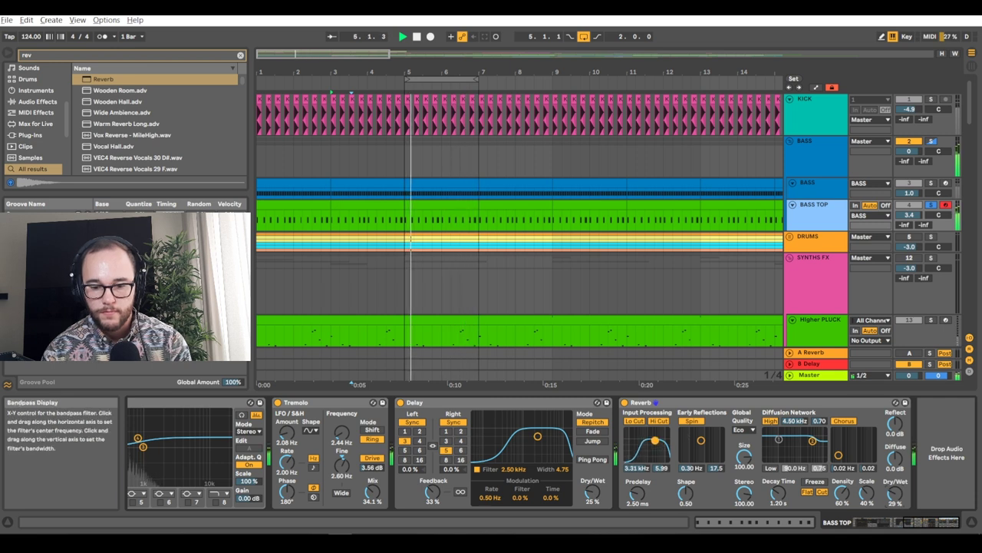
{"action": "left_click_drag", "start_coordinate": [675, 445], "coordinate": [650, 443]}
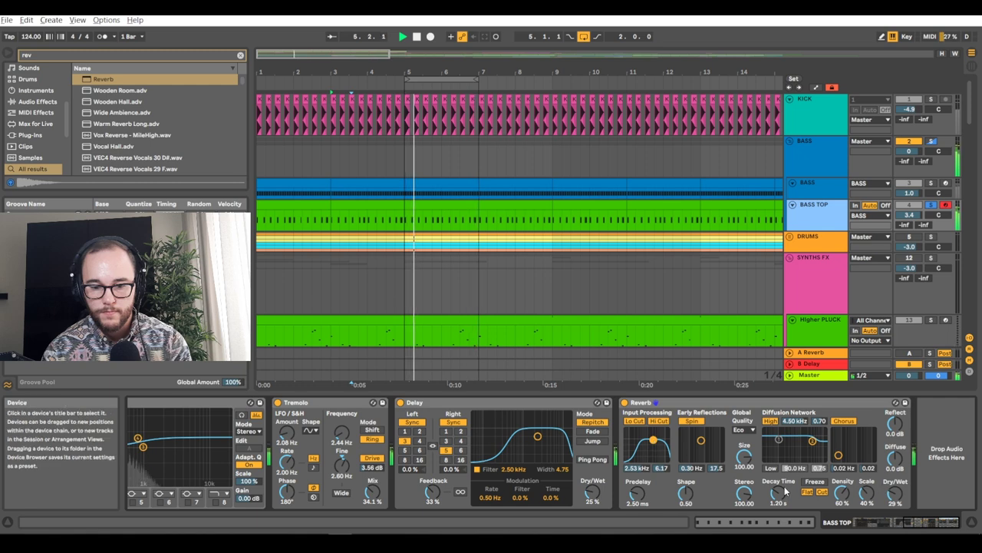
- Duplicate the BASS track's kick-sidechained Compressor, sidechain the copy from BASS TOP and set its threshold to -30.0 dB
{"action": "left_click", "coordinate": [815, 186]}
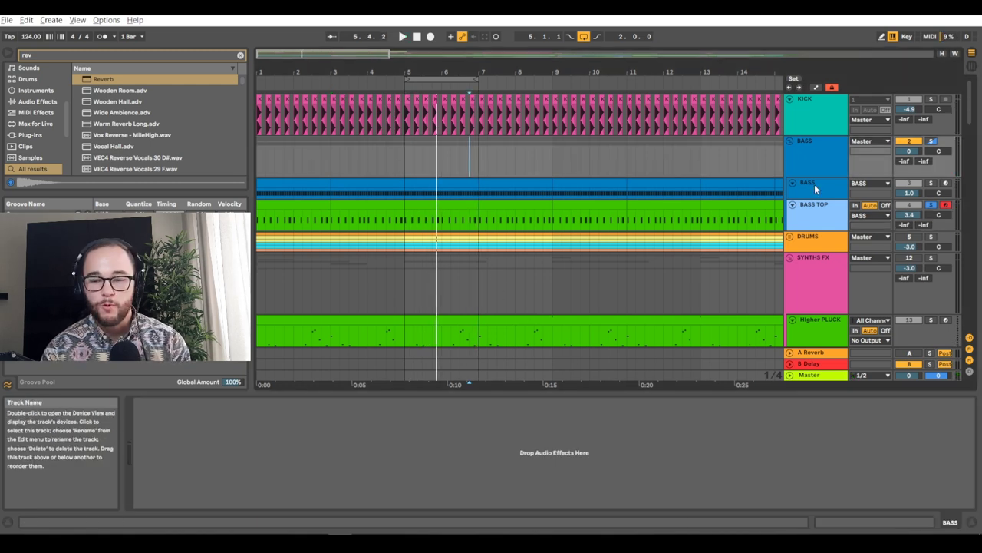
{"action": "left_click", "coordinate": [827, 194]}
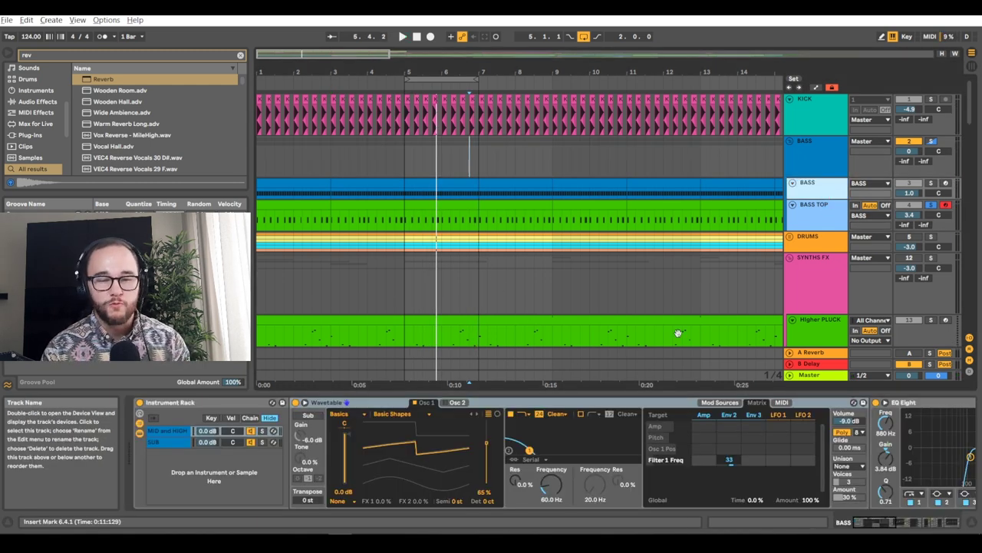
{"action": "left_click_drag", "start_coordinate": [871, 522], "coordinate": [929, 523]}
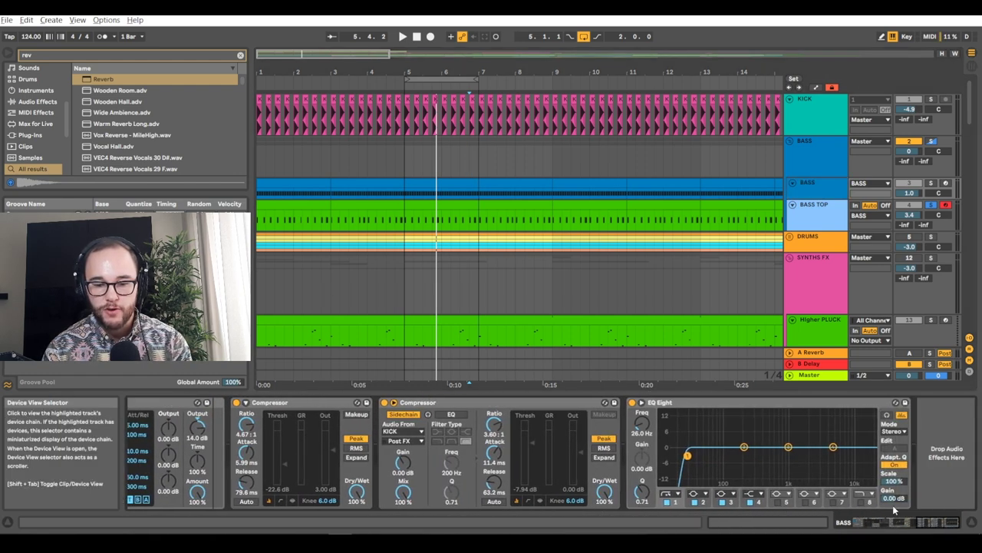
{"action": "left_click", "coordinate": [488, 403]}
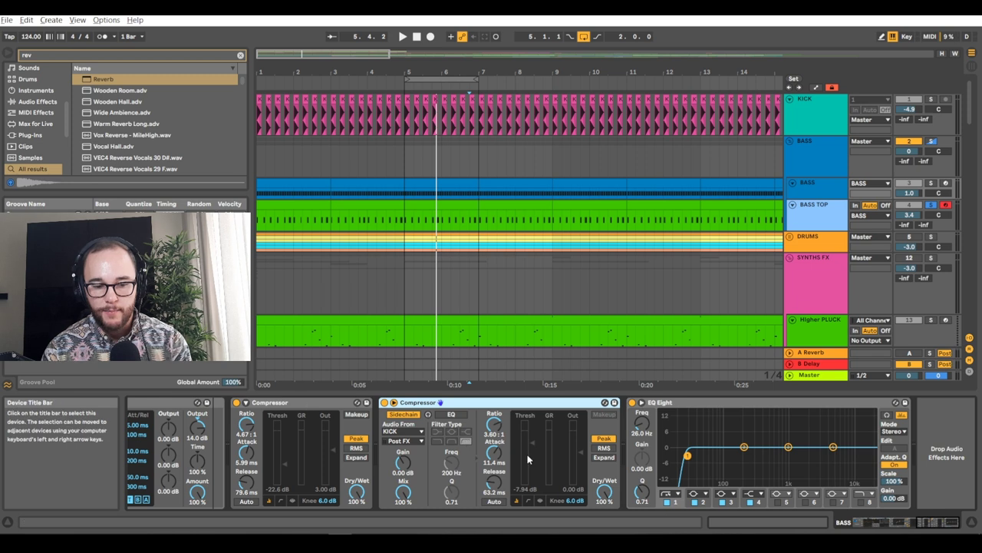
{"action": "key", "text": "ctrl+d"}
{"action": "left_click", "coordinate": [652, 432]}
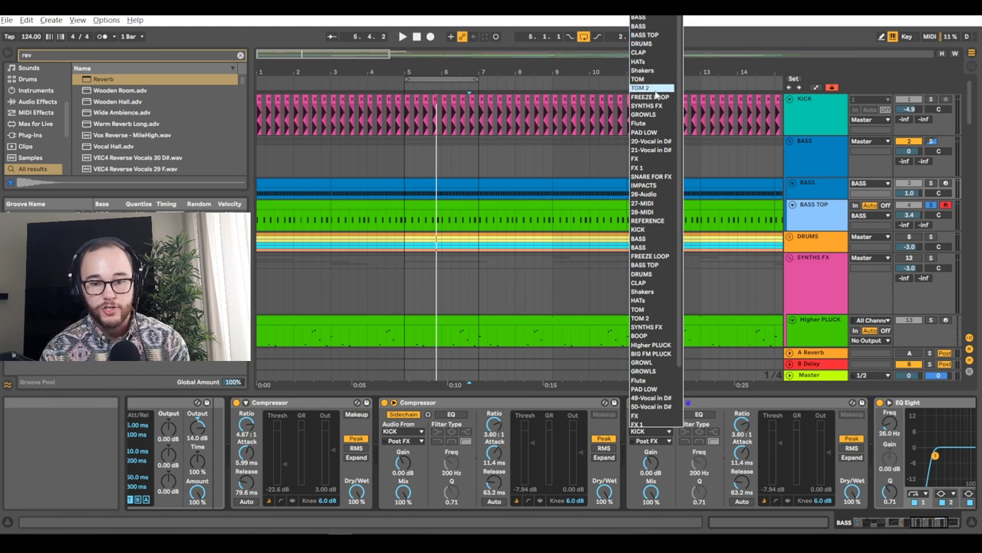
{"action": "left_click", "coordinate": [657, 43]}
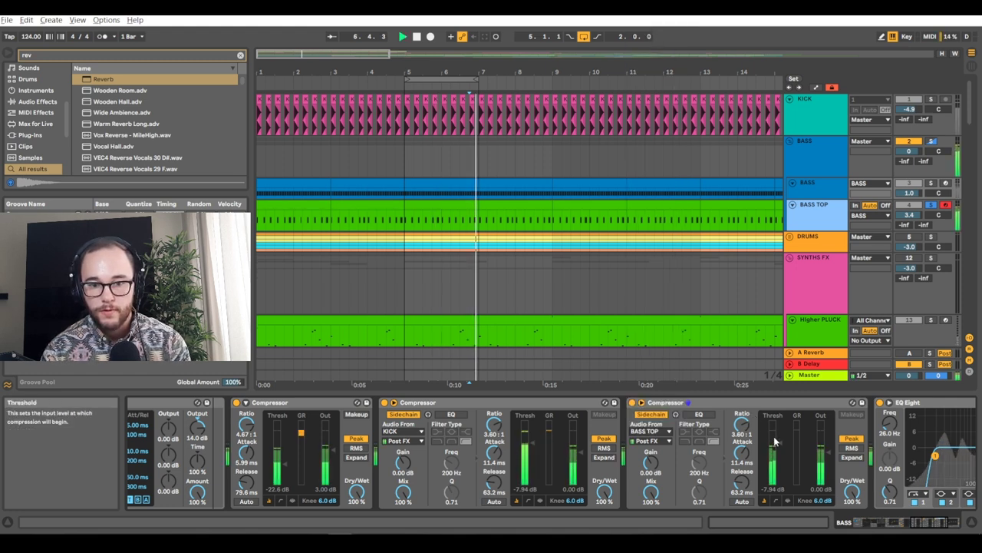
{"action": "left_click_drag", "start_coordinate": [775, 442], "coordinate": [775, 472]}
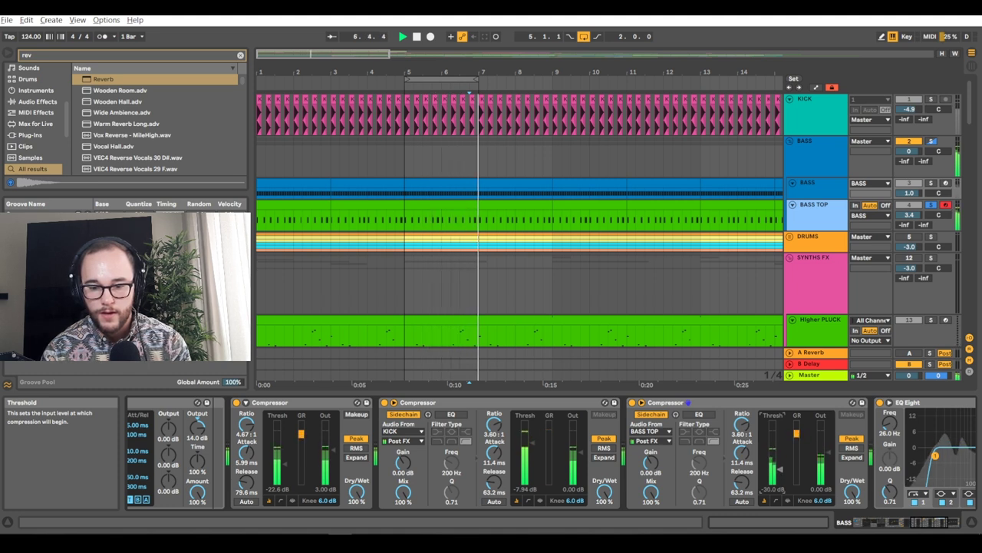
{"action": "key", "text": "space"}
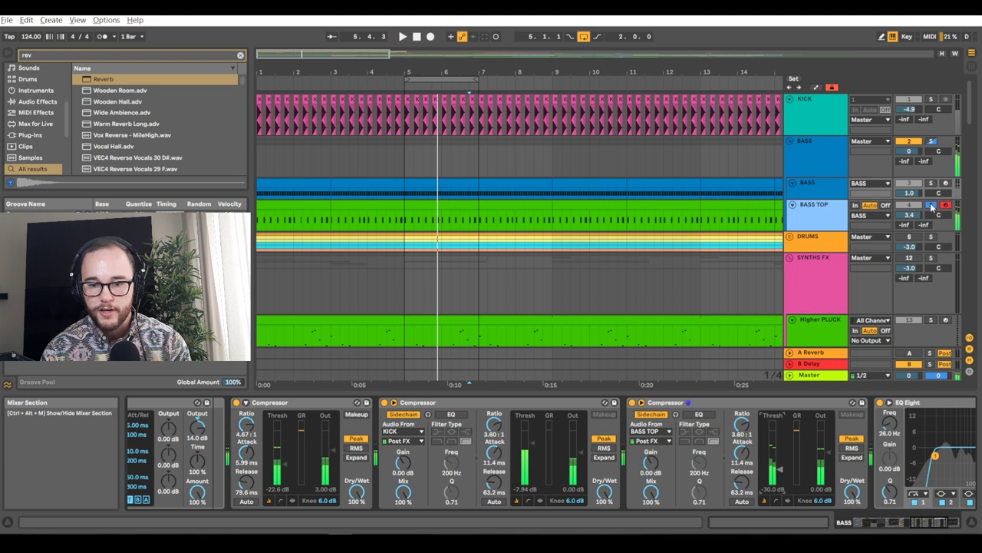
- Unsolo BASS TOP, solo KICK and the BASS group, and listen to them together
{"action": "left_click", "coordinate": [930, 205]}
{"action": "left_click", "coordinate": [818, 185]}
{"action": "left_click", "coordinate": [931, 100]}
{"action": "left_click", "coordinate": [931, 142], "text": "ctrl"}
{"action": "key", "text": "space"}
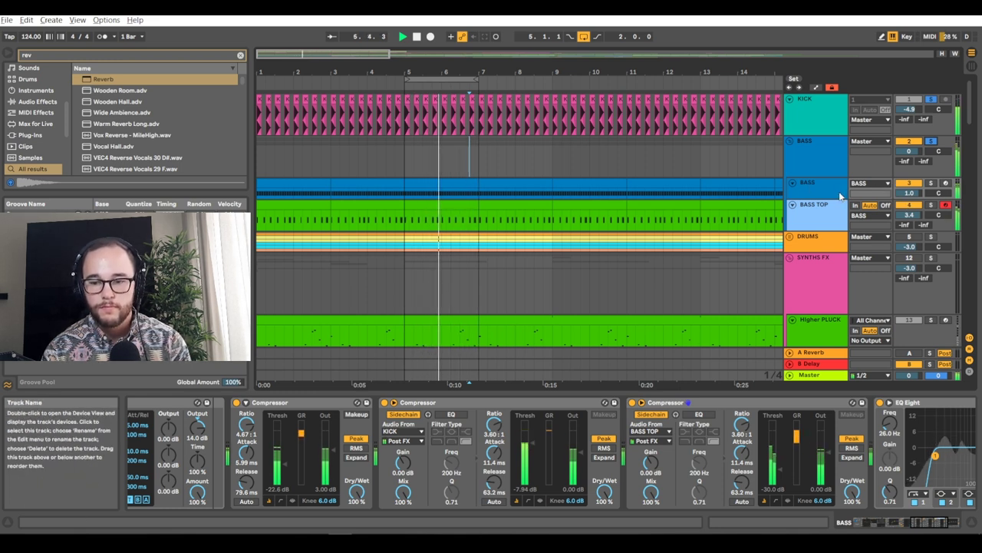
{"action": "key", "text": "space"}
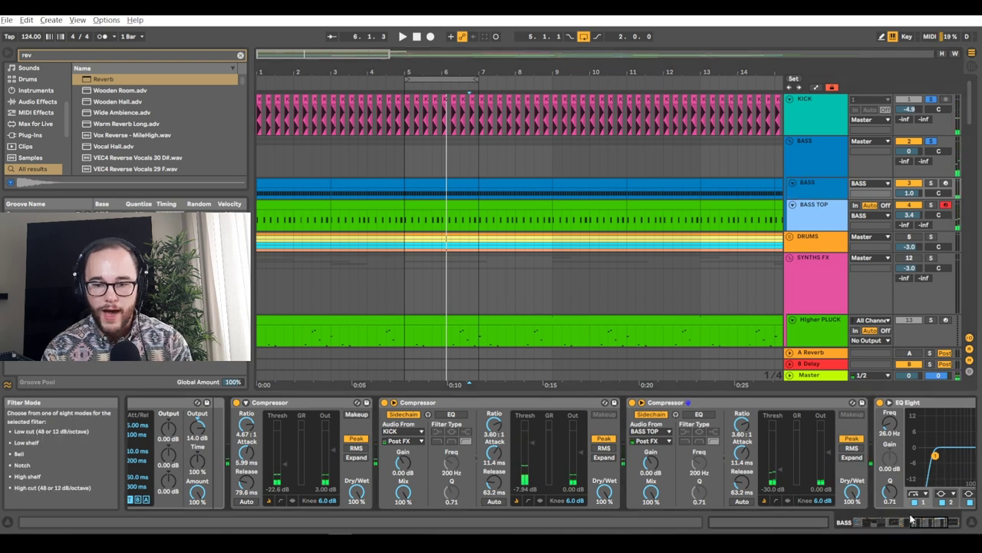
- Lower the MID and HIGH chain in the BASS instrument rack to -5.0 dB and play it back
{"action": "left_click", "coordinate": [805, 206]}
{"action": "left_click_drag", "start_coordinate": [208, 430], "coordinate": [207, 441]}
{"action": "key", "text": "space"}
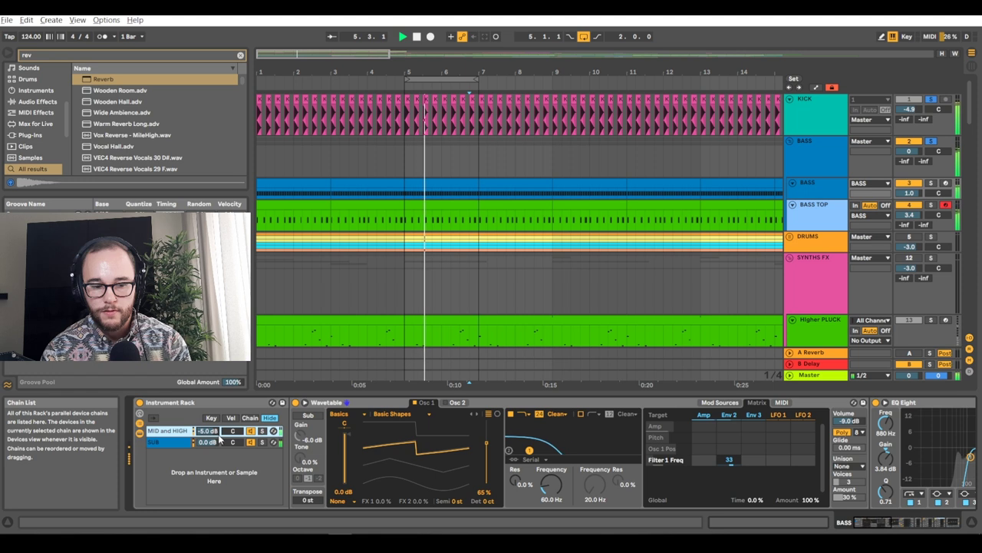
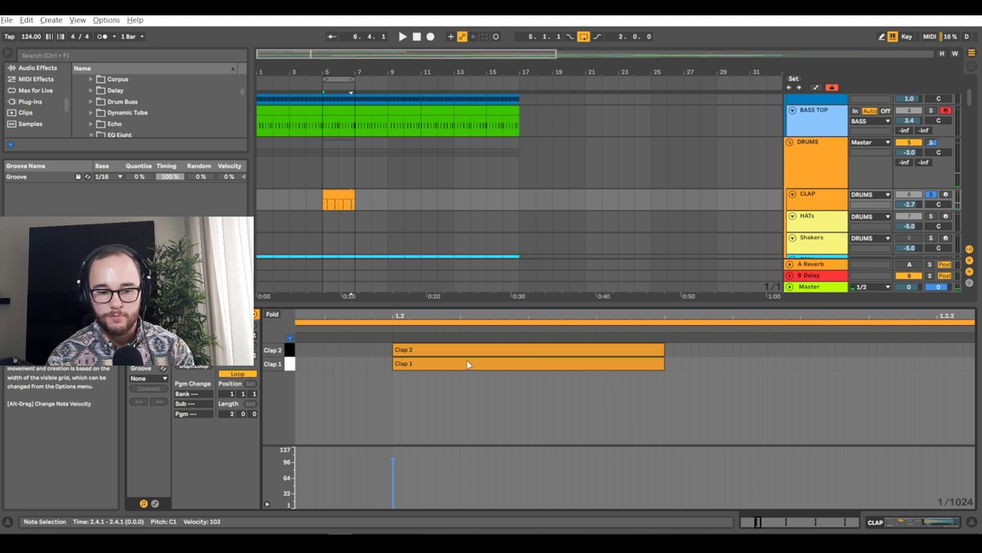
- Nudge the Clap 1 notes at 1.2 and 2.4 slightly ahead of their Clap 2 notes and play the clip
{"action": "scroll", "coordinate": [463, 360], "scroll_direction": "right", "scroll_amount": 6}
{"action": "scroll", "coordinate": [463, 359], "scroll_direction": "right", "scroll_amount": 3}
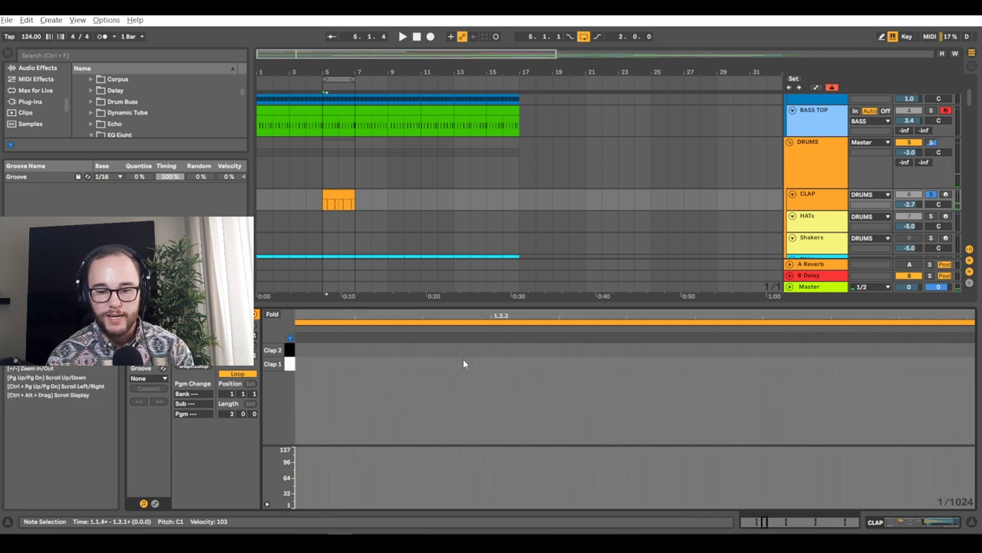
{"action": "scroll", "coordinate": [463, 360], "scroll_direction": "down", "scroll_amount": 4}
{"action": "scroll", "coordinate": [834, 368], "scroll_direction": "up", "scroll_amount": 2}
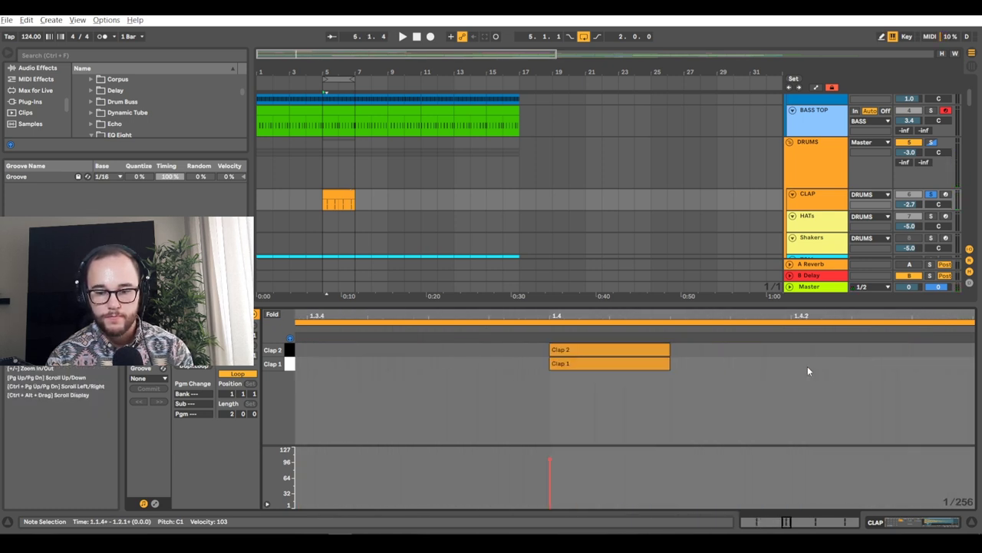
{"action": "key", "text": "minus"}
{"action": "key", "text": "minus"}
{"action": "key", "text": "minus"}
{"action": "left_click", "coordinate": [720, 339]}
{"action": "key", "text": "plus"}
{"action": "key", "text": "plus"}
{"action": "key", "text": "plus"}
{"action": "key", "text": "plus"}
{"action": "key", "text": "plus"}
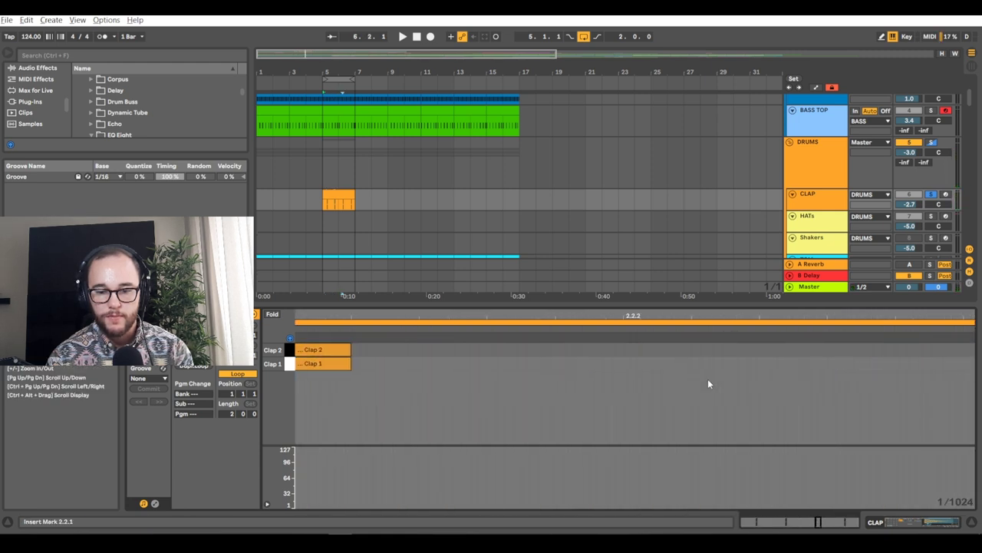
{"action": "scroll", "coordinate": [707, 383], "scroll_direction": "right", "scroll_amount": 20}
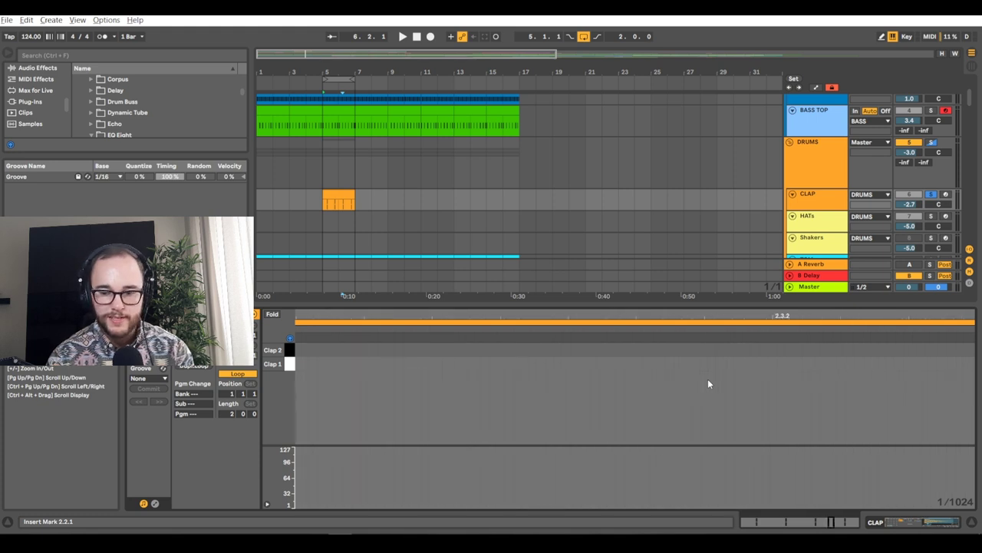
{"action": "scroll", "coordinate": [708, 378], "scroll_direction": "right", "scroll_amount": 6}
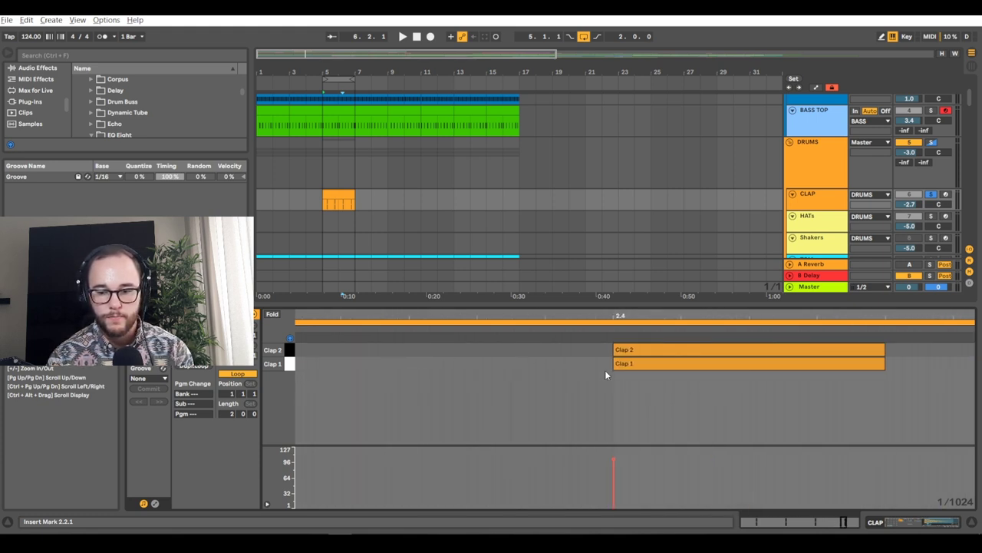
{"action": "left_click", "coordinate": [629, 366]}
{"action": "left_click_drag", "start_coordinate": [627, 365], "coordinate": [624, 365]}
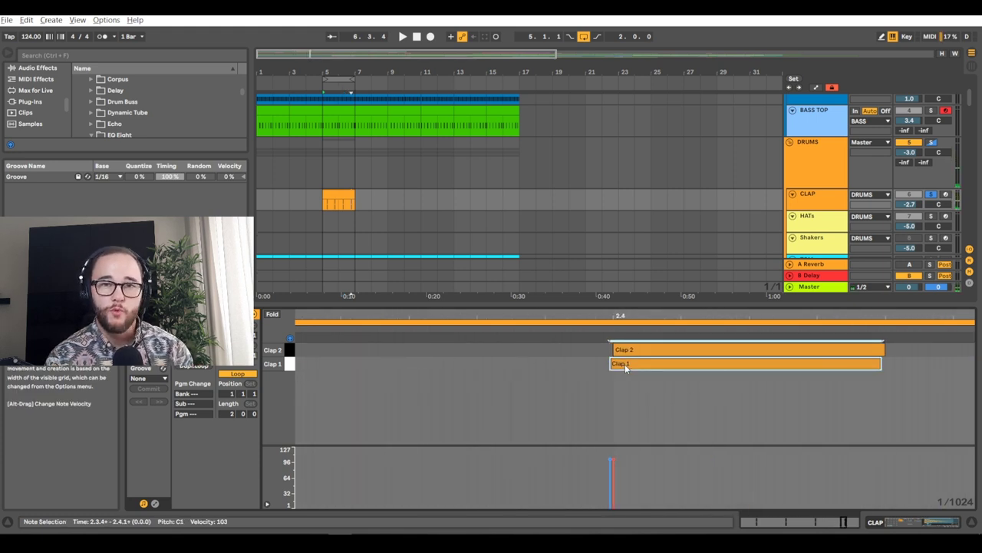
{"action": "key", "text": "space"}
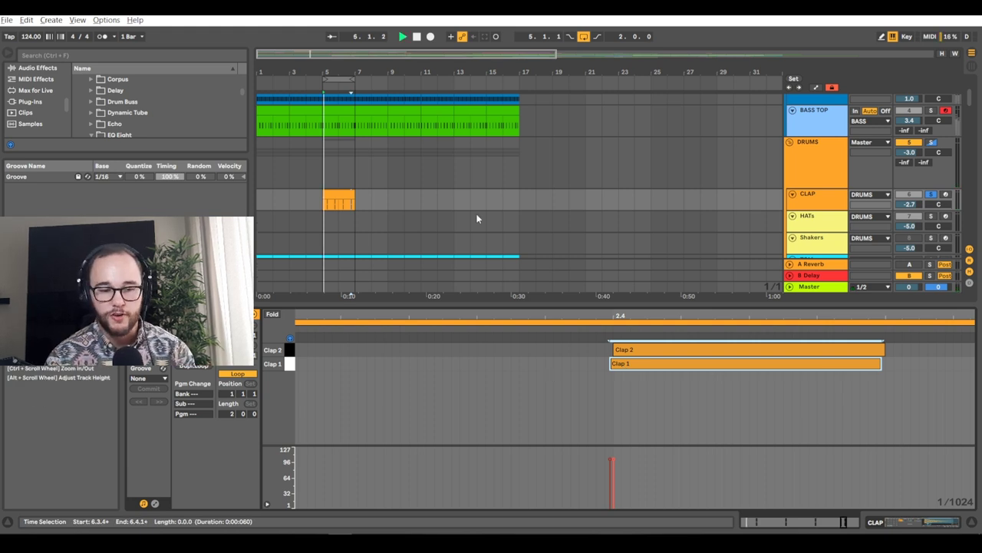
- Set the Clap 1 chain volume to -5.0 dB in the CLAP drum rack and add an EQ Eight after its sample
{"action": "left_click", "coordinate": [832, 201]}
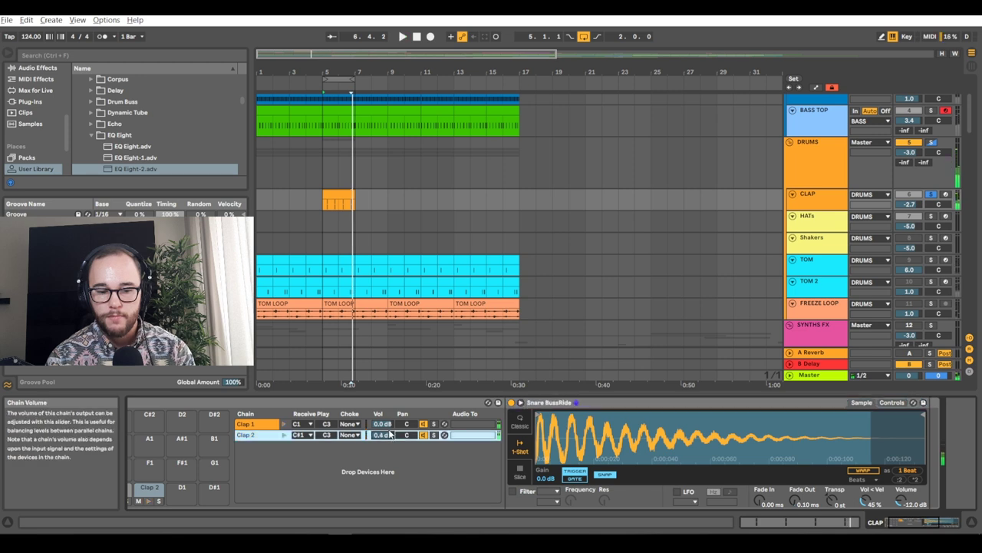
{"action": "left_click", "coordinate": [389, 427]}
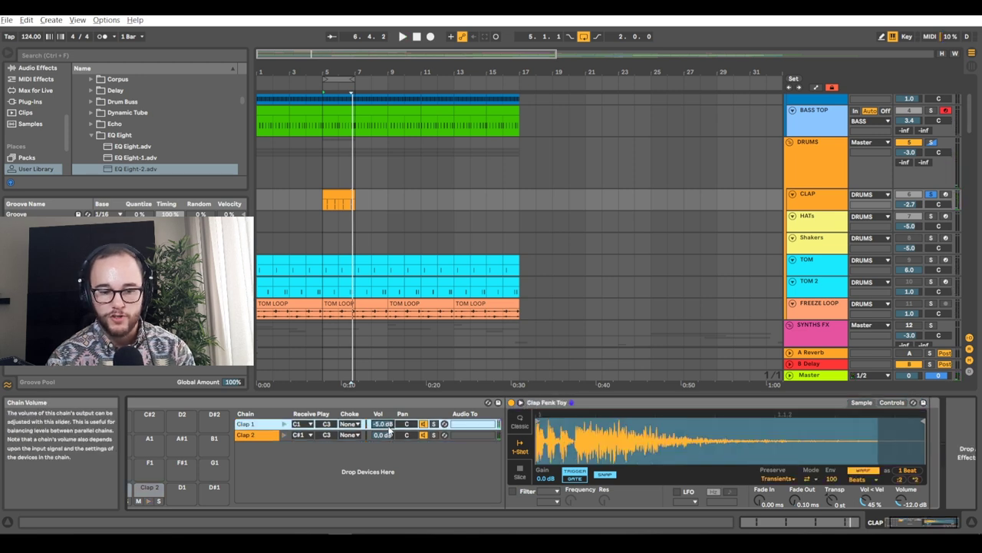
{"action": "key", "text": "ctrl+f"}
{"action": "type", "text": "eq"}
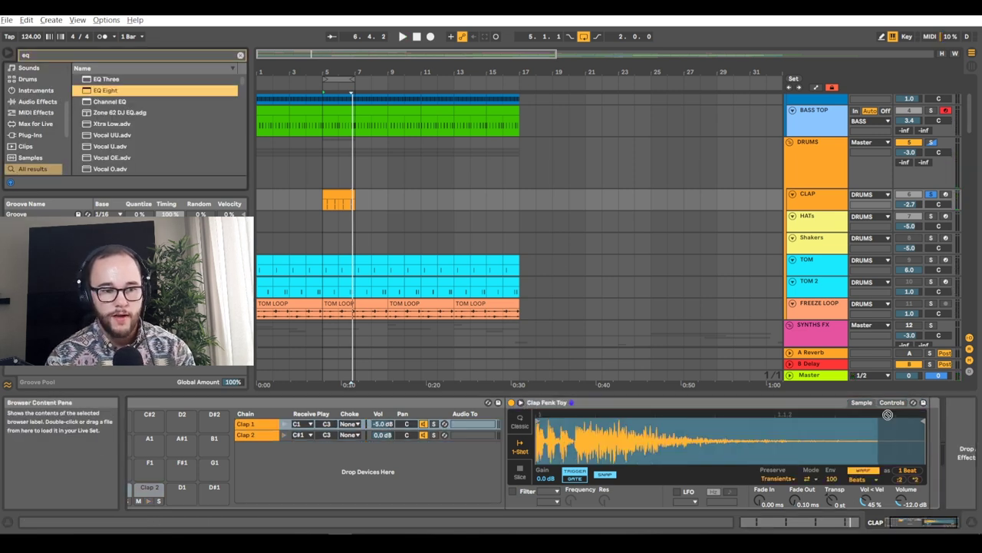
{"action": "left_click_drag", "start_coordinate": [888, 414], "coordinate": [885, 462]}
- Cut the lows of Clap 1 in the EQ Eight during playback, setting the second band to 194 Hz and -1.36 dB
{"action": "key", "text": "space"}
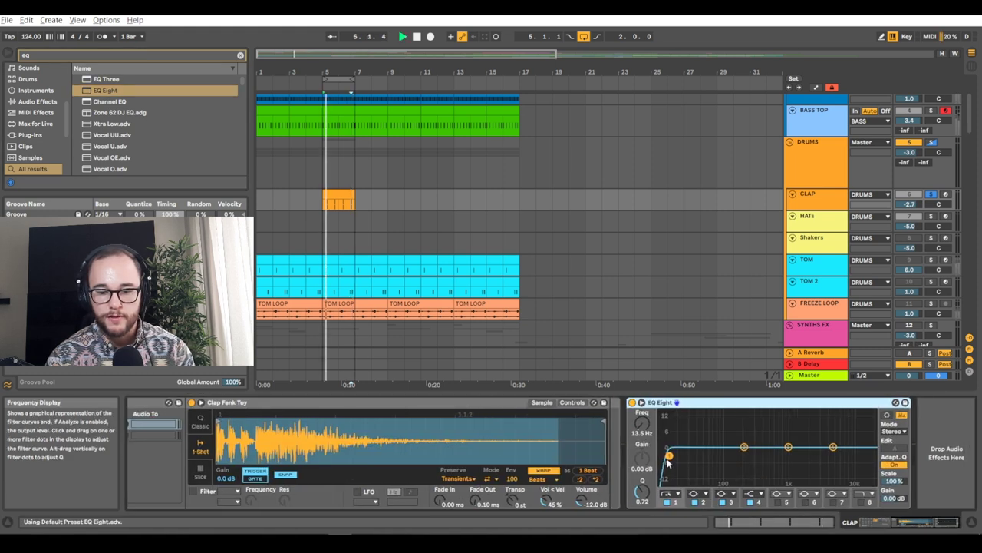
{"action": "left_click_drag", "start_coordinate": [731, 461], "coordinate": [743, 450]}
{"action": "key", "text": "space"}
- Insert a Saturator before the EQ Eight on the Clap 1 chain
{"action": "key", "text": "ctrl+f"}
{"action": "type", "text": "sat"}
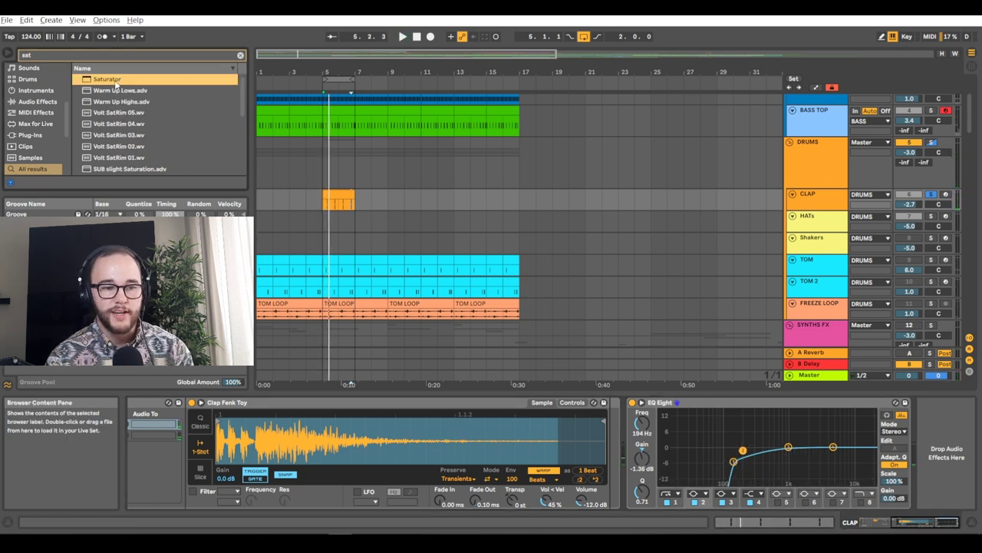
{"action": "key", "text": "Return"}
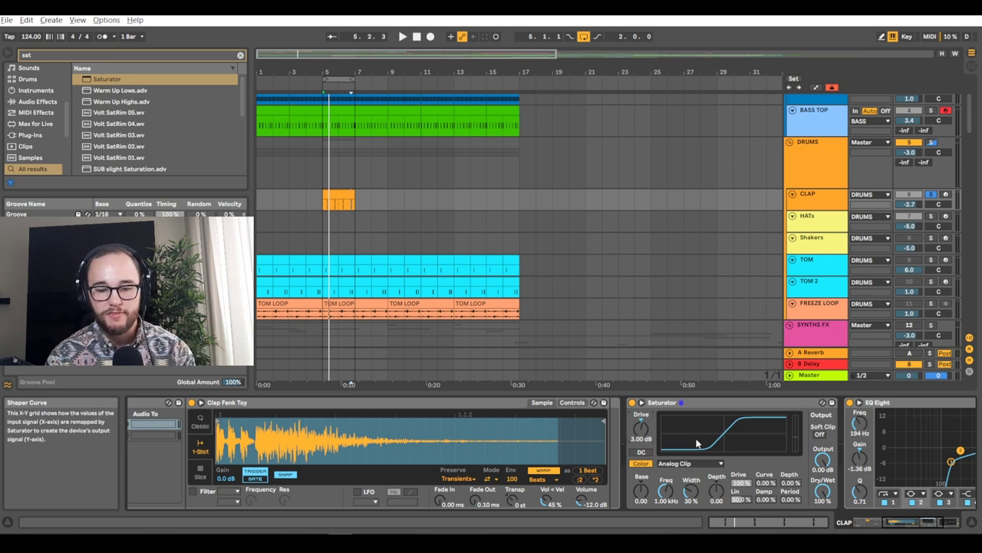
- Add the HAAS EFFECT preset to the Clap 1 chain and adjust its dry/wet and filter during playback
{"action": "key", "text": "space"}
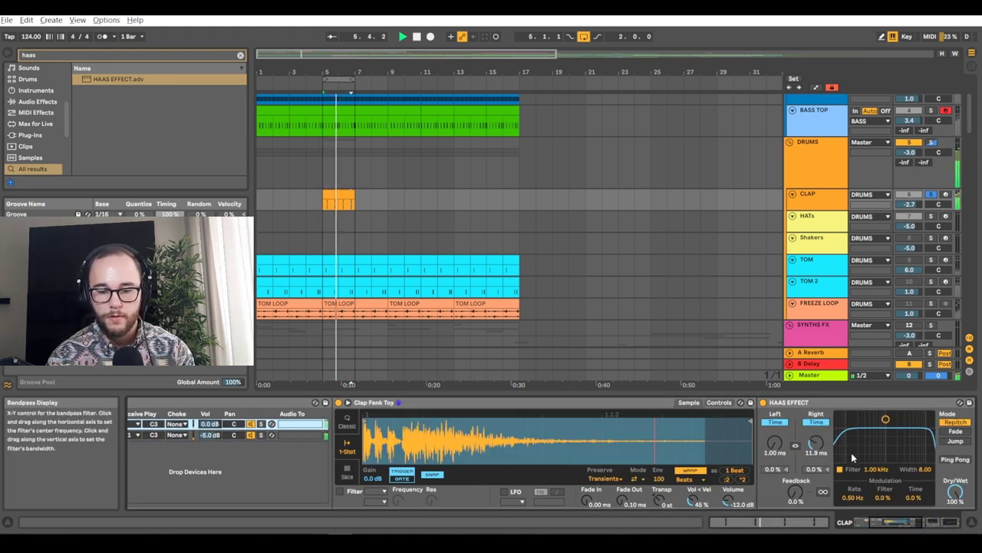
{"action": "left_click_drag", "start_coordinate": [953, 492], "coordinate": [953, 537]}
{"action": "left_click_drag", "start_coordinate": [885, 419], "coordinate": [906, 439]}
{"action": "key", "text": "space"}
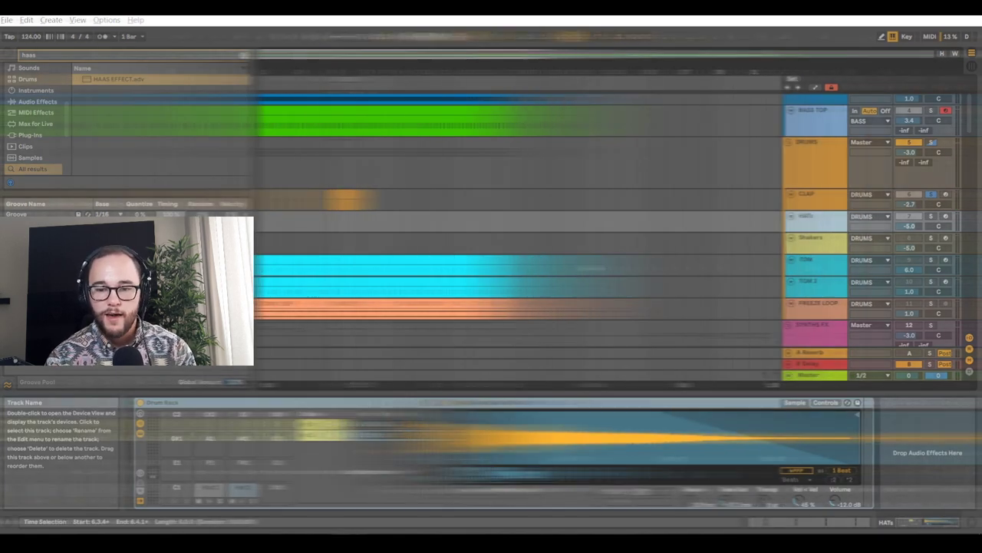
- Solo and arm the HATs track and create an empty MIDI clip on it spanning bars 5 to 7
{"action": "left_click", "coordinate": [328, 226]}
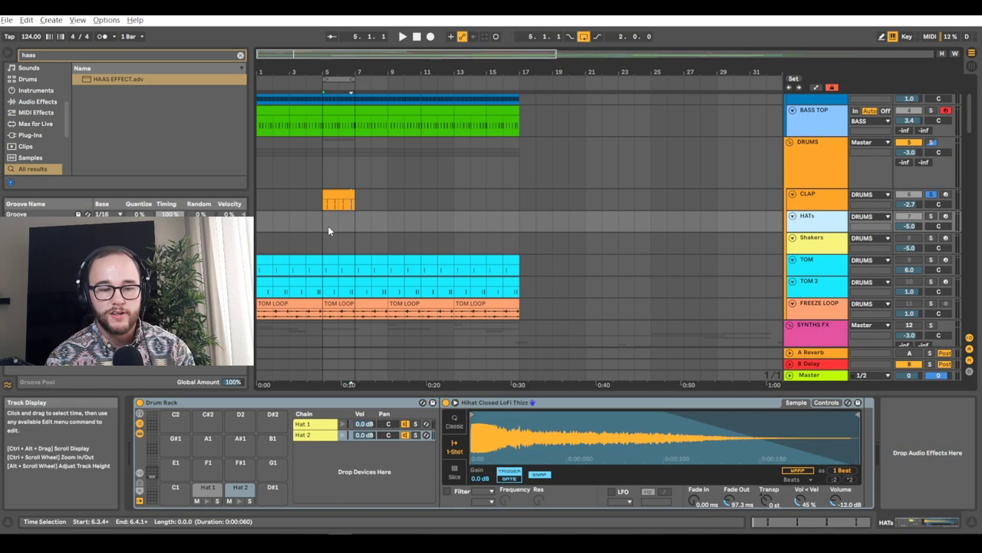
{"action": "left_click", "coordinate": [335, 223]}
{"action": "left_click_drag", "start_coordinate": [343, 224], "coordinate": [325, 223]}
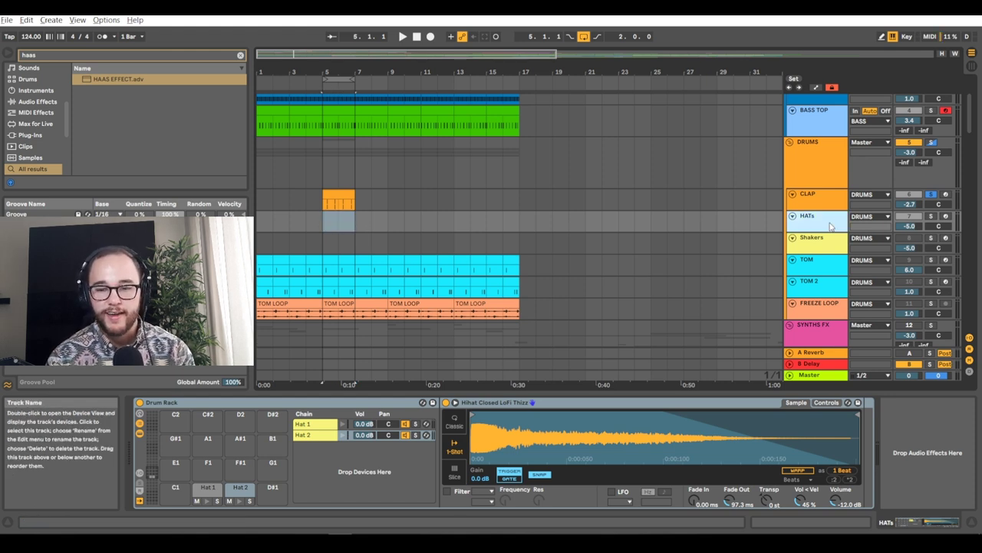
{"action": "left_click", "coordinate": [931, 216]}
{"action": "left_click", "coordinate": [948, 217]}
{"action": "left_click_drag", "start_coordinate": [323, 221], "coordinate": [352, 227]}
{"action": "key", "text": "ctrl+shift+m"}
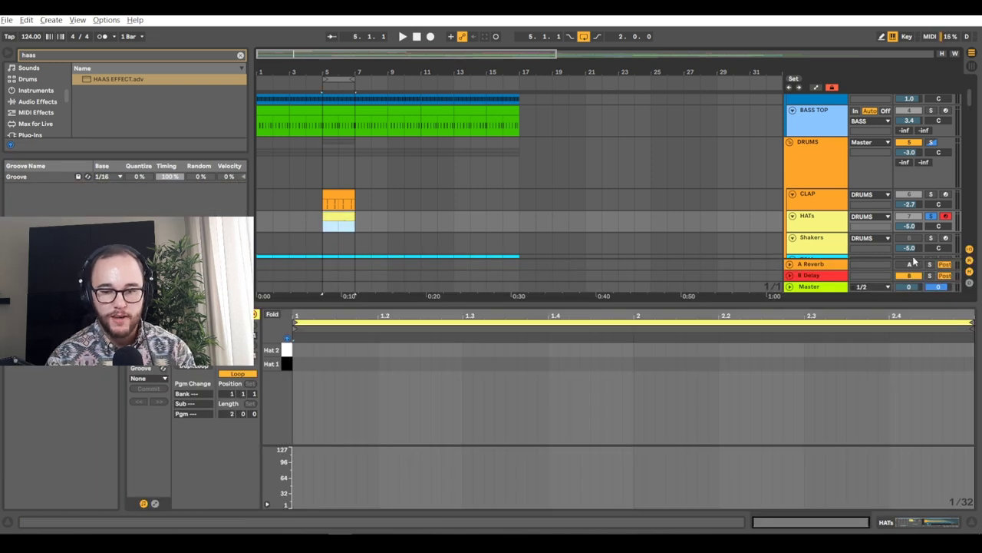
- Audition the hat samples in the HATs drum rack, then open the new clip with a 1/16 grid
{"action": "left_click", "coordinate": [832, 225]}
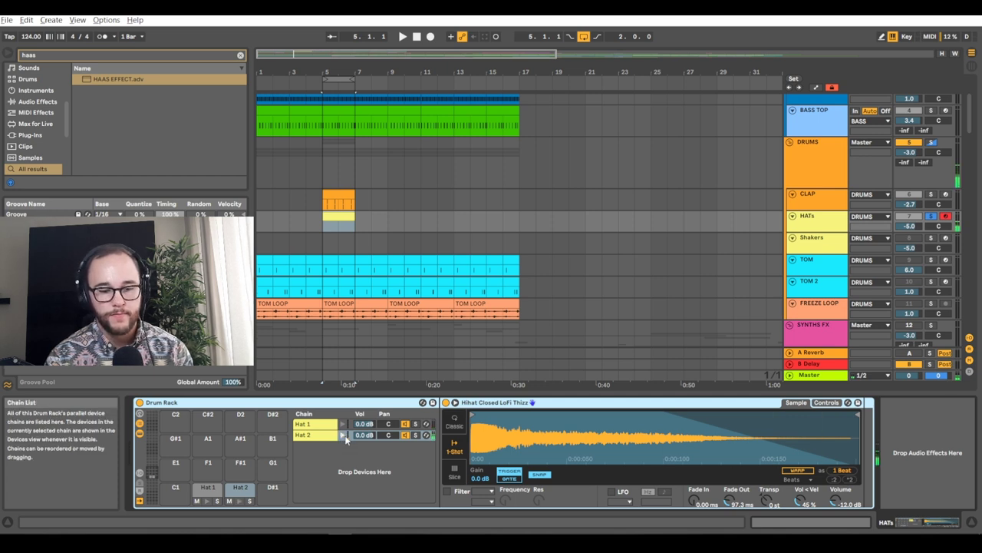
{"action": "scroll", "coordinate": [314, 227], "scroll_direction": "up", "scroll_amount": 3}
{"action": "double_click", "coordinate": [341, 217]}
{"action": "left_click", "coordinate": [352, 360]}
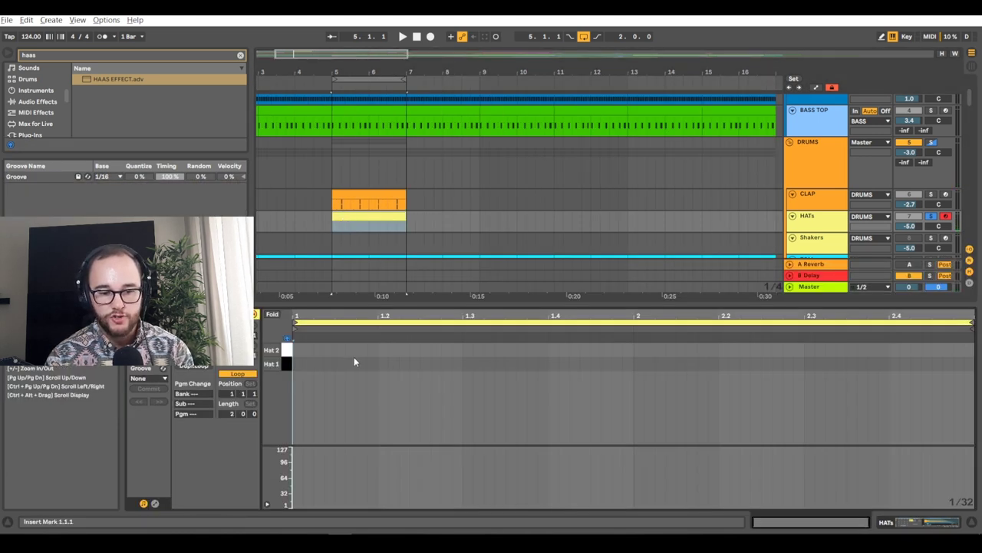
{"action": "right_click", "coordinate": [382, 365]}
{"action": "right_click", "coordinate": [368, 358]}
{"action": "left_click", "coordinate": [468, 306]}
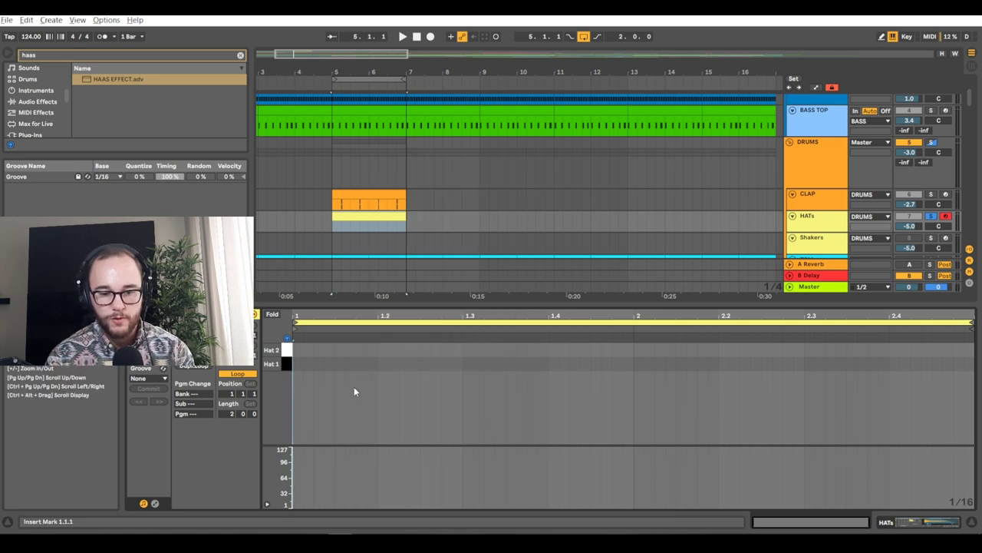
- Draw eight Hat 1 notes on the off-beats, at the third sixteenth of every beat from 1.1.3 to 2.4.3
{"action": "key", "text": "b"}
{"action": "left_click", "coordinate": [344, 363]}
{"action": "left_click", "coordinate": [430, 363]}
{"action": "left_click", "coordinate": [516, 363]}
{"action": "left_click", "coordinate": [600, 363]}
{"action": "left_click", "coordinate": [685, 363]}
{"action": "left_click", "coordinate": [770, 363]}
{"action": "left_click", "coordinate": [855, 363]}
{"action": "left_click", "coordinate": [937, 363]}
{"action": "key", "text": "b"}
- Nudge individual Hat 1 notes, such as those at 1.4.3 and 2.3.3, slightly off the grid
{"action": "left_click_drag", "start_coordinate": [332, 382], "coordinate": [358, 365]}
{"action": "left_click_drag", "start_coordinate": [582, 389], "coordinate": [593, 369]}
{"action": "scroll", "coordinate": [593, 368], "scroll_direction": "up", "scroll_amount": 3}
{"action": "left_click", "coordinate": [589, 368], "text": "ctrl"}
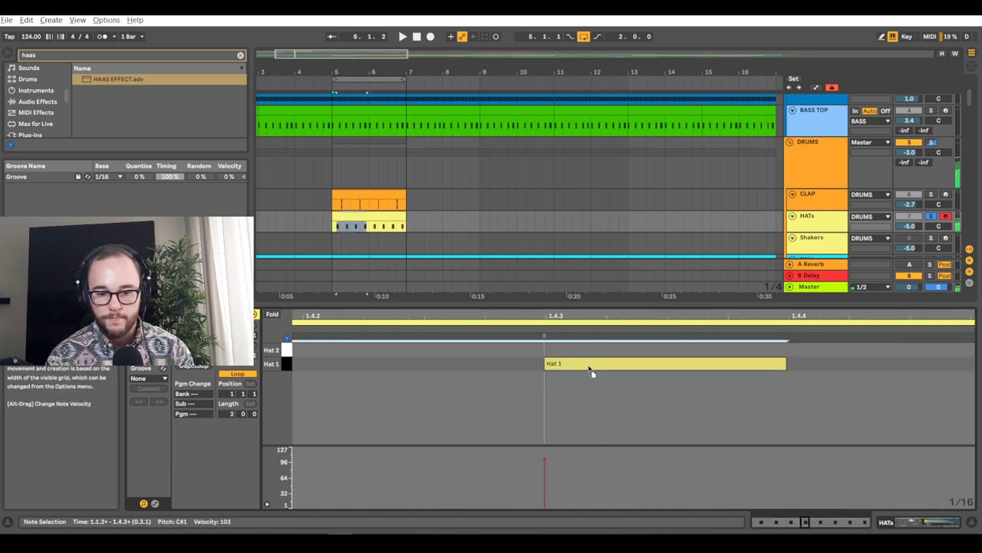
{"action": "scroll", "coordinate": [590, 376], "scroll_direction": "down", "scroll_amount": 5}
{"action": "left_click", "coordinate": [772, 363]}
{"action": "left_click", "coordinate": [855, 363], "text": "shift"}
{"action": "scroll", "coordinate": [856, 367], "scroll_direction": "up", "scroll_amount": 4}
{"action": "left_click_drag", "start_coordinate": [835, 366], "coordinate": [838, 365]}
{"action": "scroll", "coordinate": [791, 384], "scroll_direction": "down", "scroll_amount": 5}
{"action": "left_click", "coordinate": [921, 364]}
{"action": "scroll", "coordinate": [925, 365], "scroll_direction": "up", "scroll_amount": 5}
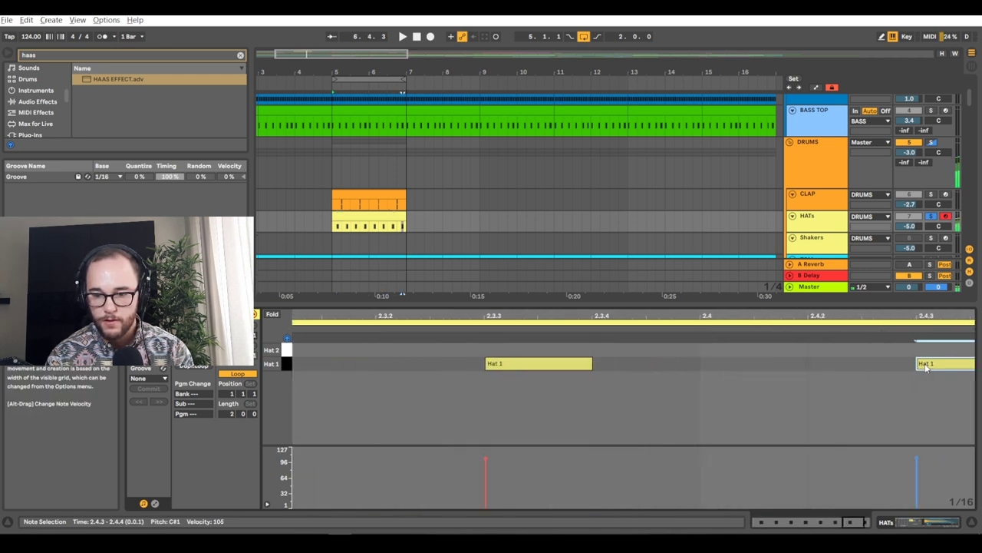
- Select all eight Hat 1 notes and shorten them slightly together
{"action": "scroll", "coordinate": [928, 367], "scroll_direction": "down", "scroll_amount": 5}
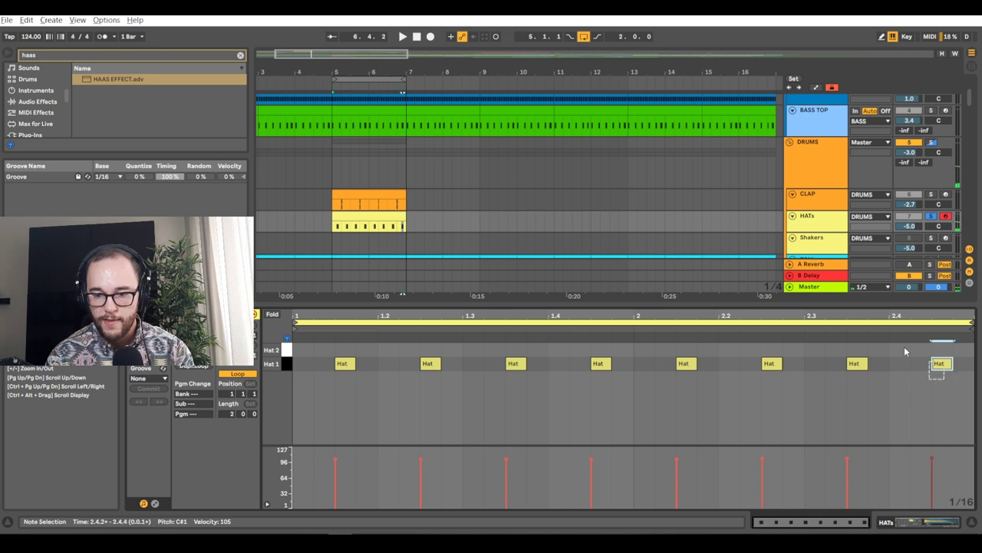
{"action": "left_click_drag", "start_coordinate": [905, 349], "coordinate": [307, 348]}
{"action": "scroll", "coordinate": [308, 352], "scroll_direction": "up", "scroll_amount": 5}
{"action": "scroll", "coordinate": [594, 360], "scroll_direction": "right", "scroll_amount": 6}
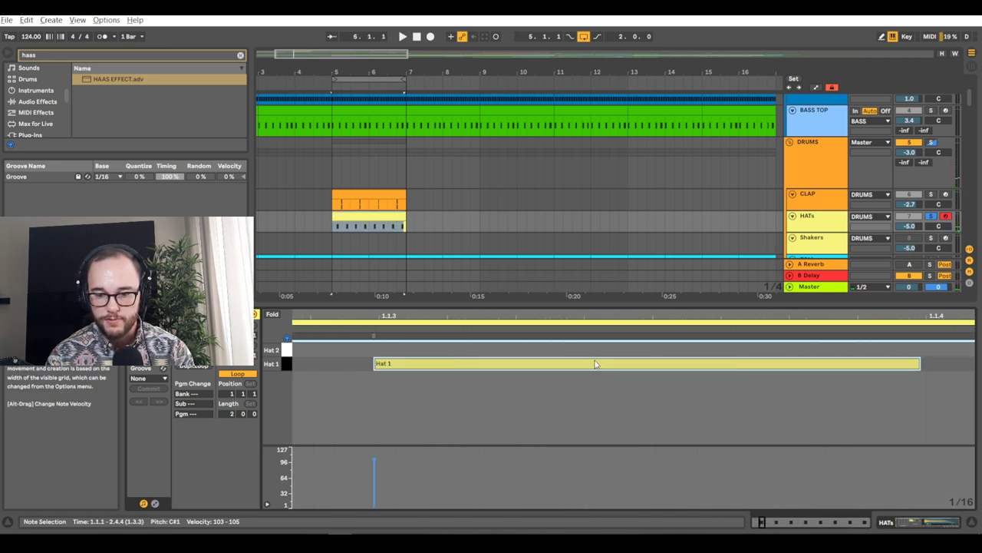
{"action": "scroll", "coordinate": [596, 363], "scroll_direction": "right", "scroll_amount": 3}
{"action": "left_click_drag", "start_coordinate": [684, 364], "coordinate": [649, 368]}
{"action": "scroll", "coordinate": [647, 374], "scroll_direction": "down", "scroll_amount": 5}
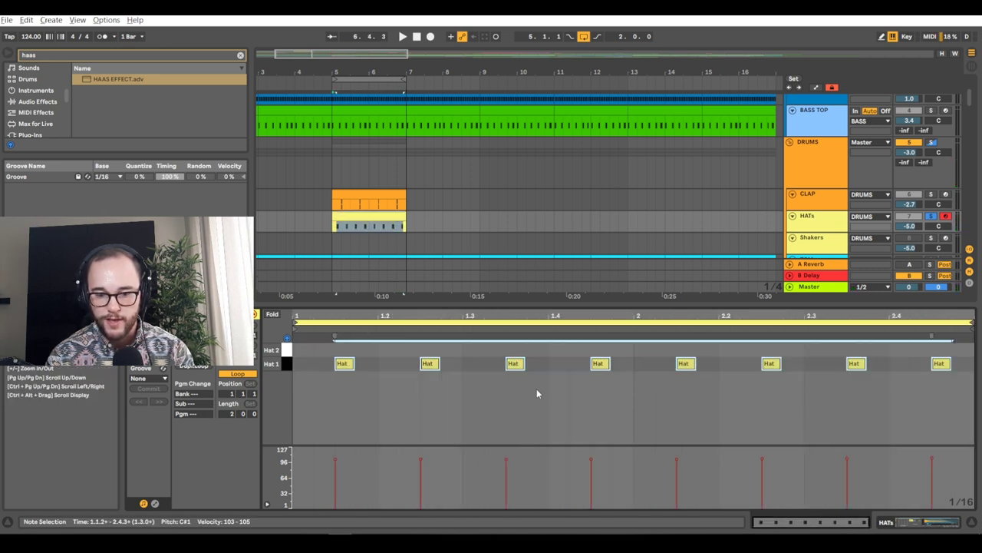
{"action": "left_click", "coordinate": [528, 396]}
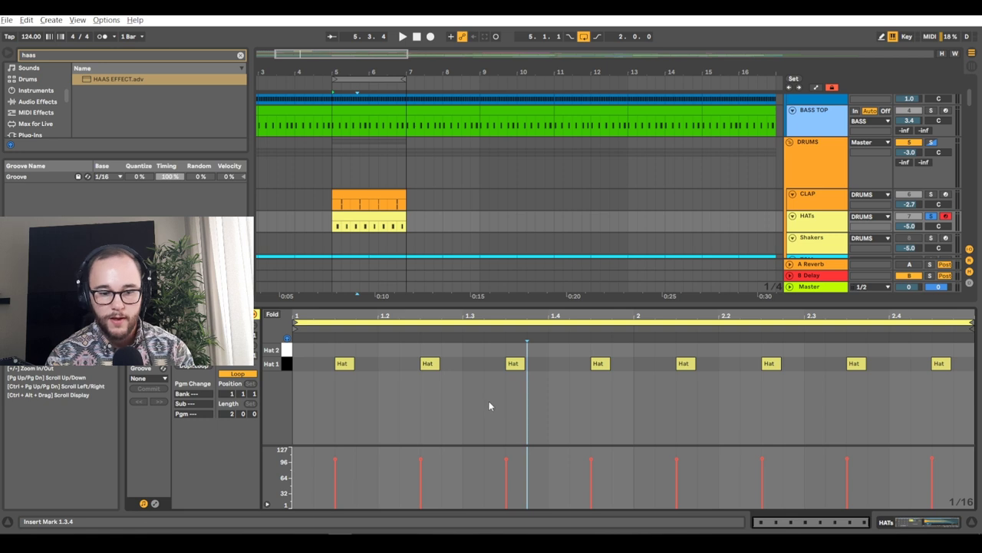
- Draw Hat 2 notes at 1.1.3, 1.2.3, 1.3.3 and 1.4.3 and duplicate them into bar 2
{"action": "key", "text": "b"}
{"action": "left_click", "coordinate": [342, 349]}
{"action": "left_click", "coordinate": [428, 349]}
{"action": "left_click", "coordinate": [512, 350]}
{"action": "left_click", "coordinate": [598, 349]}
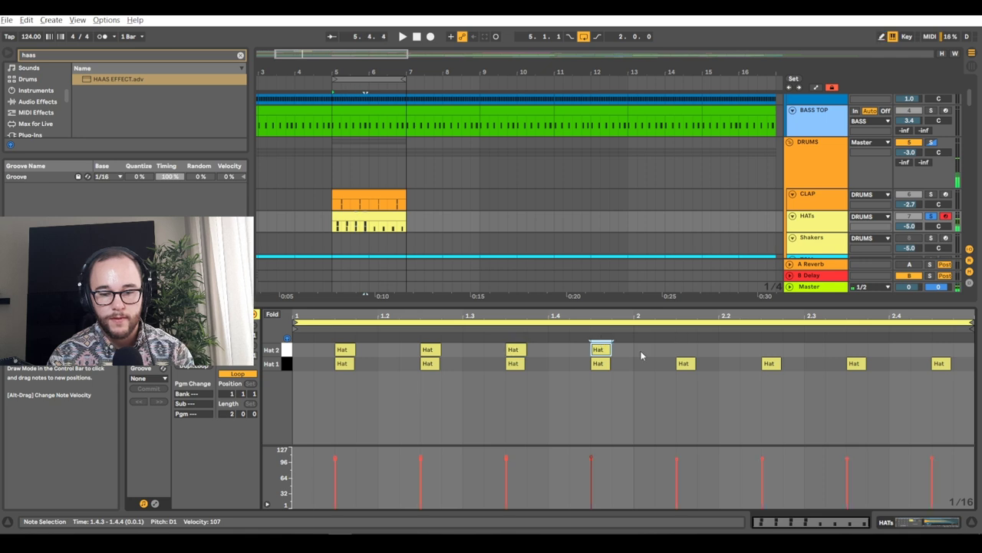
{"action": "key", "text": "b"}
{"action": "left_click_drag", "start_coordinate": [652, 356], "coordinate": [311, 344]}
{"action": "key", "text": "ctrl+d"}
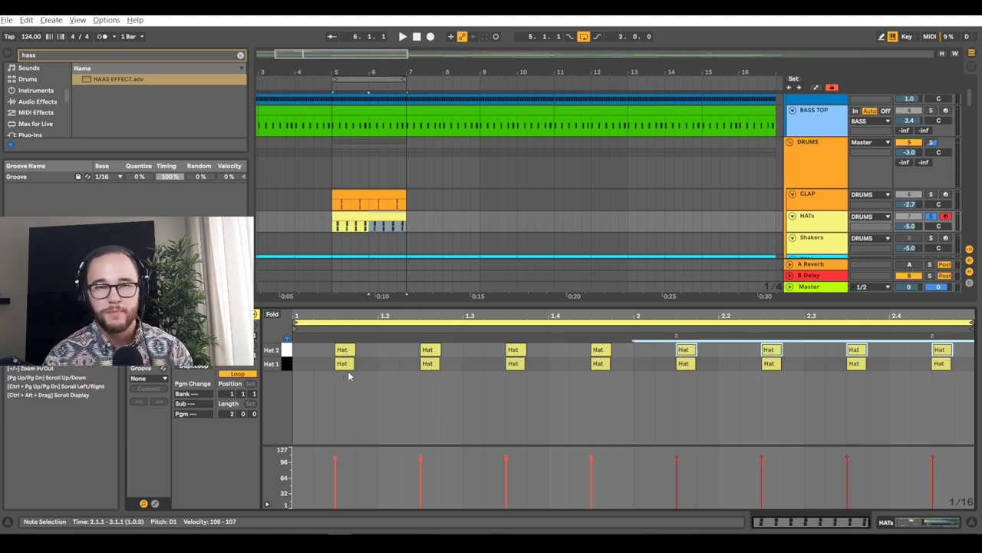
- Nudge individual Hat 2 notes slightly off the grid to offset them from the Hat 1 hits
{"action": "scroll", "coordinate": [505, 352], "scroll_direction": "up", "scroll_amount": 5}
{"action": "left_click_drag", "start_coordinate": [544, 351], "coordinate": [538, 351]}
{"action": "scroll", "coordinate": [541, 352], "scroll_direction": "down", "scroll_amount": 5}
{"action": "left_click", "coordinate": [771, 350]}
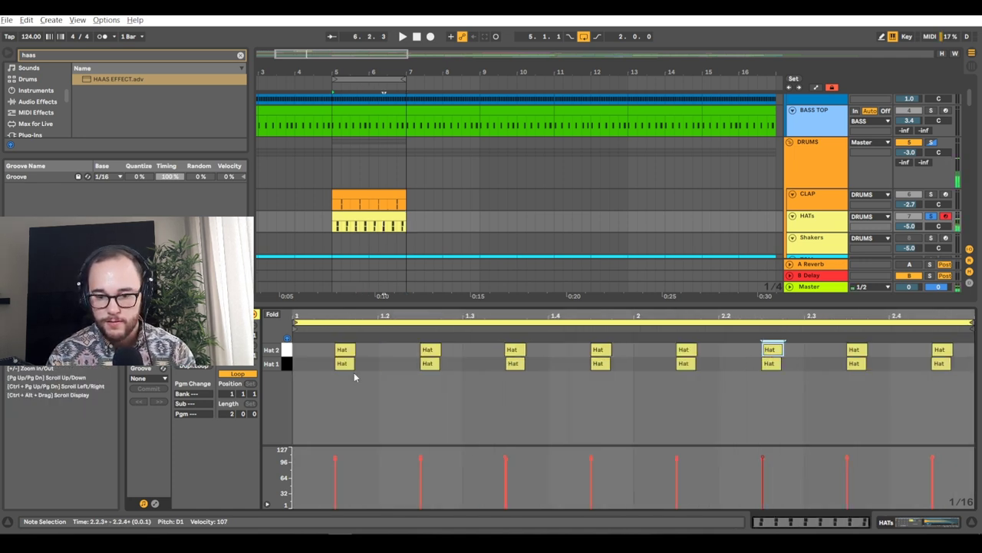
{"action": "key", "text": "b"}
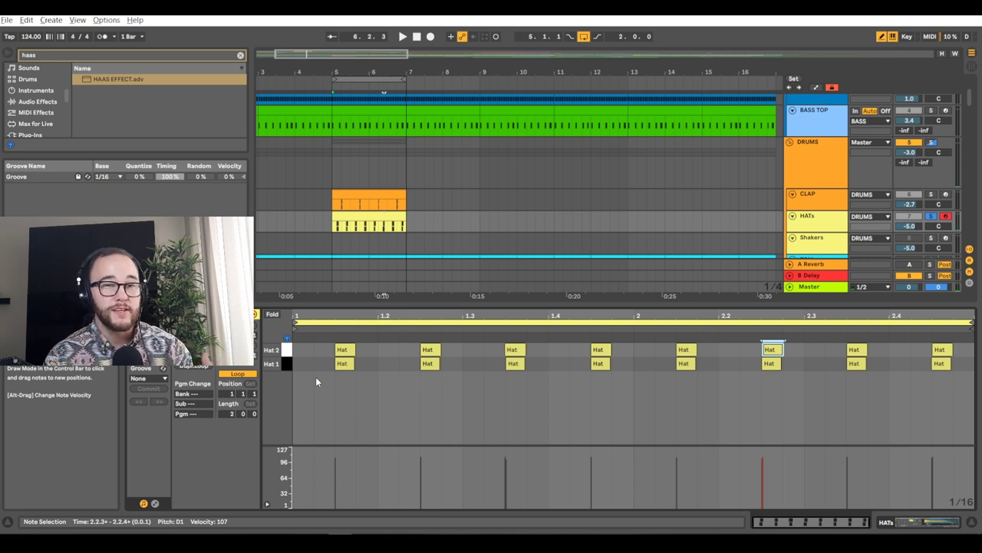
{"action": "left_click_drag", "start_coordinate": [336, 363], "coordinate": [330, 361]}
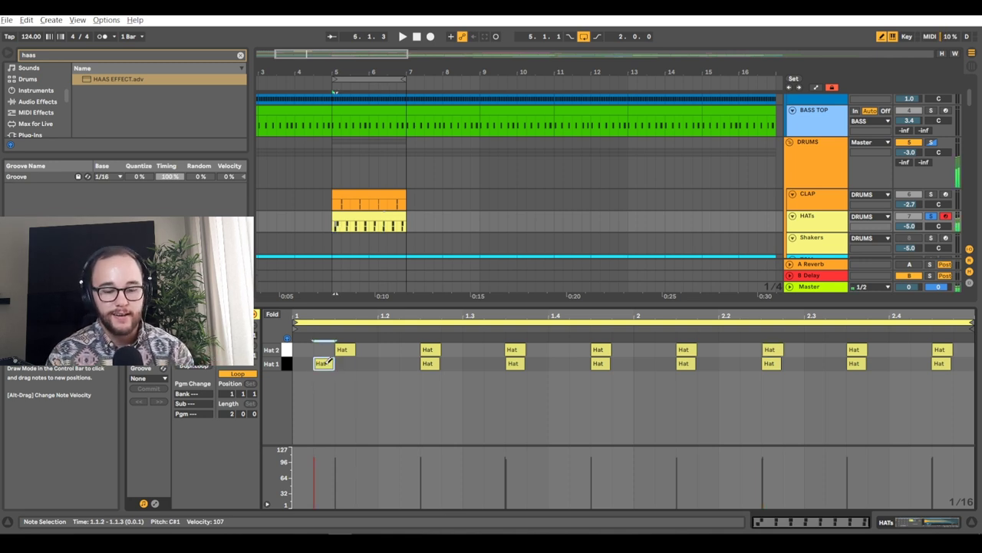
{"action": "key", "text": "ctrl+z"}
{"action": "scroll", "coordinate": [349, 383], "scroll_direction": "up", "scroll_amount": 2}
{"action": "left_click", "coordinate": [356, 399]}
{"action": "left_click", "coordinate": [363, 366]}
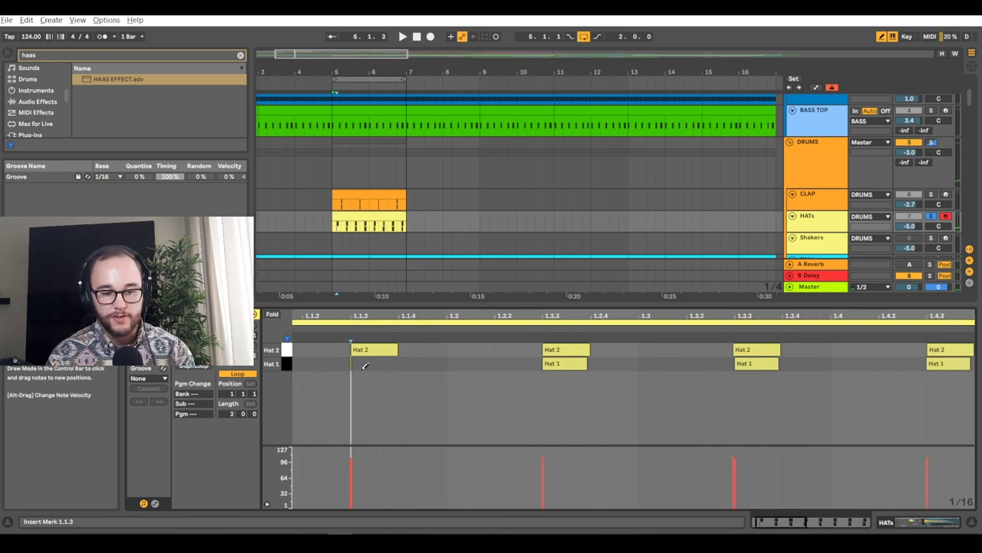
- Copy the first Hat 1 note from 1.1.3 to around 1.1.2, nudge it slightly earlier and lower its velocity to 23
{"action": "key", "text": "b"}
{"action": "left_click_drag", "start_coordinate": [366, 366], "coordinate": [320, 368]}
{"action": "scroll", "coordinate": [326, 375], "scroll_direction": "up", "scroll_amount": 3}
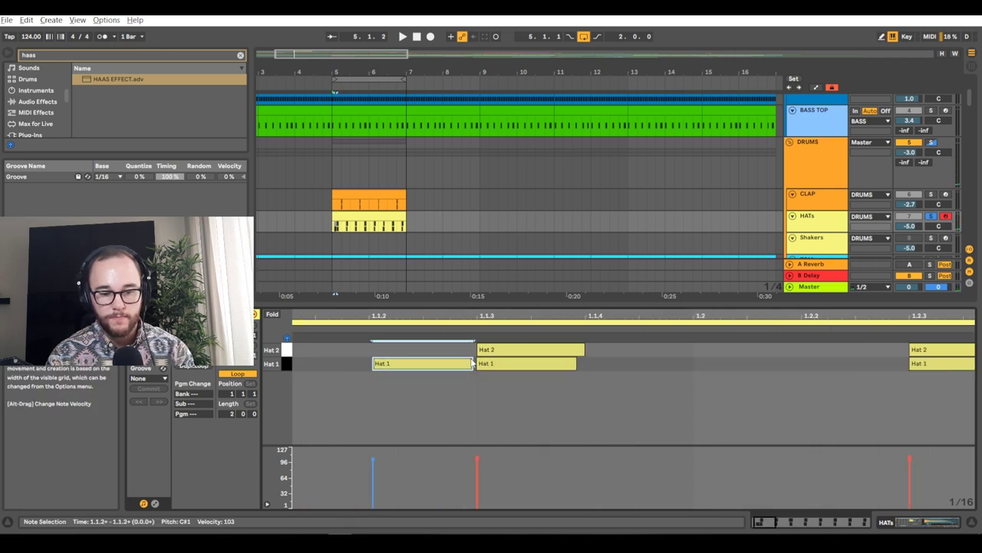
{"action": "mouse_move", "coordinate": [458, 365]}
{"action": "left_mouse_down"}
{"action": "mouse_move", "coordinate": [475, 365]}
{"action": "mouse_move", "coordinate": [455, 375]}
{"action": "left_mouse_up"}
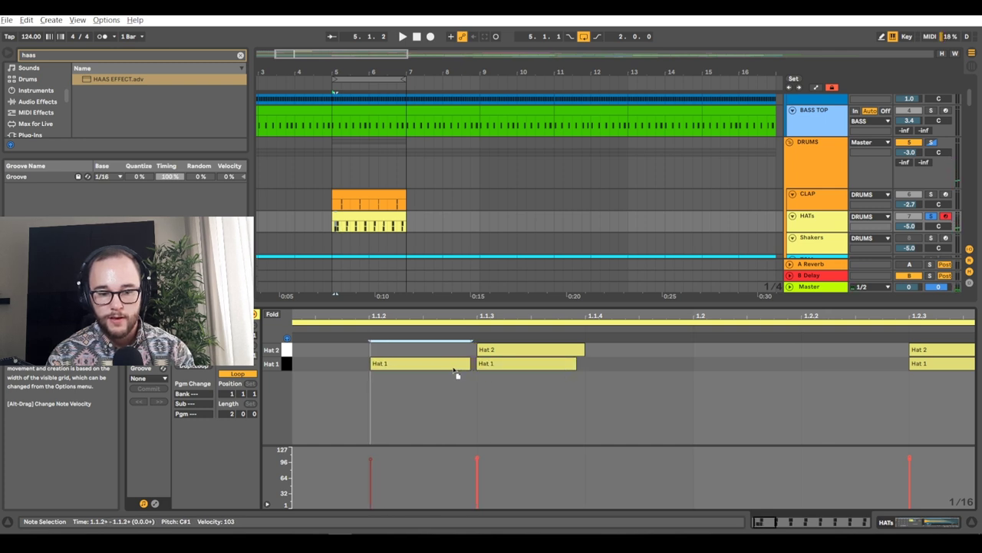
{"action": "scroll", "coordinate": [444, 372], "scroll_direction": "down", "scroll_amount": 3}
{"action": "left_click_drag", "start_coordinate": [342, 461], "coordinate": [343, 486]}
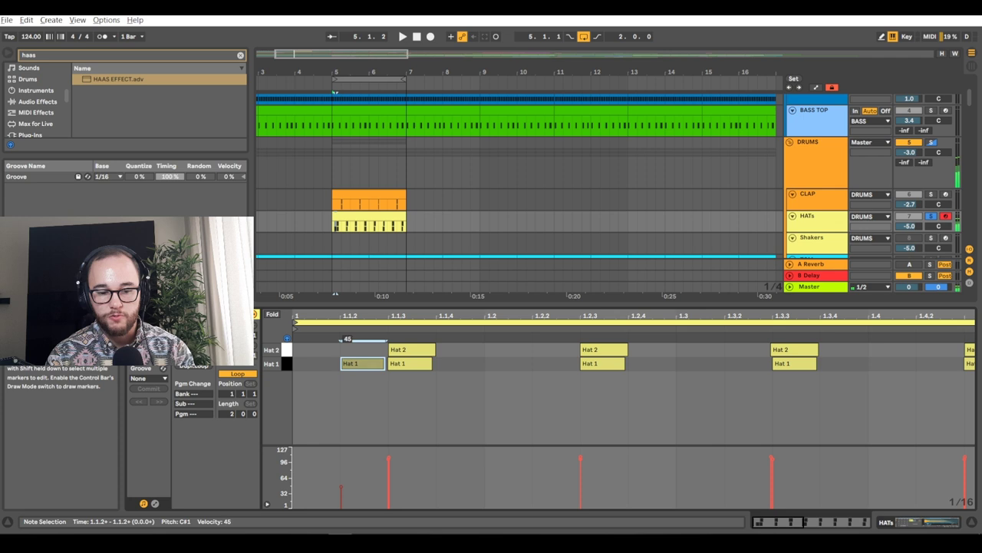
- Copy the quiet Hat 1 note to 1.1.4 and repeat the pair around every Hat 1 hit through the end of the clip
{"action": "left_click_drag", "start_coordinate": [361, 367], "coordinate": [444, 375]}
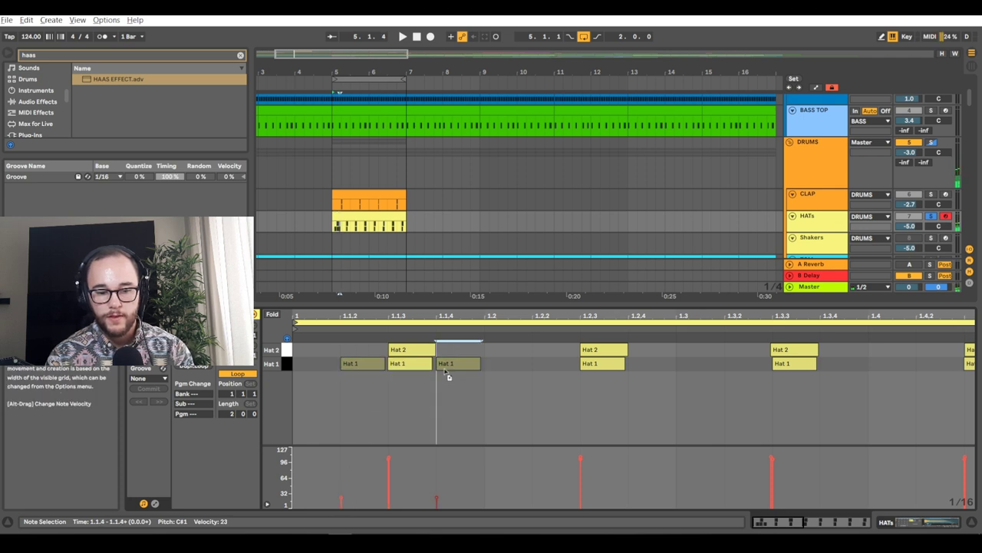
{"action": "scroll", "coordinate": [367, 389], "scroll_direction": "down", "scroll_amount": 3}
{"action": "key", "text": "ctrl+z"}
{"action": "left_click_drag", "start_coordinate": [324, 366], "coordinate": [872, 373]}
{"action": "left_click", "coordinate": [363, 366], "text": "shift"}
{"action": "left_click_drag", "start_coordinate": [877, 365], "coordinate": [955, 370]}
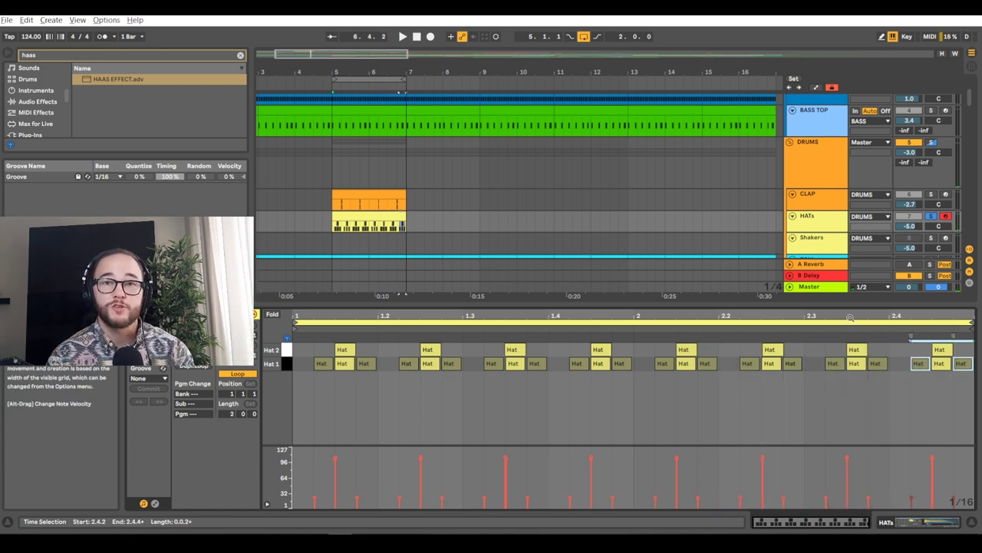
- Lower the Hat 2 chain to -5.0 dB, then trim the Hat 1 sample's end with a 97.3 ms fade-out during playback
{"action": "key", "text": "space"}
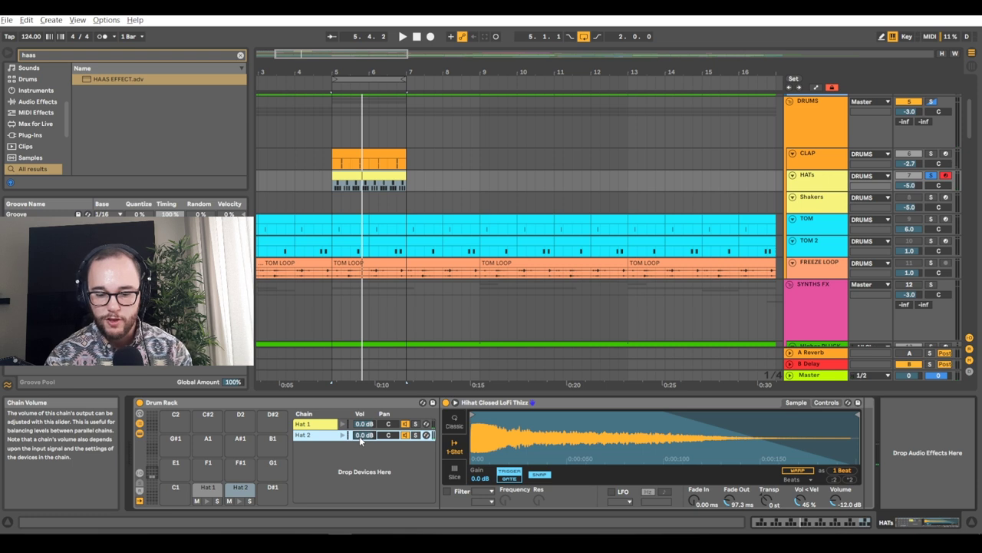
{"action": "left_click", "coordinate": [322, 425]}
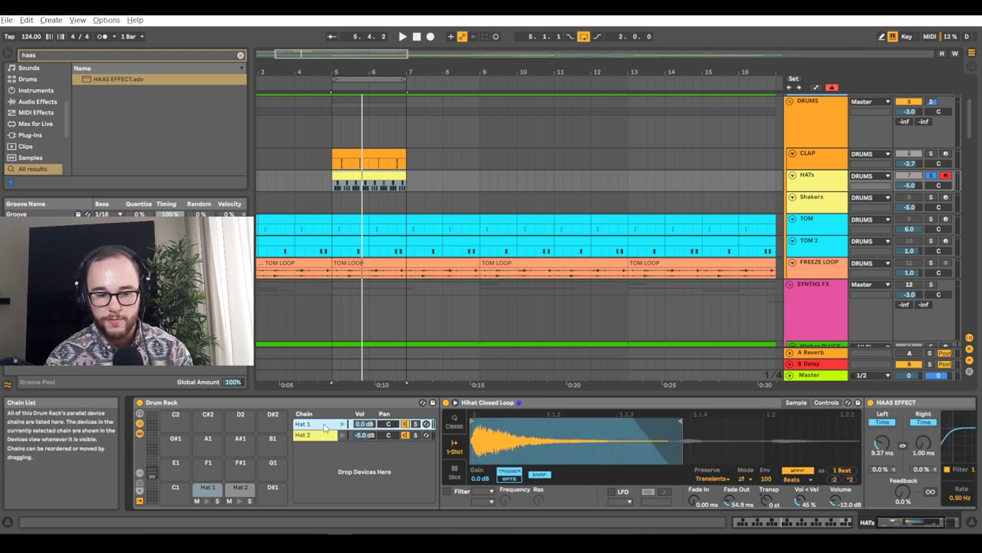
{"action": "left_click_drag", "start_coordinate": [679, 444], "coordinate": [568, 445]}
{"action": "key", "text": "space"}
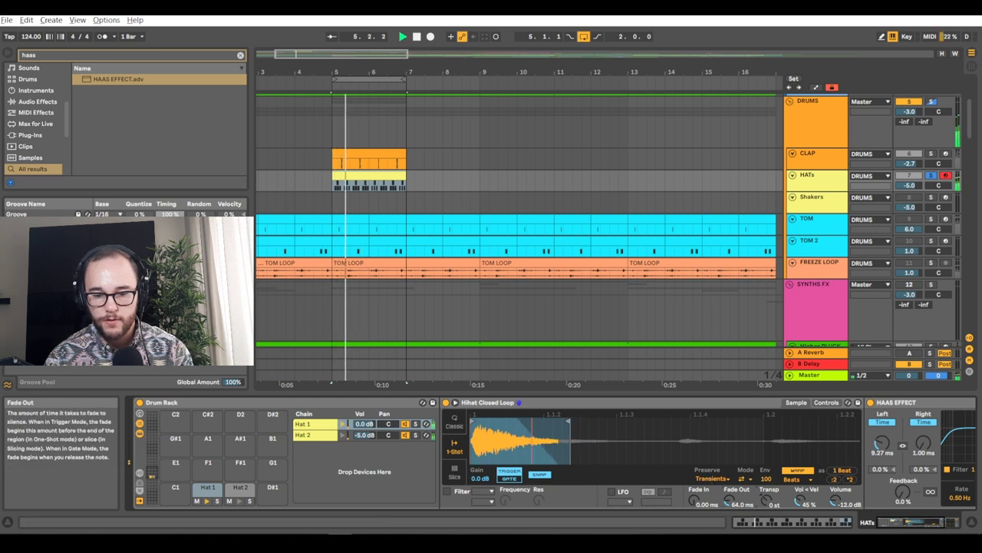
{"action": "left_click_drag", "start_coordinate": [571, 423], "coordinate": [583, 421]}
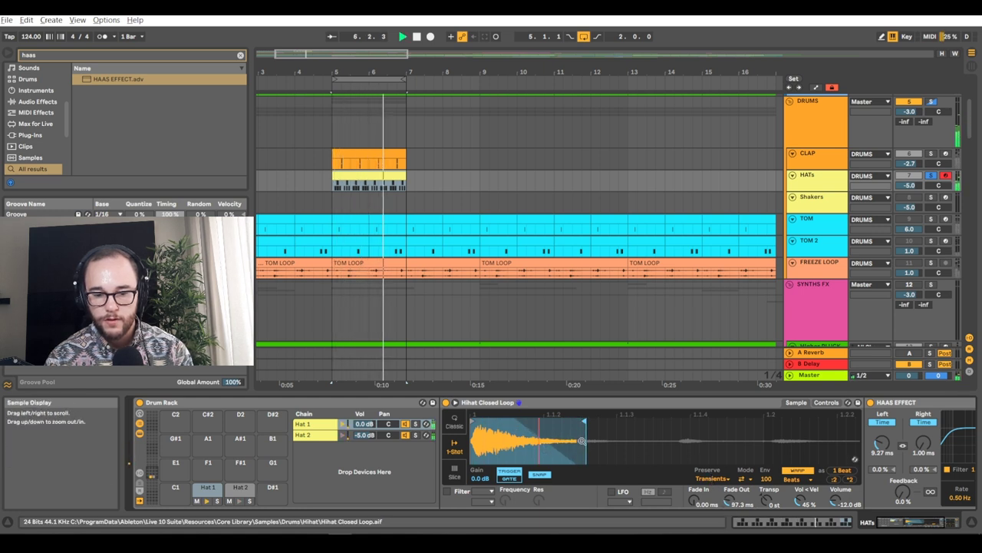
- Stop playback, create a MIDI clip on the Shakers track from 5.2.1 to 7.1.1 and set its fixed grid to 1/16
{"action": "key", "text": "space"}
{"action": "scroll", "coordinate": [748, 241], "scroll_direction": "up", "scroll_amount": 2}
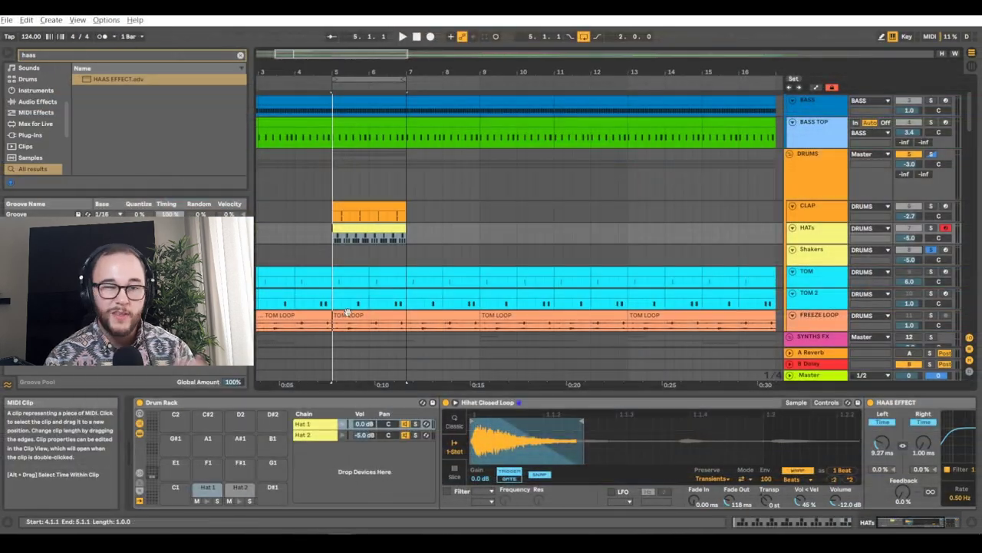
{"action": "scroll", "coordinate": [665, 207], "scroll_direction": "down", "scroll_amount": 1}
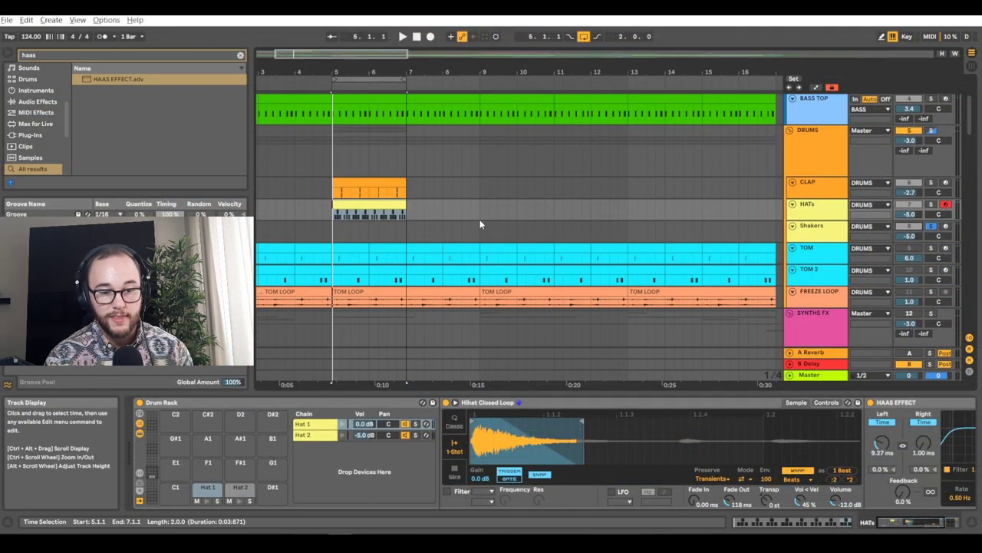
{"action": "left_click_drag", "start_coordinate": [407, 228], "coordinate": [337, 227]}
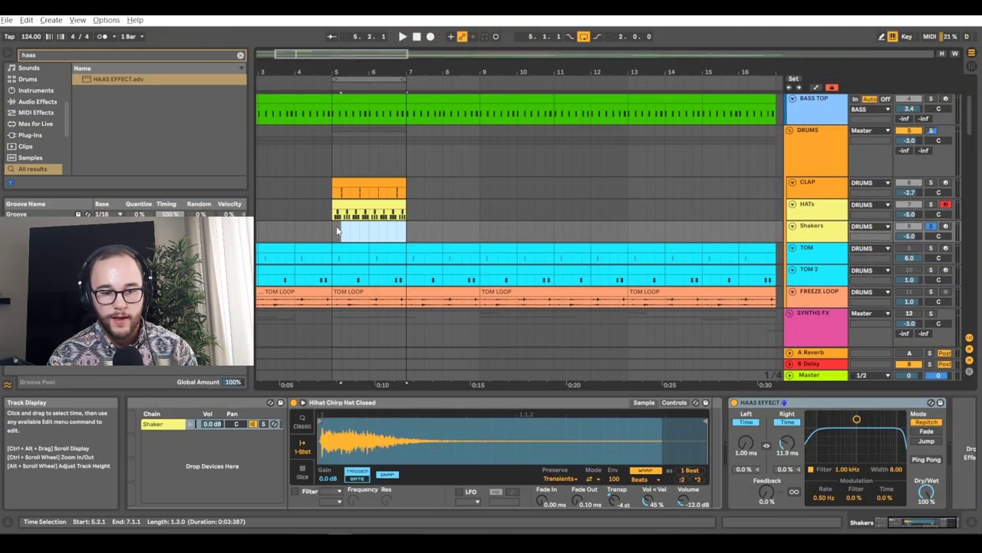
{"action": "key", "text": "ctrl+shift+m"}
{"action": "right_click", "coordinate": [312, 350]}
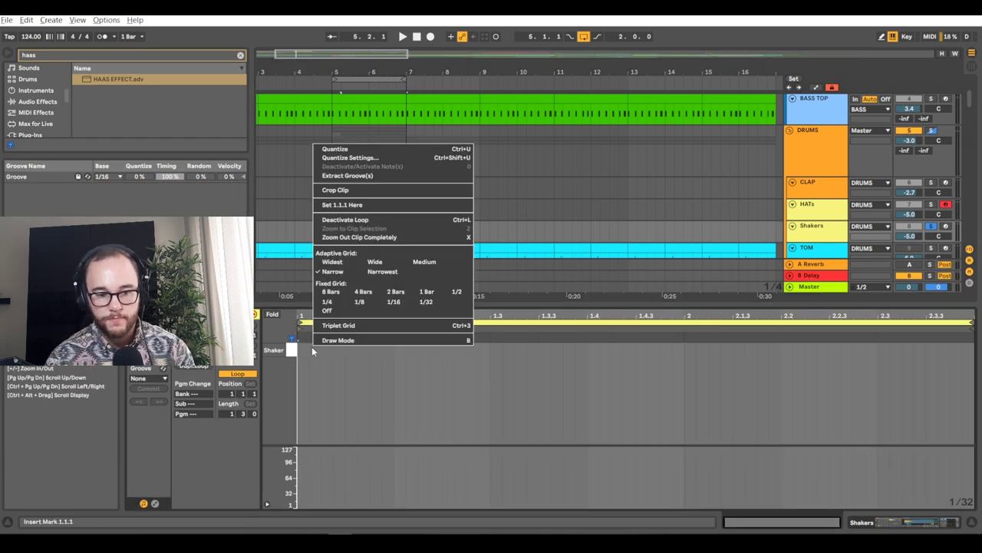
{"action": "left_click", "coordinate": [393, 301]}
- Draw eight consecutive 1/16 Shaker notes from 1.1.1 to 1.3.1 and vary their velocities between about 81 and 109
{"action": "key", "text": "b"}
{"action": "left_click_drag", "start_coordinate": [307, 349], "coordinate": [384, 349]}
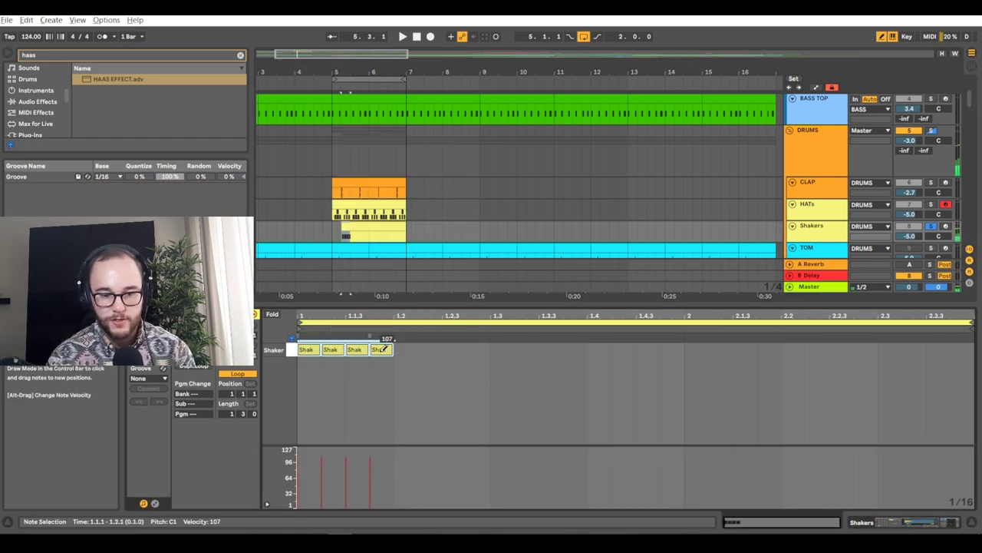
{"action": "left_click", "coordinate": [344, 410]}
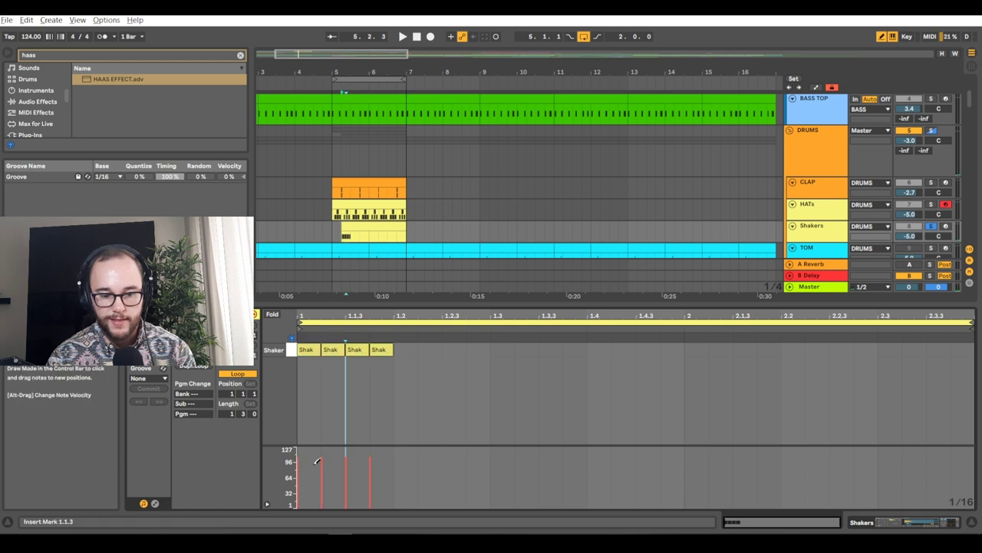
{"action": "mouse_move", "coordinate": [346, 455]}
{"action": "left_mouse_down"}
{"action": "mouse_move", "coordinate": [330, 462]}
{"action": "mouse_move", "coordinate": [374, 460]}
{"action": "left_mouse_up"}
{"action": "left_click_drag", "start_coordinate": [400, 351], "coordinate": [477, 346]}
{"action": "left_click", "coordinate": [396, 464]}
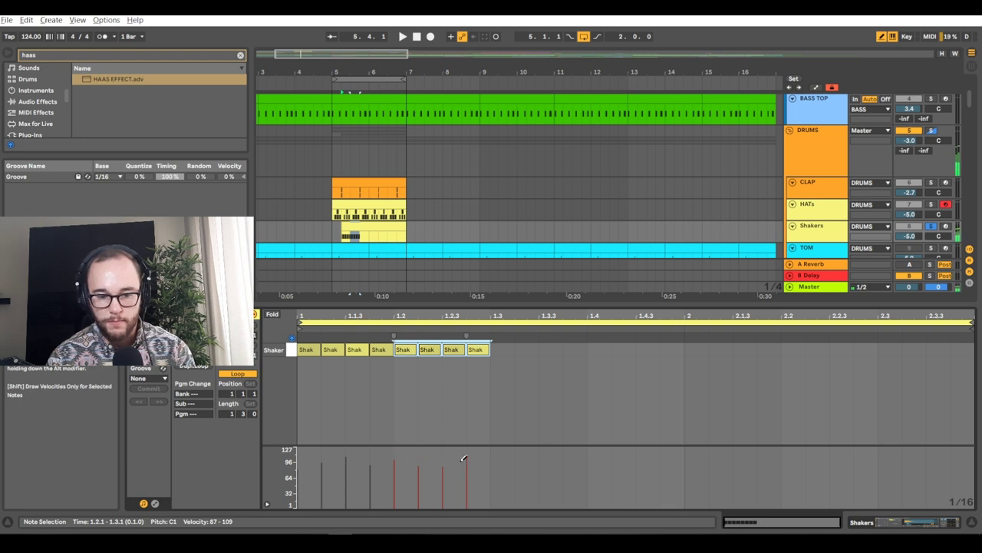
- Duplicate the eight Shaker notes through the clip and make the Shakers pattern span the full loop from 5.1.1 to 7.1.1
{"action": "key", "text": "ctrl+a"}
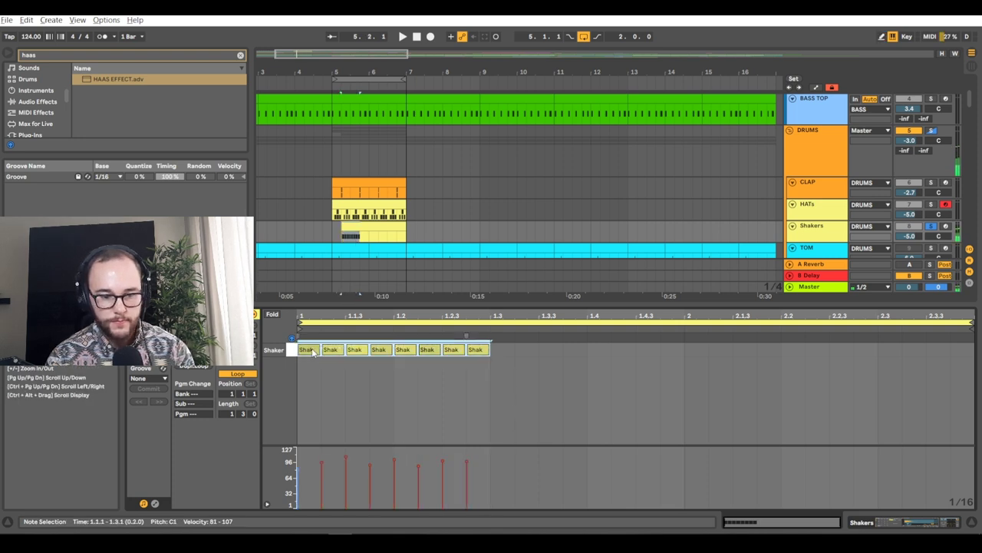
{"action": "key", "text": "ctrl+d"}
{"action": "key", "text": "ctrl+d"}
{"action": "key", "text": "ctrl+d"}
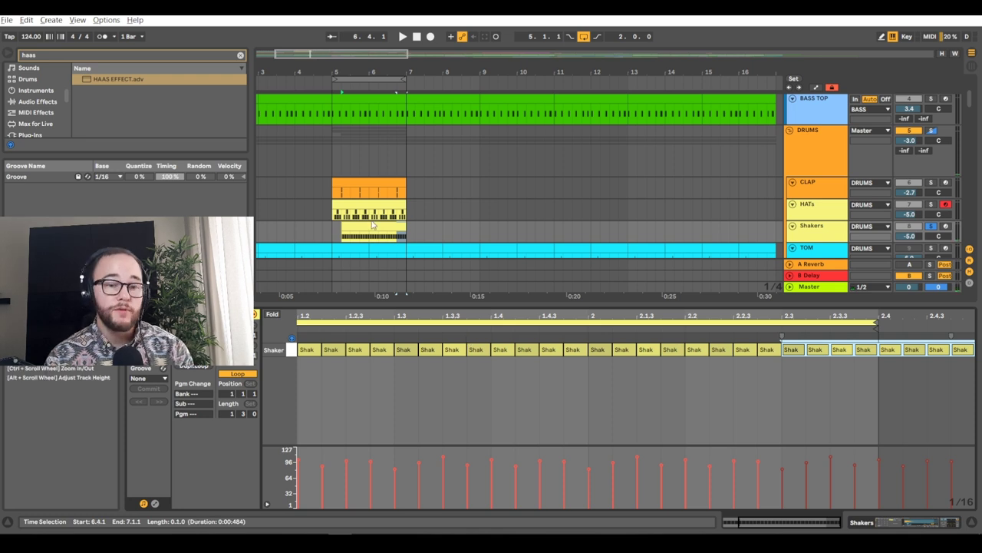
{"action": "left_click", "coordinate": [369, 227]}
{"action": "key", "text": "ctrl+z"}
{"action": "left_click_drag", "start_coordinate": [367, 230], "coordinate": [406, 230]}
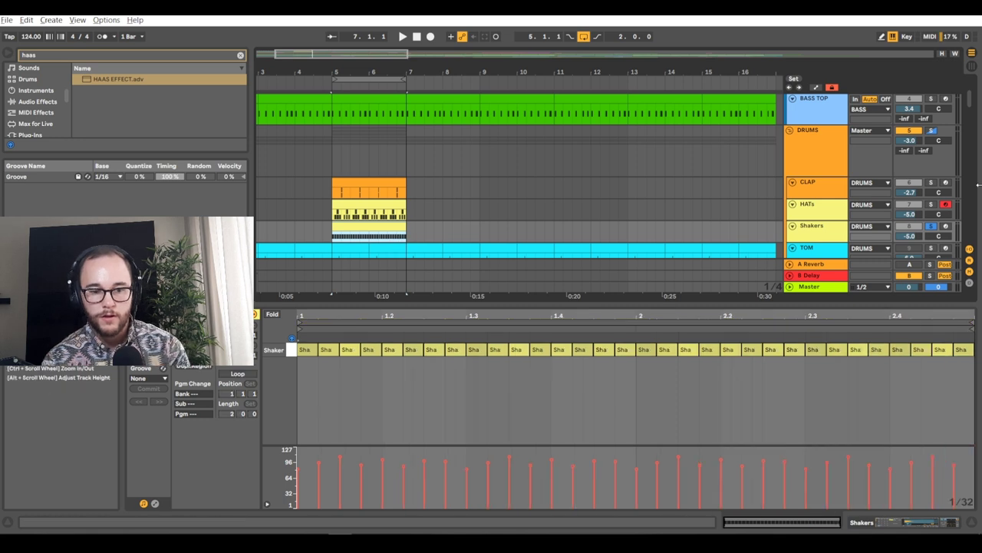
- Find the default Compressor in the browser and add it to the end of the Shakers device chain
{"action": "key", "text": "ctrl+f"}
{"action": "type", "text": "comp"}
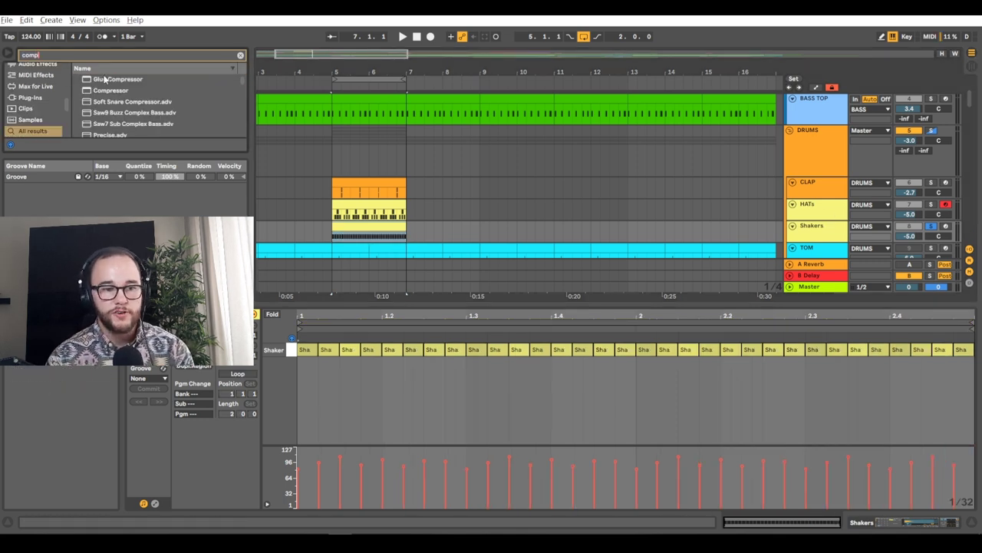
{"action": "left_click_drag", "start_coordinate": [106, 91], "coordinate": [627, 148]}
{"action": "key", "text": "Return"}
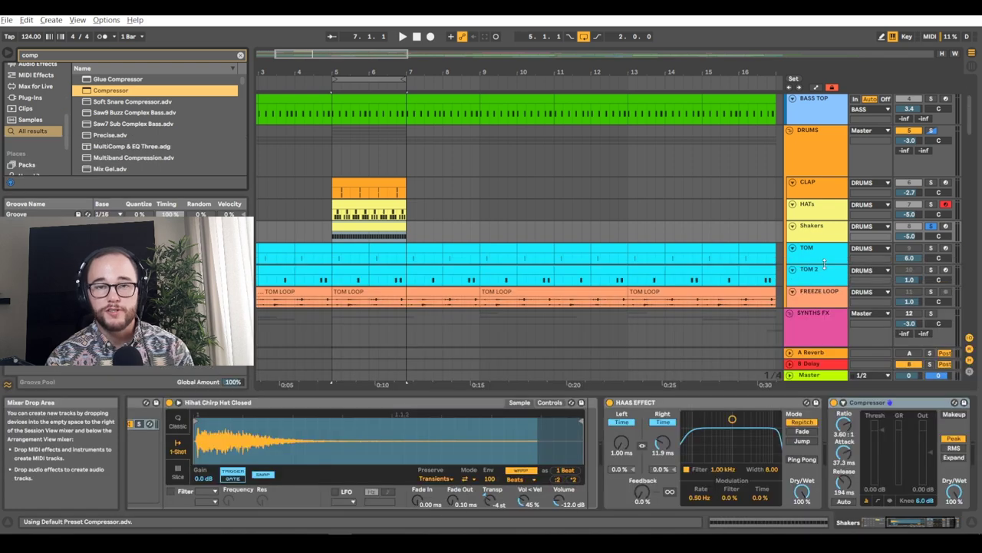
- Sidechain the Shakers Compressor to KICK, Post FX, with a -18.7 dB threshold, 1.52 ms attack and 79.6 ms release
{"action": "scroll", "coordinate": [799, 457], "scroll_direction": "right", "scroll_amount": 2}
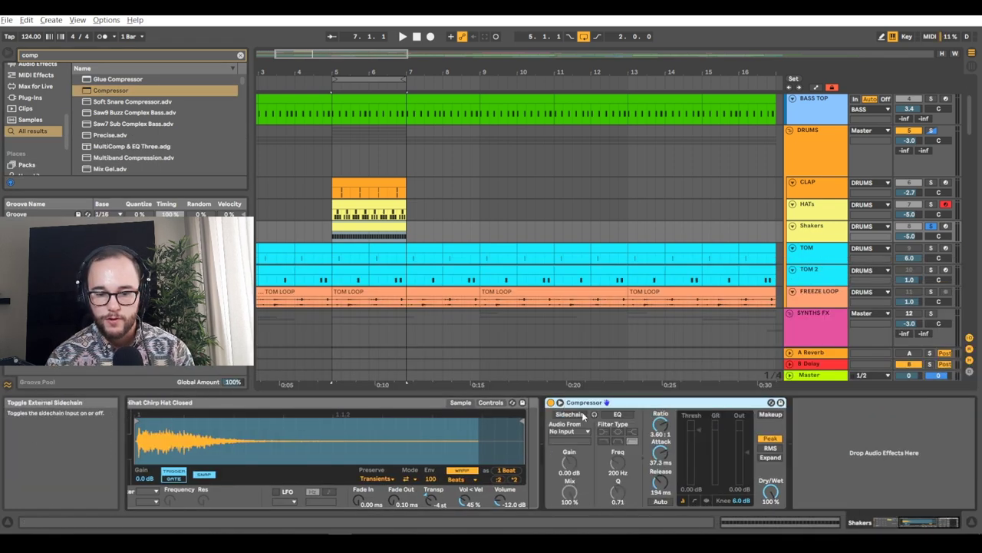
{"action": "left_click", "coordinate": [578, 413]}
{"action": "left_click", "coordinate": [568, 431]}
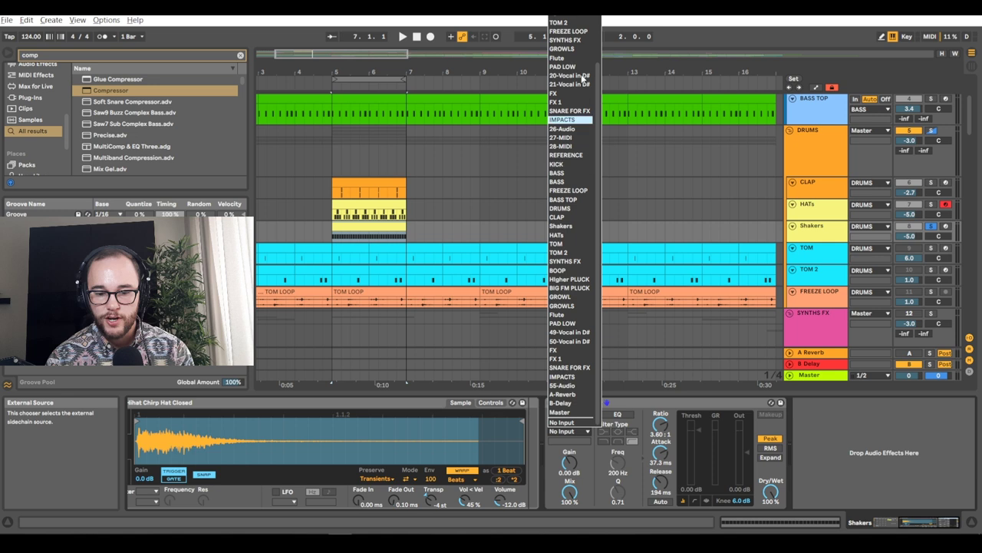
{"action": "left_click", "coordinate": [709, 356]}
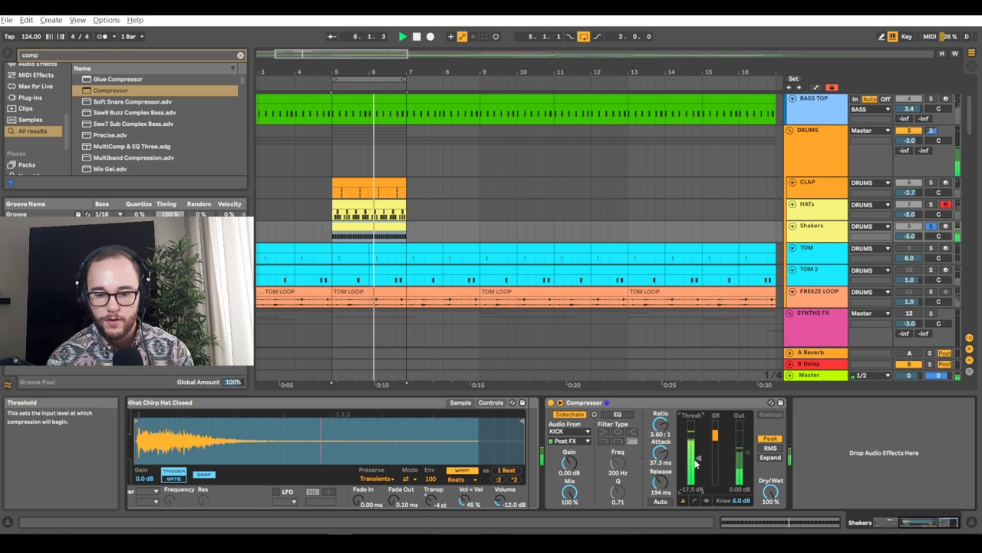
{"action": "left_click_drag", "start_coordinate": [661, 454], "coordinate": [663, 480]}
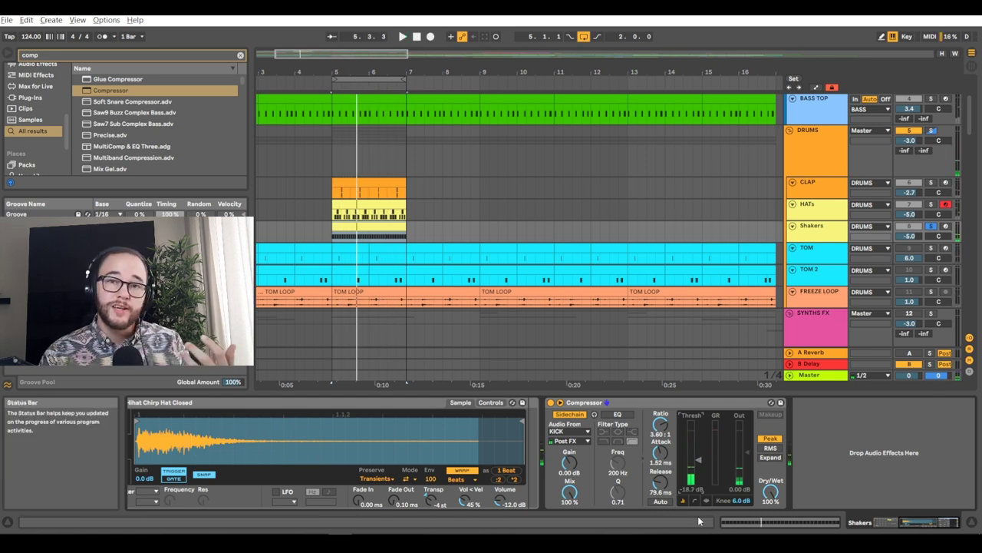
- Soften the Shaker sample's transient by setting its fade-in to 27.0 ms while the loop plays
{"action": "scroll", "coordinate": [365, 470], "scroll_direction": "up", "scroll_amount": 5}
{"action": "left_click", "coordinate": [342, 425]}
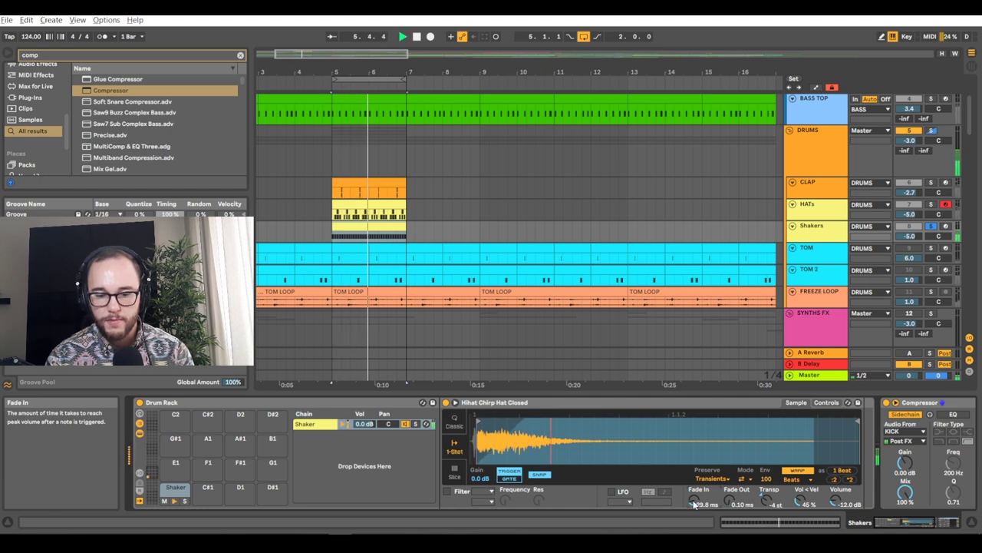
{"action": "key", "text": "space"}
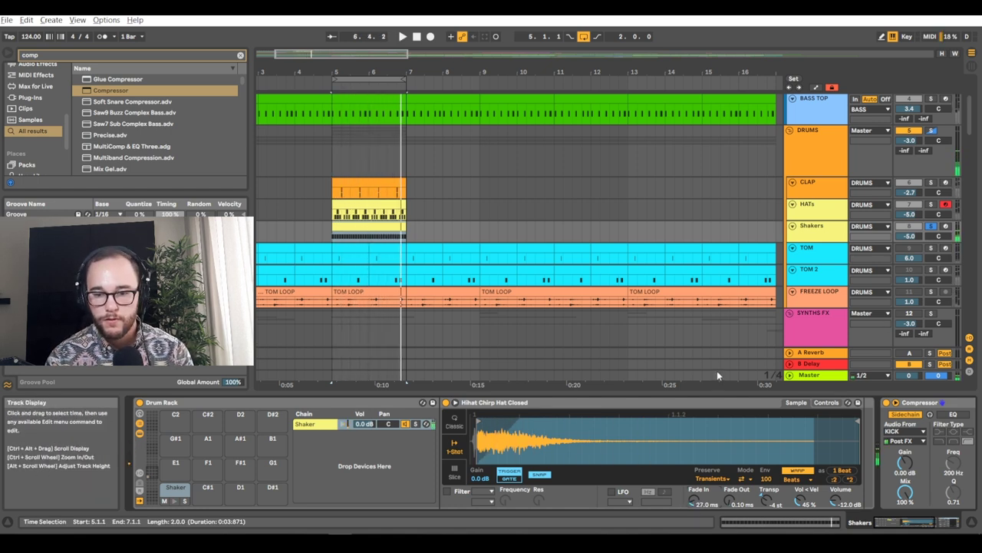
- Add the HAAS EFFECT preset before the Shakers Compressor, set its filter to 2.01 kHz with width 6.09, and audition it
{"action": "key", "text": "ctrl+f"}
{"action": "type", "text": "haas"}
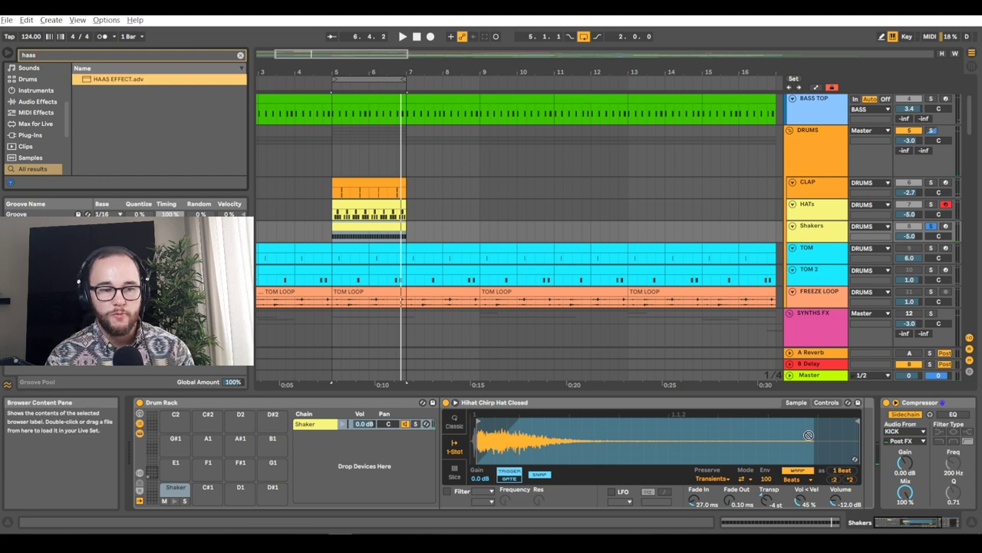
{"action": "key", "text": "Return"}
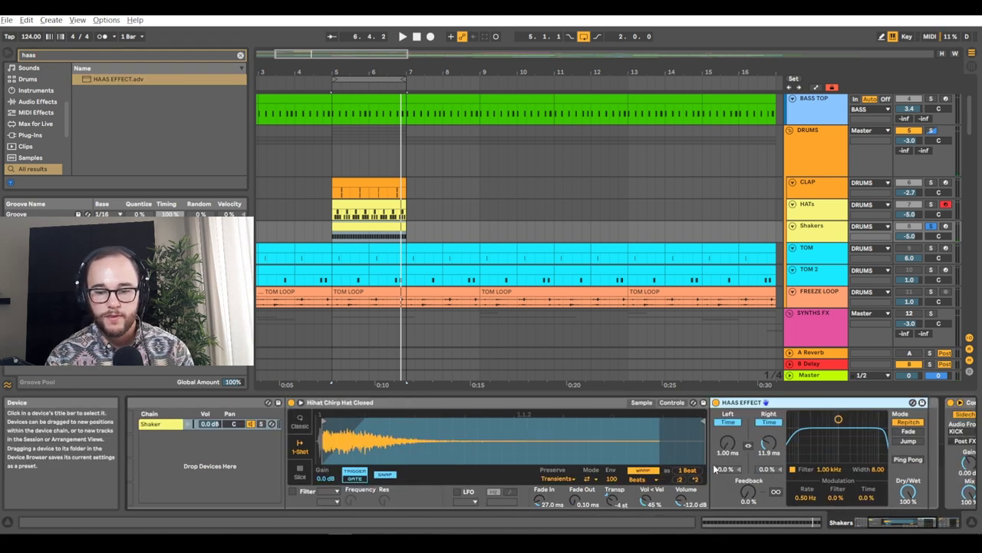
{"action": "left_click_drag", "start_coordinate": [678, 432], "coordinate": [686, 441]}
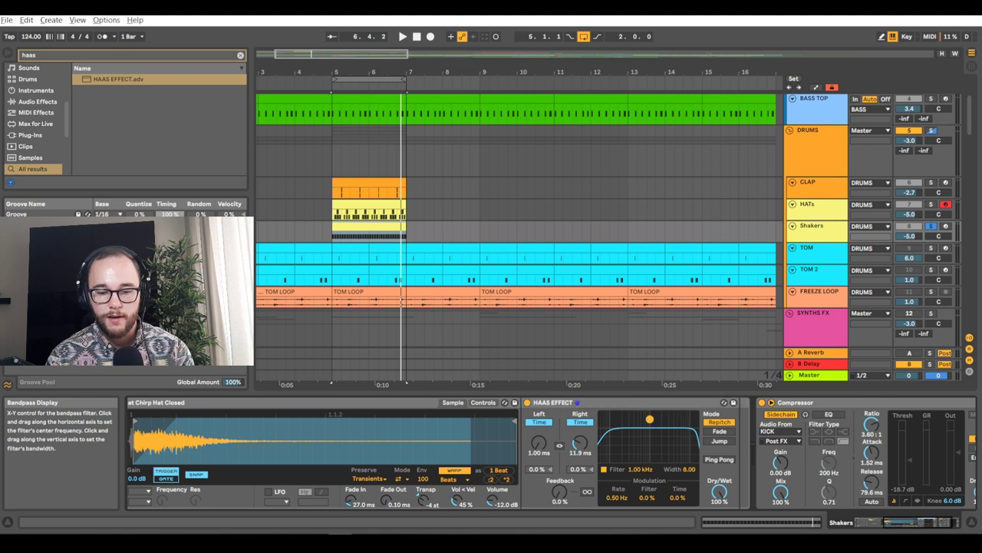
{"action": "key", "text": "space"}
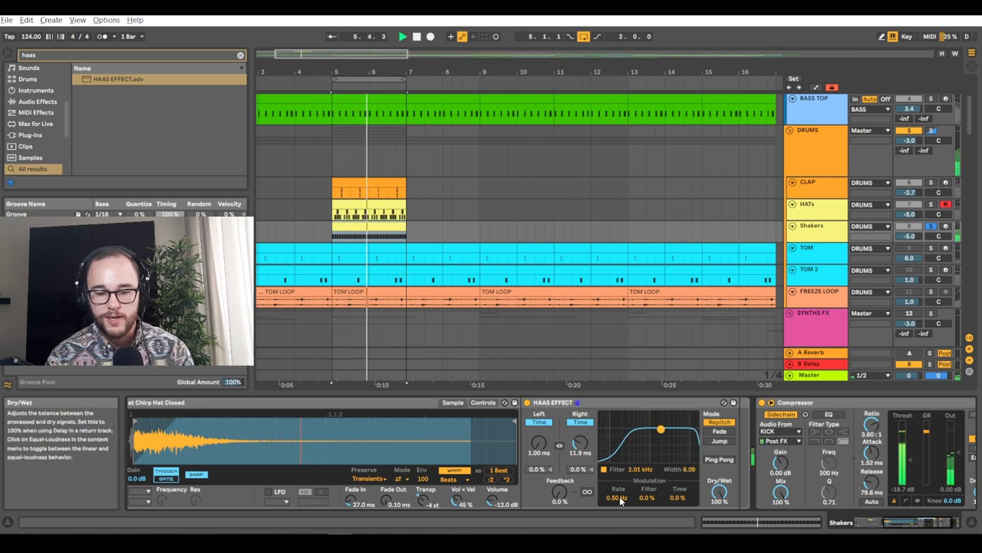
{"action": "key", "text": "space"}
{"action": "key", "text": "space"}
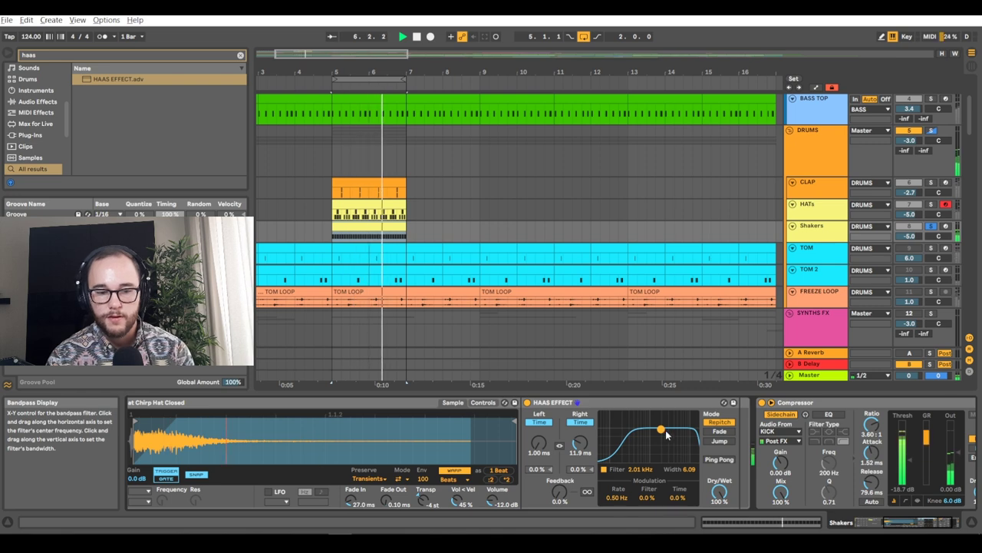
- Turn off the Shakers solo and play the loop to hear the shakers with the other tracks
{"action": "left_click", "coordinate": [930, 227]}
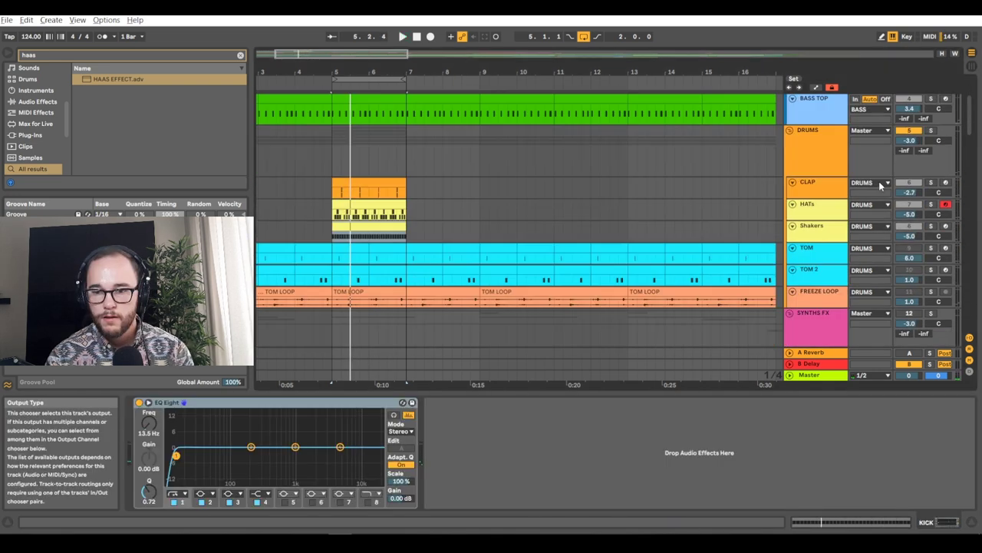
{"action": "scroll", "coordinate": [882, 183], "scroll_direction": "down", "scroll_amount": 1}
{"action": "left_click", "coordinate": [930, 119]}
{"action": "key", "text": "space"}
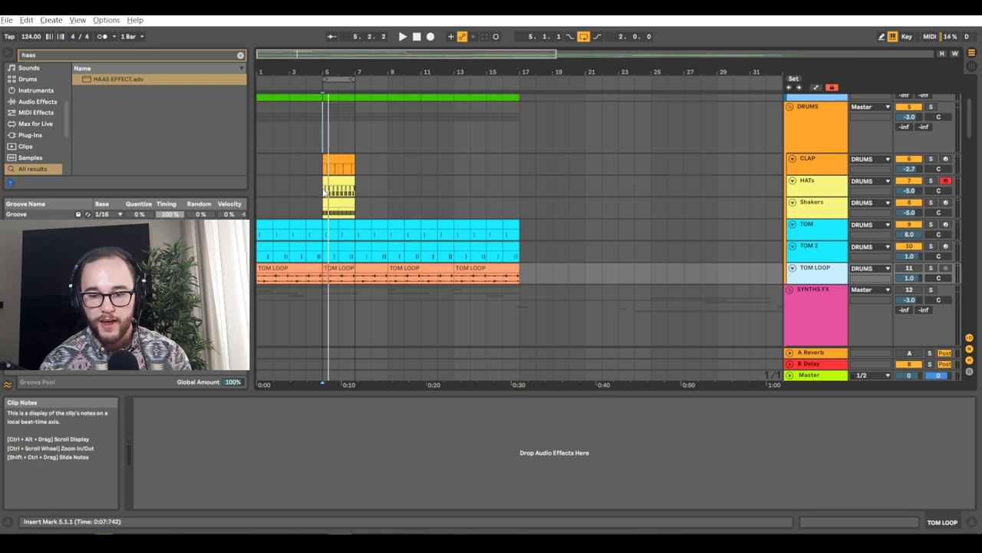
- Play the soloed TOM track, show its devices and add an EQ Eight at the end of its chain
{"action": "key", "text": "space"}
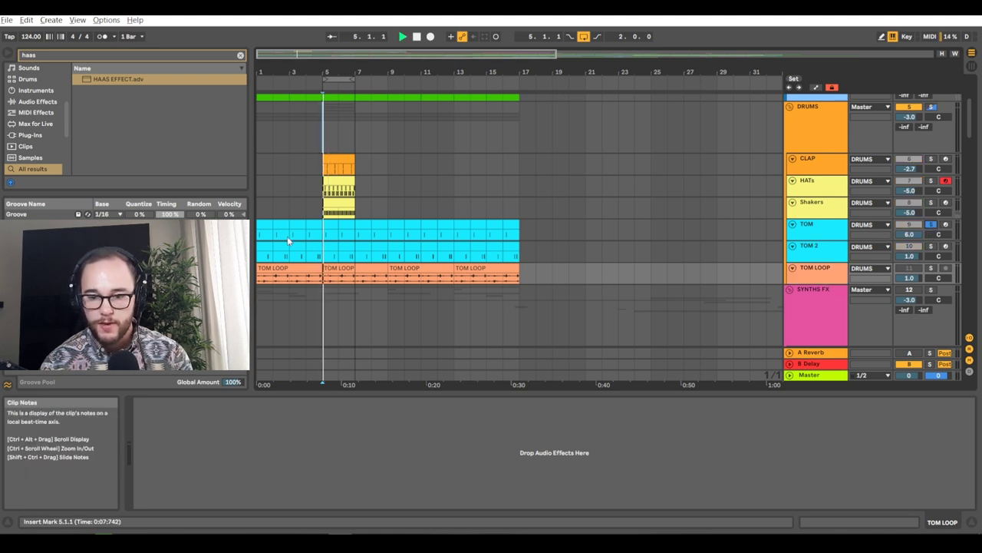
{"action": "left_click", "coordinate": [722, 237]}
{"action": "scroll", "coordinate": [485, 467], "scroll_direction": "up", "scroll_amount": 4}
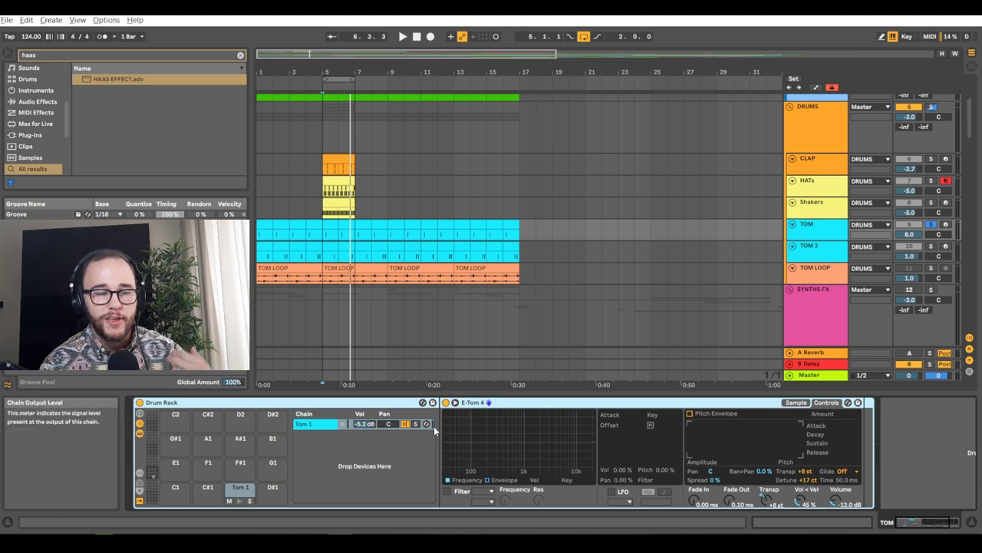
{"action": "key", "text": "ctrl+f"}
{"action": "type", "text": "eq"}
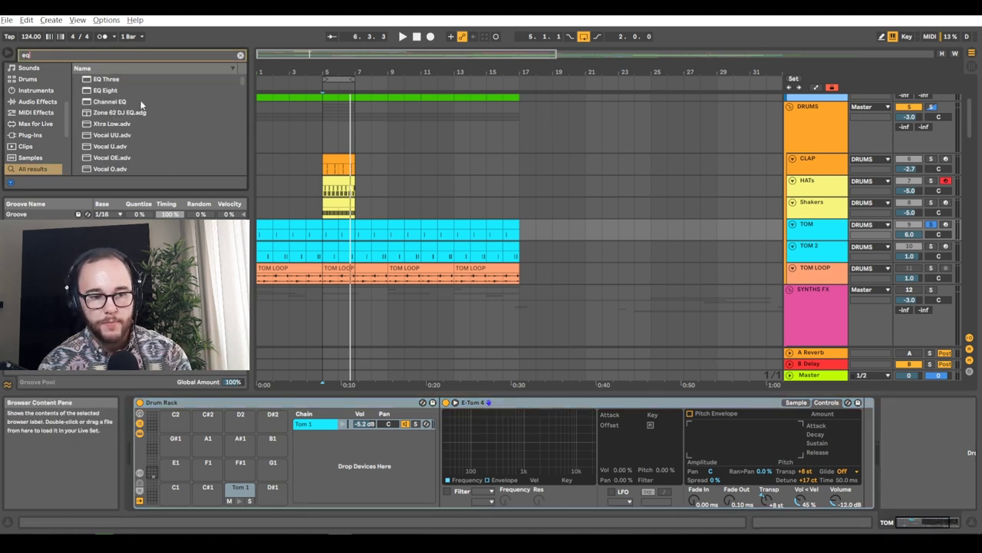
{"action": "left_click_drag", "start_coordinate": [95, 92], "coordinate": [868, 466]}
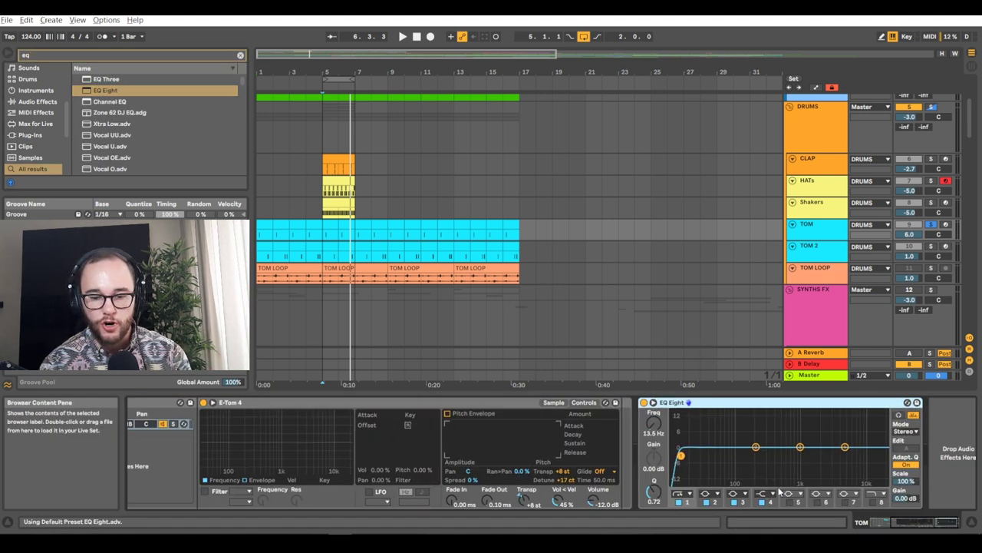
- Reset the E-Tom 4 sample's transpose to 0 st and detune to 0 ct, and enlarge the EQ Eight spectrum display during playback
{"action": "double_click", "coordinate": [727, 454]}
{"action": "key", "text": "space"}
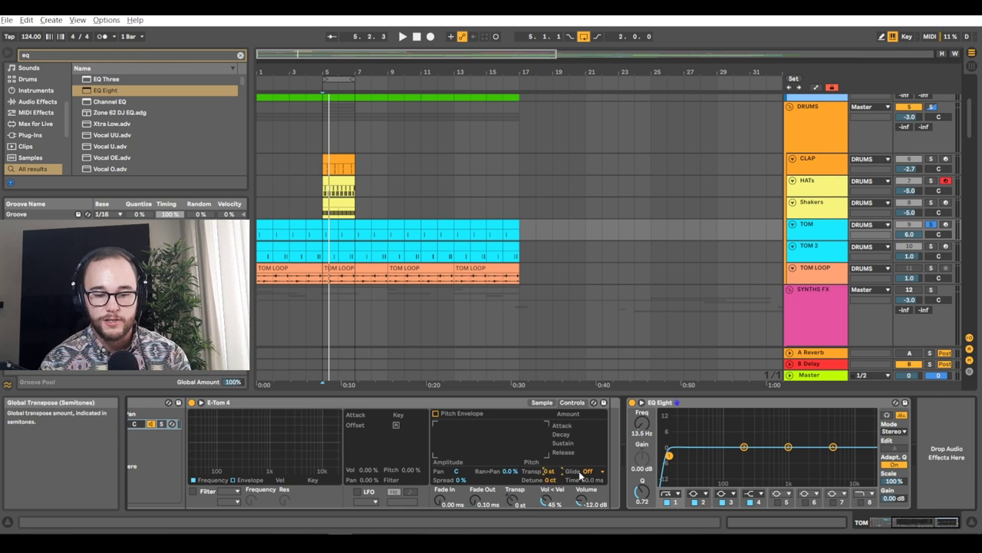
{"action": "left_click", "coordinate": [641, 402]}
{"action": "key", "text": "space"}
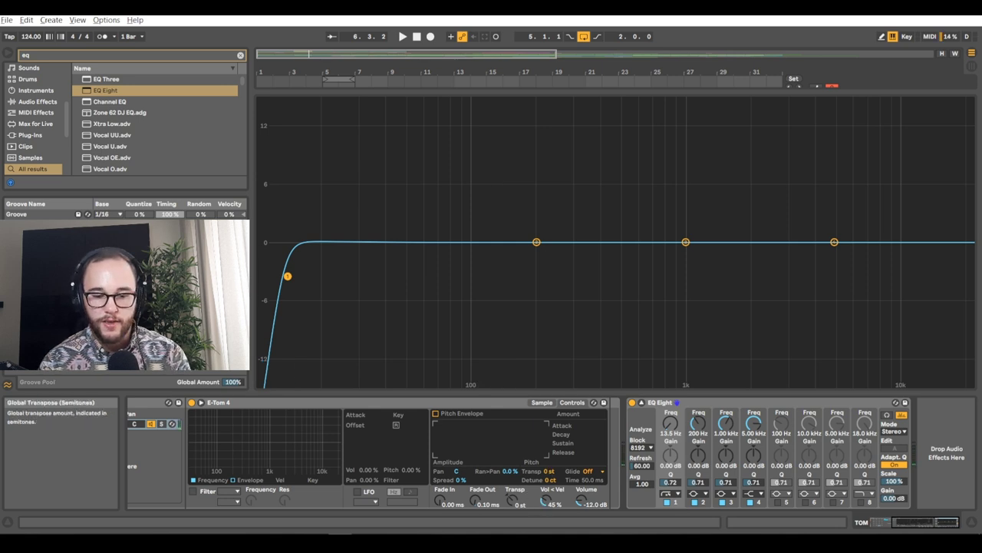
- Try tuning the E-Tom 4 sample to +2 st and +15 ct, then undo the tuning changes
{"action": "left_click_drag", "start_coordinate": [549, 471], "coordinate": [549, 462]}
{"action": "key", "text": "space"}
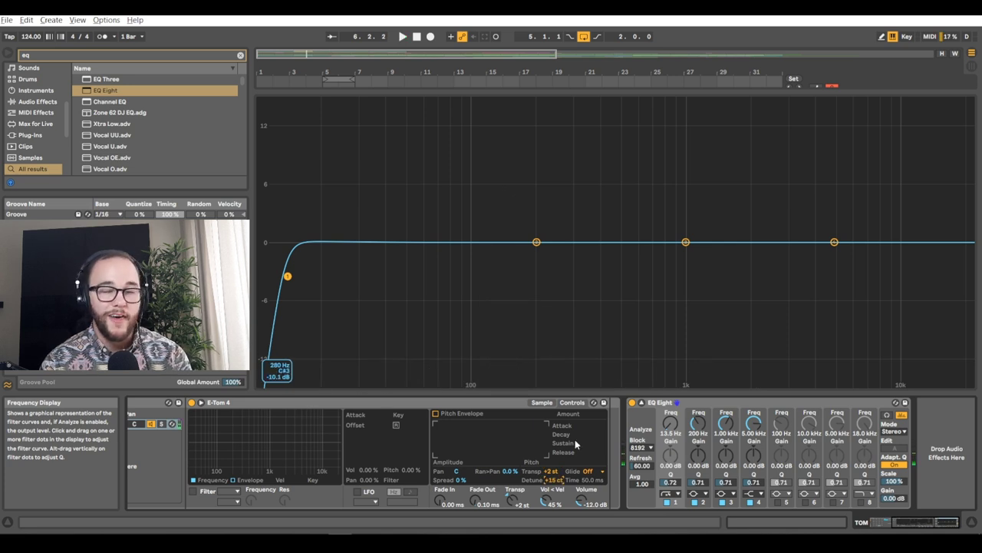
{"action": "key", "text": "ctrl+z"}
{"action": "key", "text": "ctrl+z"}
{"action": "key", "text": "ctrl+z"}
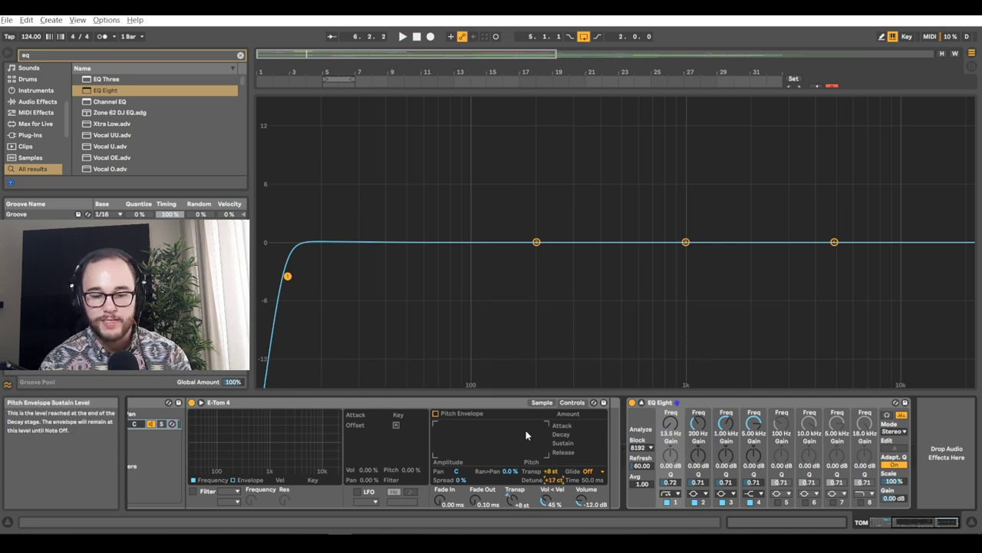
- Close the enlarged EQ Eight display, play the soloed TOM track and go to the KICK track
{"action": "left_click", "coordinate": [641, 402]}
{"action": "key", "text": "space"}
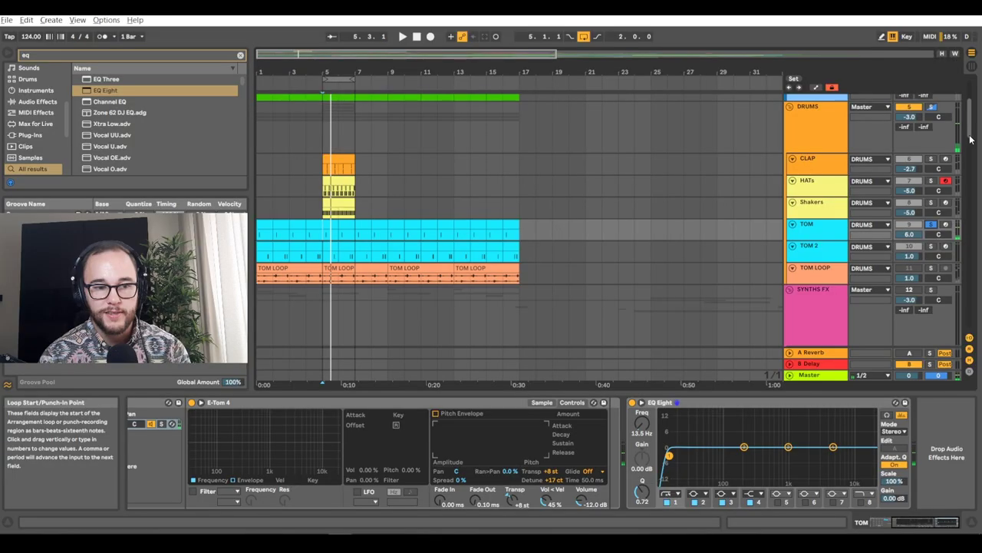
{"action": "left_click_drag", "start_coordinate": [971, 132], "coordinate": [970, 105]}
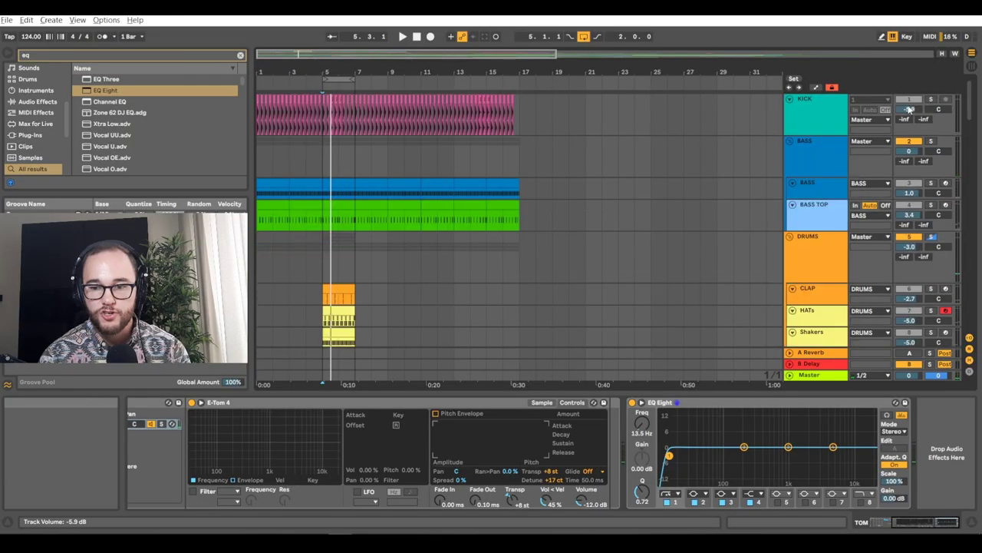
- Play the soloed TOM track against the kick, add TOM 2 to the solo and show its Drum Rack
{"action": "left_click", "coordinate": [931, 98], "text": "ctrl"}
{"action": "key", "text": "space"}
{"action": "scroll", "coordinate": [542, 241], "scroll_direction": "down", "scroll_amount": 1}
{"action": "scroll", "coordinate": [368, 257], "scroll_direction": "down", "scroll_amount": 10}
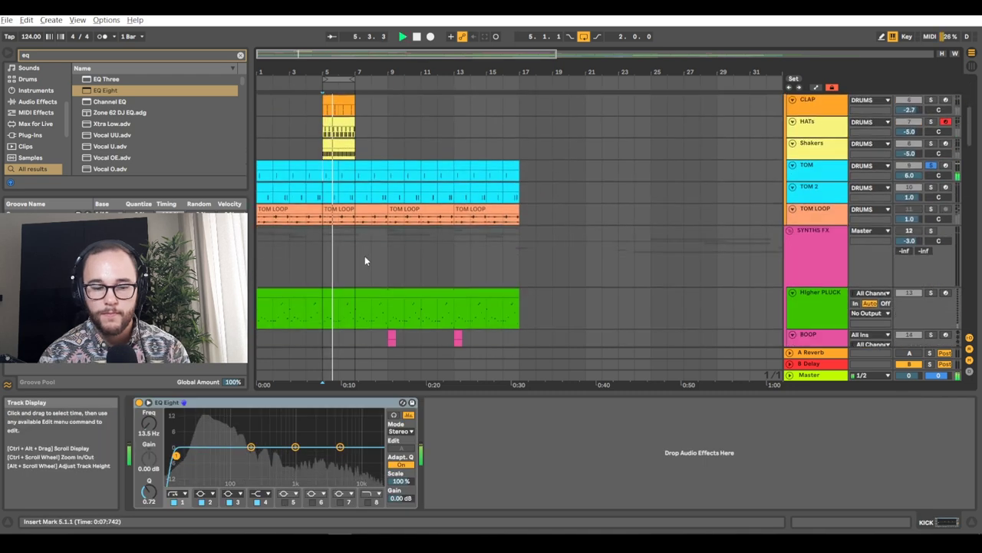
{"action": "scroll", "coordinate": [368, 257], "scroll_direction": "down", "scroll_amount": 3}
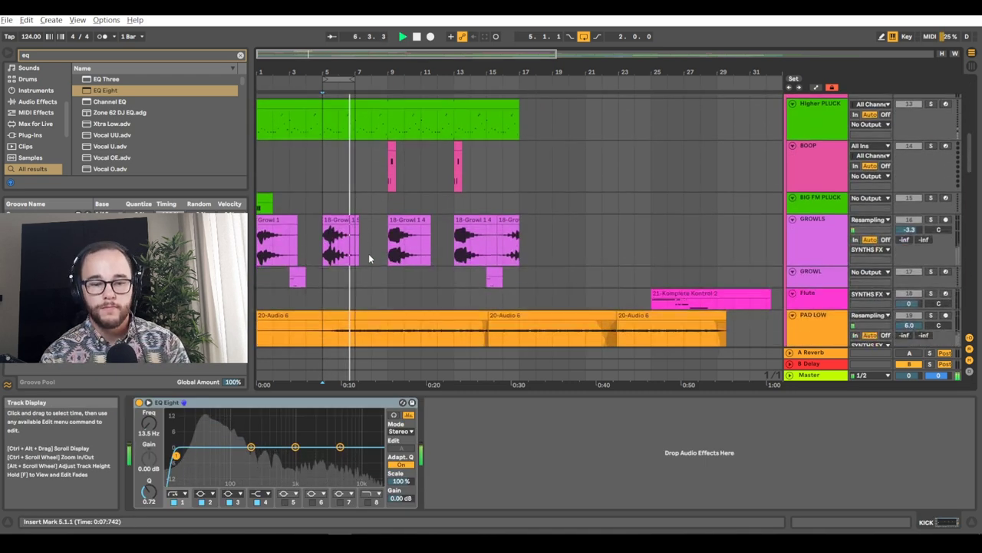
{"action": "scroll", "coordinate": [367, 257], "scroll_direction": "up", "scroll_amount": 8}
{"action": "key", "text": "space"}
{"action": "scroll", "coordinate": [368, 258], "scroll_direction": "up", "scroll_amount": 1}
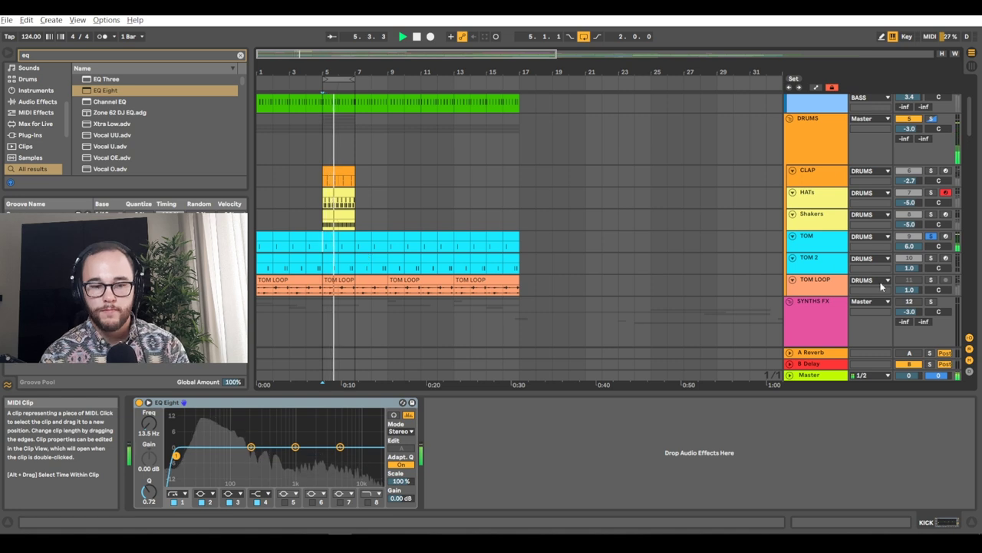
{"action": "left_click", "coordinate": [931, 258], "text": "ctrl"}
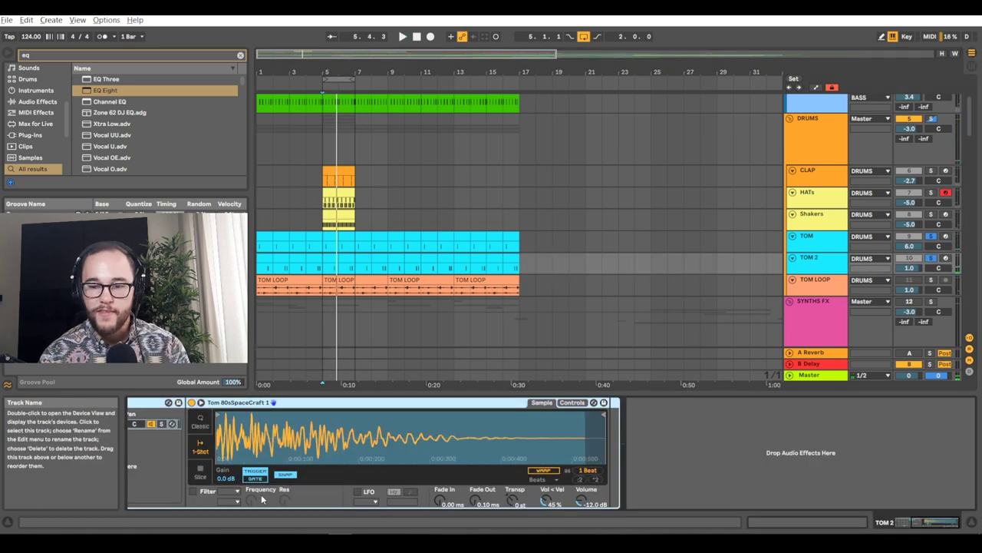
{"action": "scroll", "coordinate": [298, 445], "scroll_direction": "left", "scroll_amount": 5}
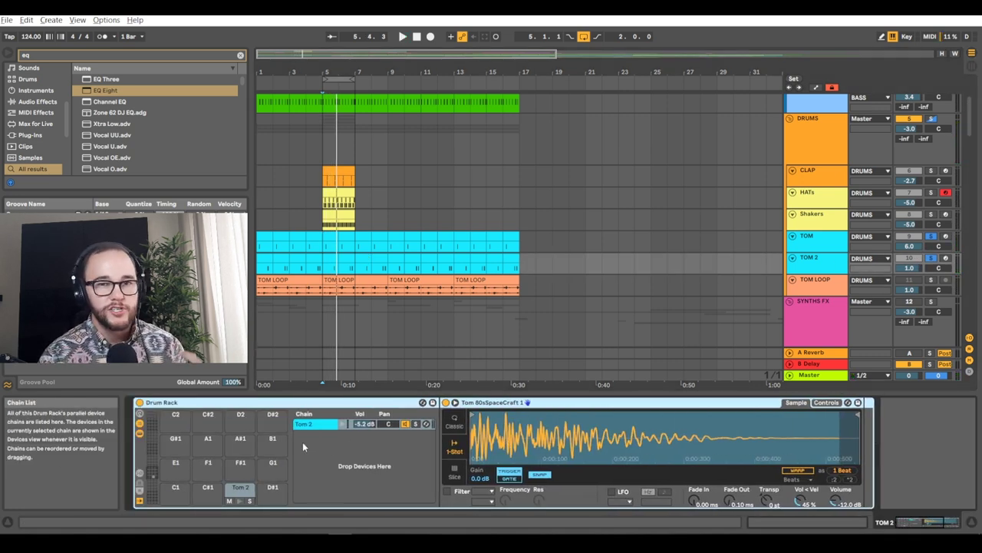
- On the TOM track's EQ Eight, set the low cut to about 156 Hz and lower band 2 to -1.36 dB at 194 Hz
{"action": "left_click", "coordinate": [481, 232]}
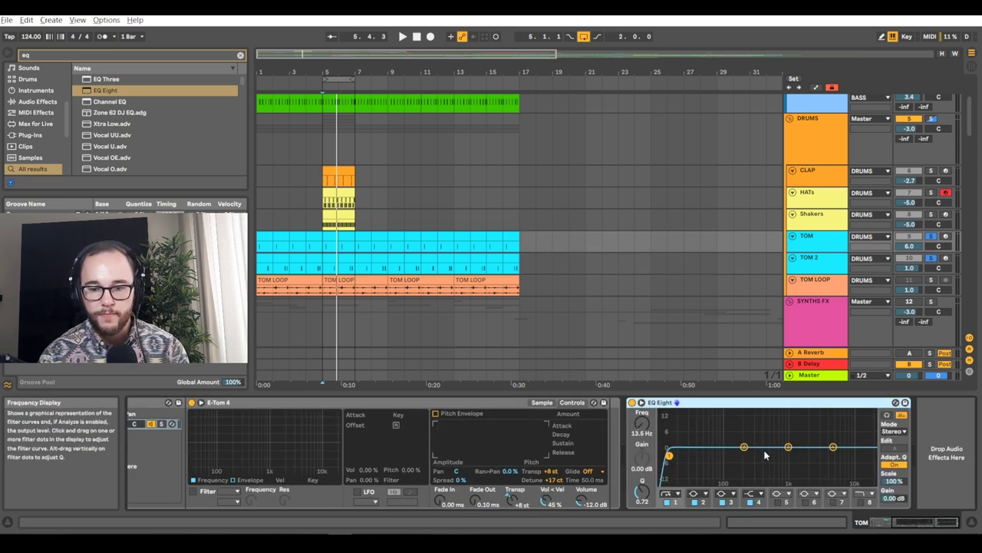
{"action": "left_click_drag", "start_coordinate": [675, 458], "coordinate": [736, 456]}
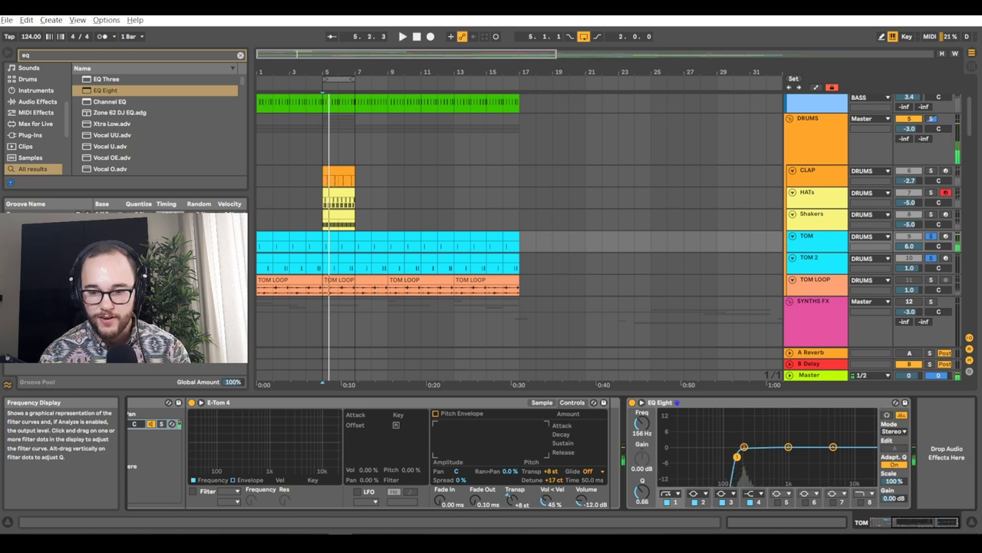
{"action": "left_click_drag", "start_coordinate": [744, 446], "coordinate": [750, 448]}
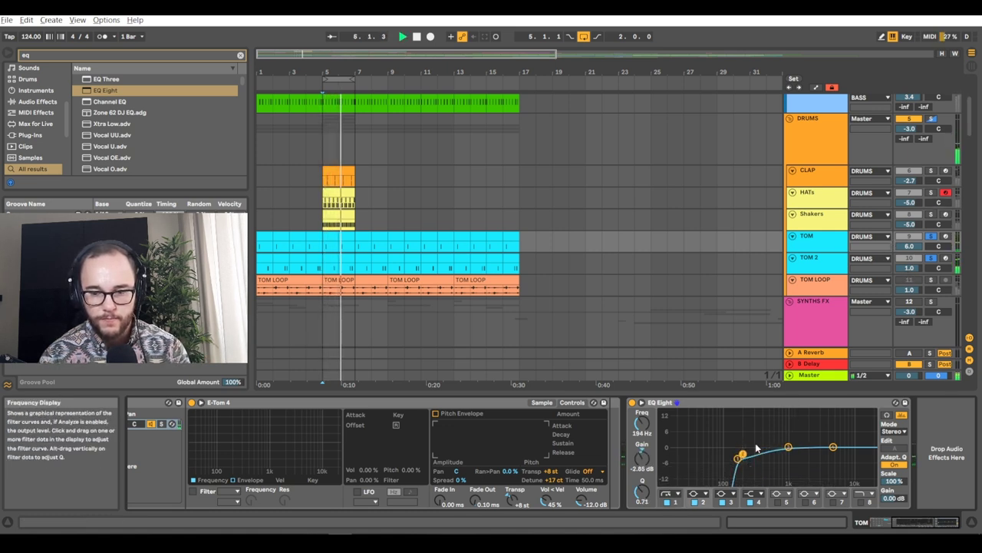
{"action": "left_click_drag", "start_coordinate": [743, 454], "coordinate": [743, 449]}
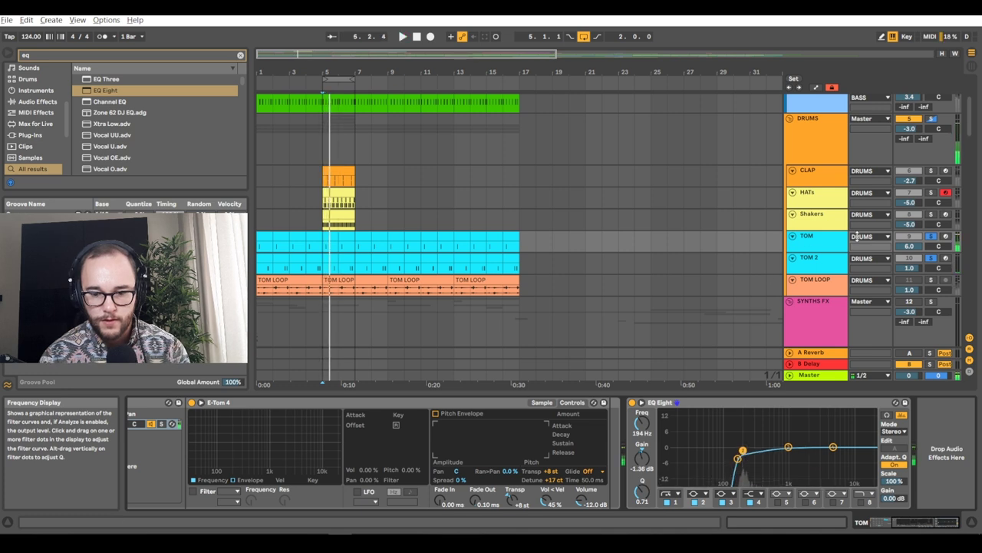
- Play the two soloed toms from bar 5 and add an EQ Eight at the end of the TOM 2 chain
{"action": "left_click", "coordinate": [821, 259]}
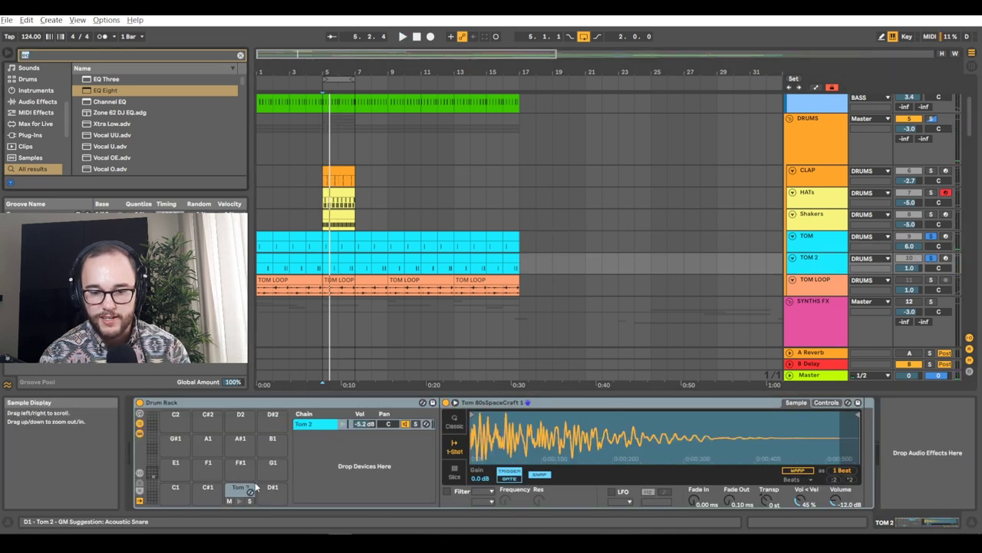
{"action": "key", "text": "BackSpace"}
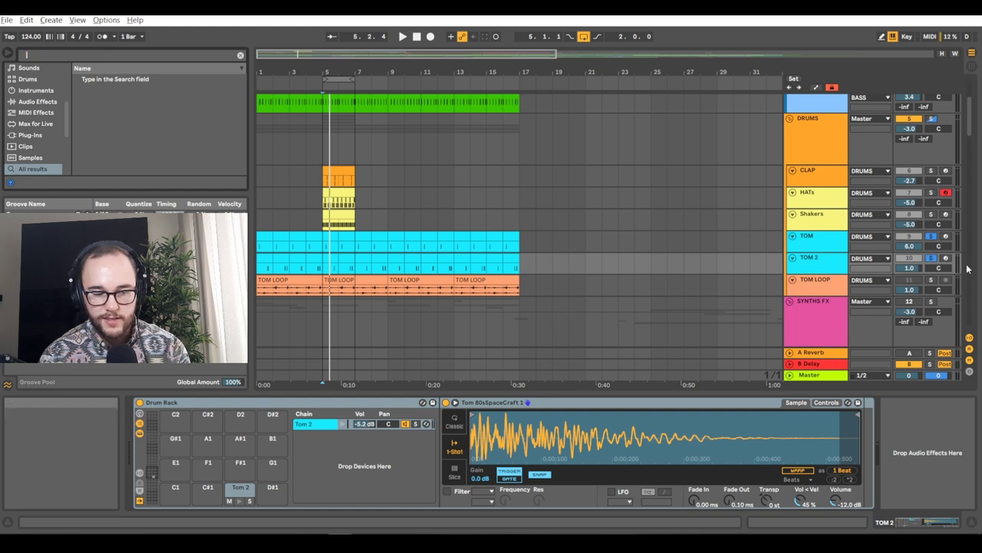
{"action": "left_click", "coordinate": [330, 268]}
{"action": "key", "text": "space"}
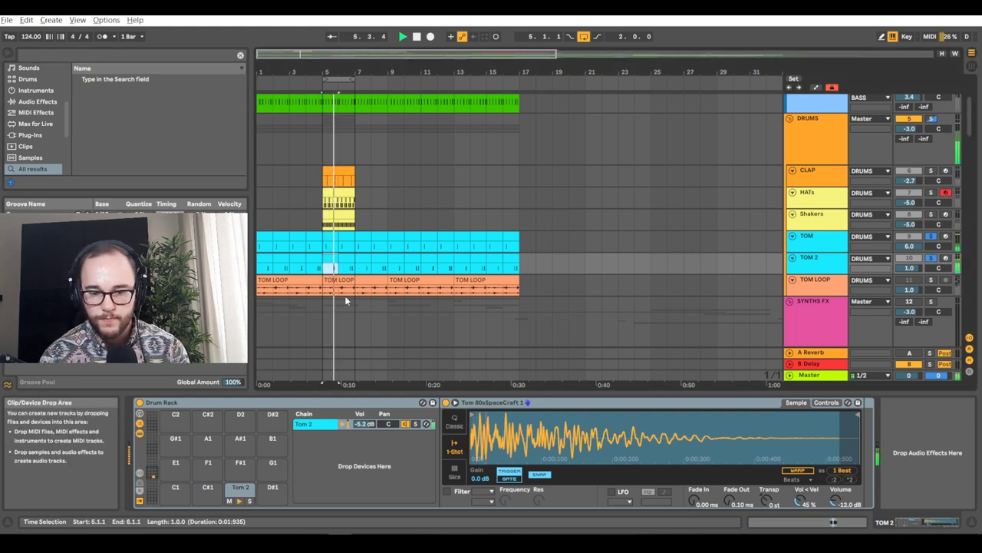
{"action": "double_click", "coordinate": [824, 262]}
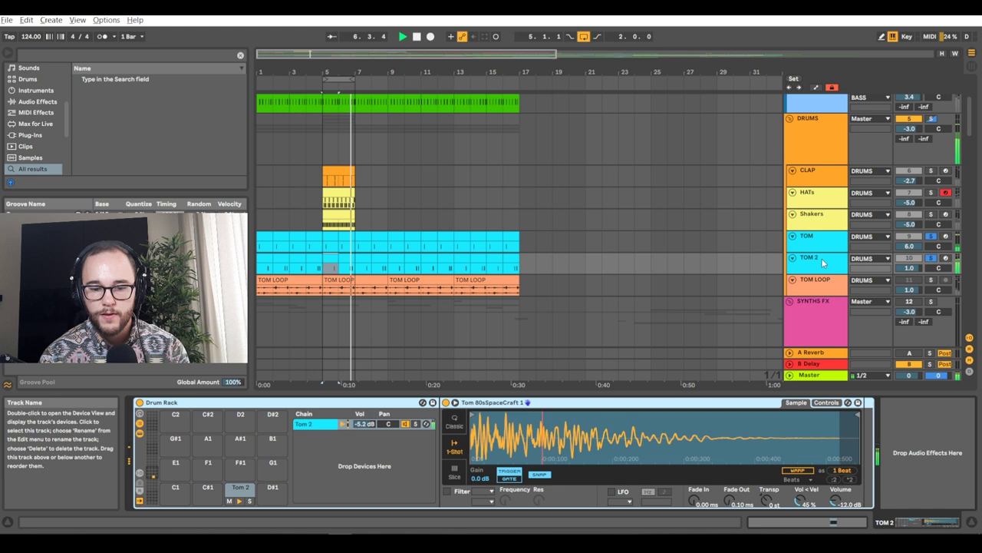
{"action": "key", "text": "ctrl+f"}
{"action": "type", "text": "eq"}
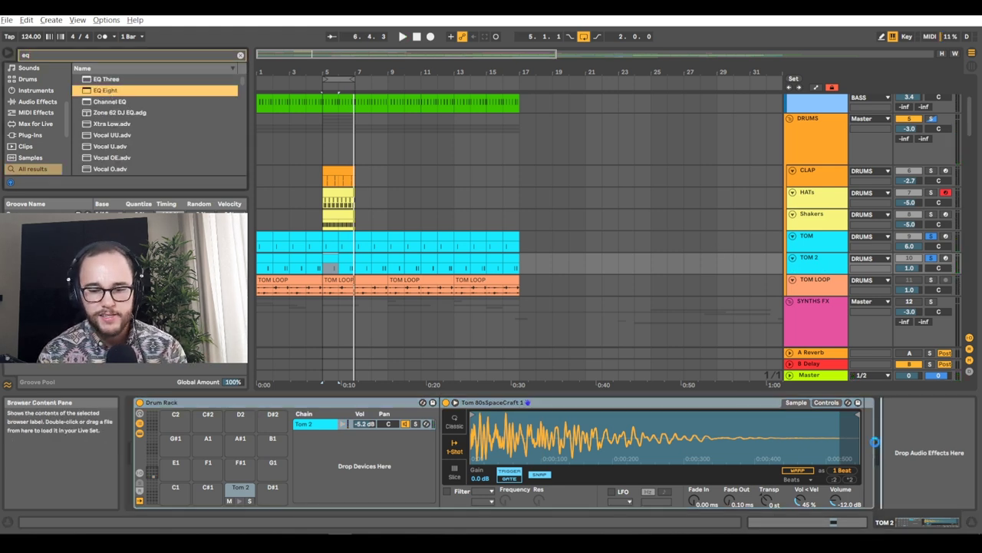
{"action": "key", "text": "Return"}
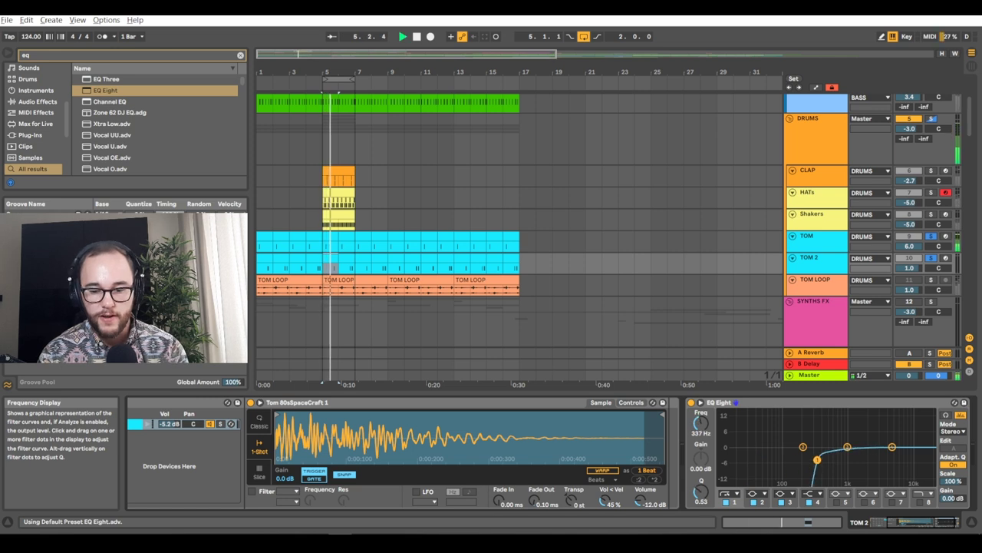
- Cut TOM 2's lows, boost its EQ Eight high shelf 10.0 dB at 383 Hz, and set the Tom 2 chain volume to -0.6 dB
{"action": "left_click_drag", "start_coordinate": [817, 459], "coordinate": [818, 458]}
{"action": "left_click_drag", "start_coordinate": [892, 447], "coordinate": [820, 423]}
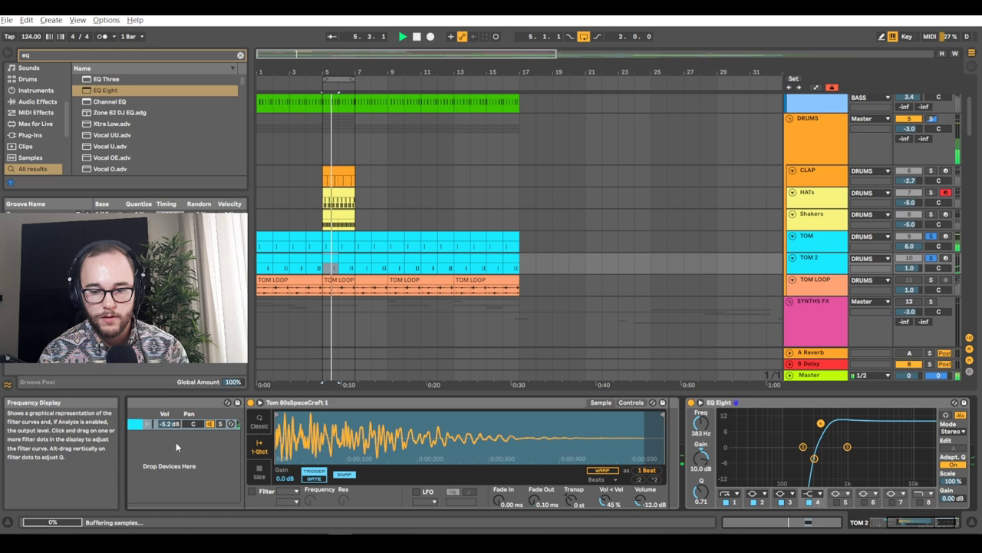
{"action": "left_click_drag", "start_coordinate": [169, 423], "coordinate": [169, 414]}
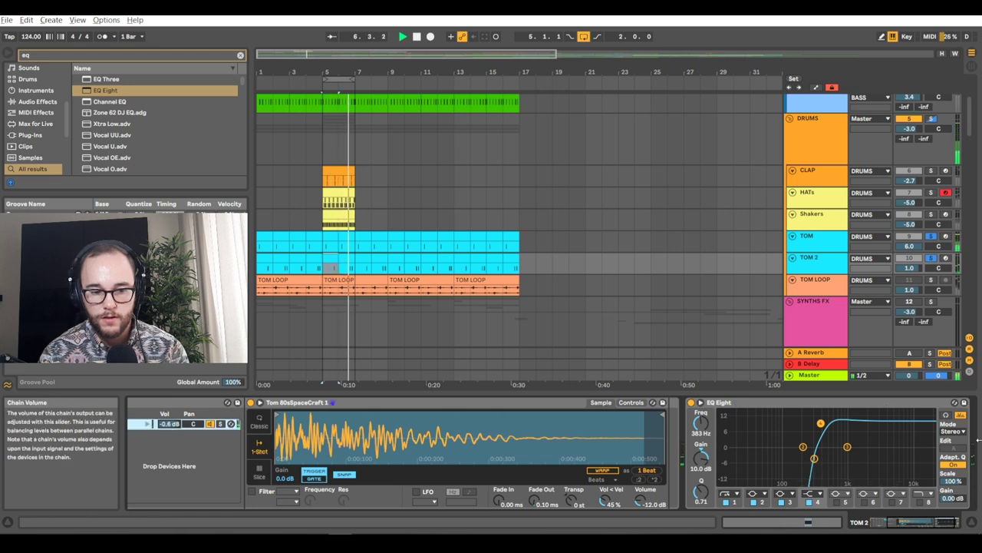
- Add a Reverb after the EQ Eight on TOM 2 with 1.07 s decay time and 14% dry/wet
{"action": "key", "text": "ctrl+f"}
{"action": "type", "text": "rev"}
{"action": "left_click", "coordinate": [97, 80]}
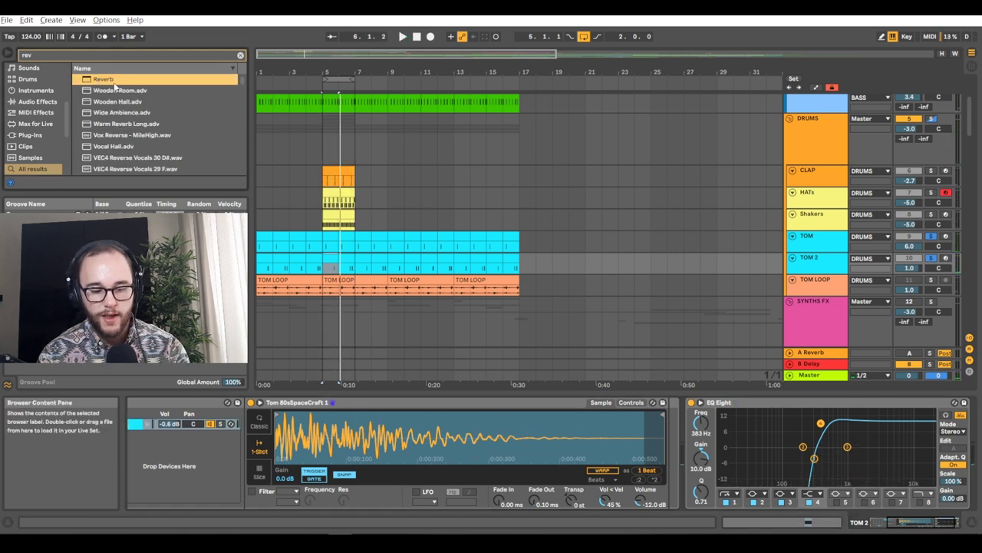
{"action": "key", "text": "Return"}
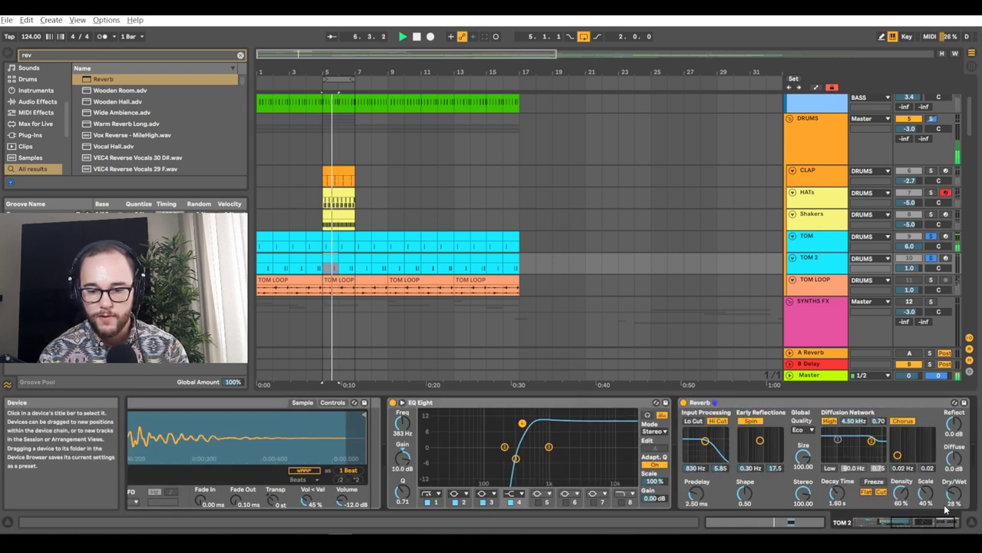
{"action": "left_click_drag", "start_coordinate": [954, 493], "coordinate": [954, 503]}
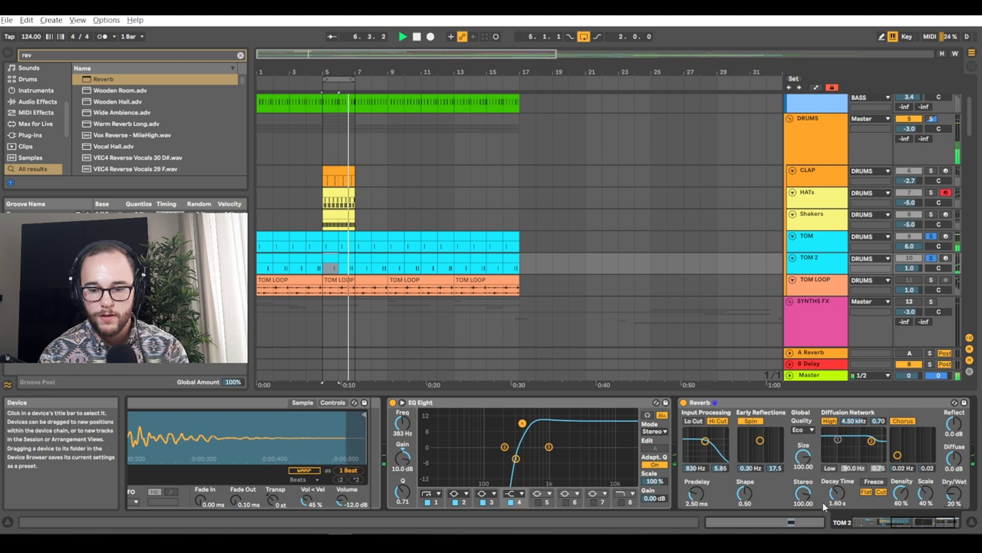
{"action": "left_click_drag", "start_coordinate": [837, 494], "coordinate": [837, 502]}
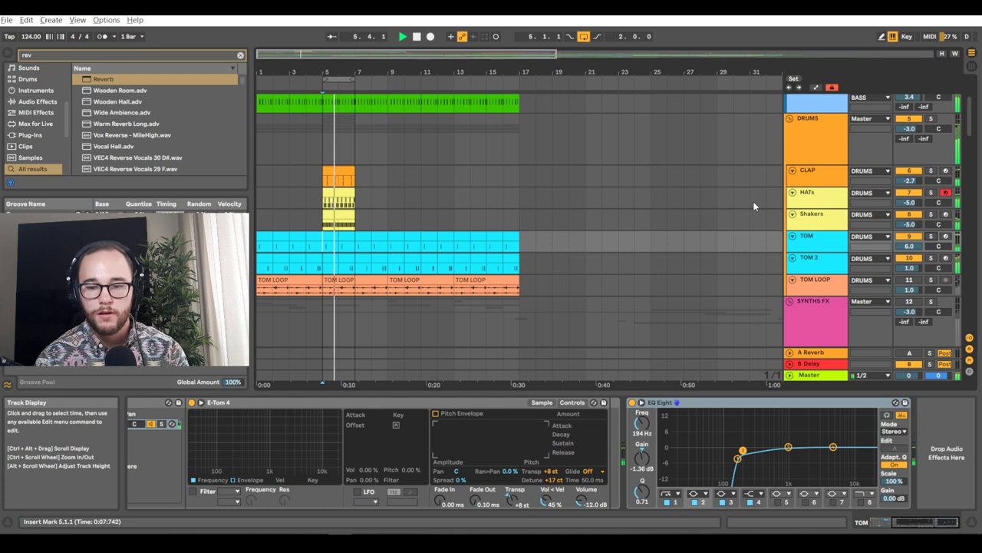
- Stop playback and set the DRUMS group volume to 0 dB and the KICK volume to -6.8 dB
{"action": "left_click", "coordinate": [832, 239]}
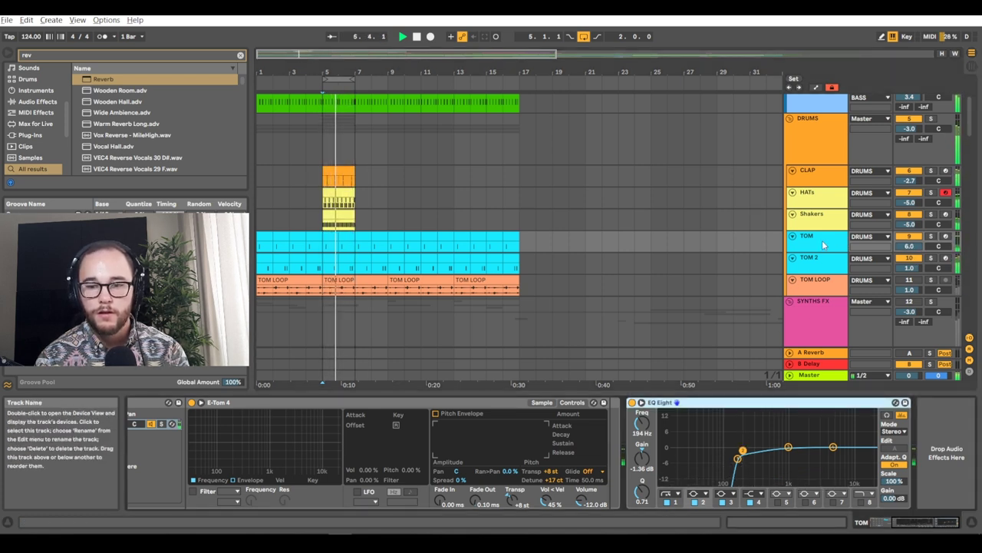
{"action": "key", "text": "space"}
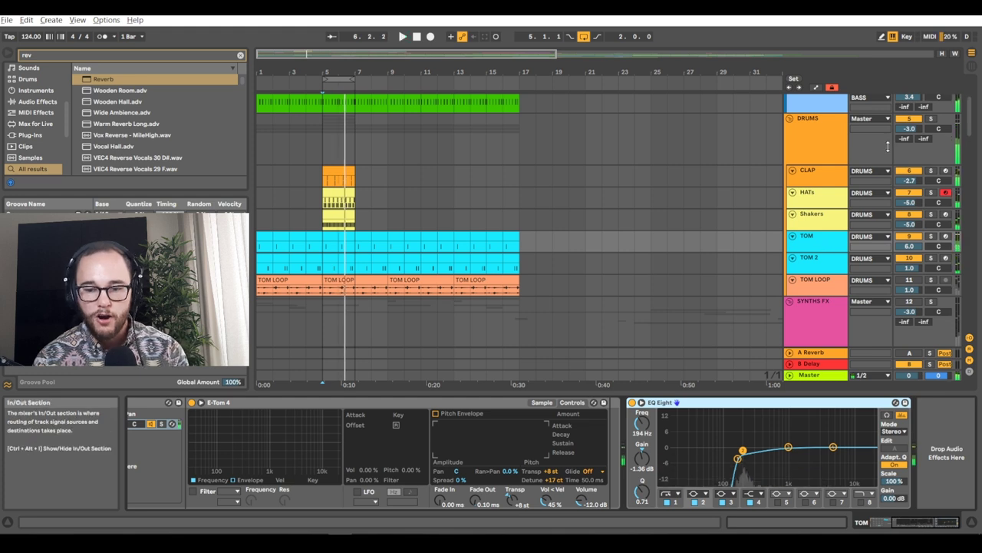
{"action": "left_click", "coordinate": [831, 263]}
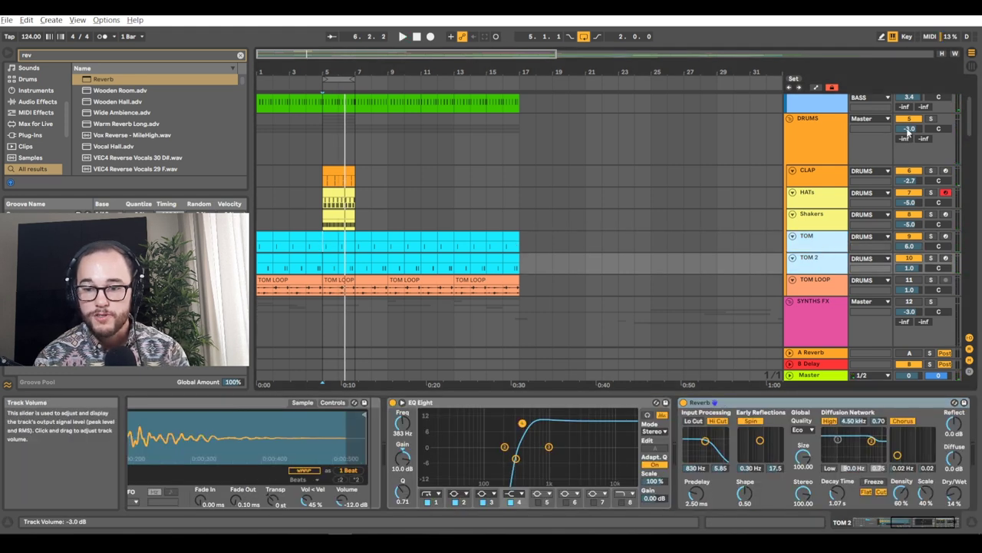
{"action": "scroll", "coordinate": [902, 134], "scroll_direction": "up", "scroll_amount": 3}
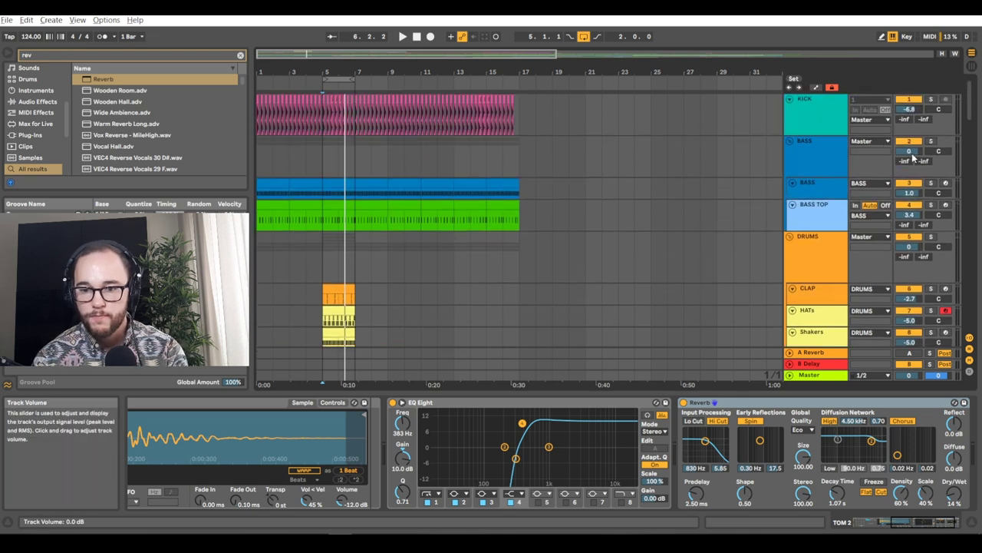
- Play from bar 5 and set the volumes of CLAP to -3.7 dB, HATs to -6.0 dB and Shakers to -5.9 dB
{"action": "scroll", "coordinate": [471, 237], "scroll_direction": "down", "scroll_amount": 5}
{"action": "scroll", "coordinate": [333, 133], "scroll_direction": "up", "scroll_amount": 1}
{"action": "left_click", "coordinate": [324, 135]}
{"action": "key", "text": "space"}
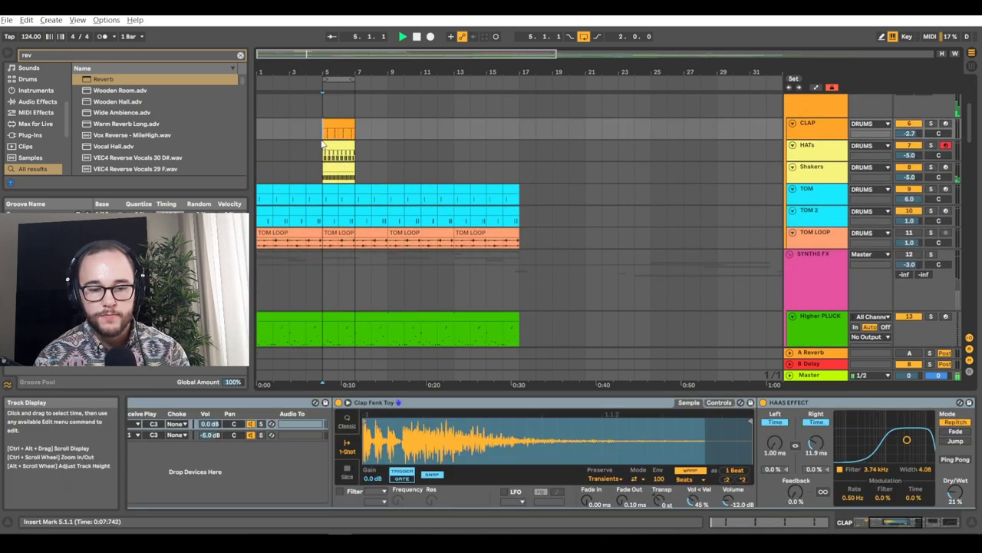
{"action": "scroll", "coordinate": [373, 215], "scroll_direction": "up", "scroll_amount": 2}
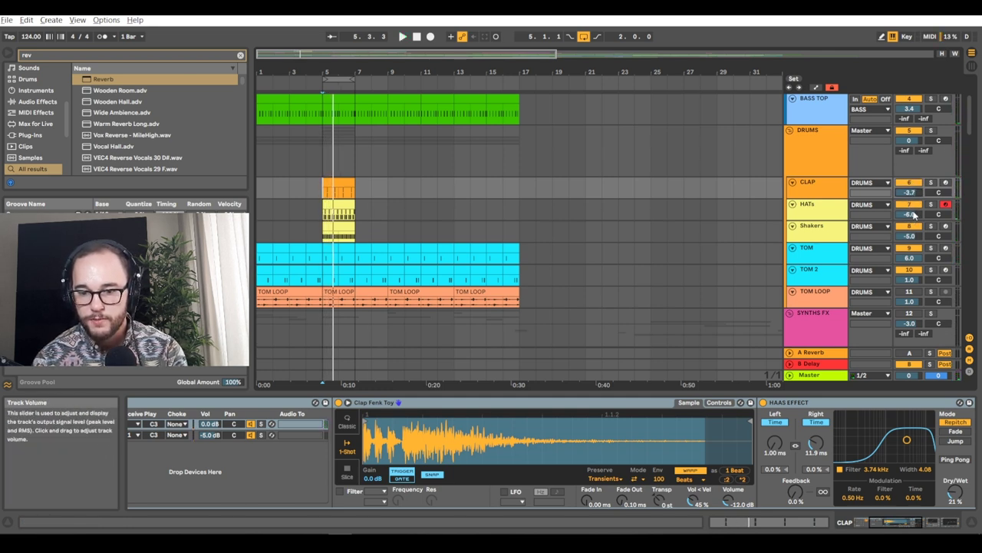
{"action": "key", "text": "space"}
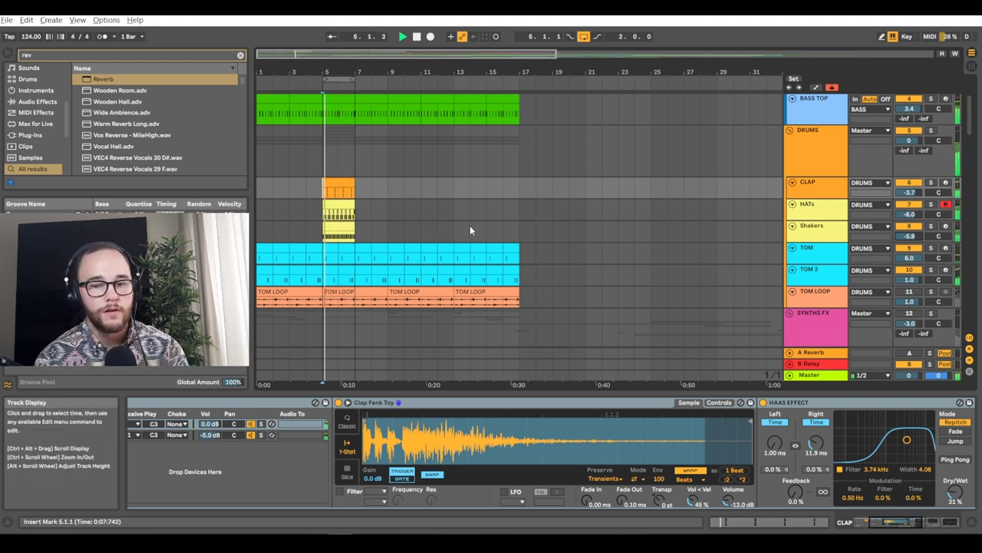
- Raise the output gain of the TOM track's EQ Eight to 4.50 dB and play the mix
{"action": "key", "text": "space"}
{"action": "left_click", "coordinate": [810, 249]}
{"action": "left_click_drag", "start_coordinate": [893, 498], "coordinate": [893, 477]}
{"action": "key", "text": "space"}
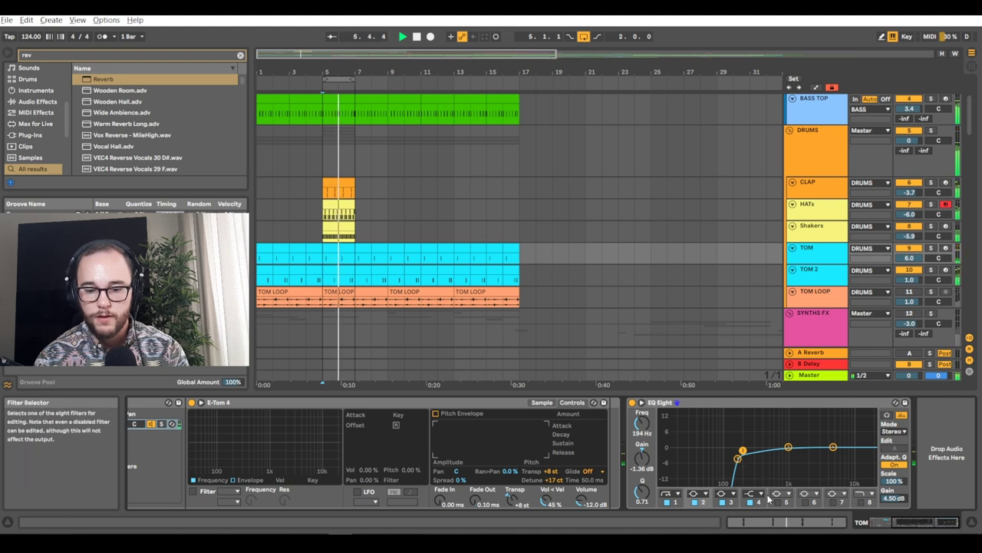
- Add a Compressor after the EQ Eight on the TOM track and set its output gain to 2.00 dB during playback
{"action": "key", "text": "ctrl+f"}
{"action": "type", "text": "comp"}
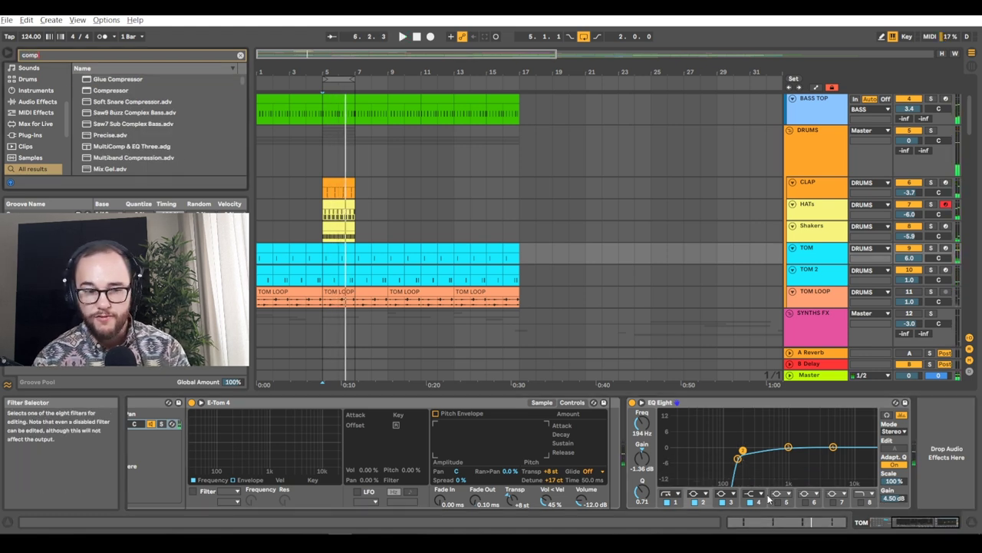
{"action": "left_click", "coordinate": [113, 90]}
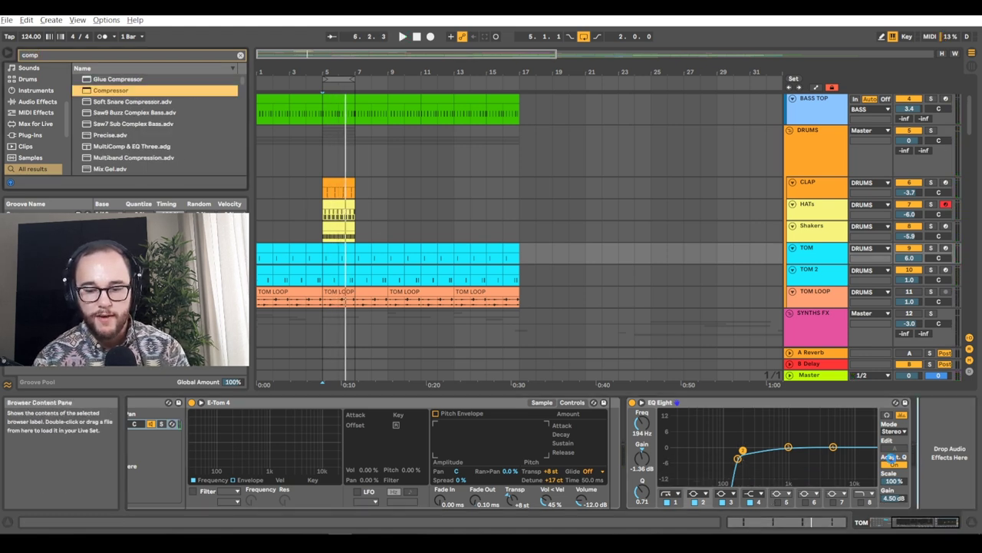
{"action": "left_click_drag", "start_coordinate": [840, 476], "coordinate": [841, 474]}
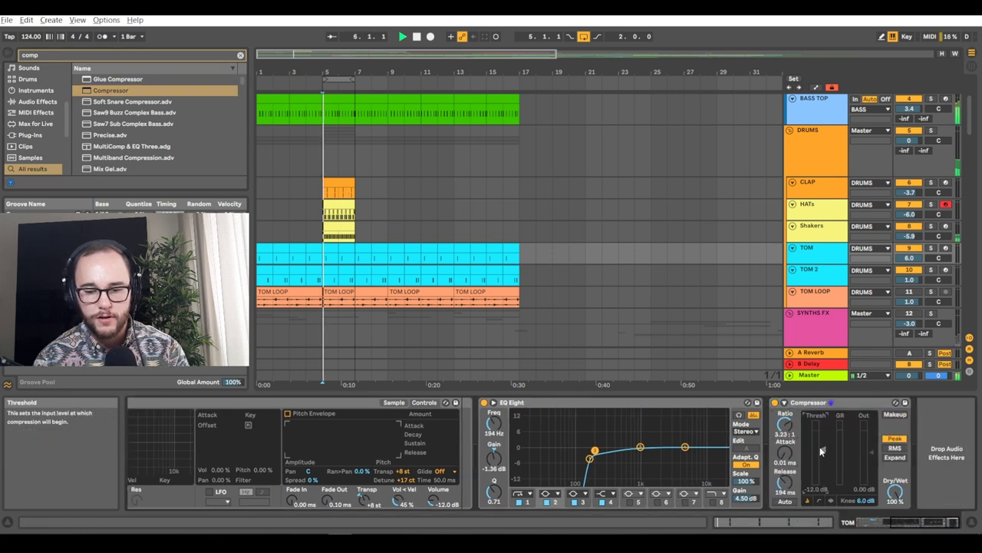
{"action": "left_click_drag", "start_coordinate": [861, 477], "coordinate": [862, 472]}
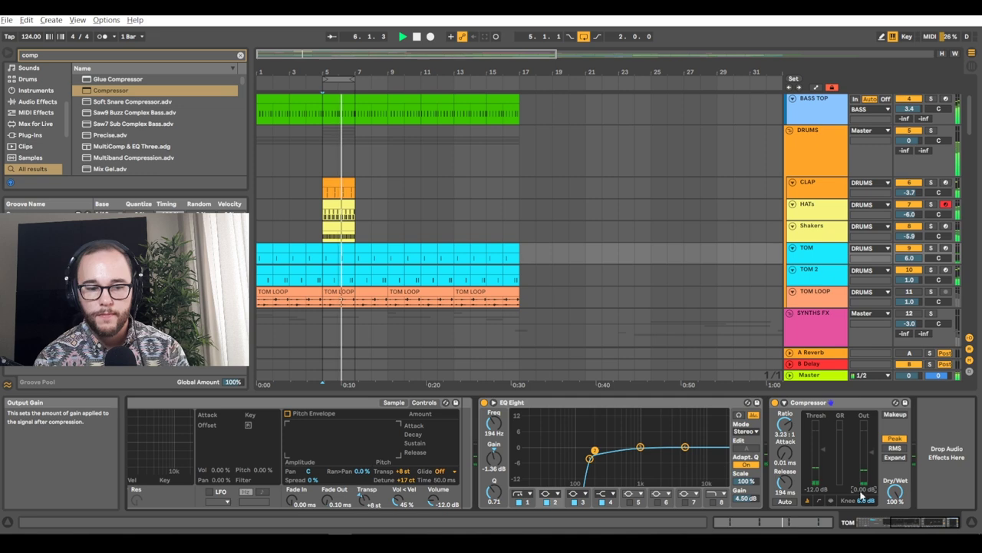
{"action": "key", "text": "space"}
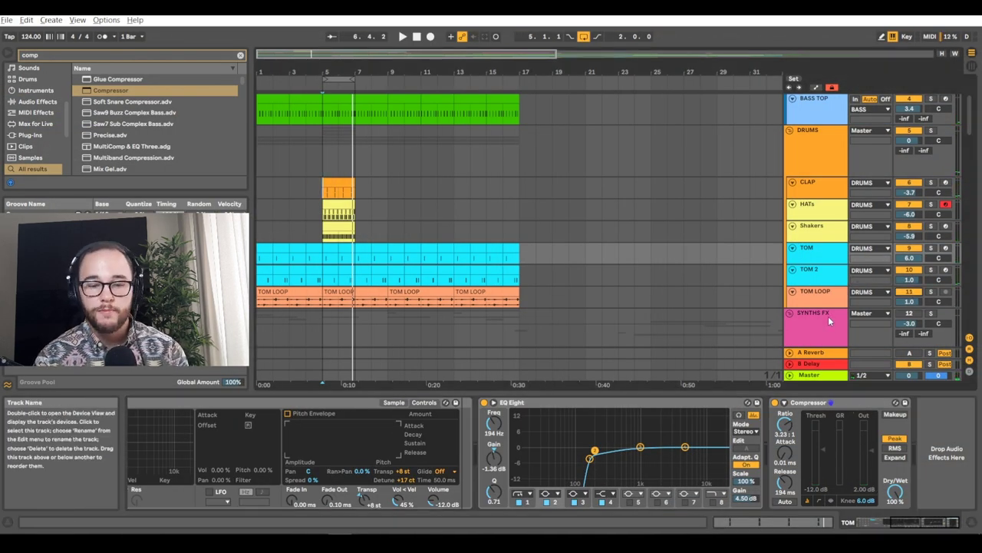
- Solo the activated TOM LOOP track and play it from bar 5
{"action": "left_click", "coordinate": [931, 291]}
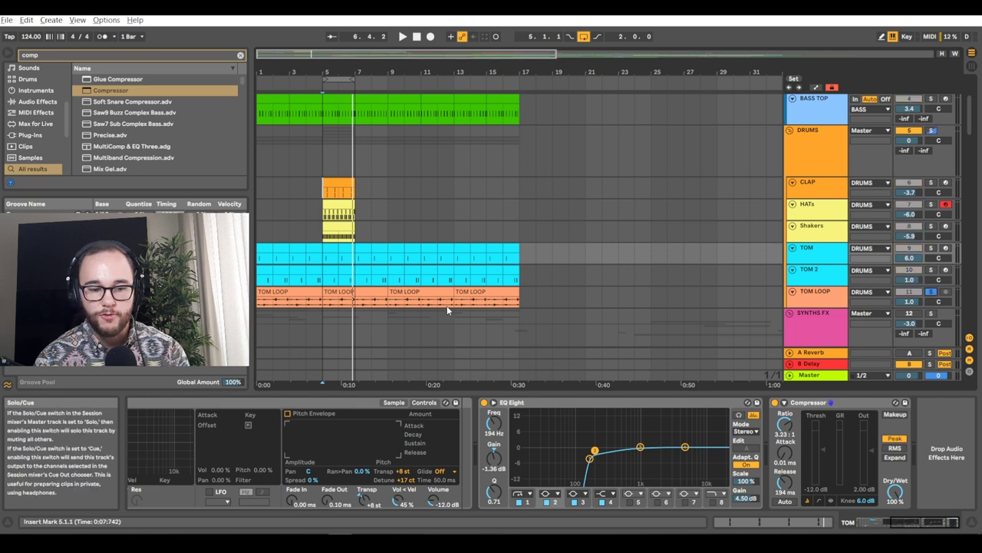
{"action": "left_click", "coordinate": [322, 304]}
{"action": "key", "text": "space"}
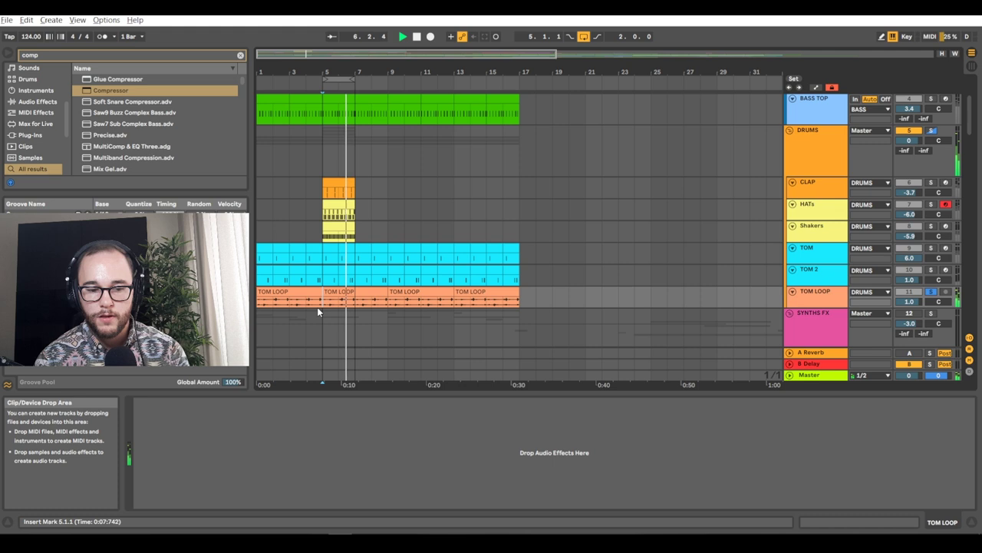
{"action": "scroll", "coordinate": [488, 213], "scroll_direction": "down", "scroll_amount": 1}
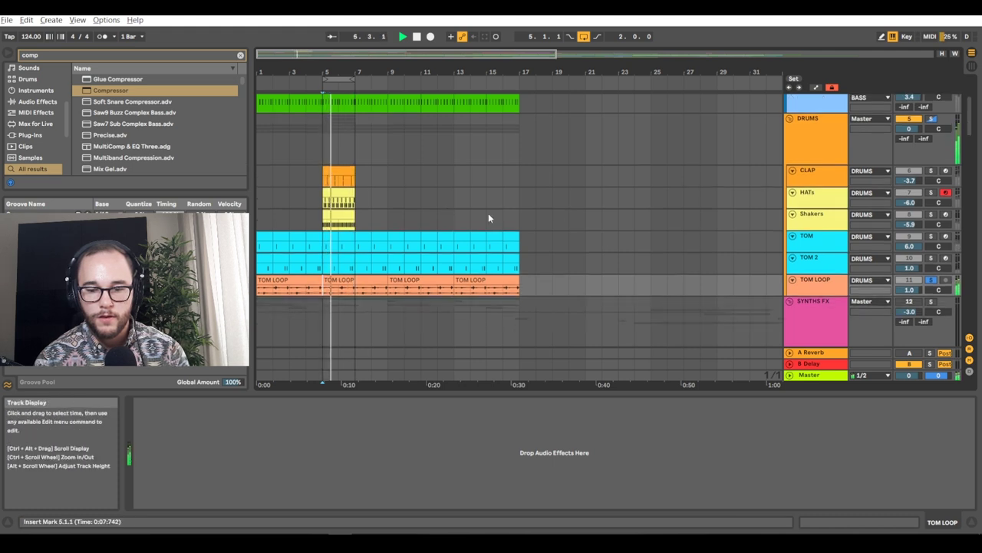
- Add an EQ Eight to TOM LOOP with a -13.0 dB high shelf at 1.44 kHz, Q 0.12, and band 2 at 202 Hz, -0.37 dB
{"action": "key", "text": "ctrl+f"}
{"action": "type", "text": "eq"}
{"action": "left_click", "coordinate": [103, 91]}
{"action": "left_click_drag", "start_coordinate": [104, 91], "coordinate": [305, 478]}
{"action": "left_click_drag", "start_coordinate": [149, 491], "coordinate": [149, 525]}
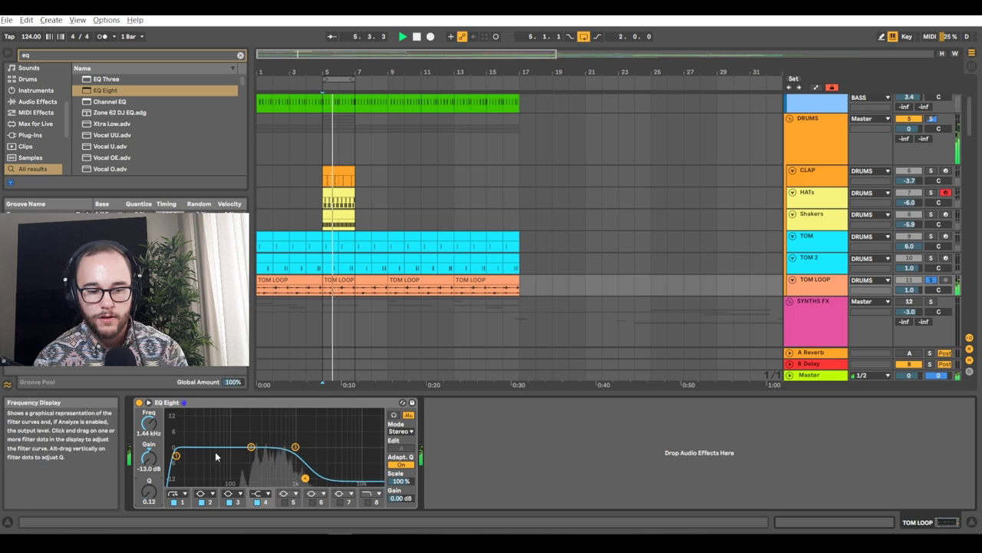
{"action": "left_click", "coordinate": [251, 447]}
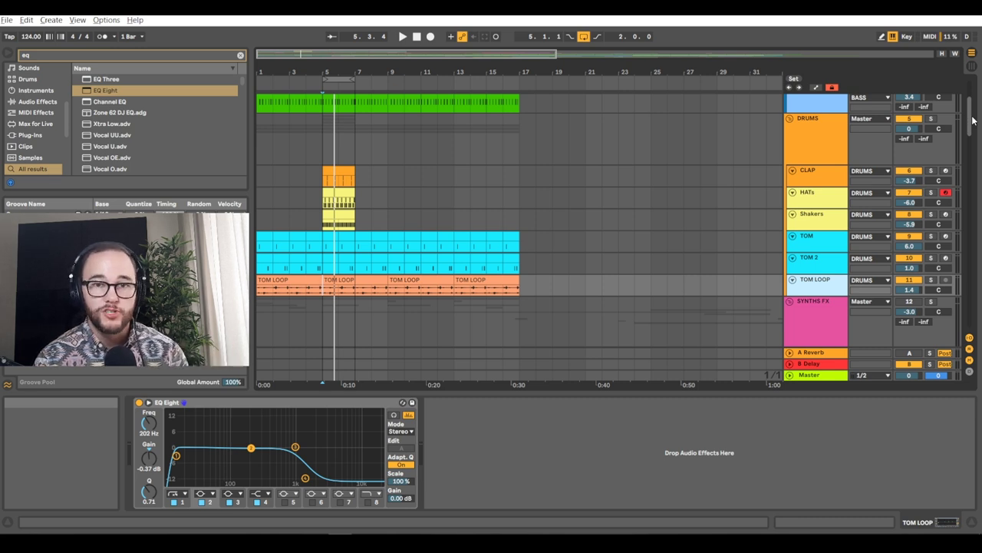
- Copy the BASS TOP track's whole device chain, from Wavetable through Reverb, onto the Higher PLUCK track
{"action": "left_click_drag", "start_coordinate": [973, 121], "coordinate": [970, 129]}
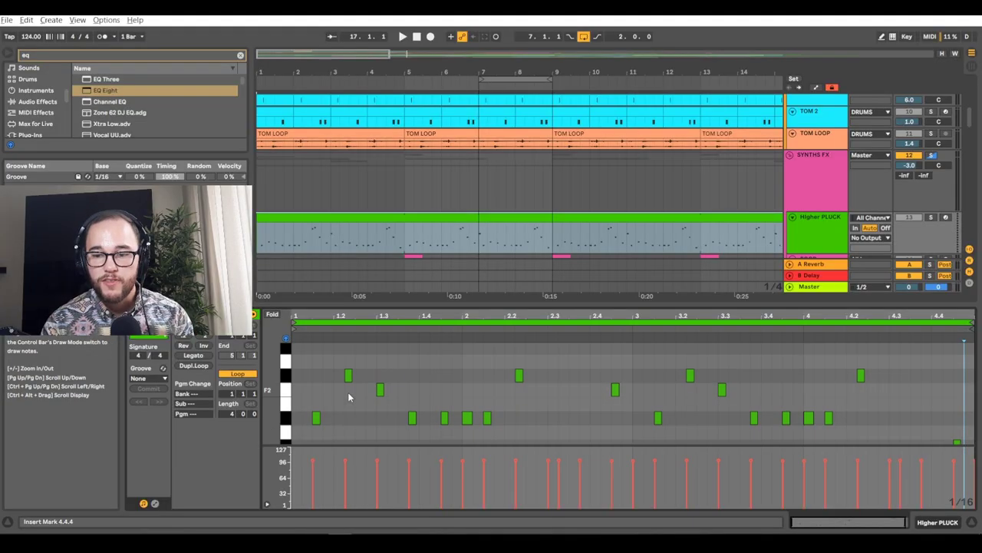
{"action": "scroll", "coordinate": [349, 397], "scroll_direction": "up", "scroll_amount": 1}
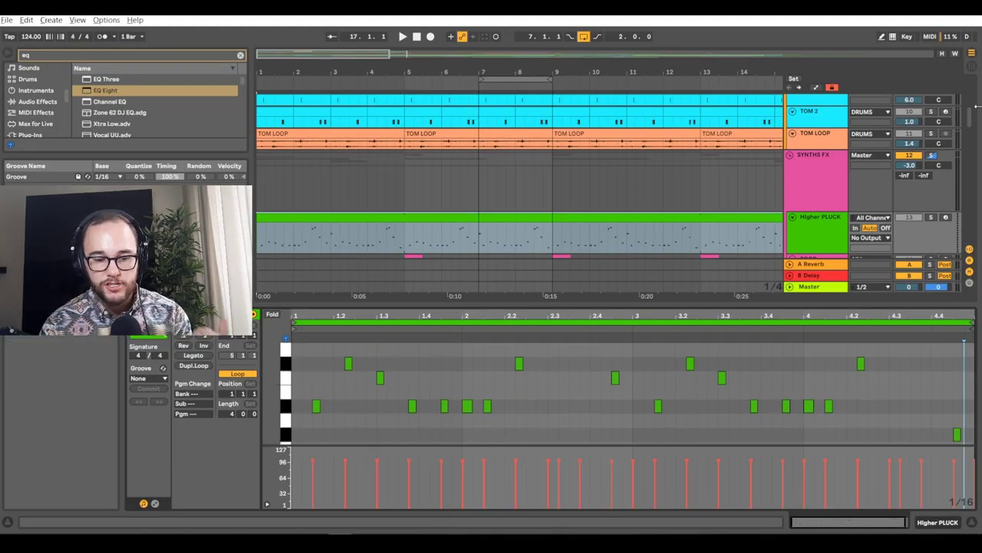
{"action": "left_click_drag", "start_coordinate": [970, 121], "coordinate": [977, 97]}
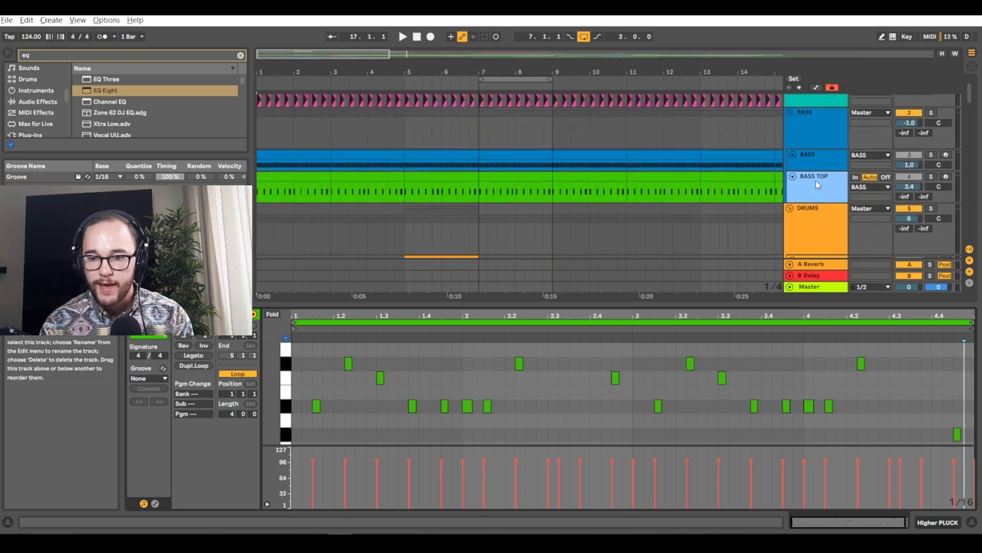
{"action": "double_click", "coordinate": [818, 181]}
{"action": "scroll", "coordinate": [264, 409], "scroll_direction": "left", "scroll_amount": 10}
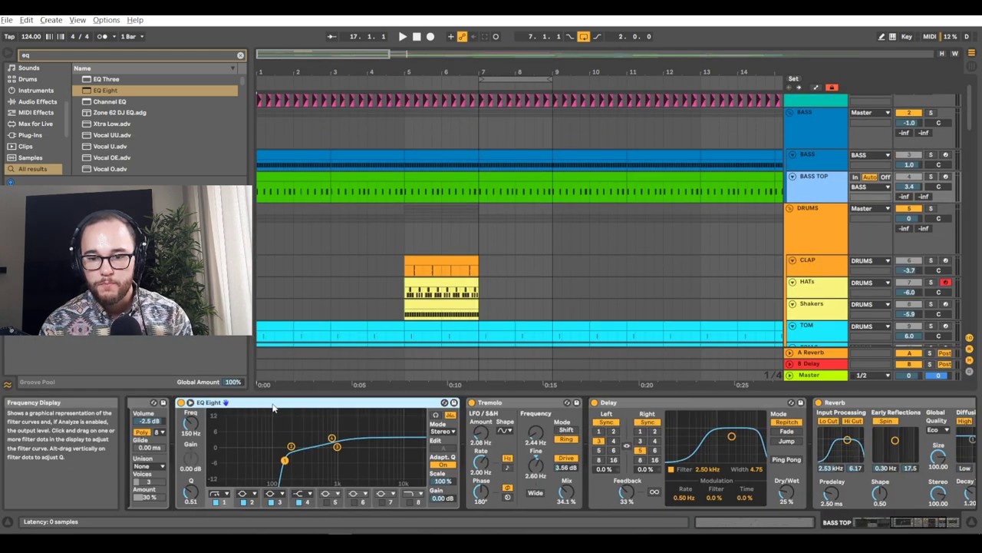
{"action": "scroll", "coordinate": [270, 407], "scroll_direction": "right", "scroll_amount": 10}
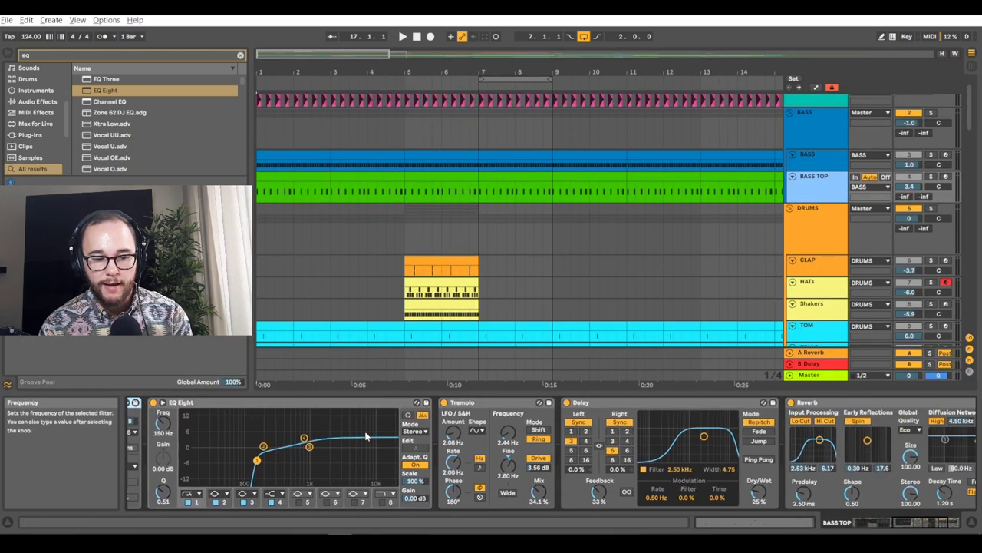
{"action": "left_click", "coordinate": [781, 403], "text": "shift"}
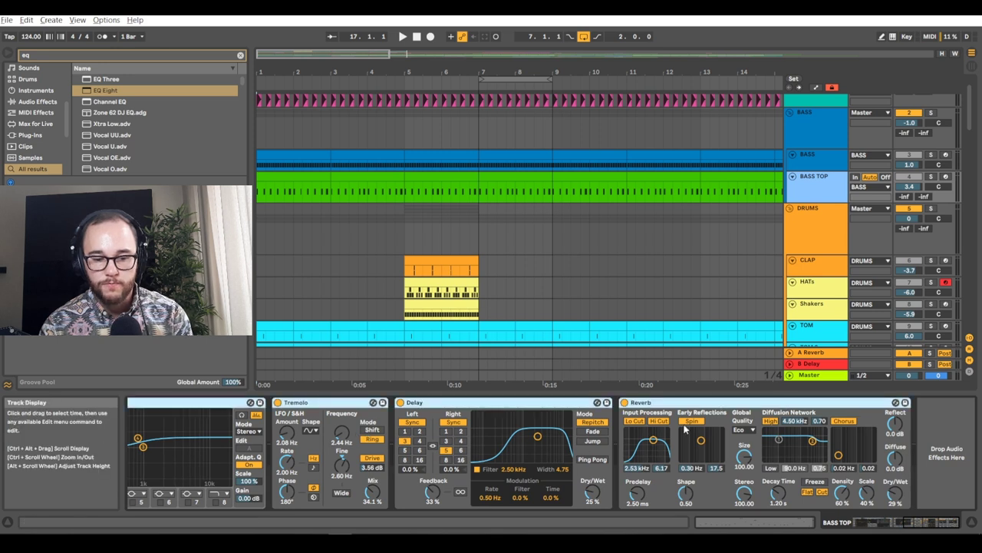
{"action": "left_click_drag", "start_coordinate": [668, 407], "coordinate": [717, 355]}
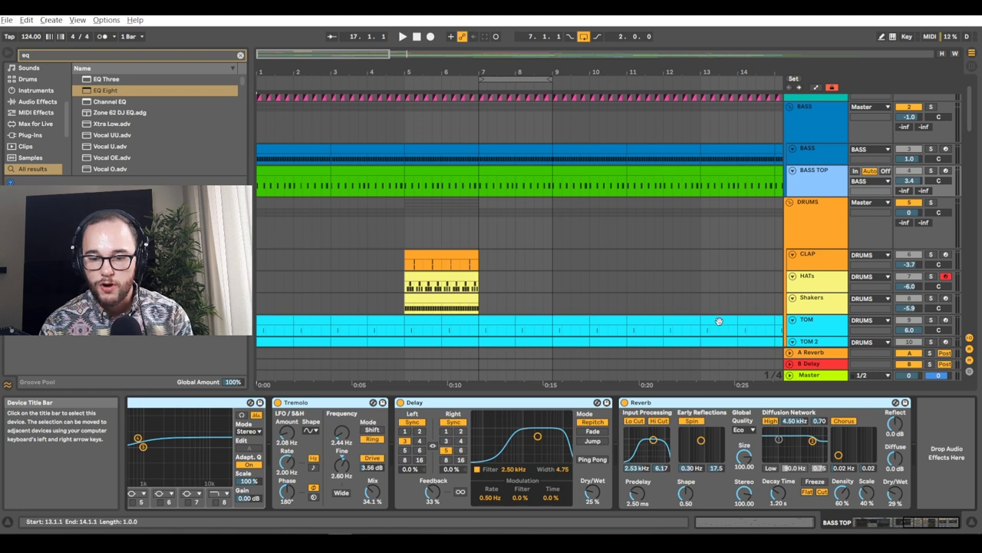
{"action": "scroll", "coordinate": [710, 339], "scroll_direction": "down", "scroll_amount": 5}
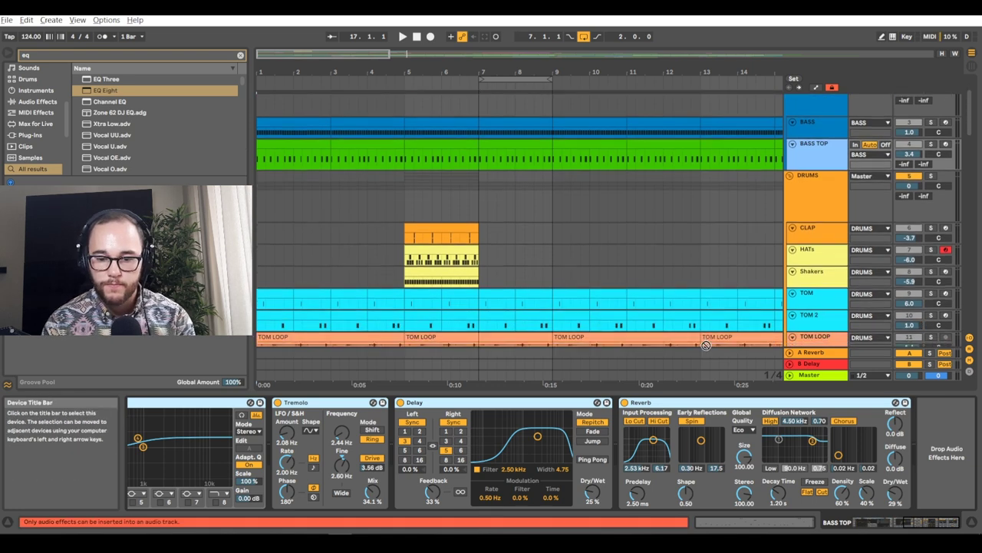
{"action": "left_click", "coordinate": [806, 284]}
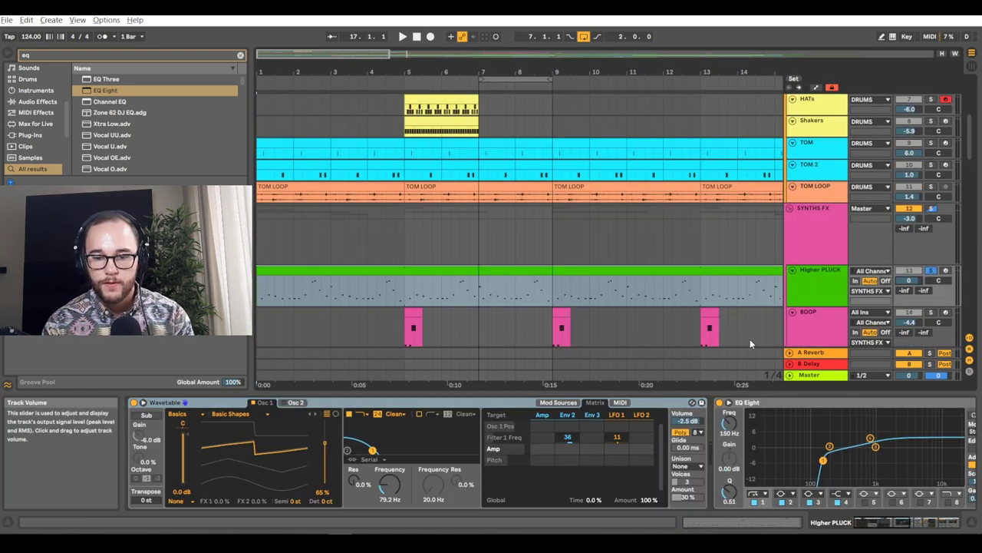
- Extend the loop to four bars from bar 7 and set Higher PLUCK's Env 2 modulation of Filter 1 Freq to 47 while auditioning
{"action": "key", "text": "space"}
{"action": "left_click", "coordinate": [483, 287]}
{"action": "left_click", "coordinate": [491, 322]}
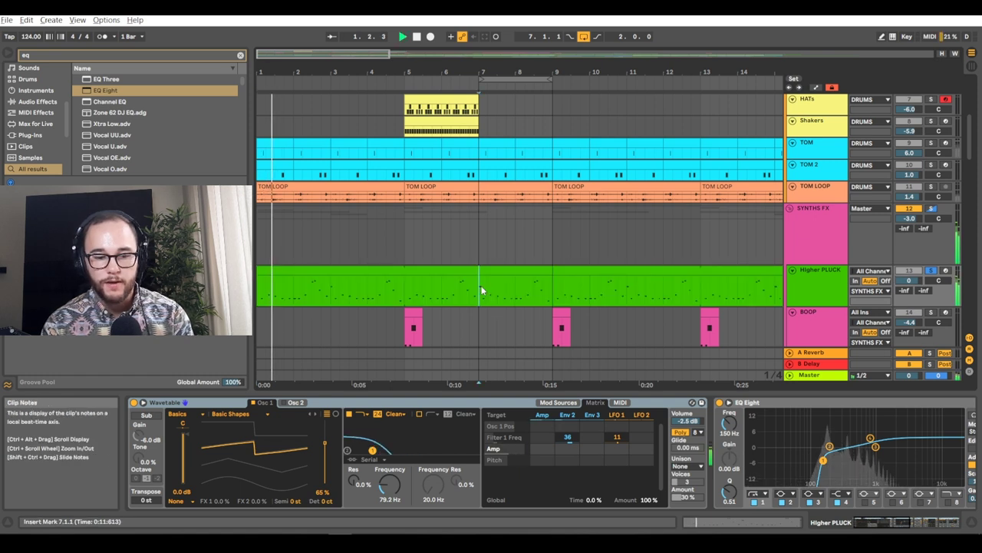
{"action": "mouse_move", "coordinate": [550, 79]}
{"action": "left_mouse_down"}
{"action": "mouse_move", "coordinate": [614, 82]}
{"action": "mouse_move", "coordinate": [592, 81]}
{"action": "mouse_move", "coordinate": [627, 101]}
{"action": "left_mouse_up"}
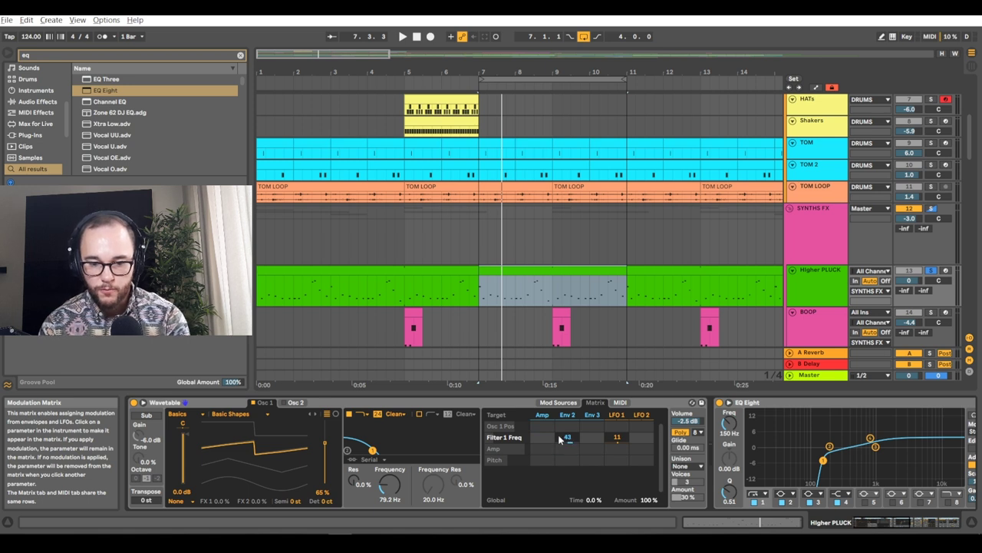
{"action": "key", "text": "space"}
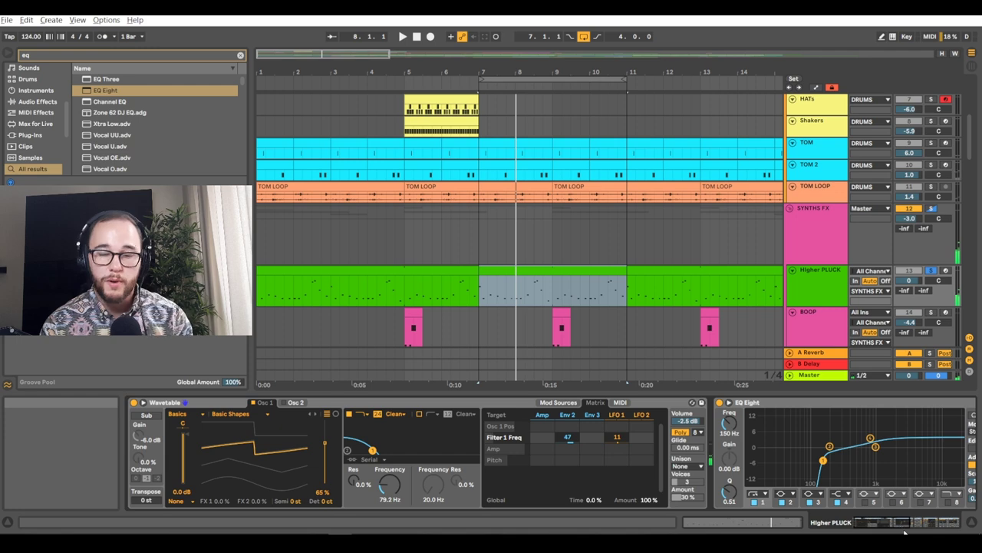
- Set the Reverb on Higher PLUCK to a 2.05 s decay time and 59% dry/wet, and audition it
{"action": "scroll", "coordinate": [836, 500], "scroll_direction": "down", "scroll_amount": 5}
{"action": "left_click_drag", "start_coordinate": [782, 496], "coordinate": [782, 483]}
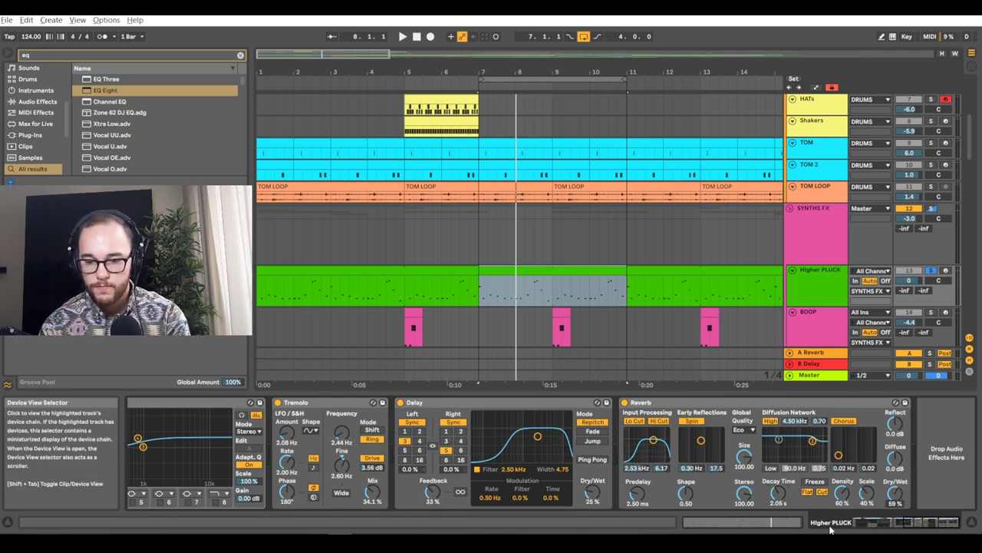
{"action": "key", "text": "space"}
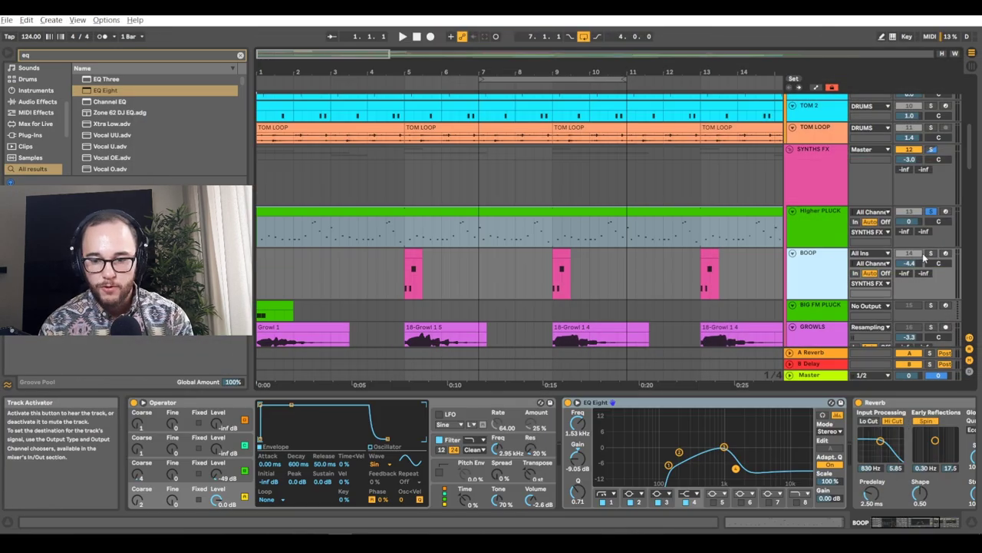
- Solo the BOOP track and replace its device chain with a new default Operator
{"action": "left_click", "coordinate": [932, 253]}
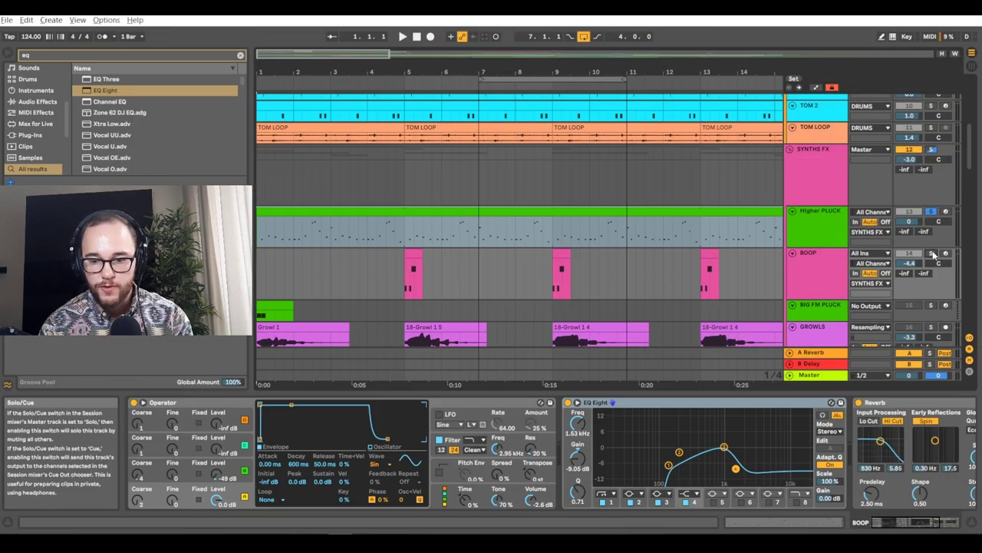
{"action": "left_click", "coordinate": [552, 267]}
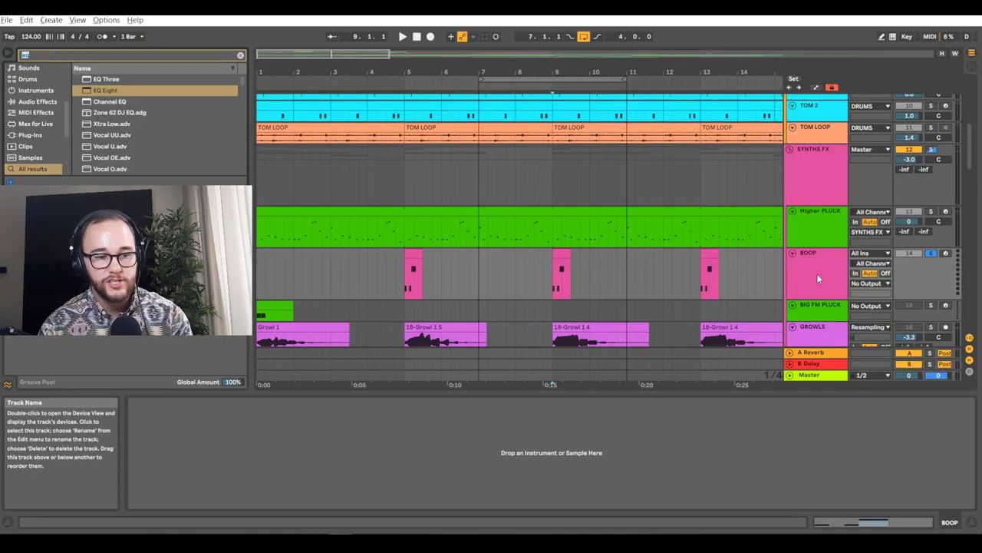
{"action": "key", "text": "ctrl+f"}
{"action": "type", "text": "oper"}
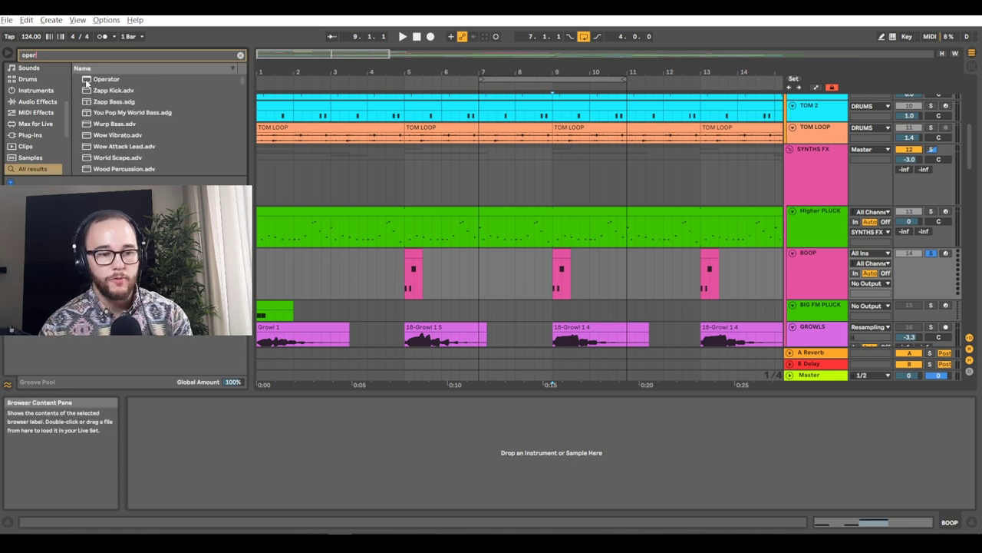
{"action": "key", "text": "Down"}
{"action": "key", "text": "Return"}
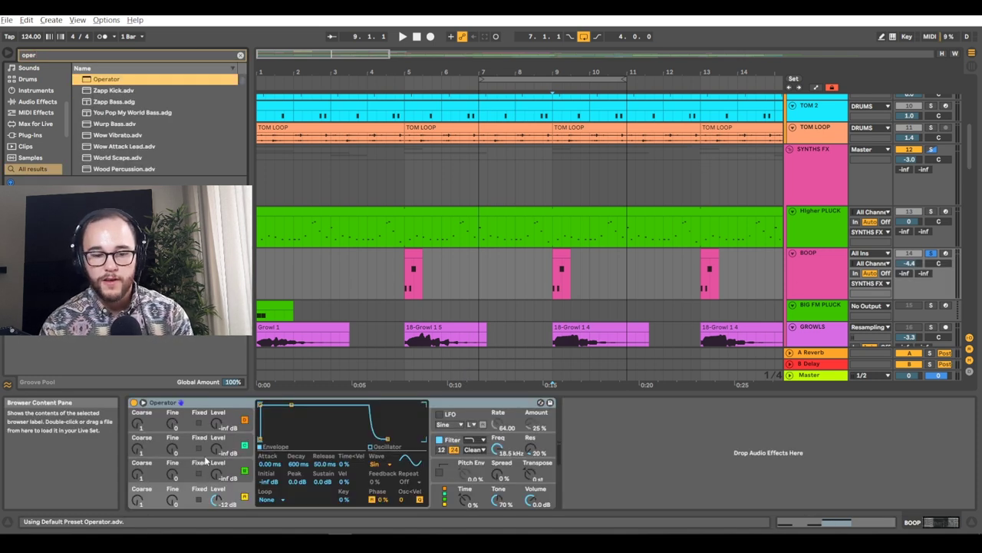
- In BOOP's Operator, set Osc A to 0.0 dB and Osc B to -18 dB with its envelope sustain at -inf dB
{"action": "left_click", "coordinate": [217, 499]}
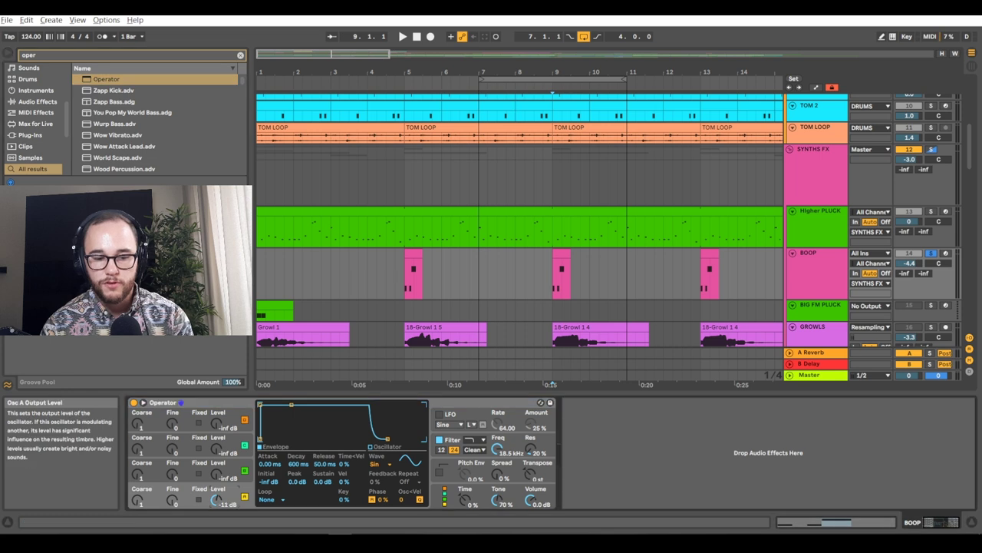
{"action": "left_click_drag", "start_coordinate": [217, 473], "coordinate": [217, 468]}
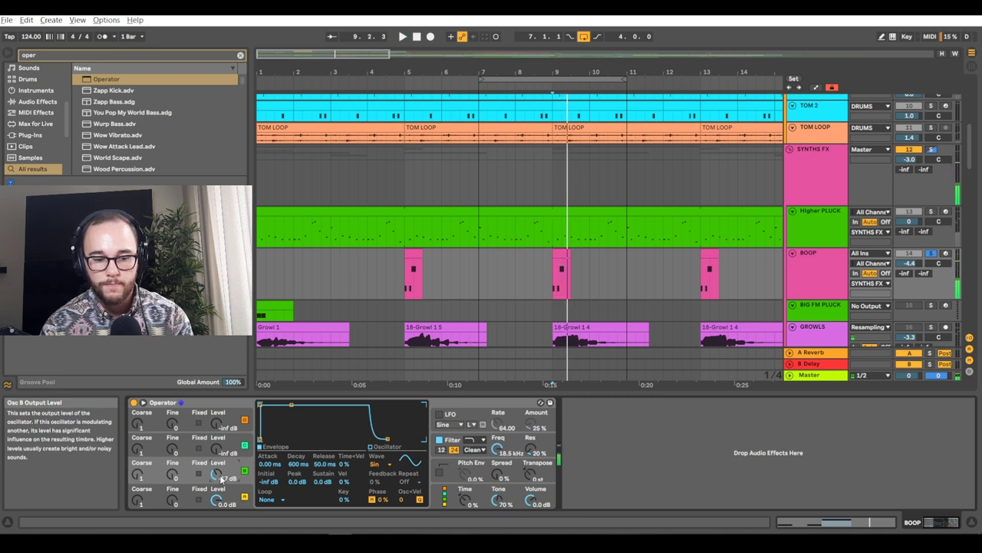
{"action": "left_click_drag", "start_coordinate": [220, 479], "coordinate": [220, 482]}
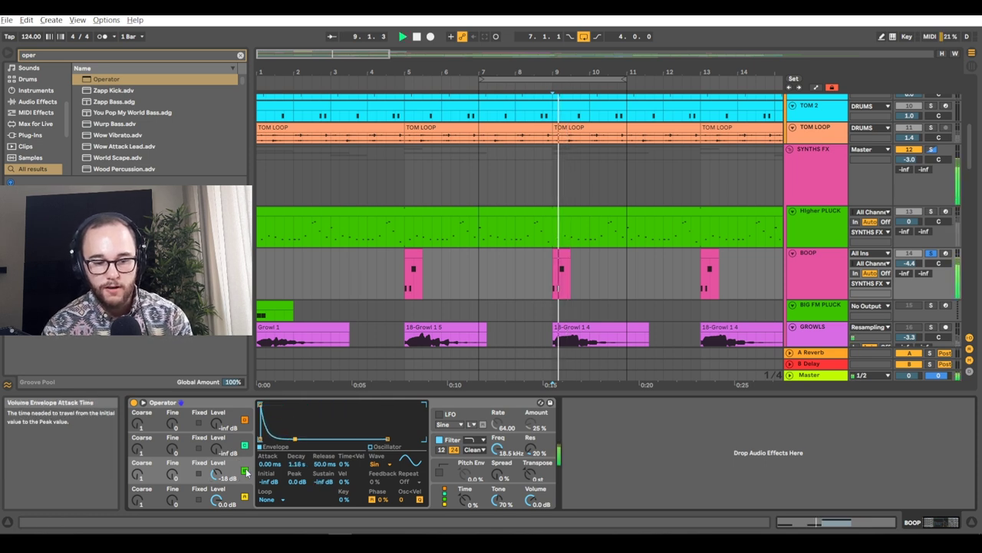
- Add an EQ Eight to BOOP and set its low-cut filter to 147 Hz with a Q of 0.51 while auditioning
{"action": "key", "text": "ctrl+f"}
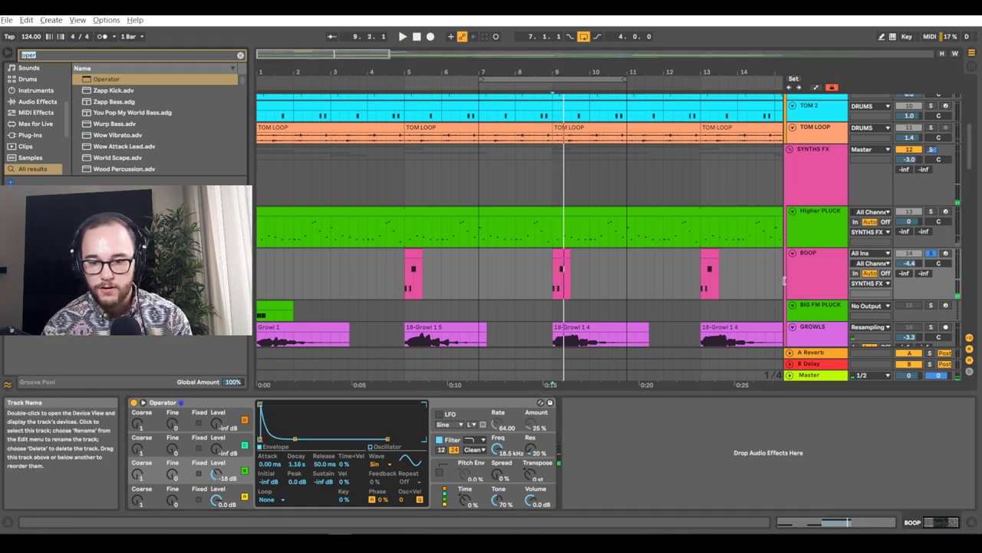
{"action": "type", "text": "eq"}
{"action": "key", "text": "Down"}
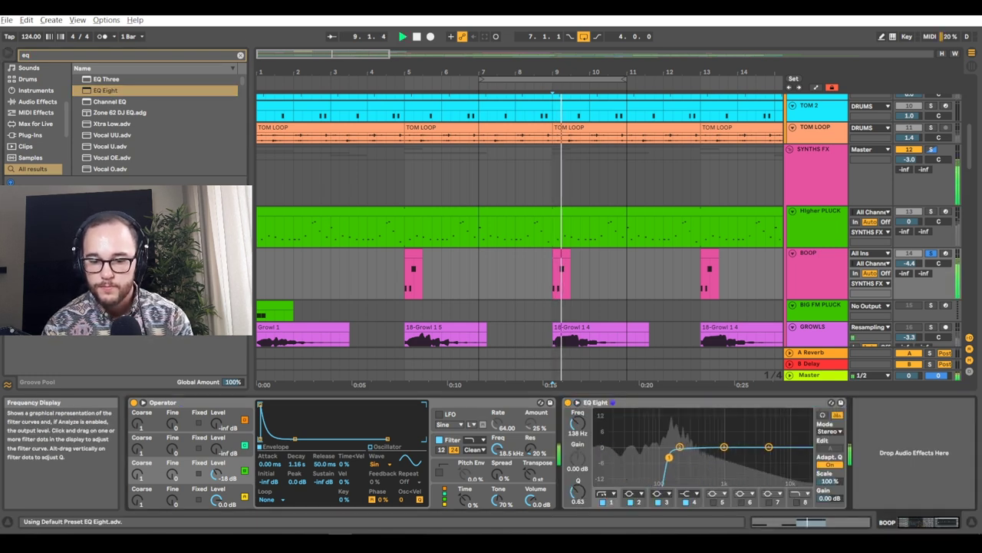
{"action": "left_click_drag", "start_coordinate": [669, 458], "coordinate": [671, 461]}
{"action": "key", "text": "space"}
{"action": "key", "text": "space"}
{"action": "key", "text": "space"}
{"action": "key", "text": "space"}
{"action": "key", "text": "space"}
- Raise Osc B in BOOP's Operator to -12 dB and lower the instrument's volume to -6.4 dB while auditioning
{"action": "left_click_drag", "start_coordinate": [216, 474], "coordinate": [216, 464]}
{"action": "key", "text": "space"}
{"action": "key", "text": "space"}
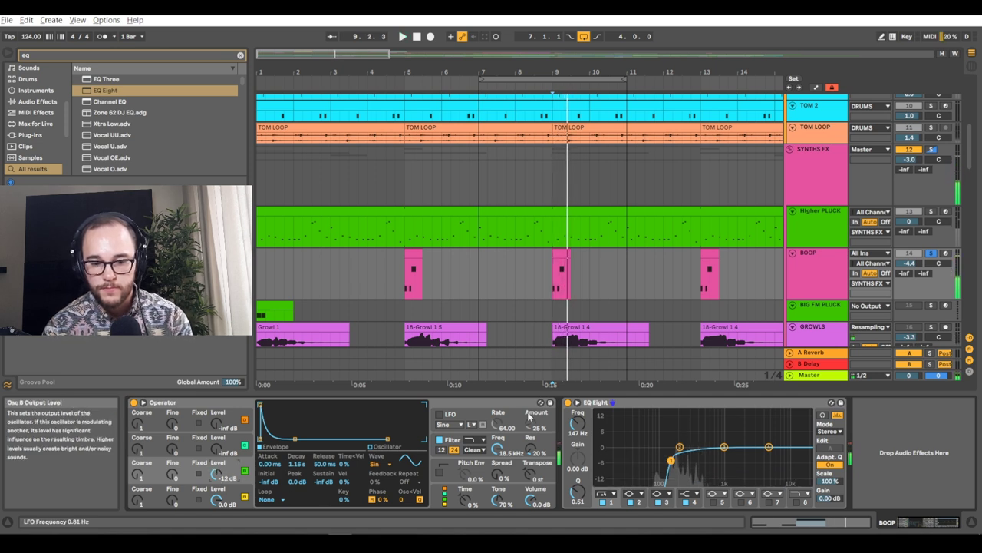
{"action": "mouse_move", "coordinate": [533, 497]}
{"action": "left_mouse_down"}
{"action": "mouse_move", "coordinate": [533, 508]}
{"action": "mouse_move", "coordinate": [531, 493]}
{"action": "left_mouse_up"}
{"action": "key", "text": "space"}
{"action": "key", "text": "space"}
{"action": "key", "text": "space"}
{"action": "key", "text": "space"}
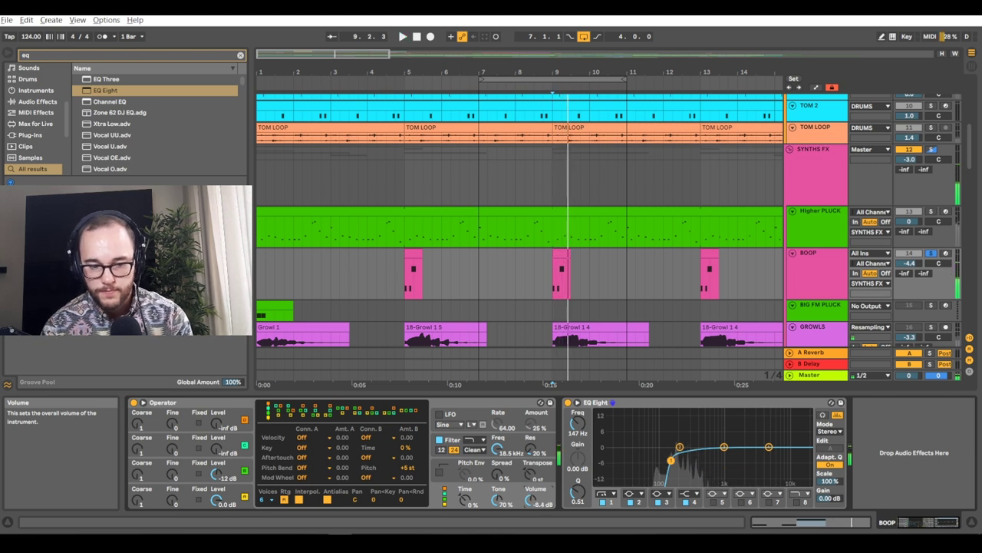
- Add a Reverb with a 1.07 s decay time to the BOOP track and unsolo the tracks
{"action": "key", "text": "ctrl+f"}
{"action": "type", "text": "rev"}
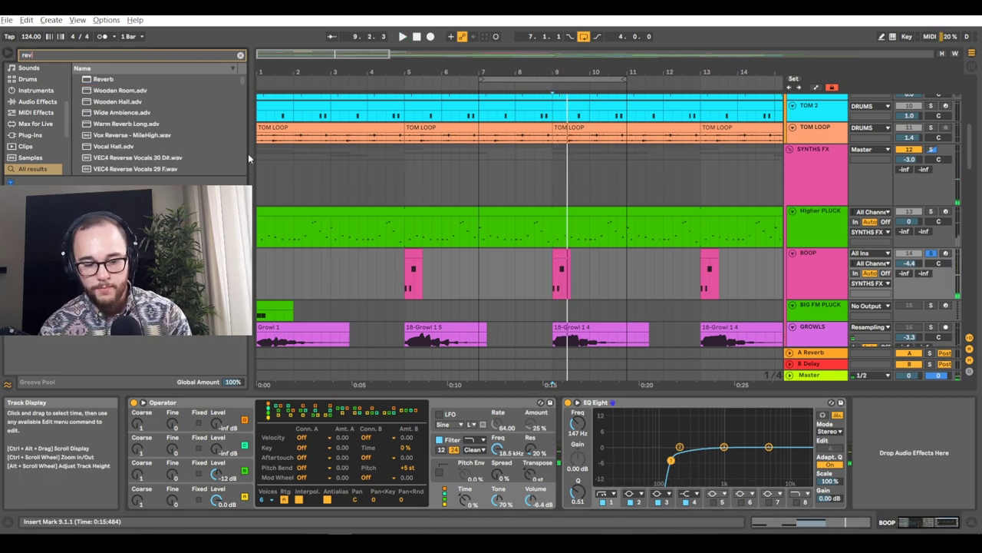
{"action": "key", "text": "Down"}
{"action": "key", "text": "Return"}
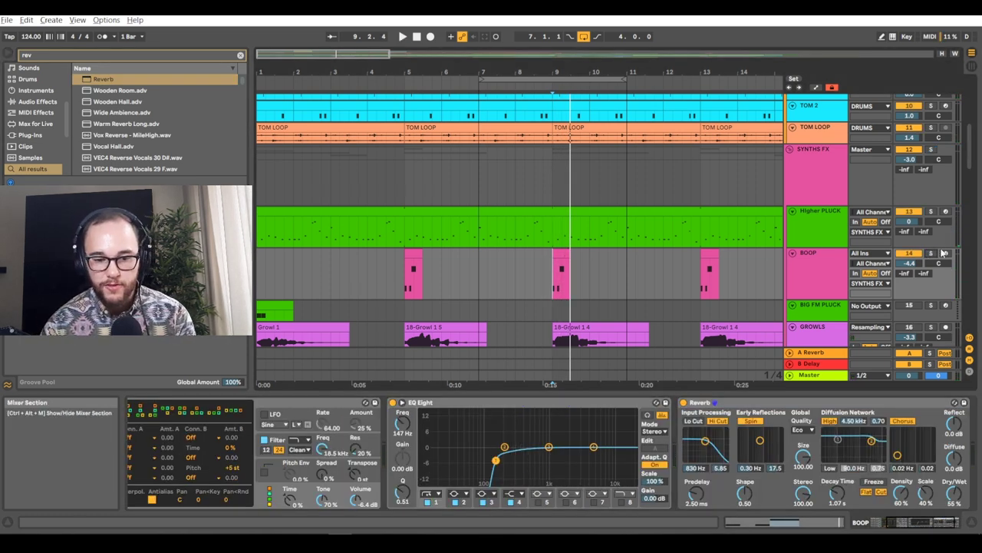
- Set BOOP's track volume to 6.0 and, in its EQ Eight, cut 3.60 dB at 178 Hz and boost the high shelf 5.58 dB at 599 Hz
{"action": "scroll", "coordinate": [533, 249], "scroll_direction": "down", "scroll_amount": 2}
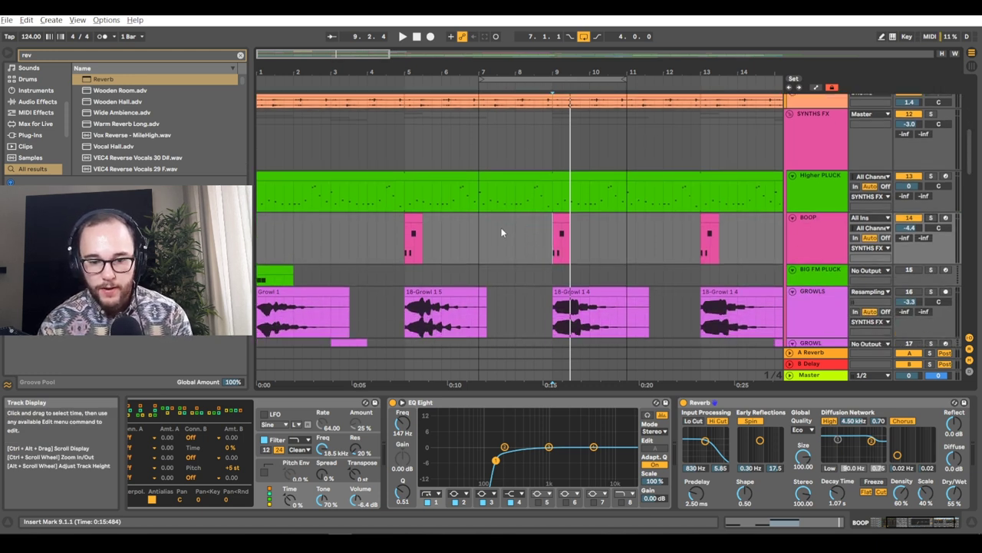
{"action": "left_click_drag", "start_coordinate": [563, 240], "coordinate": [551, 241]}
{"action": "left_click", "coordinate": [931, 219]}
{"action": "left_click", "coordinate": [930, 219]}
{"action": "left_click", "coordinate": [541, 229]}
{"action": "key", "text": "space"}
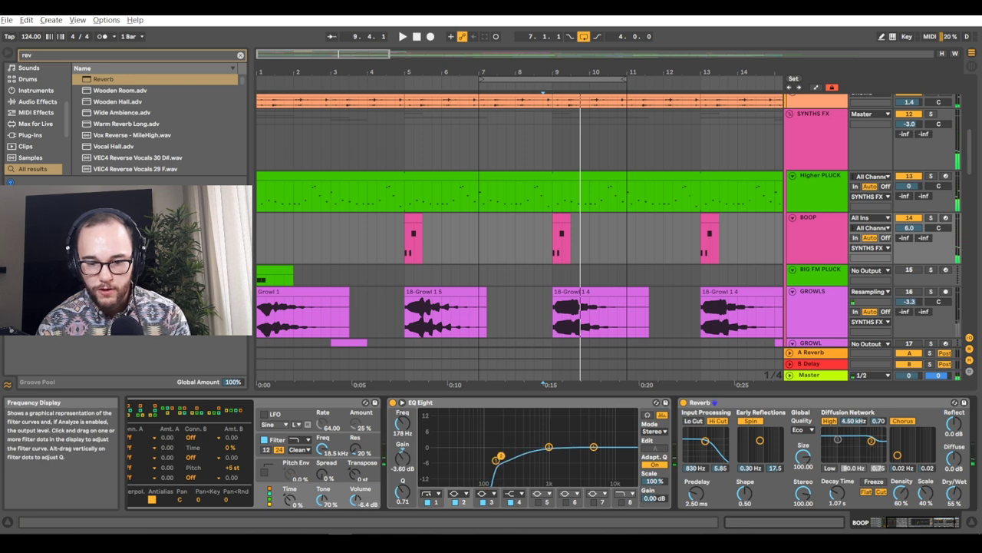
{"action": "left_click_drag", "start_coordinate": [593, 449], "coordinate": [535, 435]}
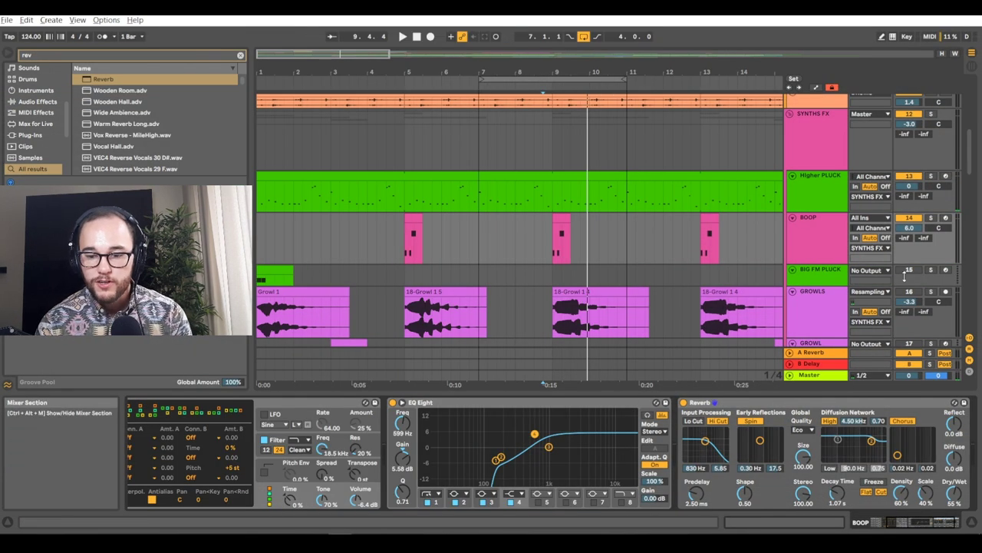
- Activate the BIG FM PLUCK track with a copy of its clip at bar 7, and load Operator onto it
{"action": "left_click", "coordinate": [909, 271]}
{"action": "left_click_drag", "start_coordinate": [280, 269], "coordinate": [500, 271]}
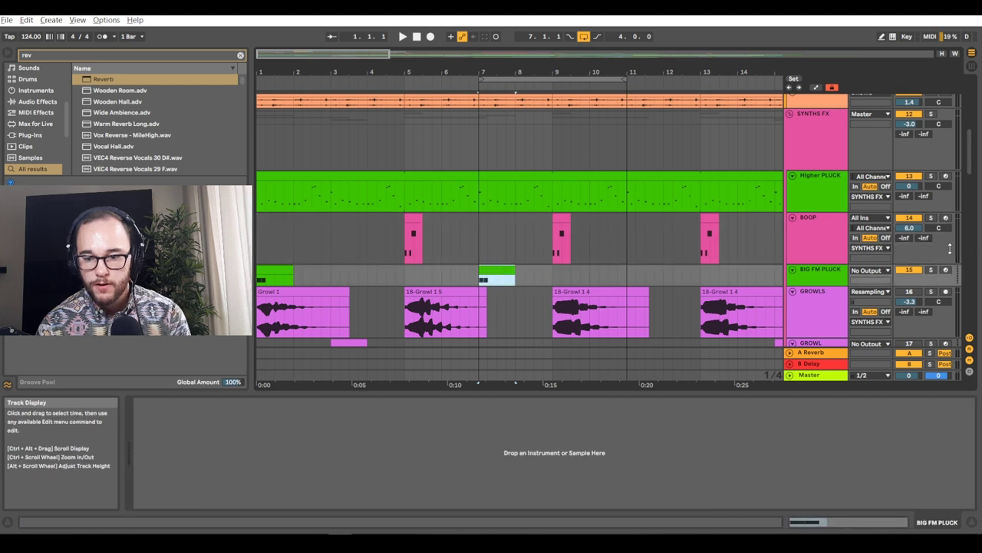
{"action": "type", "text": "per"}
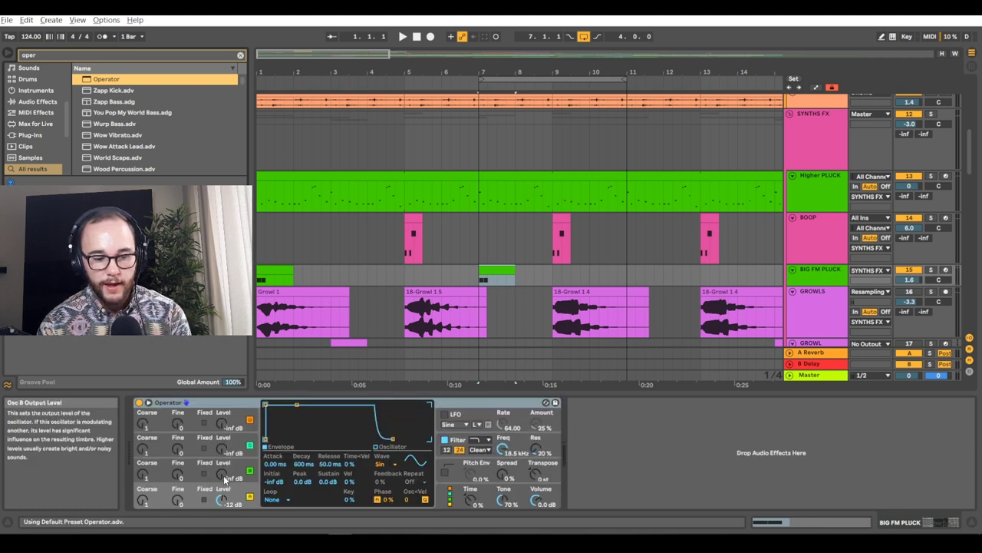
- In BIG FM PLUCK's Operator, set Osc B to -17 dB with 531 ms decay and -inf dB sustain, and Osc A's coarse tuning to 3
{"action": "left_click_drag", "start_coordinate": [297, 405], "coordinate": [296, 407]}
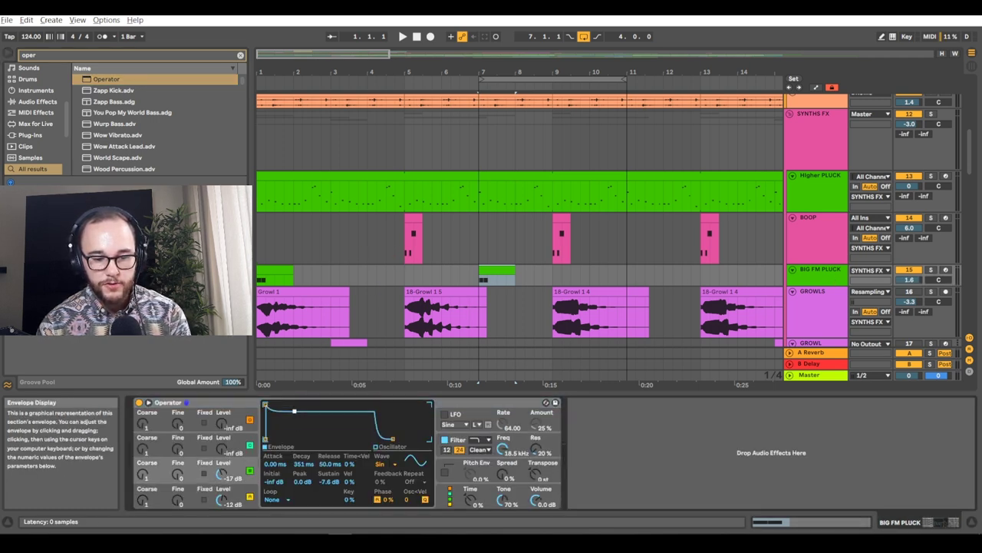
{"action": "left_click_drag", "start_coordinate": [302, 463], "coordinate": [301, 456]}
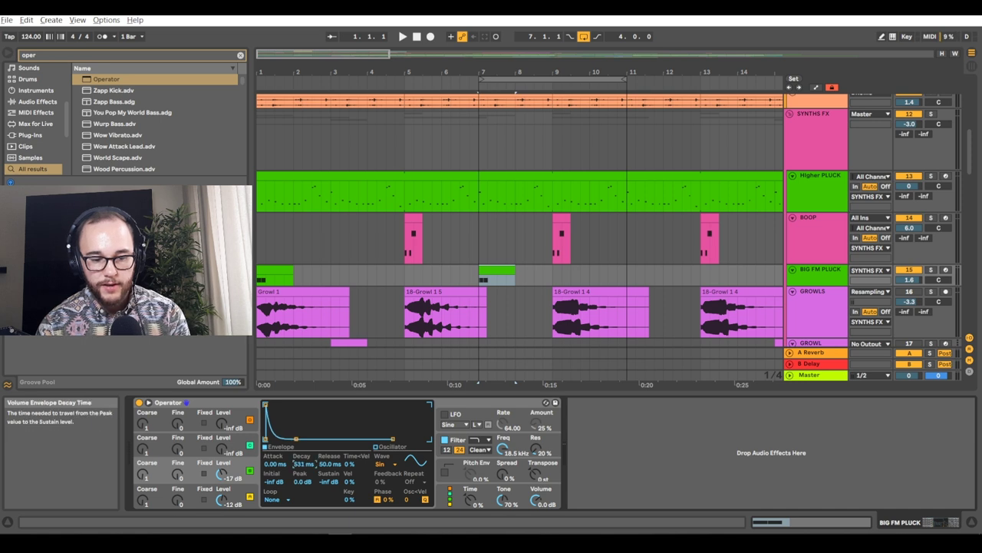
{"action": "left_click", "coordinate": [205, 495]}
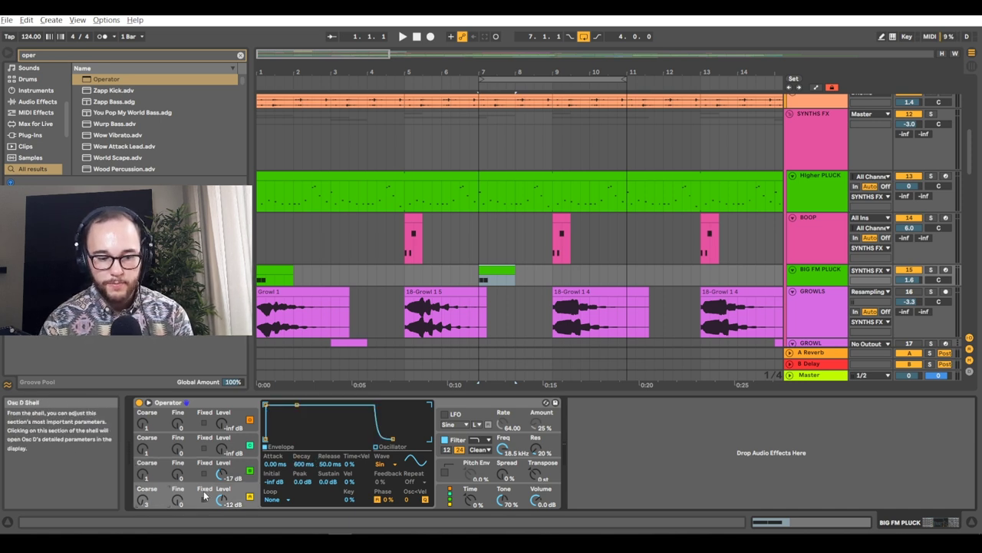
- In BIG FM PLUCK's Operator, set Osc B's coarse tuning to 4 and level to -10 dB while auditioning the track soloed
{"action": "left_click", "coordinate": [143, 475]}
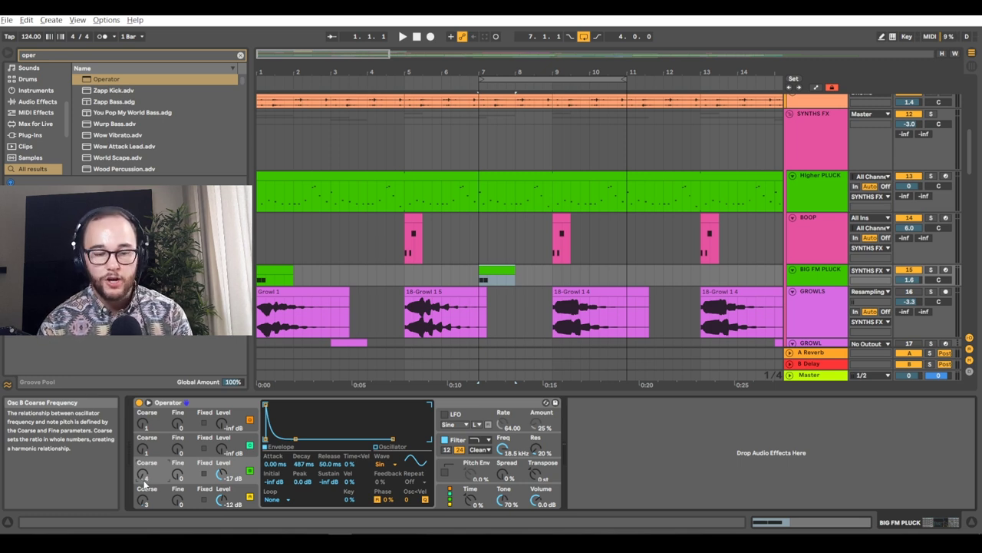
{"action": "key", "text": "space"}
{"action": "left_click", "coordinate": [931, 270]}
{"action": "key", "text": "space"}
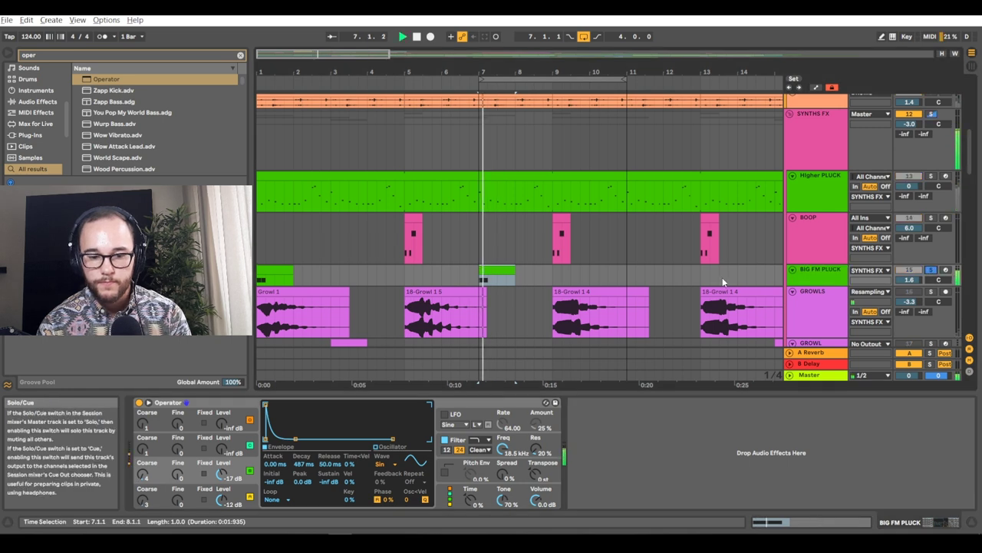
{"action": "key", "text": "space"}
{"action": "key", "text": "space"}
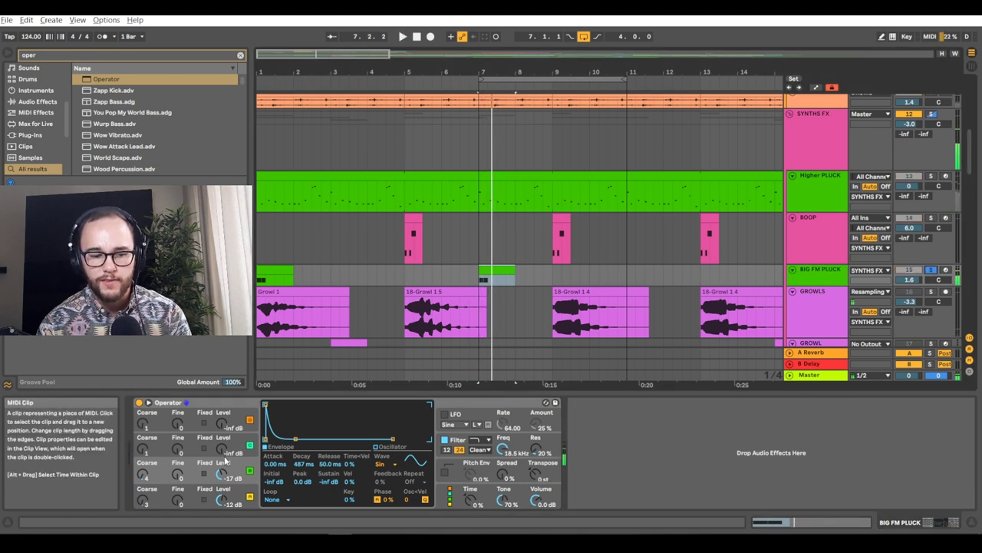
{"action": "key", "text": "space"}
{"action": "key", "text": "space"}
{"action": "key", "text": "space"}
{"action": "key", "text": "space"}
{"action": "left_click_drag", "start_coordinate": [221, 476], "coordinate": [221, 455]}
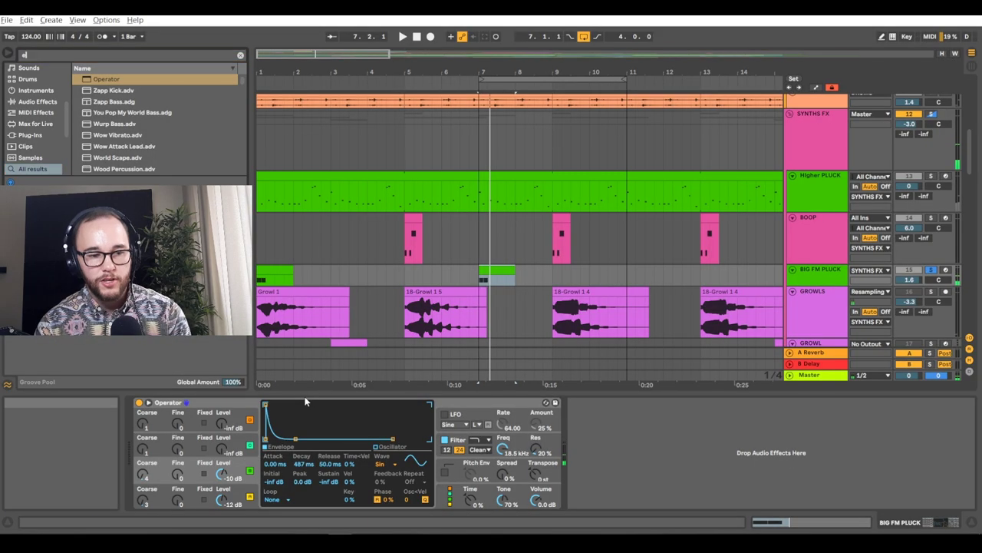
- Add an EQ Eight to BIG FM PLUCK and move its low cut to 150 Hz during playback
{"action": "type", "text": "eq"}
{"action": "key", "text": "Down"}
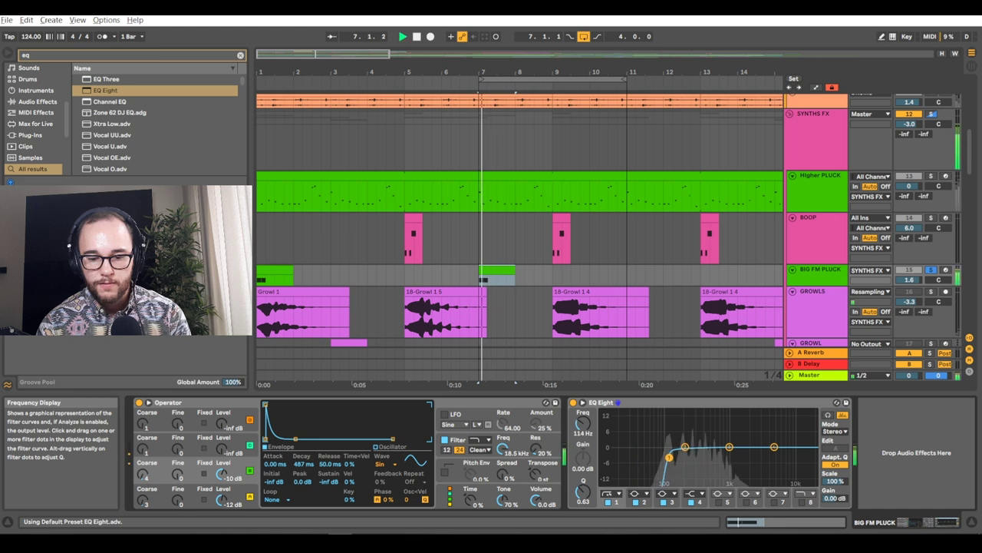
{"action": "left_click_drag", "start_coordinate": [670, 457], "coordinate": [677, 457]}
{"action": "key", "text": "space"}
{"action": "key", "text": "space"}
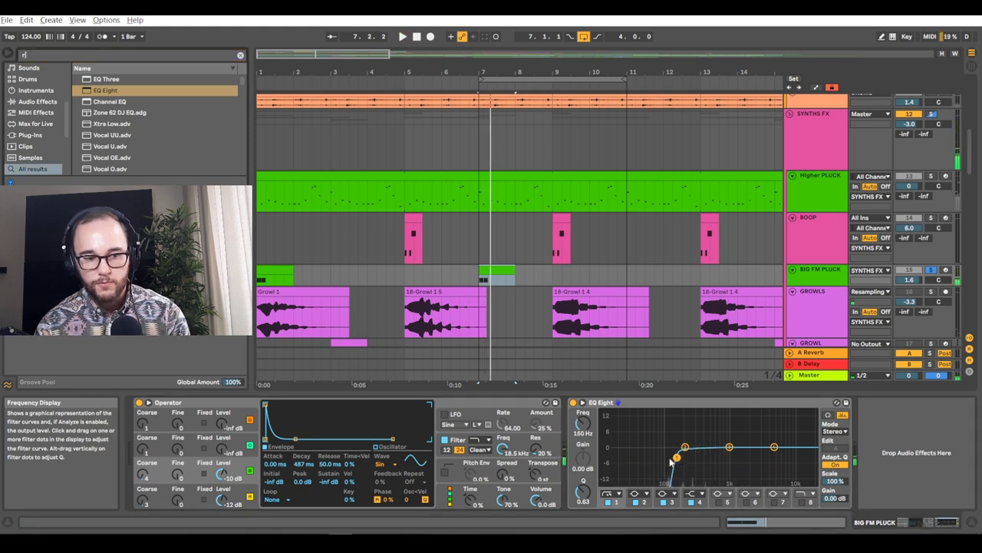
- Add a Reverb to BIG FM PLUCK with low cut enabled and its input filter at 2.12 kHz, width 6.52
{"action": "key", "text": "ctrl+f"}
{"action": "type", "text": "rev"}
{"action": "key", "text": "Down"}
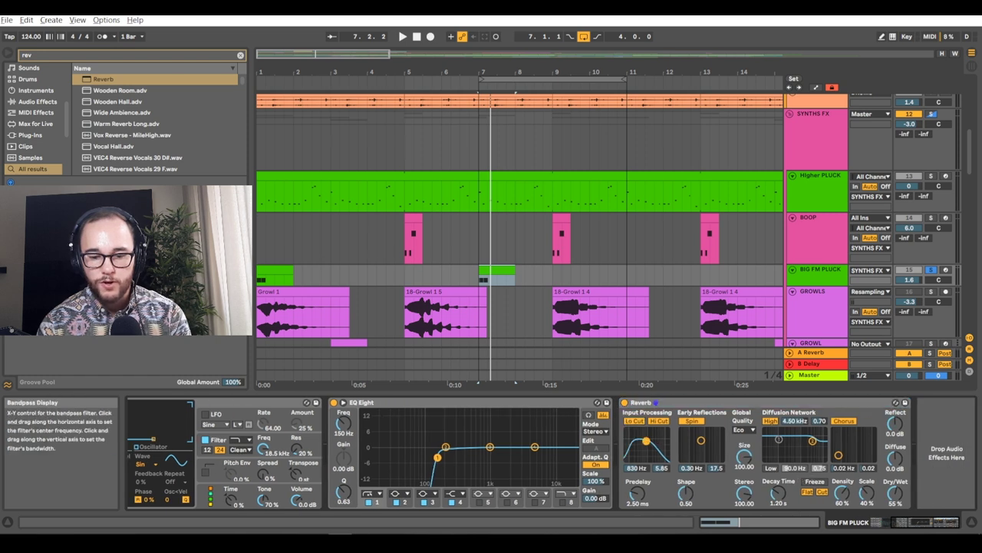
{"action": "key", "text": "space"}
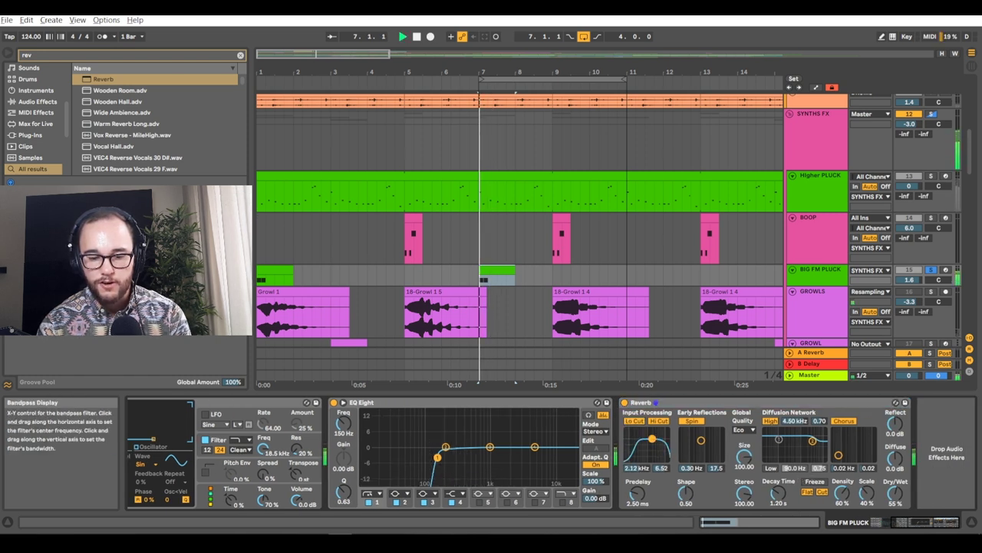
{"action": "key", "text": "space"}
{"action": "key", "text": "space"}
- Set the BIG FM PLUCK Reverb's dry/wet to 39% and decay time to 2.11 s while auditioning the clip
{"action": "left_click_drag", "start_coordinate": [895, 494], "coordinate": [895, 509]}
{"action": "key", "text": "space"}
{"action": "key", "text": "space"}
{"action": "key", "text": "space"}
{"action": "key", "text": "space"}
{"action": "left_click_drag", "start_coordinate": [782, 499], "coordinate": [782, 487]}
{"action": "key", "text": "space"}
{"action": "key", "text": "space"}
{"action": "key", "text": "space"}
- Set BIG FM PLUCK's track volume to 6.0 and Operator's Osc A release to 146 ms, audition it, and unsolo the track
{"action": "left_click_drag", "start_coordinate": [909, 280], "coordinate": [909, 271]}
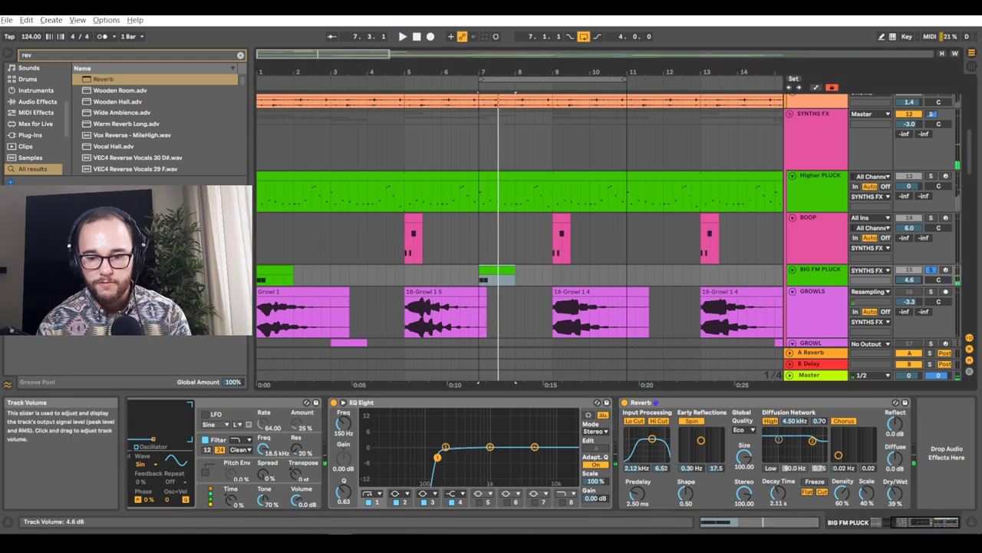
{"action": "key", "text": "space"}
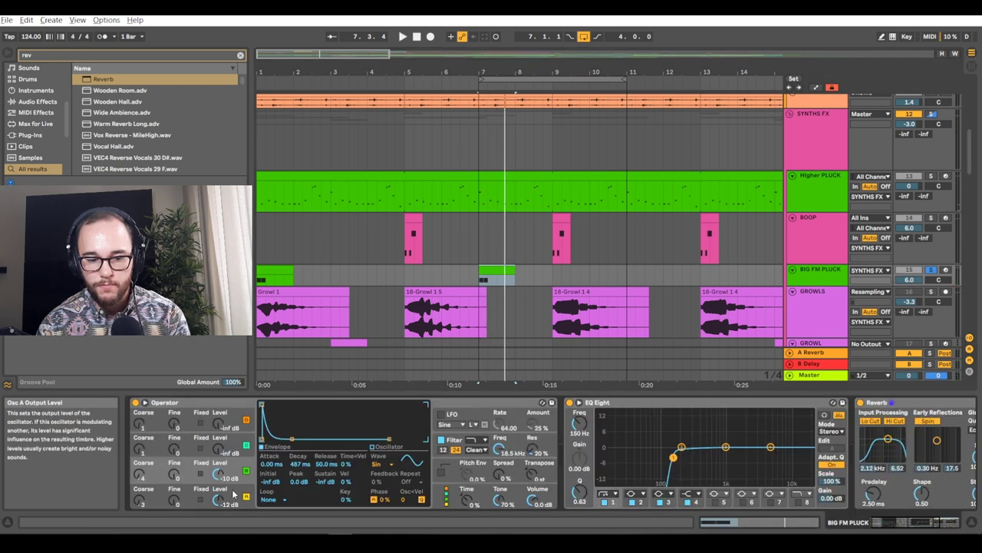
{"action": "left_click", "coordinate": [229, 494]}
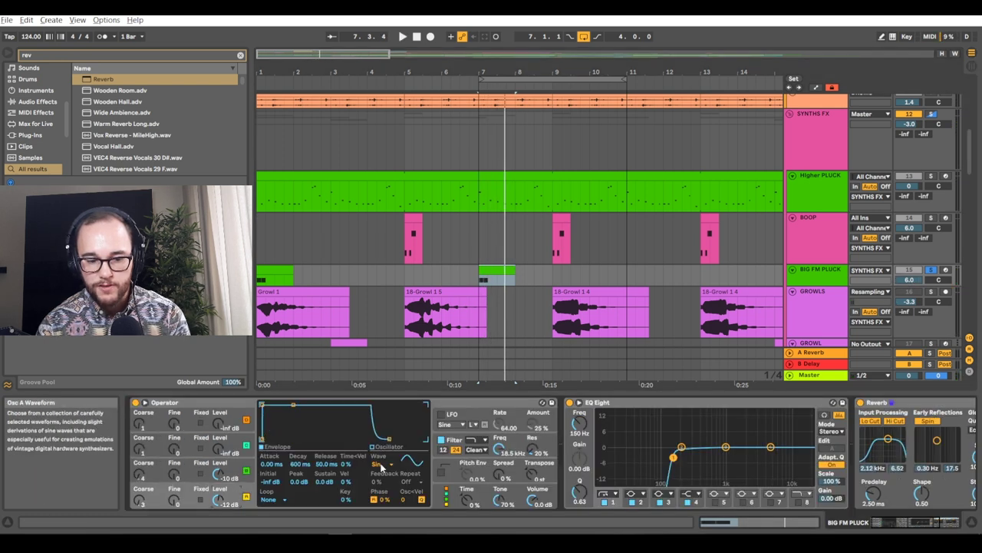
{"action": "left_click_drag", "start_coordinate": [332, 467], "coordinate": [332, 454]}
{"action": "key", "text": "space"}
{"action": "key", "text": "space"}
{"action": "key", "text": "space"}
{"action": "key", "text": "space"}
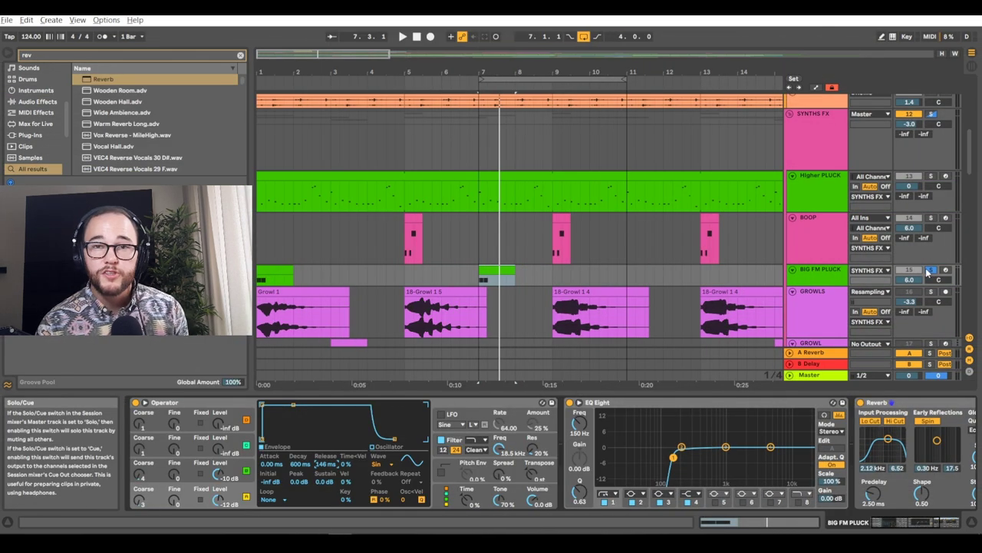
{"action": "left_click", "coordinate": [928, 271]}
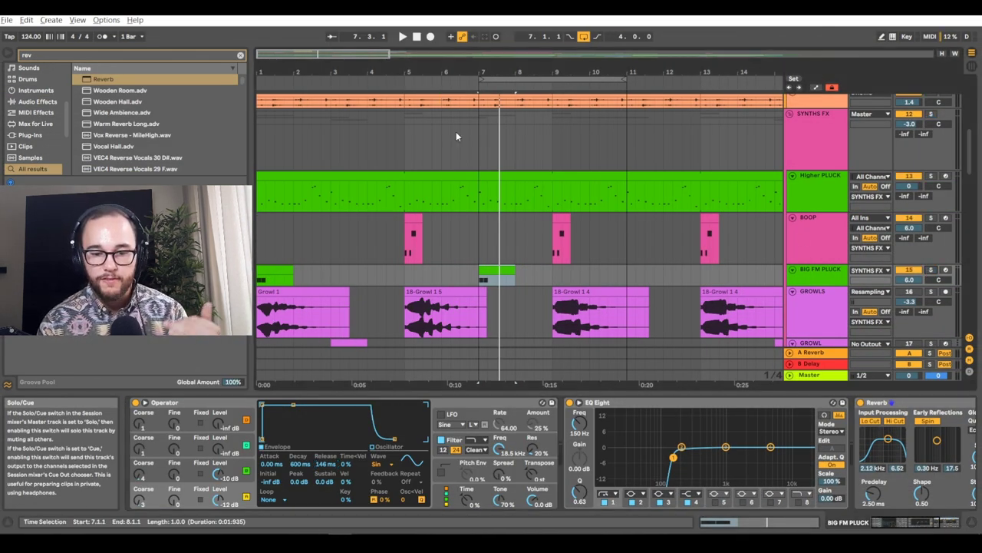
- Solo the GROWLS track and listen to its audio clip from bar 9
{"action": "left_click", "coordinate": [553, 238]}
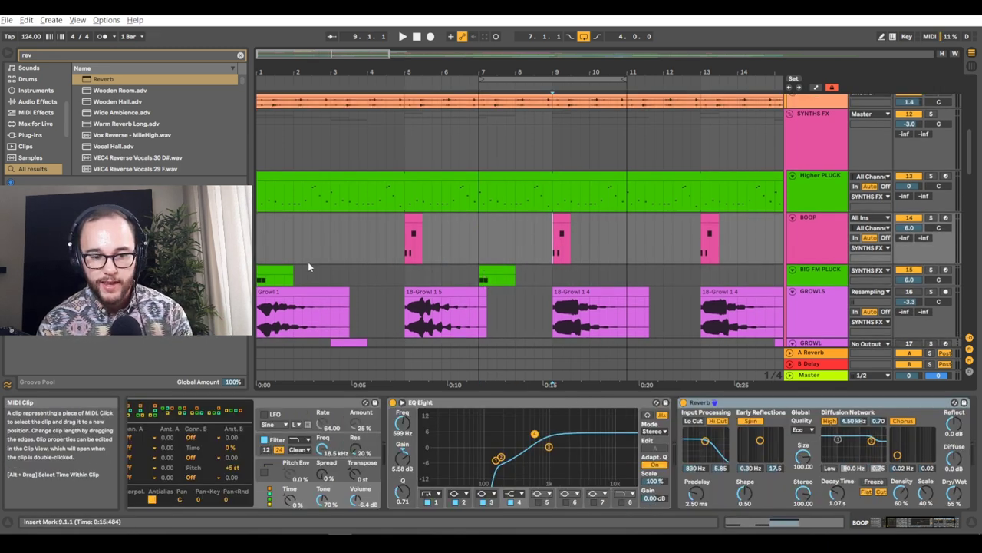
{"action": "left_click", "coordinate": [286, 270]}
{"action": "scroll", "coordinate": [362, 274], "scroll_direction": "down", "scroll_amount": 2}
{"action": "scroll", "coordinate": [368, 282], "scroll_direction": "down", "scroll_amount": 2}
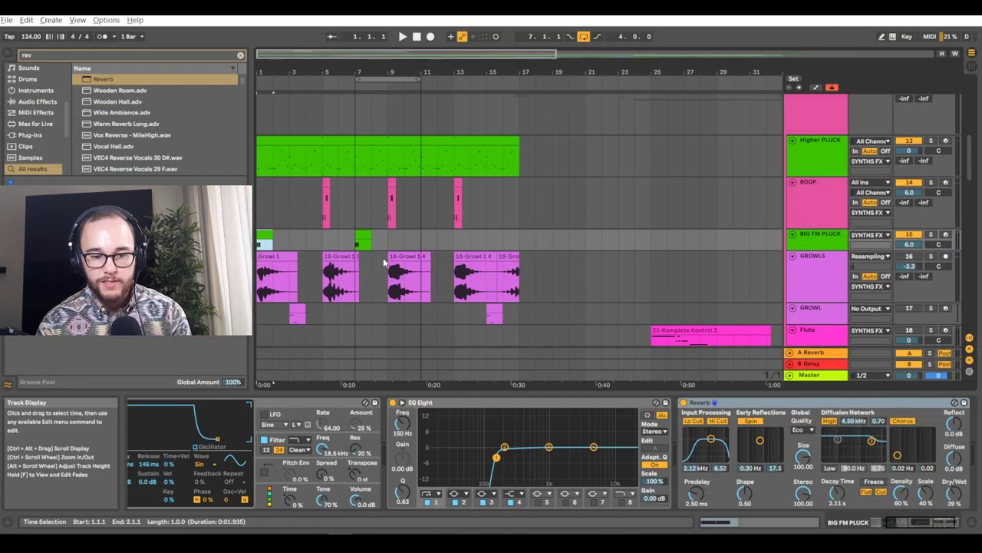
{"action": "scroll", "coordinate": [384, 263], "scroll_direction": "up", "scroll_amount": 4, "text": "ctrl"}
{"action": "scroll", "coordinate": [485, 257], "scroll_direction": "down", "scroll_amount": 1}
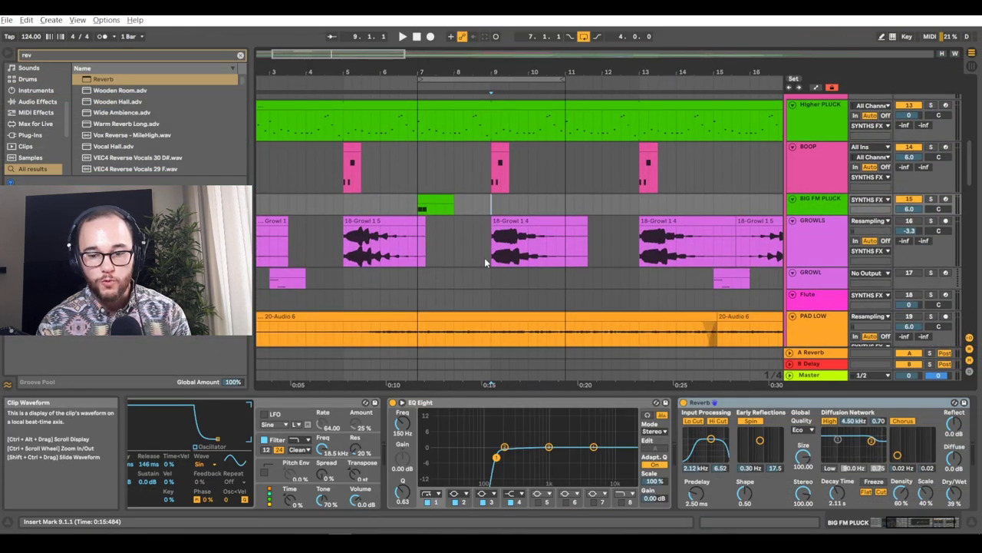
{"action": "left_click", "coordinate": [805, 240]}
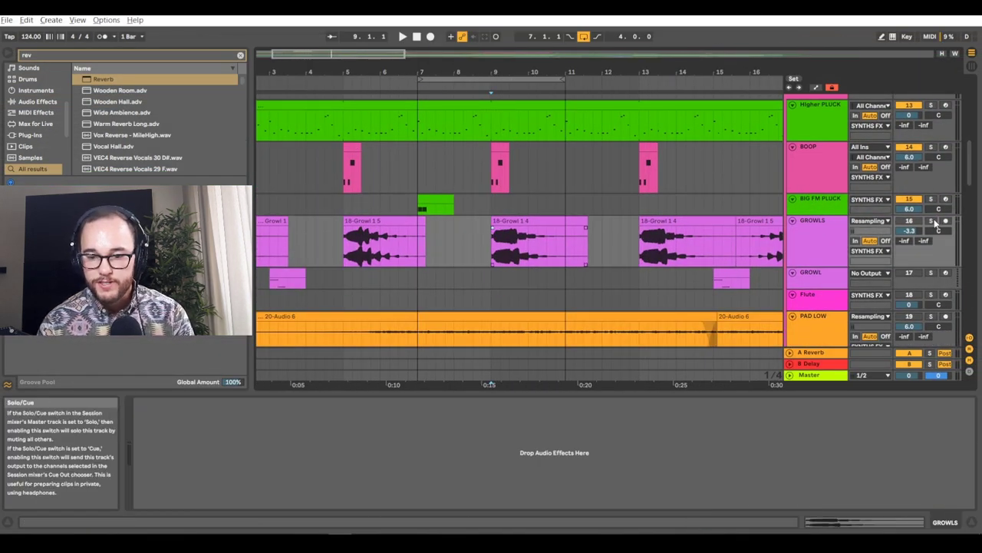
{"action": "left_click", "coordinate": [930, 221]}
{"action": "left_click", "coordinate": [498, 241]}
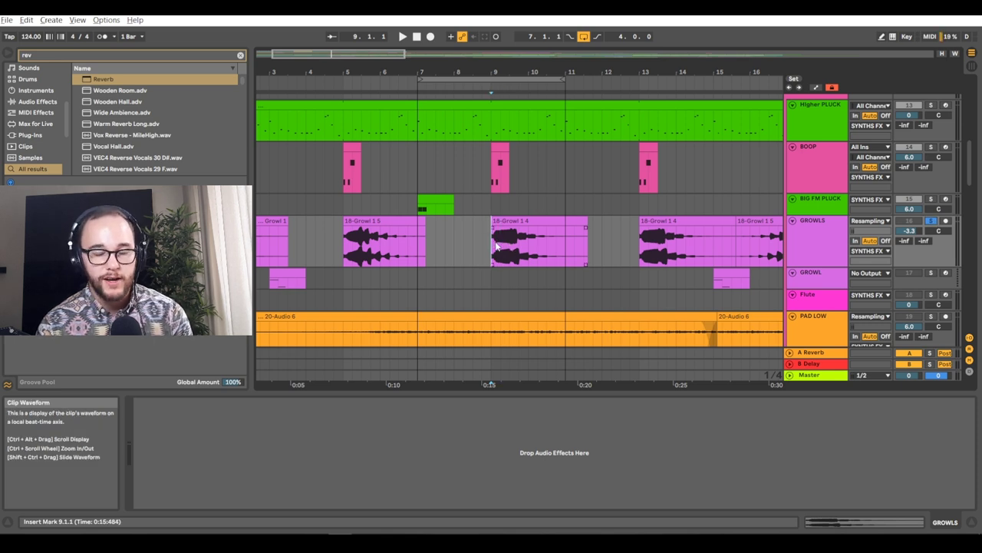
{"action": "key", "text": "space"}
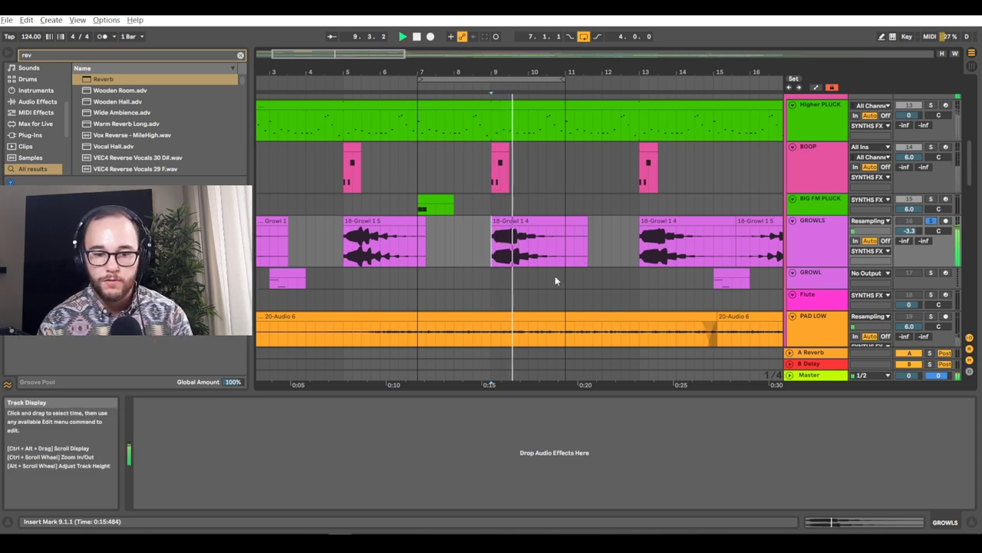
{"action": "scroll", "coordinate": [555, 276], "scroll_direction": "down", "scroll_amount": 3, "text": "ctrl"}
{"action": "left_click", "coordinate": [326, 240]}
{"action": "key", "text": "space"}
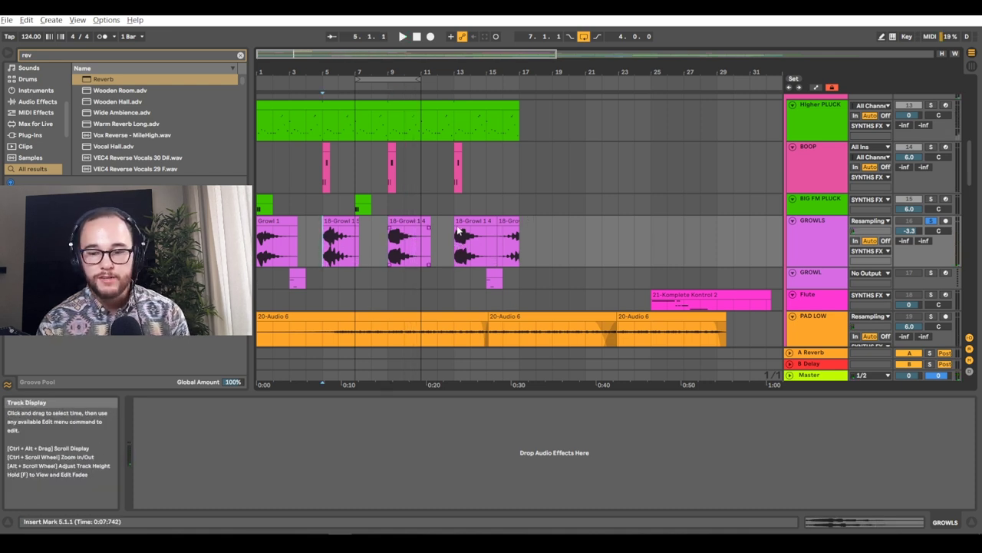
- Find Wavetable in the browser and load it onto the GROWL track
{"action": "left_click", "coordinate": [811, 202]}
{"action": "left_click", "coordinate": [813, 273]}
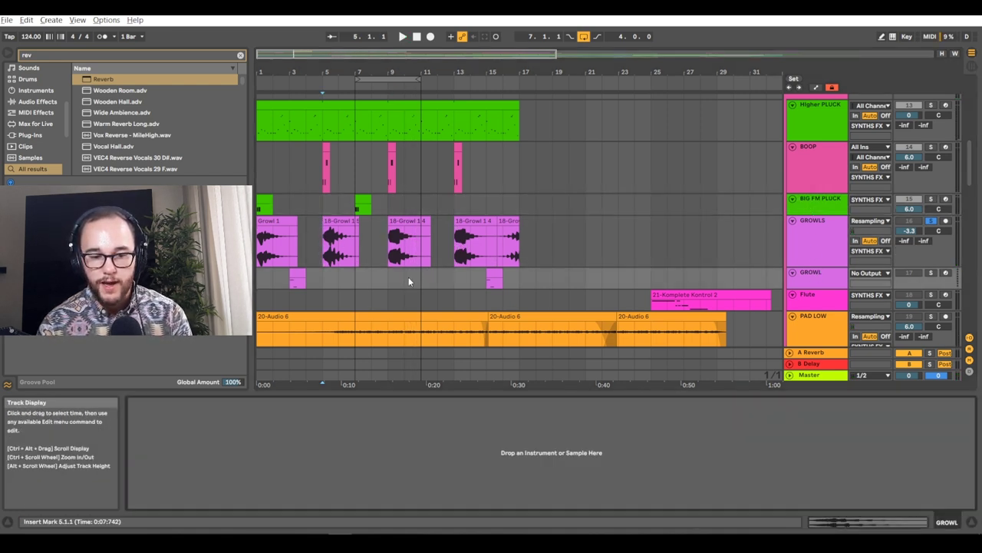
{"action": "left_click", "coordinate": [808, 277]}
{"action": "key", "text": "ctrl+f"}
{"action": "type", "text": "wace"}
{"action": "key", "text": "ctrl+a"}
{"action": "type", "text": "wave"}
{"action": "left_click_drag", "start_coordinate": [127, 79], "coordinate": [782, 194]}
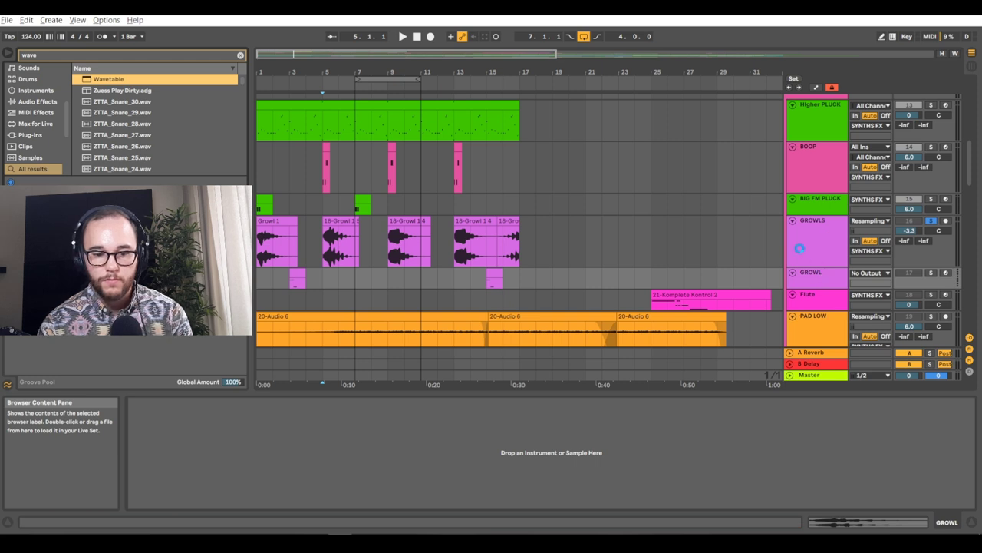
{"action": "key", "text": "Return"}
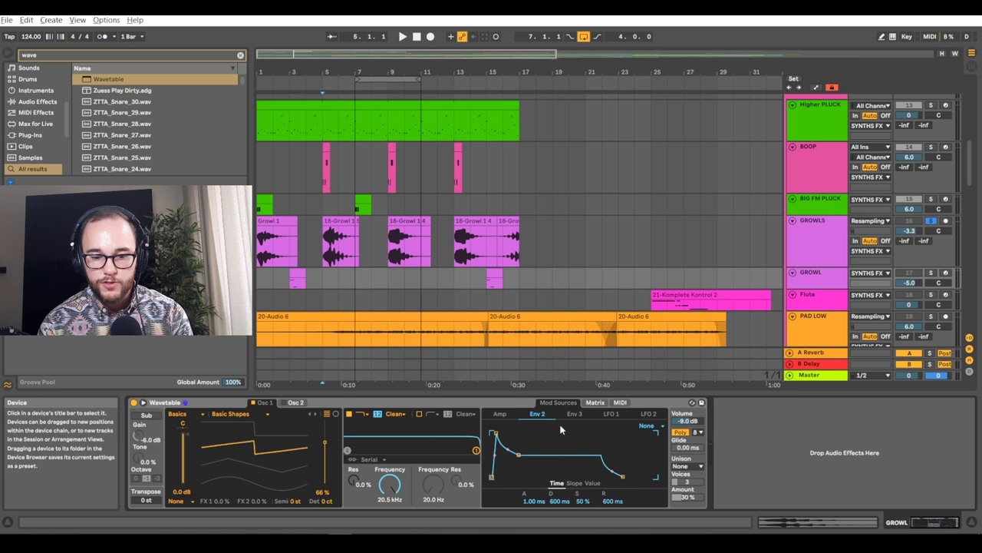
- In GROWL's Wavetable, set Filter 1's frequency to 181 Hz with Env 2 modulation of 66, and solo and arm the track
{"action": "left_click", "coordinate": [594, 402]}
{"action": "left_click_drag", "start_coordinate": [471, 449], "coordinate": [379, 449]}
{"action": "left_click", "coordinate": [377, 415]}
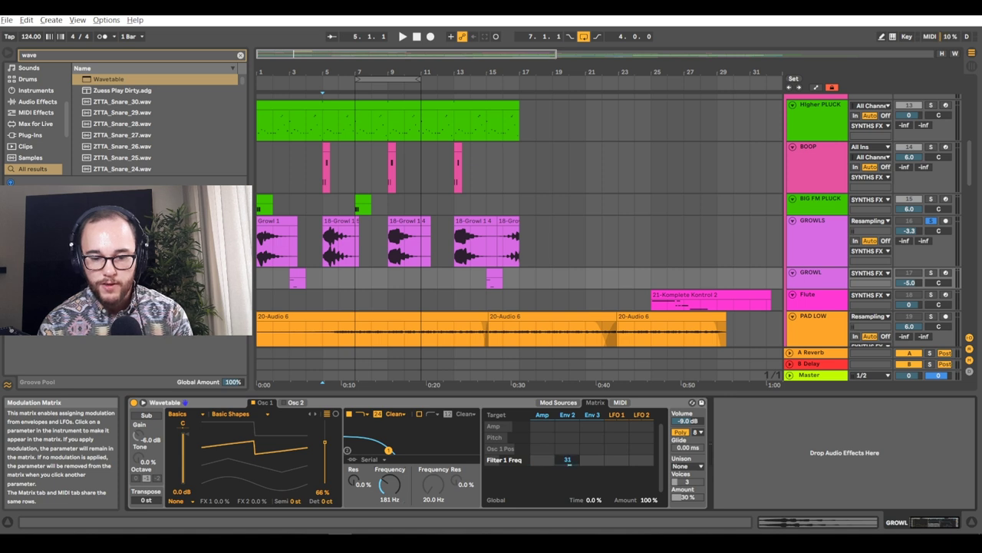
{"action": "left_click", "coordinate": [931, 274]}
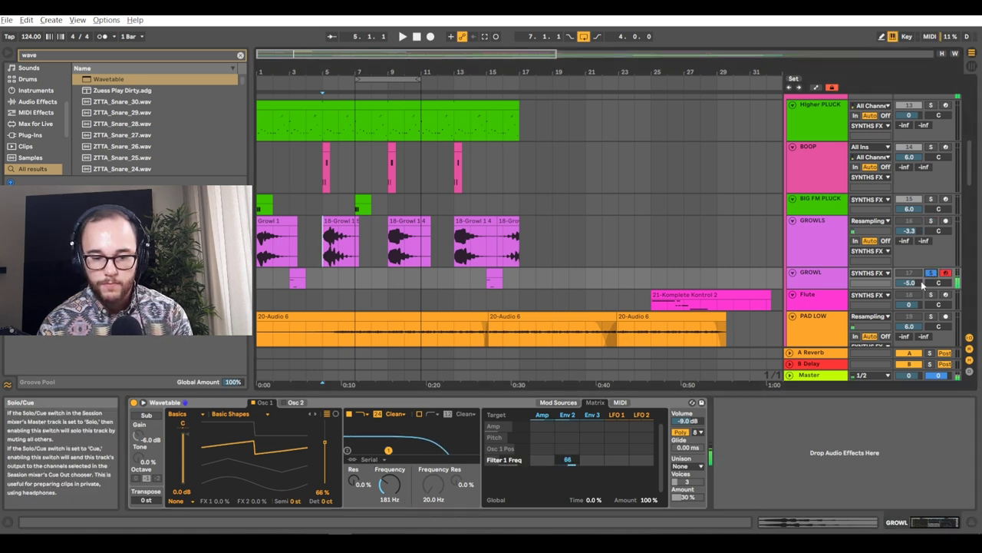
- In GROWL's Wavetable, set Env 2's attack to 466 ms and release to 1.33 s, and the Amp envelope's release to 1.79 s
{"action": "left_click", "coordinate": [567, 415]}
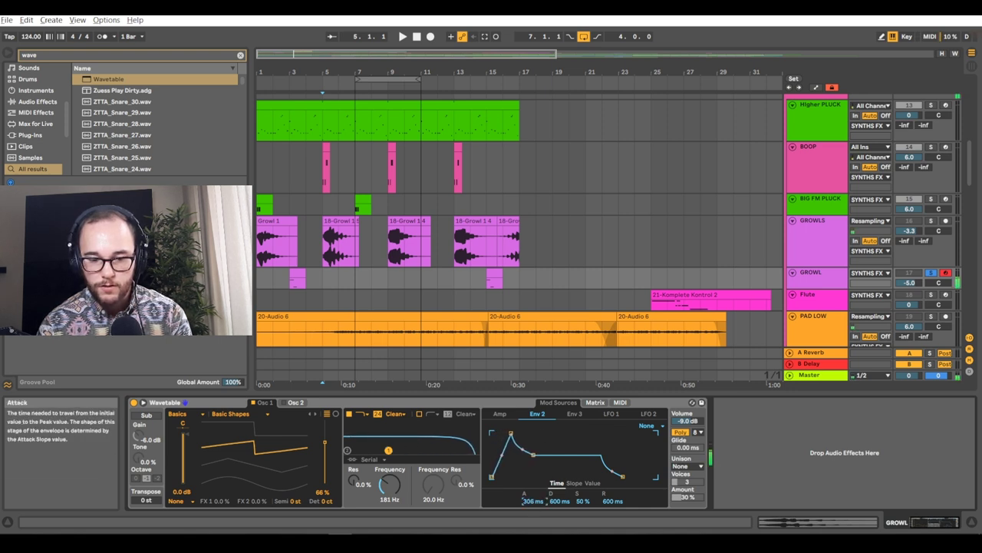
{"action": "left_click_drag", "start_coordinate": [613, 502], "coordinate": [613, 488]}
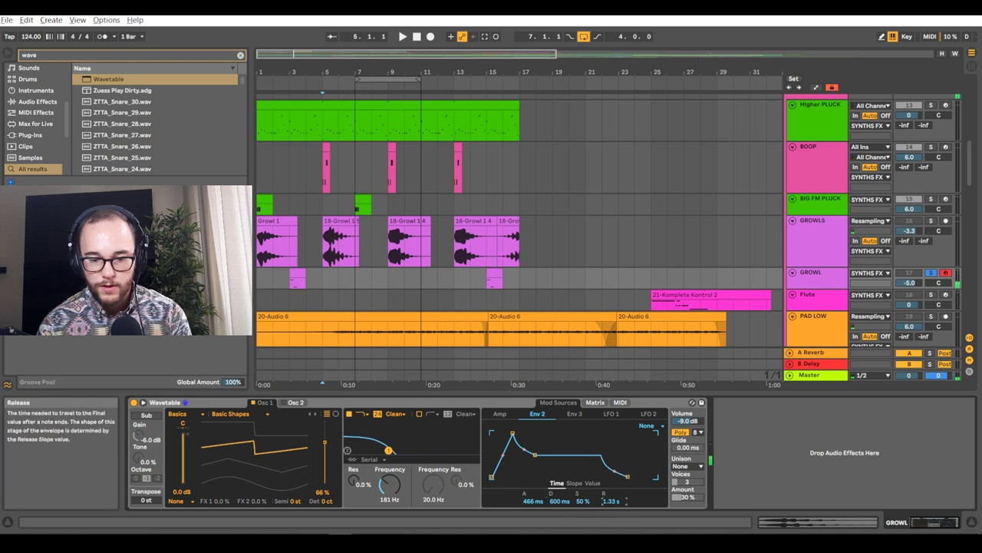
{"action": "left_click", "coordinate": [506, 416]}
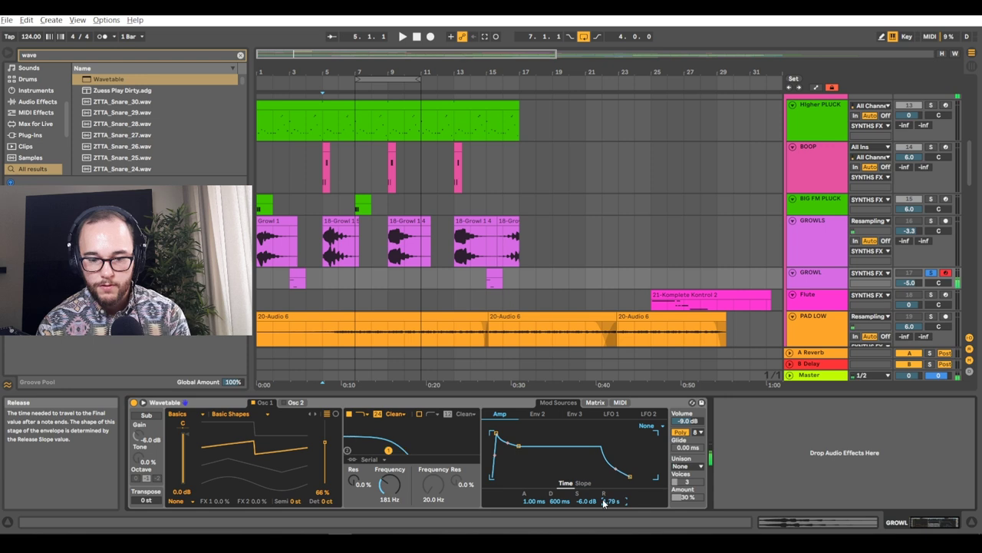
- Add the CamelCrusher distortion plug-in after Wavetable on the GROWL track
{"action": "key", "text": "ctrl+f"}
{"action": "type", "text": "camel"}
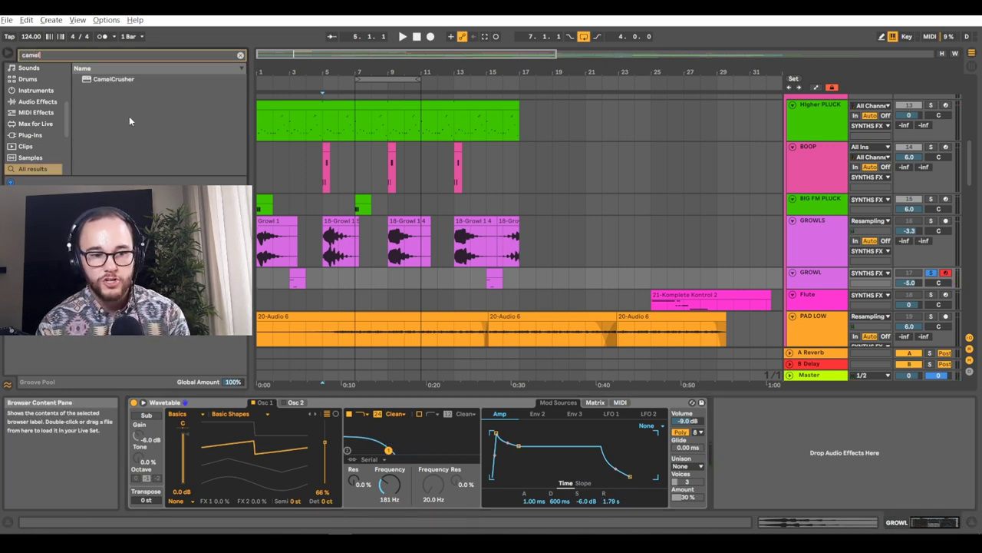
{"action": "left_click_drag", "start_coordinate": [114, 79], "coordinate": [742, 458]}
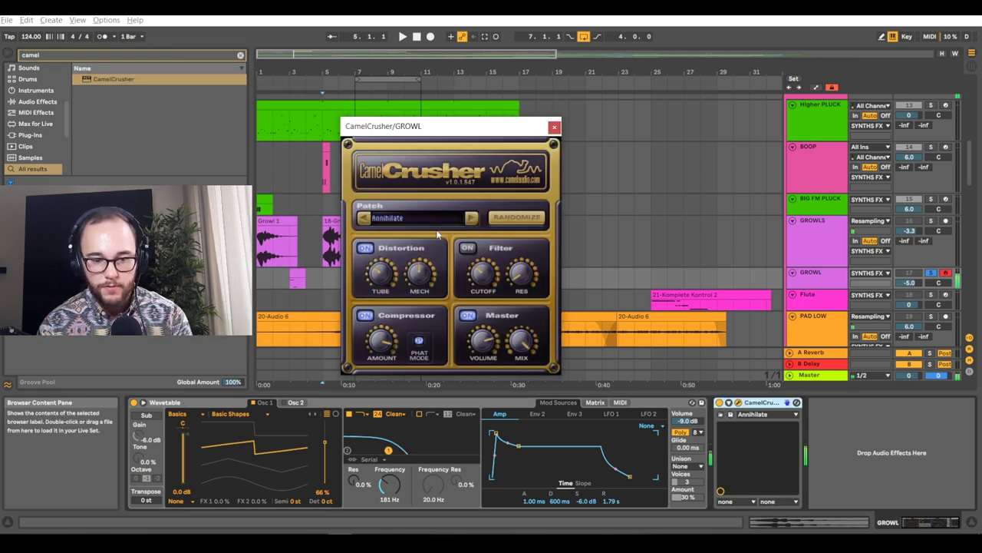
{"action": "left_click", "coordinate": [773, 422]}
- Add an EQ Eight after CamelCrusher on the GROWL track and set its low cut to 156 Hz
{"action": "key", "text": "ctrl+f"}
{"action": "type", "text": "eq"}
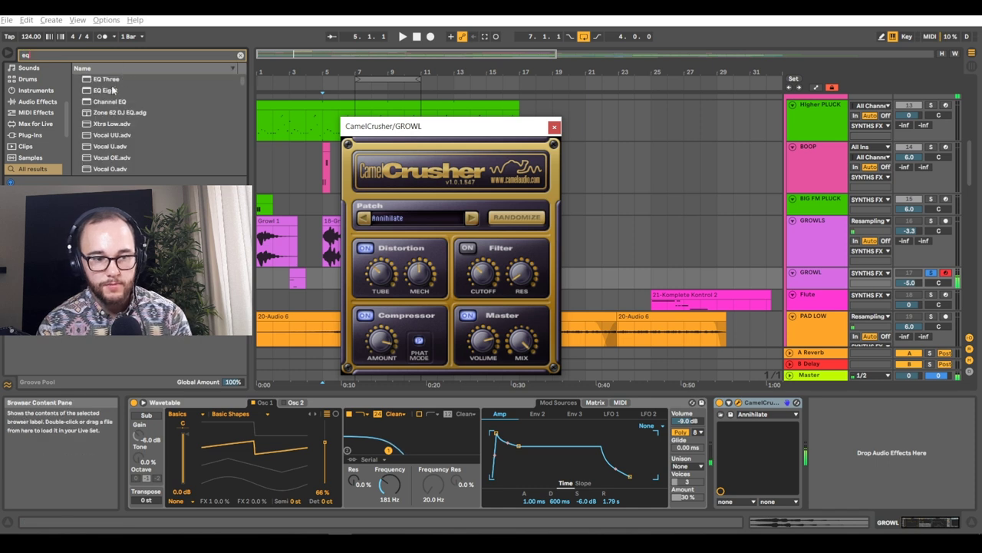
{"action": "key", "text": "Return"}
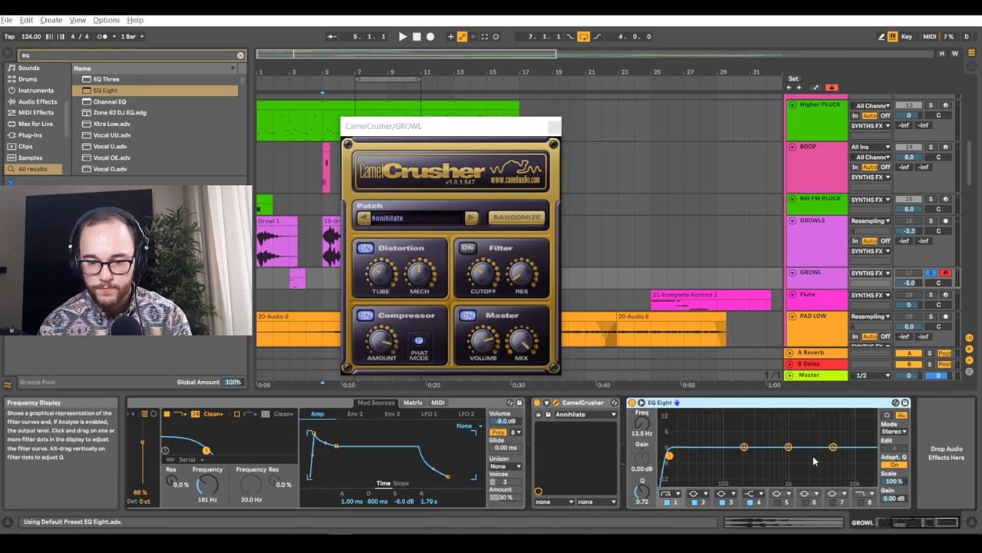
{"action": "left_click_drag", "start_coordinate": [669, 456], "coordinate": [737, 458]}
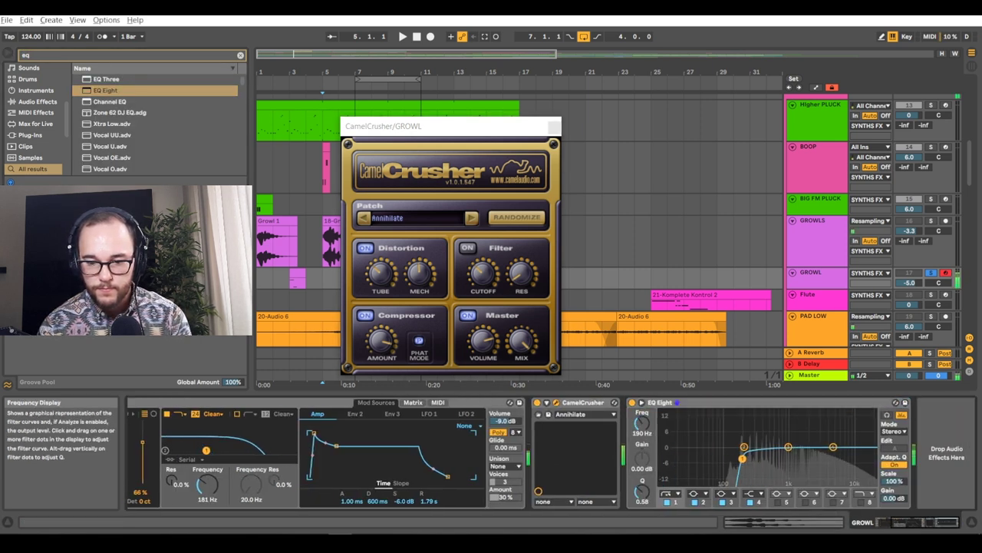
- Add a Reverb after the EQ Eight on the GROWL track
{"action": "key", "text": "ctrl+f"}
{"action": "type", "text": "rev"}
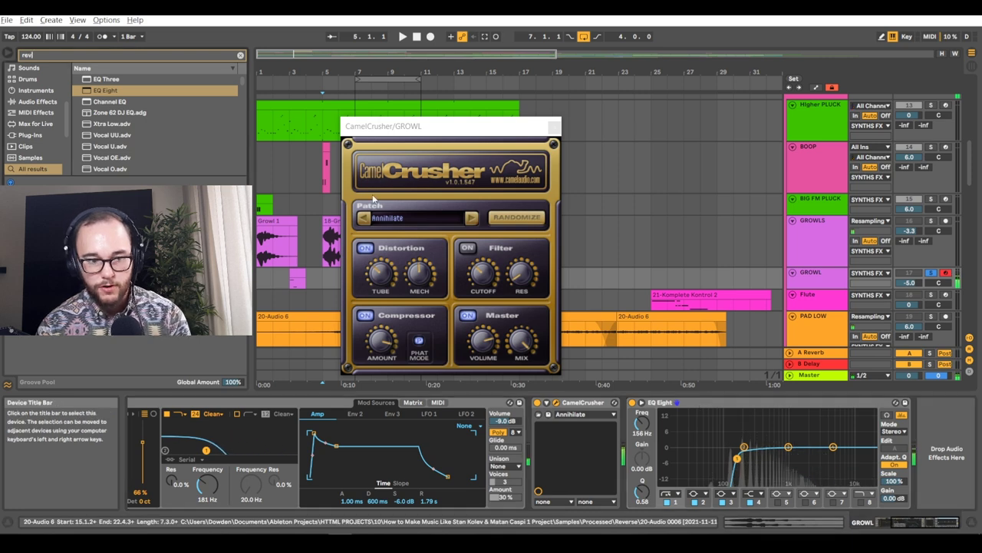
{"action": "left_click_drag", "start_coordinate": [103, 82], "coordinate": [920, 458]}
{"action": "left_click_drag", "start_coordinate": [854, 466], "coordinate": [821, 462]}
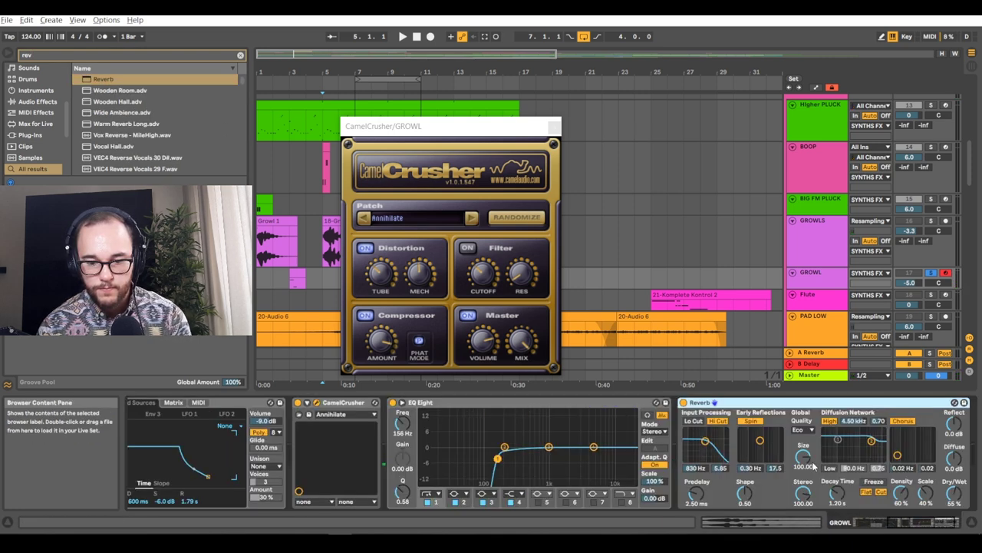
- Close the CamelCrusher window of the GROWL track
{"action": "left_click", "coordinate": [418, 128]}
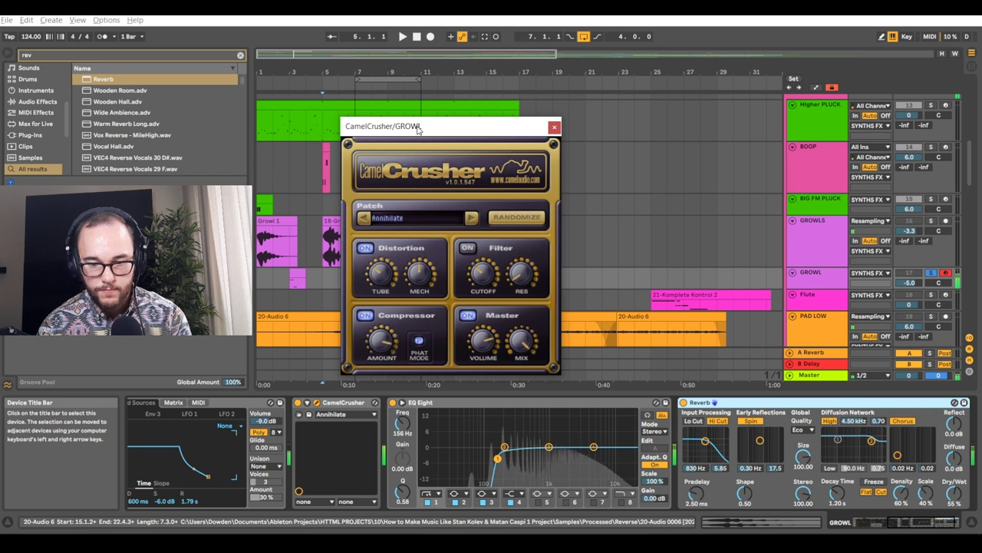
{"action": "scroll", "coordinate": [729, 401], "scroll_direction": "up", "scroll_amount": 1}
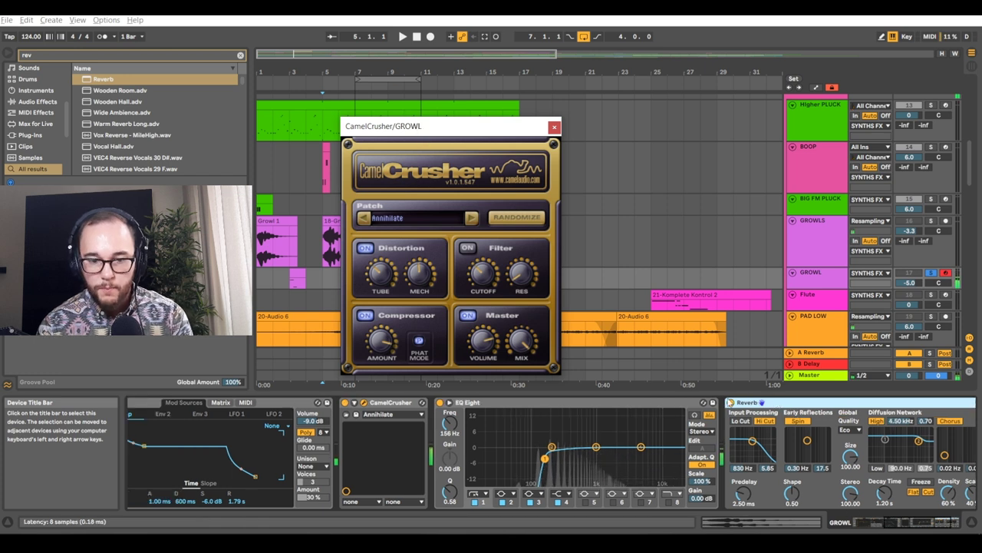
{"action": "left_click", "coordinate": [554, 128]}
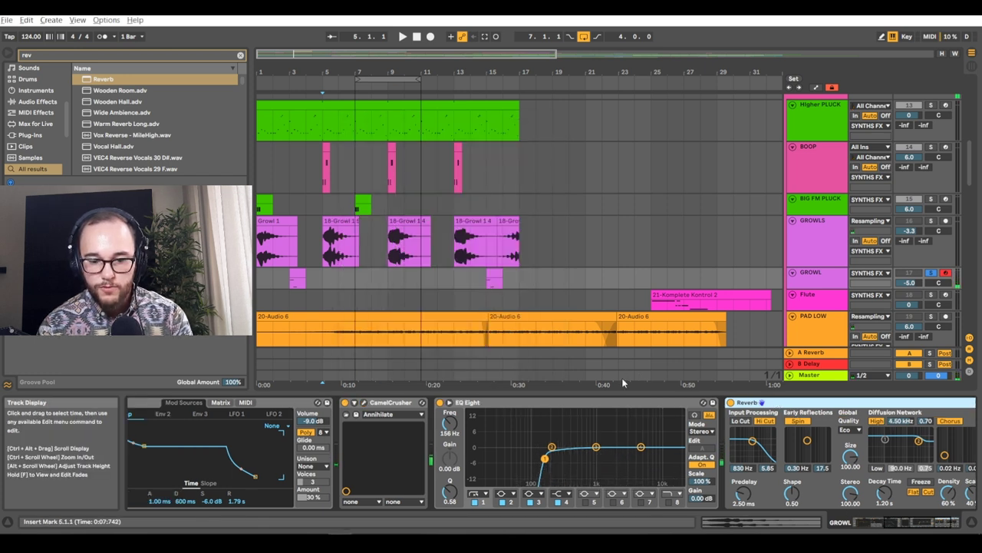
- Solo the GROWL track and play its MIDI clip from bar 3 to hear the processed sound
{"action": "left_click", "coordinate": [391, 235]}
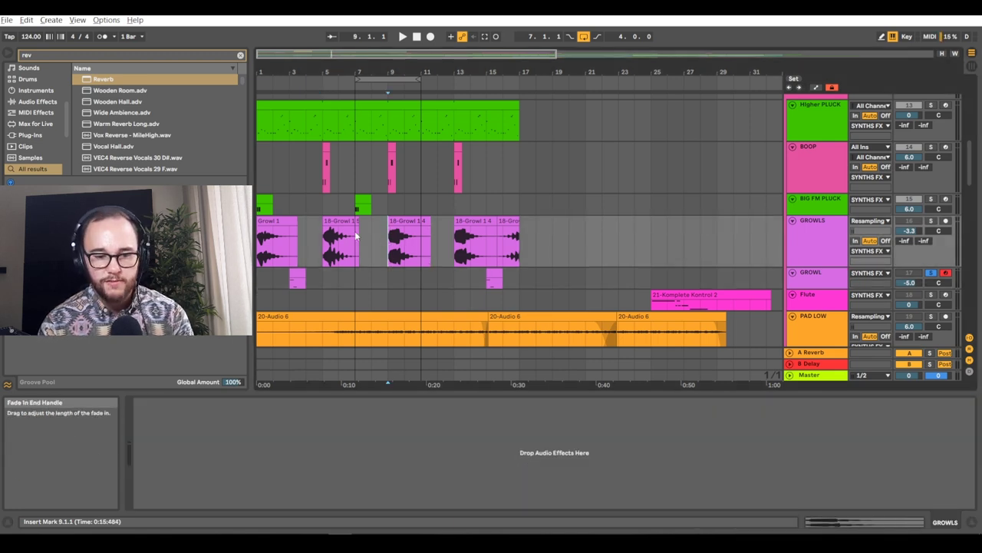
{"action": "left_click", "coordinate": [306, 242]}
{"action": "left_click", "coordinate": [824, 202]}
{"action": "left_click", "coordinate": [821, 234]}
{"action": "left_click", "coordinate": [823, 276]}
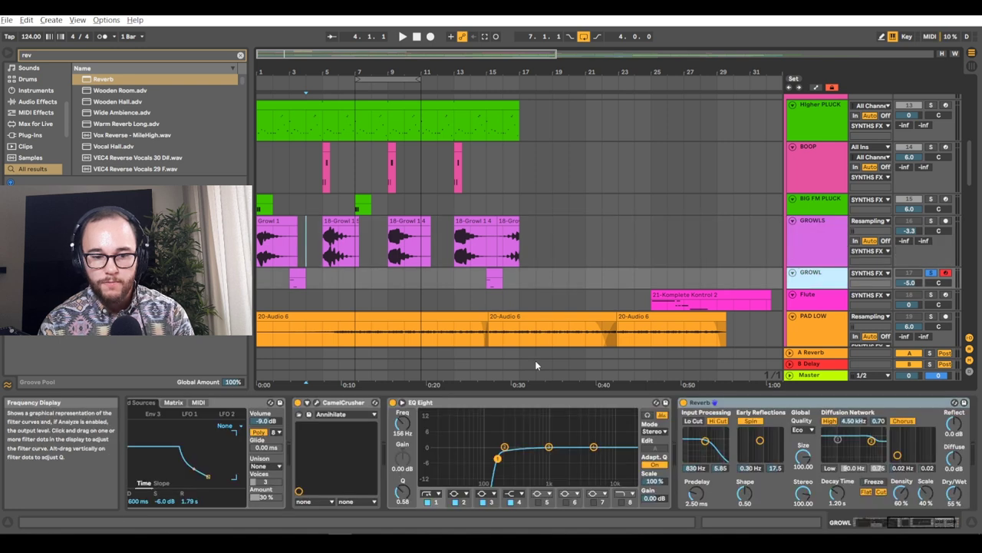
{"action": "left_click", "coordinate": [355, 208]}
{"action": "left_click", "coordinate": [300, 281]}
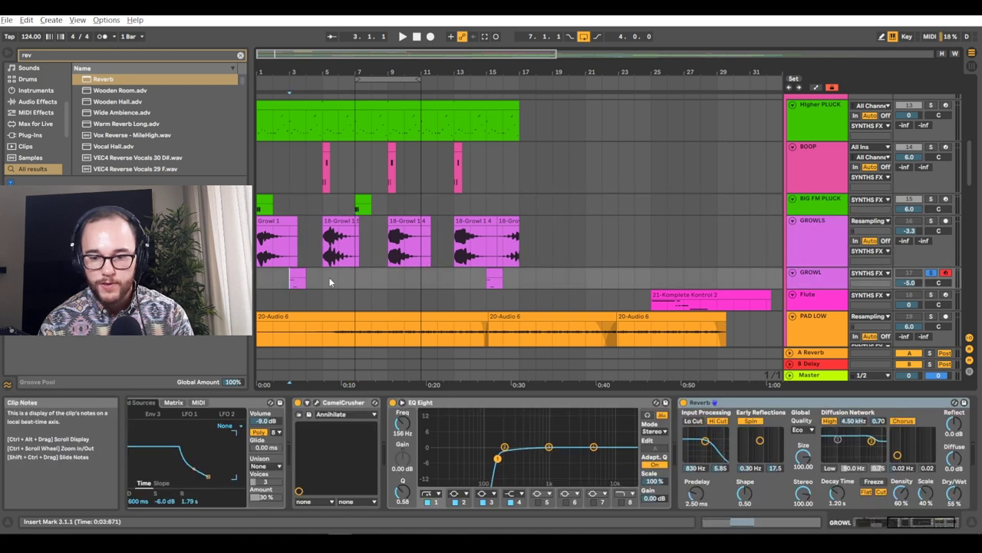
{"action": "left_click", "coordinate": [931, 273]}
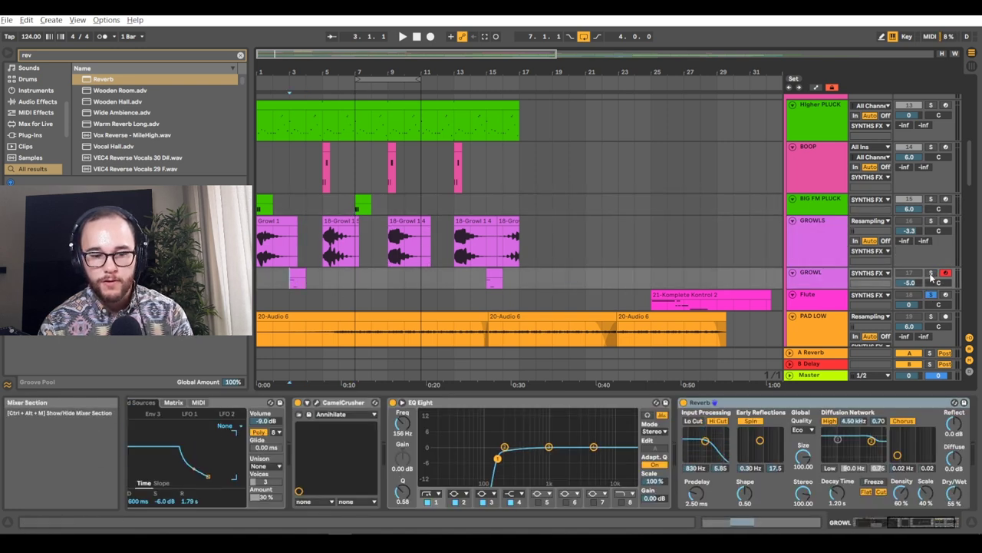
{"action": "key", "text": "space"}
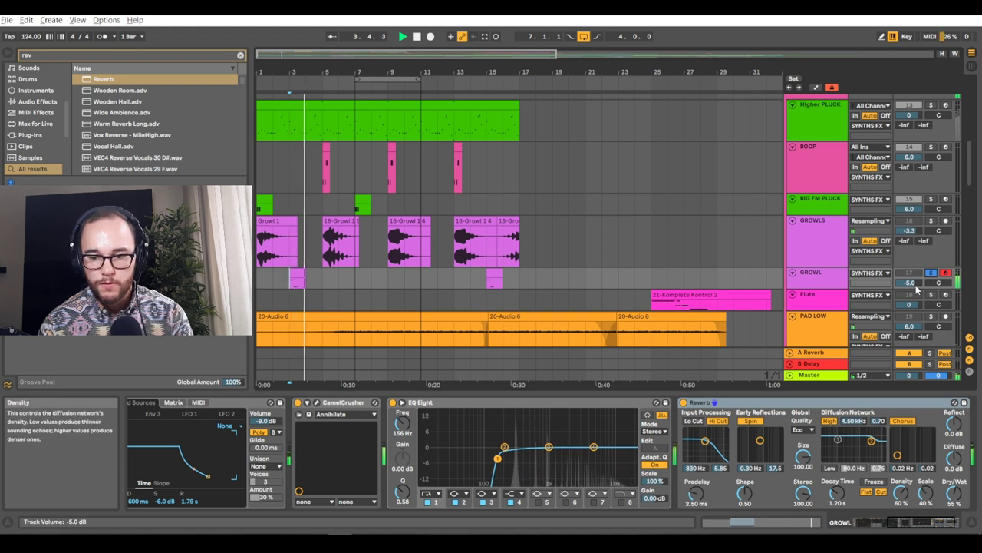
- In GROWL's EQ Eight, set band 3 to 808 Hz at -0.62 dB, and lower the track volume to -6.1 dB
{"action": "left_click_drag", "start_coordinate": [593, 447], "coordinate": [543, 448]}
{"action": "key", "text": "space"}
{"action": "scroll", "coordinate": [541, 449], "scroll_direction": "left", "scroll_amount": 2}
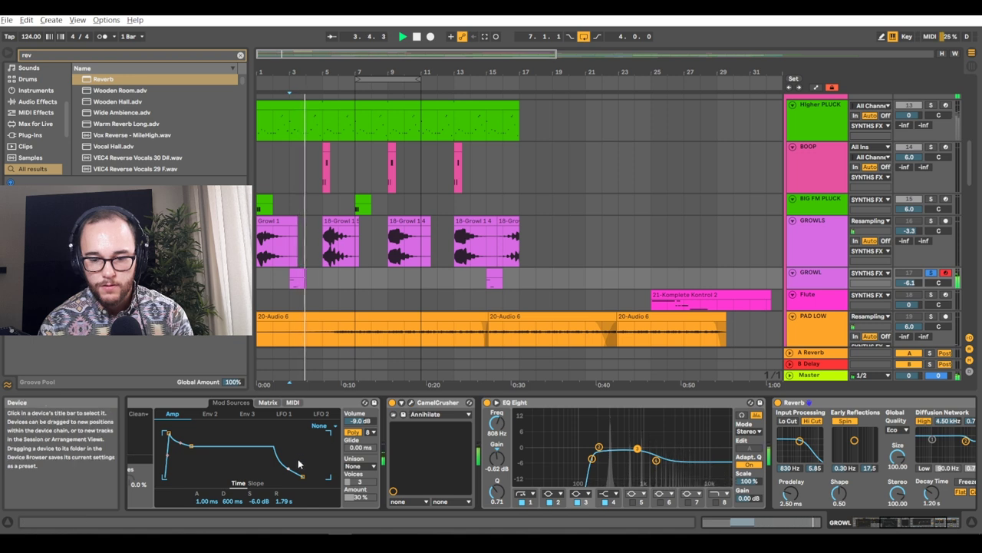
{"action": "key", "text": "space"}
- Set GROWL's Reverb to 2.01 s decay and 38% dry/wet, and EQ Eight's band 4 to 2.45 kHz at -8.80 dB
{"action": "left_click_drag", "start_coordinate": [932, 494], "coordinate": [931, 482]}
{"action": "left_click_drag", "start_coordinate": [893, 522], "coordinate": [895, 522]}
{"action": "left_click", "coordinate": [894, 521]}
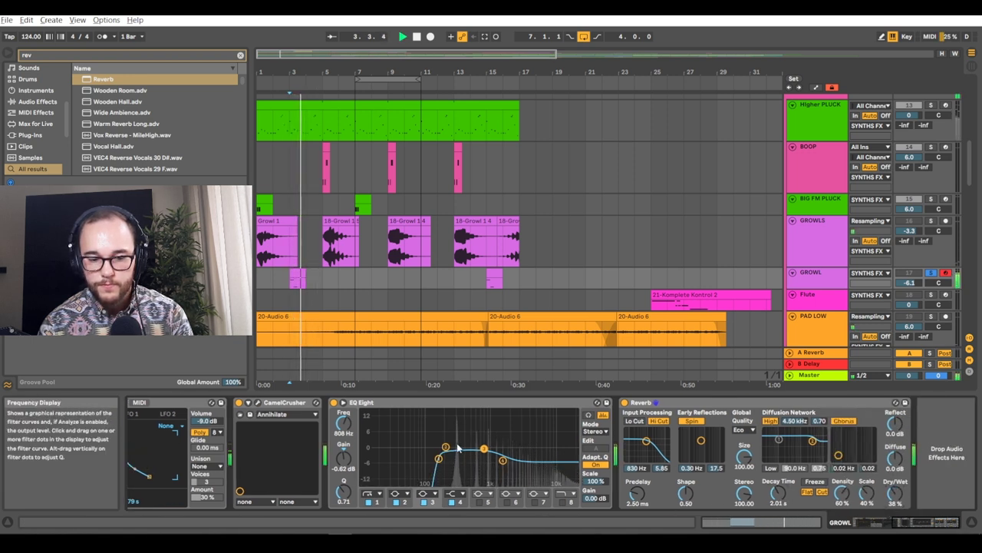
{"action": "left_click_drag", "start_coordinate": [502, 460], "coordinate": [514, 467]}
{"action": "key", "text": "space"}
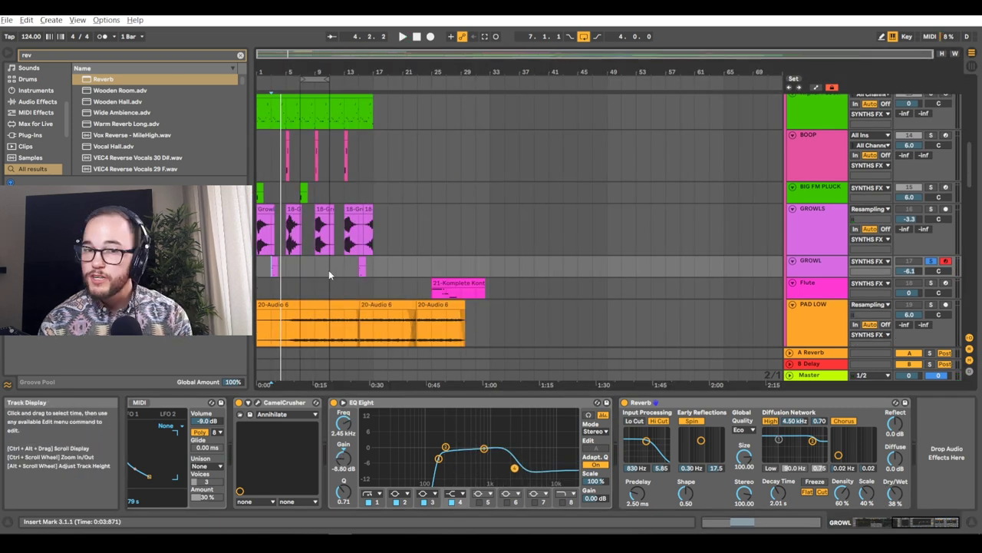
- Solo the Flute track and examine the Shakuhachi instrument loaded in its Komplete Kontrol
{"action": "scroll", "coordinate": [330, 274], "scroll_direction": "down", "scroll_amount": 1}
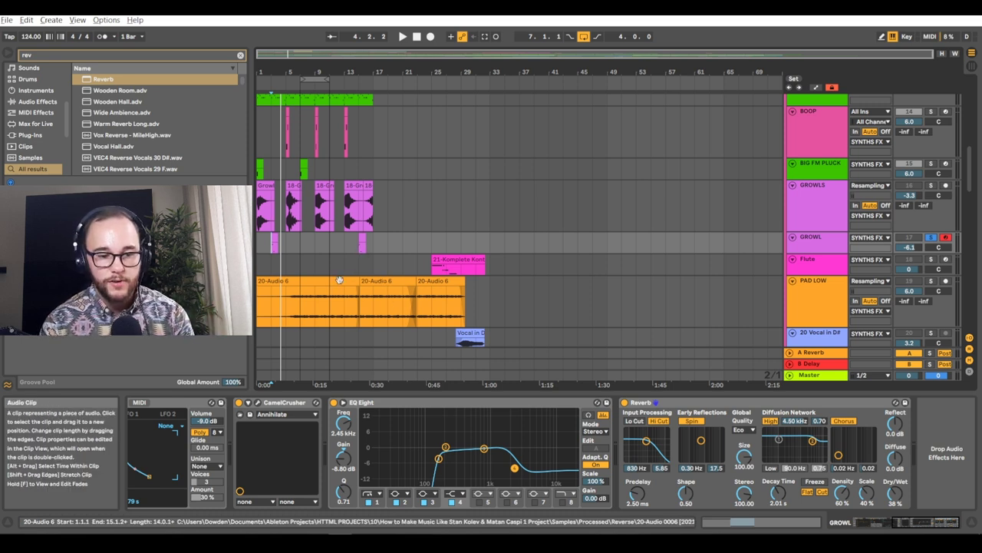
{"action": "left_click", "coordinate": [931, 259]}
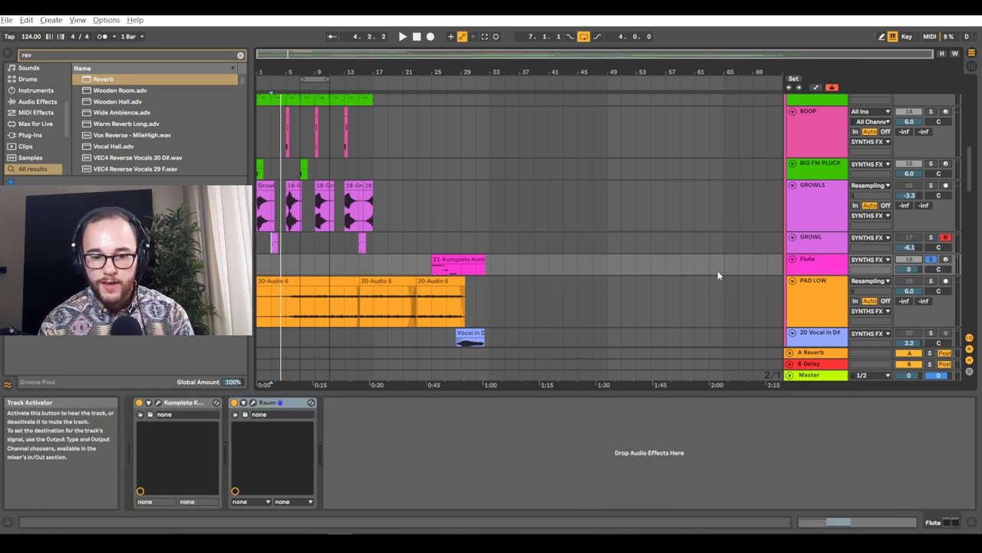
{"action": "left_click", "coordinate": [589, 242]}
{"action": "left_click", "coordinate": [821, 261]}
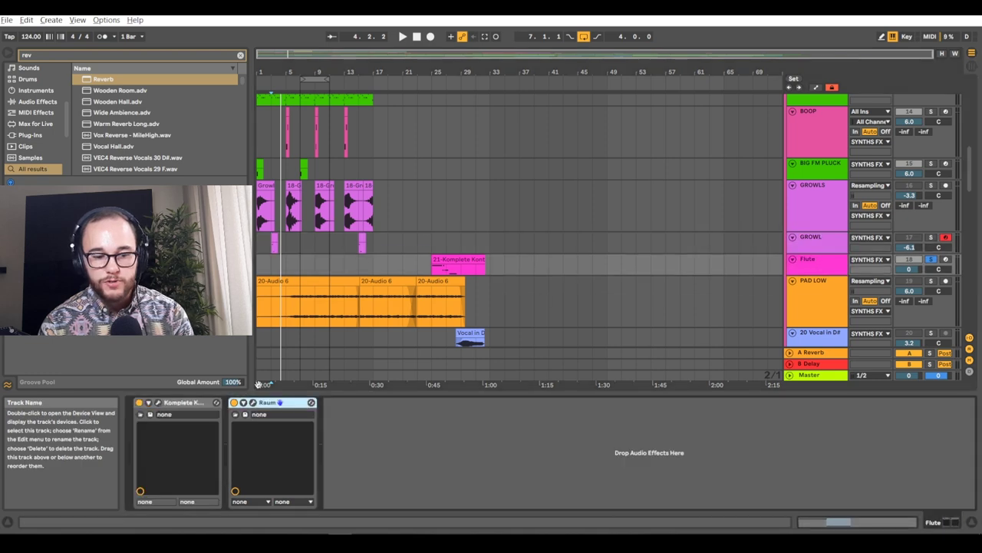
{"action": "left_click", "coordinate": [158, 403]}
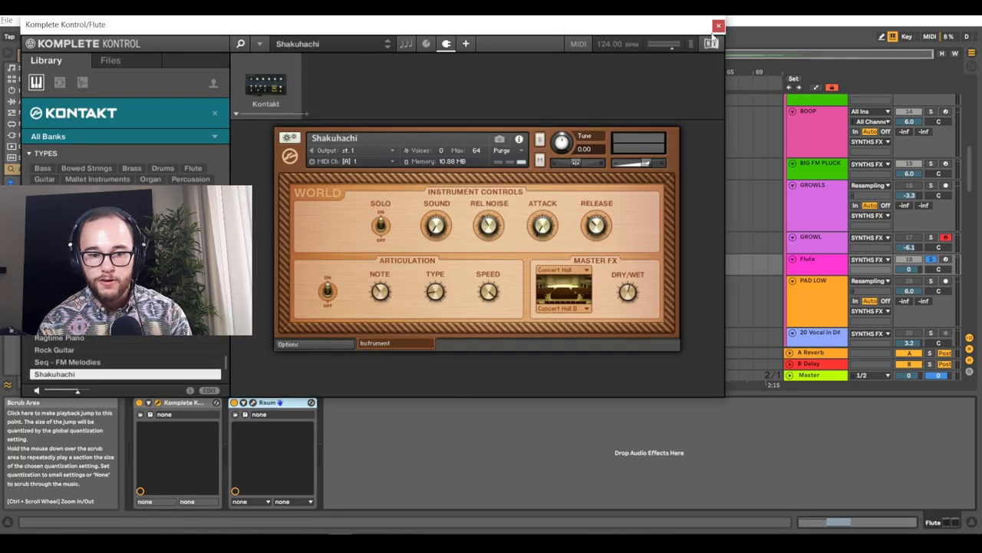
{"action": "left_click", "coordinate": [719, 25]}
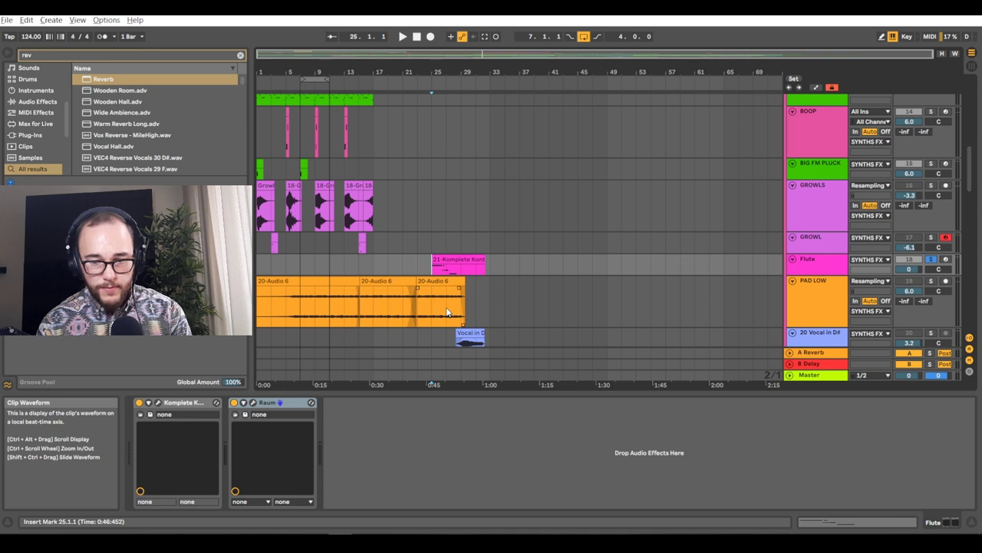
- Play the Flute clip from bar 25, check its Raum reverb settings, and bypass Raum to review the dry Shakuhachi instrument
{"action": "key", "text": "space"}
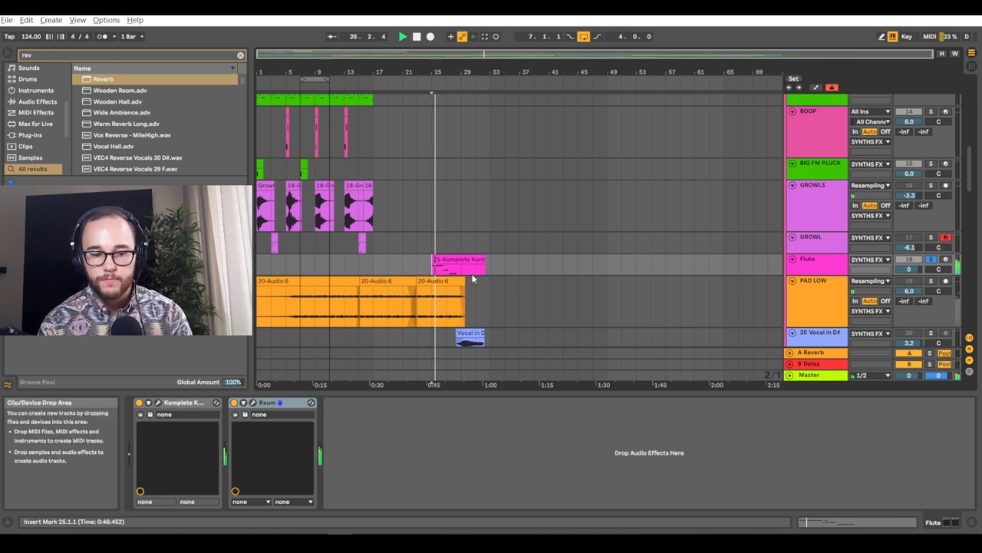
{"action": "left_click", "coordinate": [253, 402]}
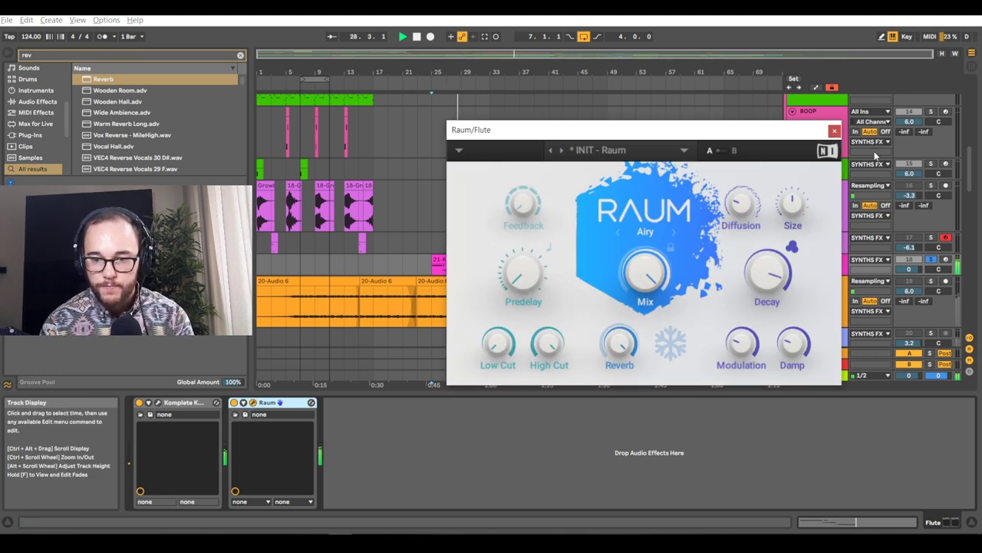
{"action": "left_click", "coordinate": [835, 131]}
{"action": "left_click", "coordinate": [158, 404]}
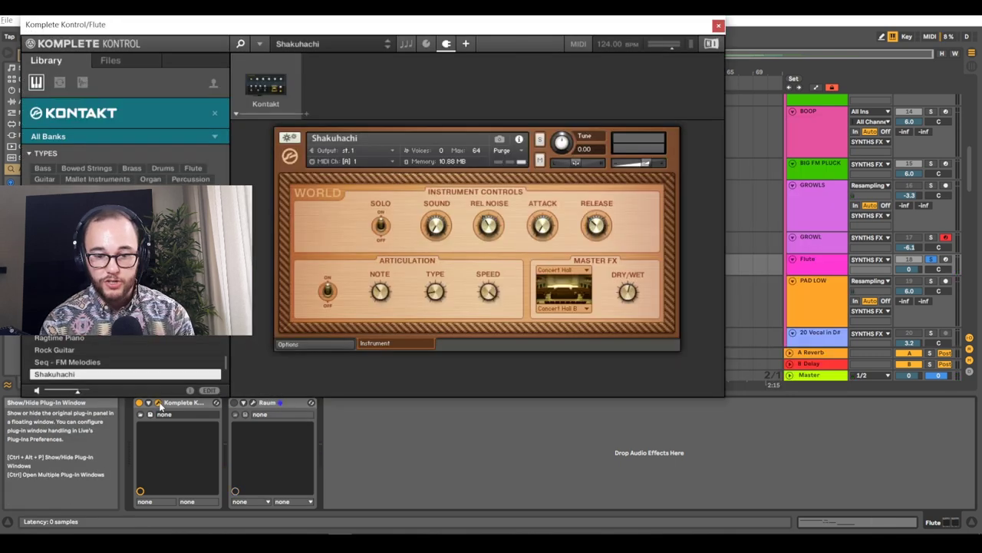
{"action": "left_click", "coordinate": [719, 25]}
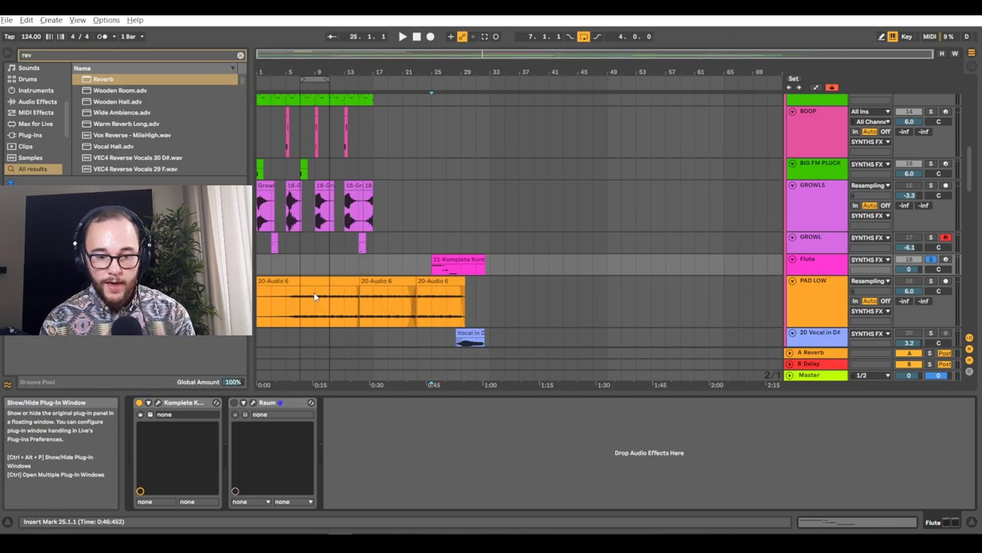
- Re-enable Raum on the Flute track and play the clip from bar 25 with the Raum settings open
{"action": "left_click", "coordinate": [252, 402]}
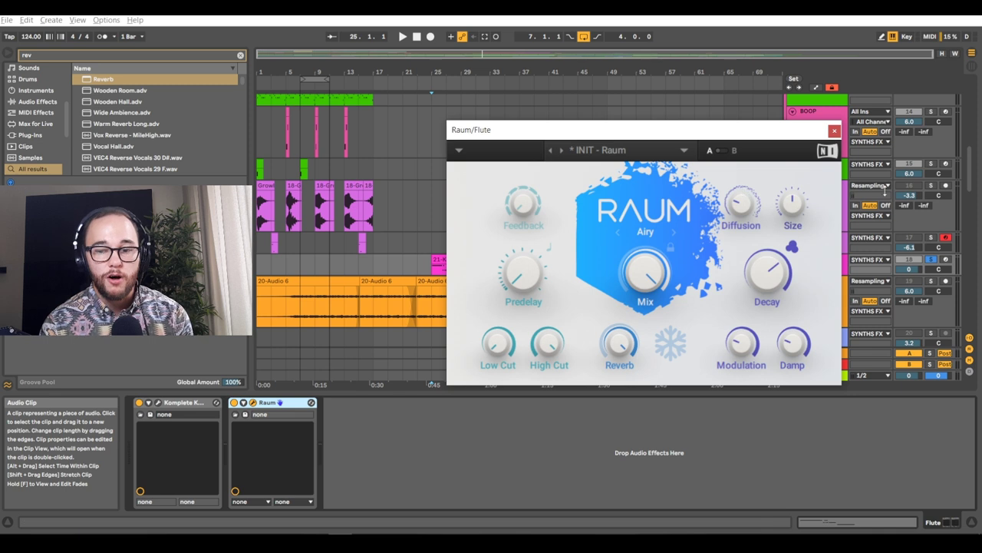
{"action": "key", "text": "space"}
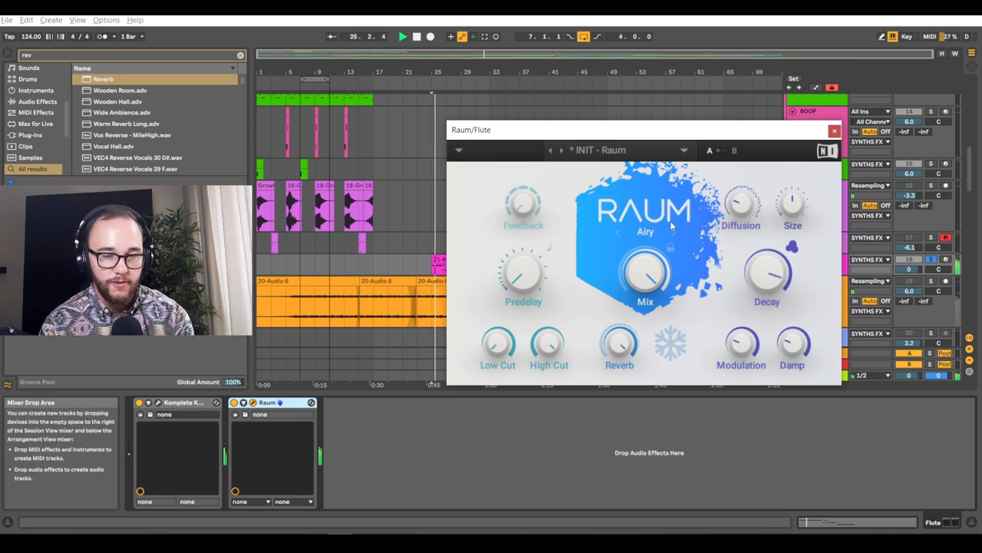
{"action": "left_click", "coordinate": [834, 131]}
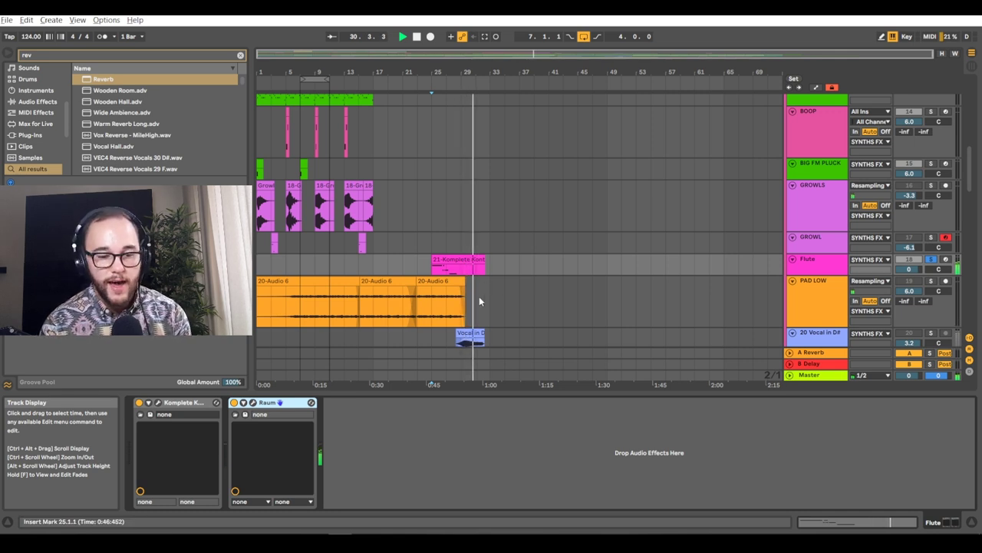
{"action": "key", "text": "space"}
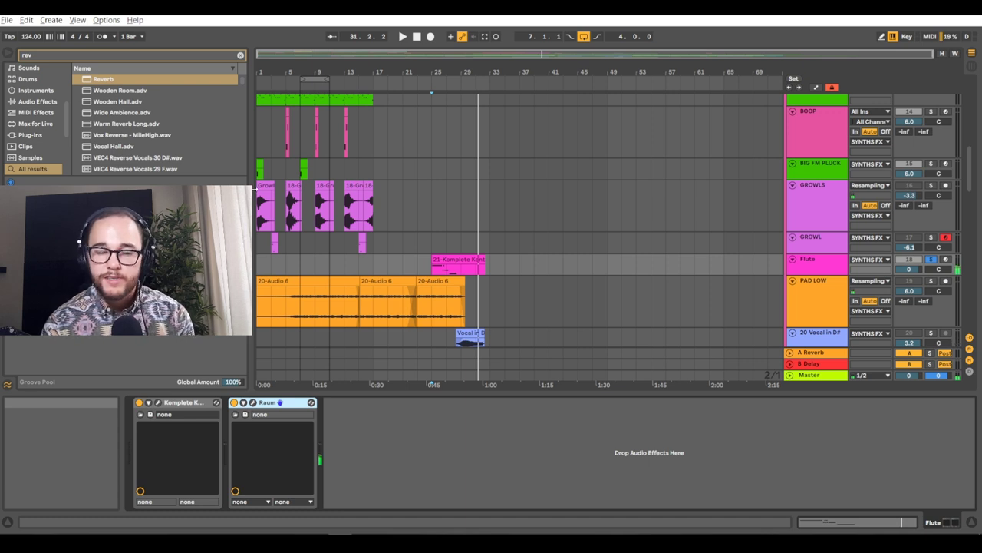
- Solo the PAD LOW track and play its resampled audio from bar 19
{"action": "scroll", "coordinate": [363, 245], "scroll_direction": "down", "scroll_amount": 2}
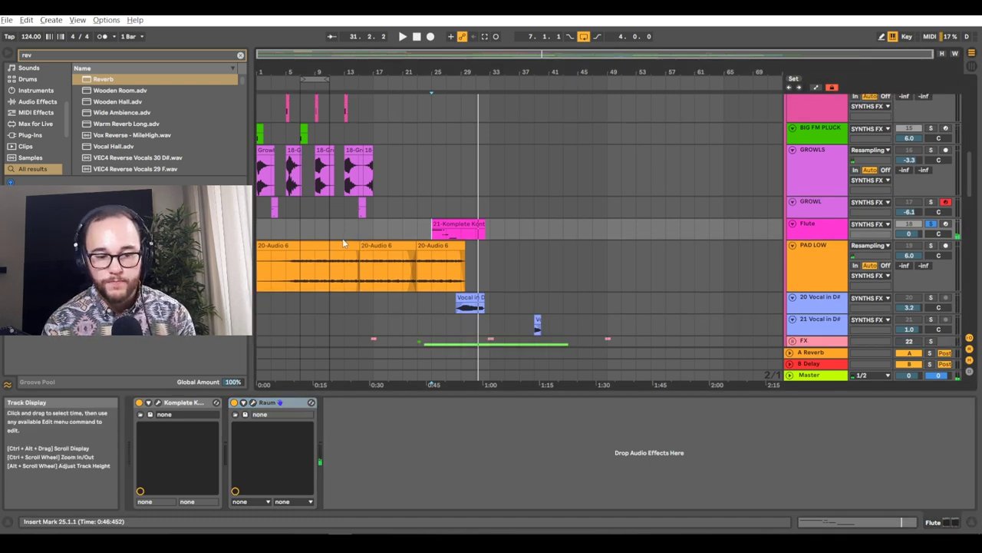
{"action": "left_click", "coordinate": [472, 269]}
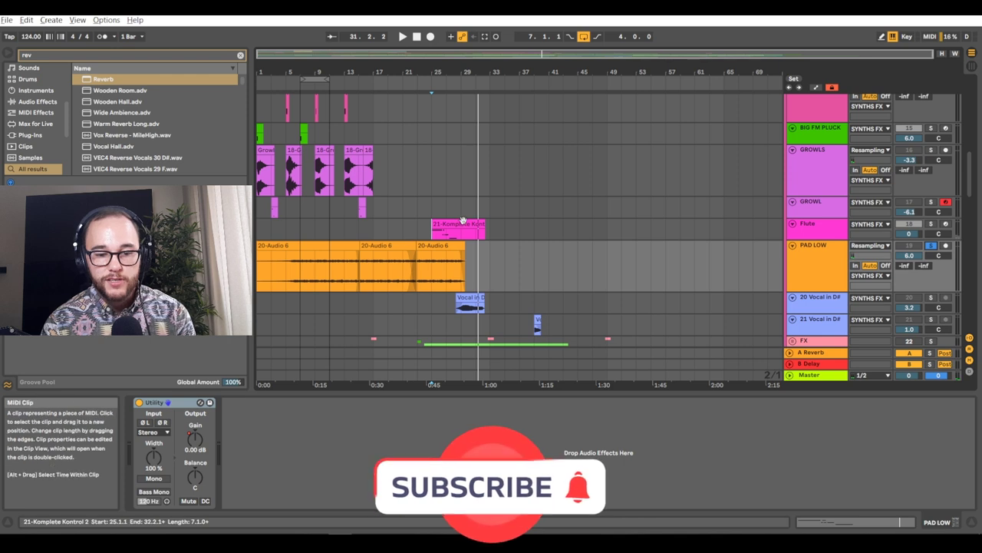
{"action": "left_click", "coordinate": [387, 262]}
{"action": "key", "text": "space"}
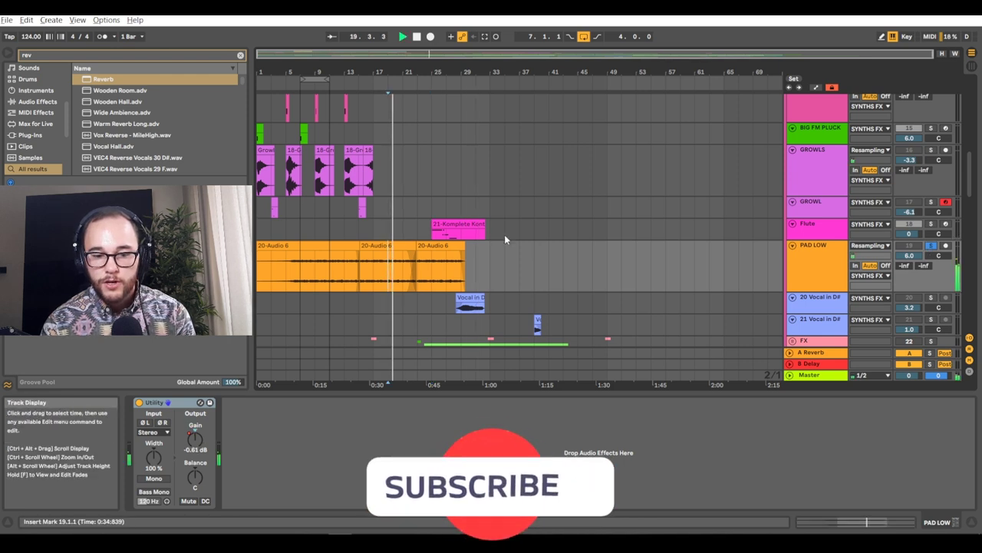
{"action": "key", "text": "space"}
- Solo the Flute track, play its clip from bar 25, and freeze the reverb tail in Raum
{"action": "left_click", "coordinate": [485, 227]}
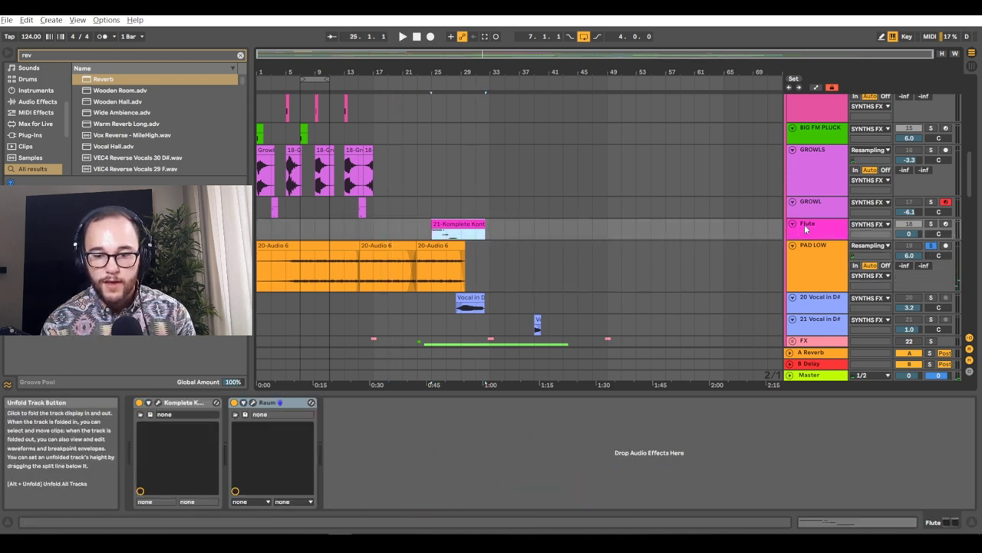
{"action": "left_click", "coordinate": [472, 224]}
{"action": "left_click", "coordinate": [253, 402]}
{"action": "key", "text": "space"}
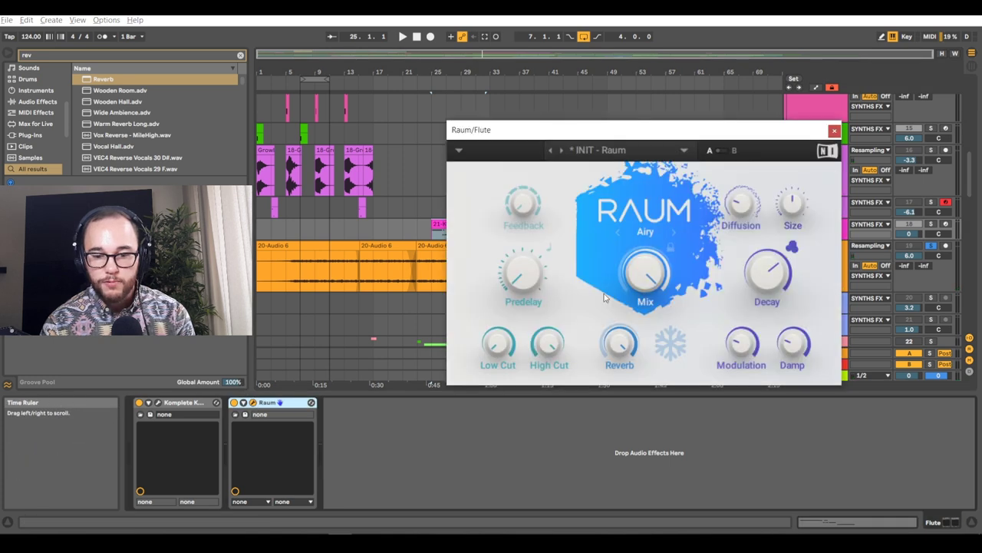
{"action": "left_click", "coordinate": [931, 224]}
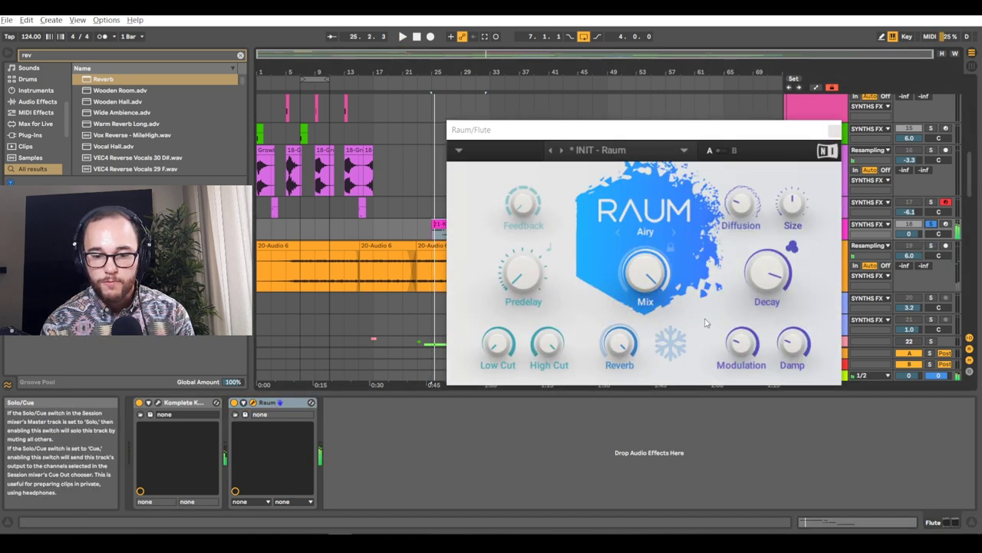
{"action": "left_click", "coordinate": [673, 342]}
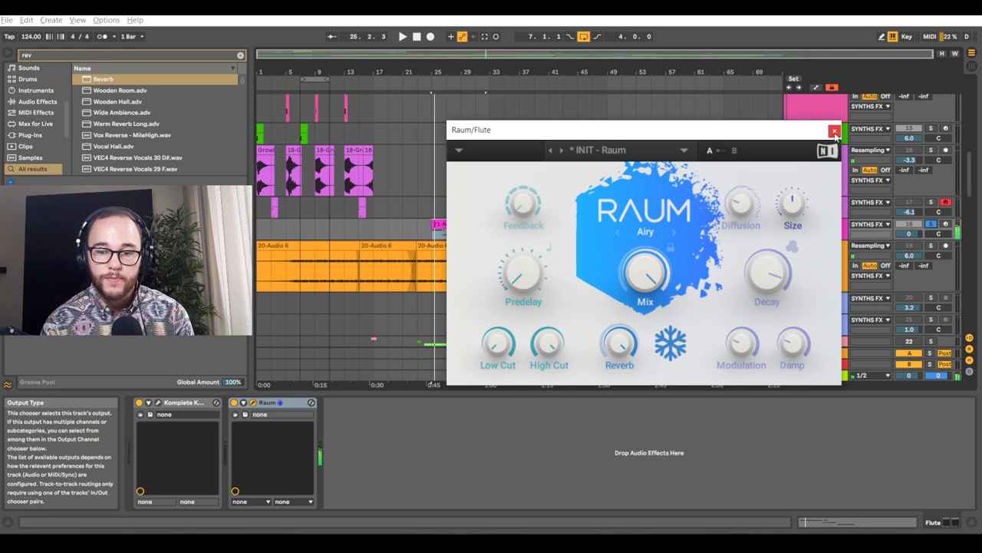
{"action": "left_click", "coordinate": [834, 132]}
- Arm PAD LOW and record the frozen Flute reverb onto it from bar 37 for about one bar
{"action": "left_click", "coordinate": [520, 266]}
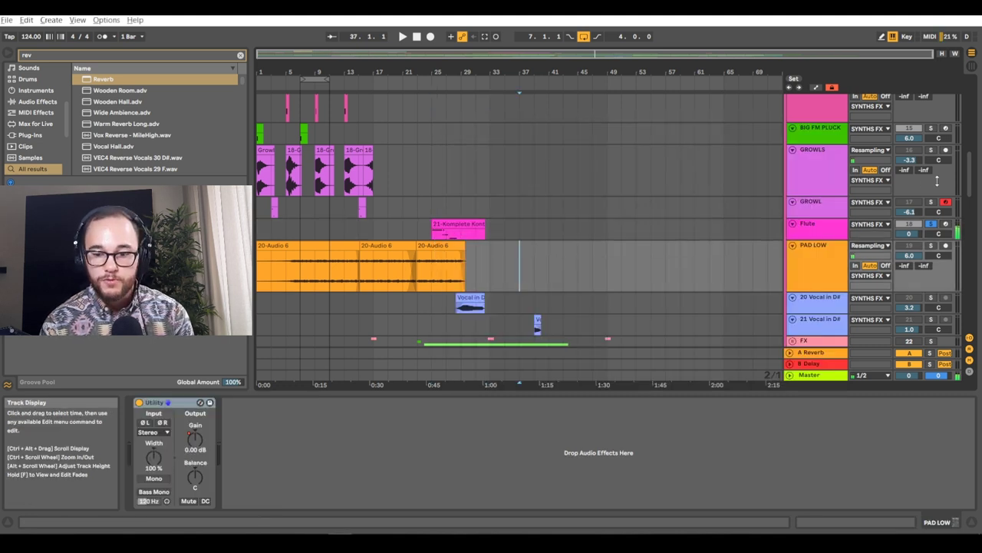
{"action": "left_click", "coordinate": [945, 246]}
{"action": "left_click", "coordinate": [430, 36]}
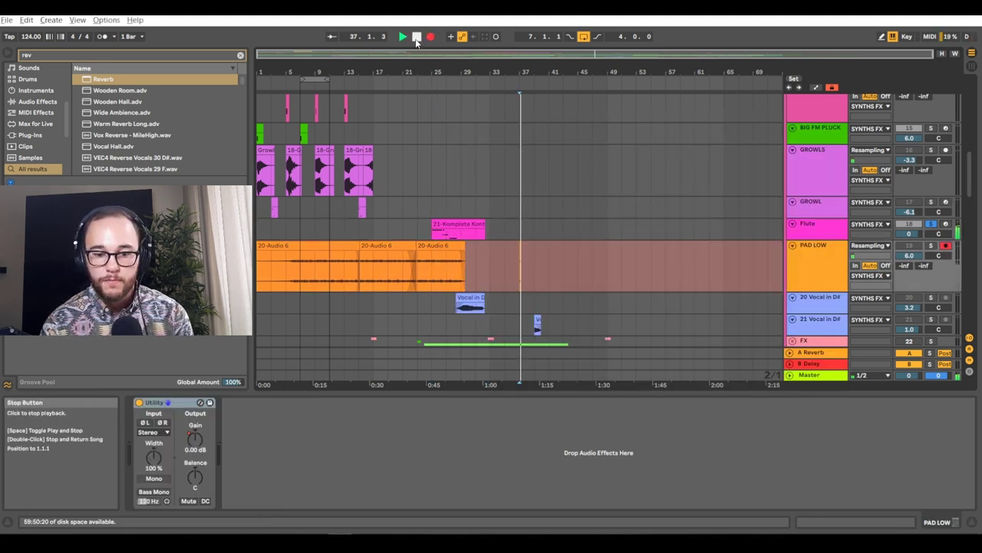
{"action": "left_click", "coordinate": [416, 36]}
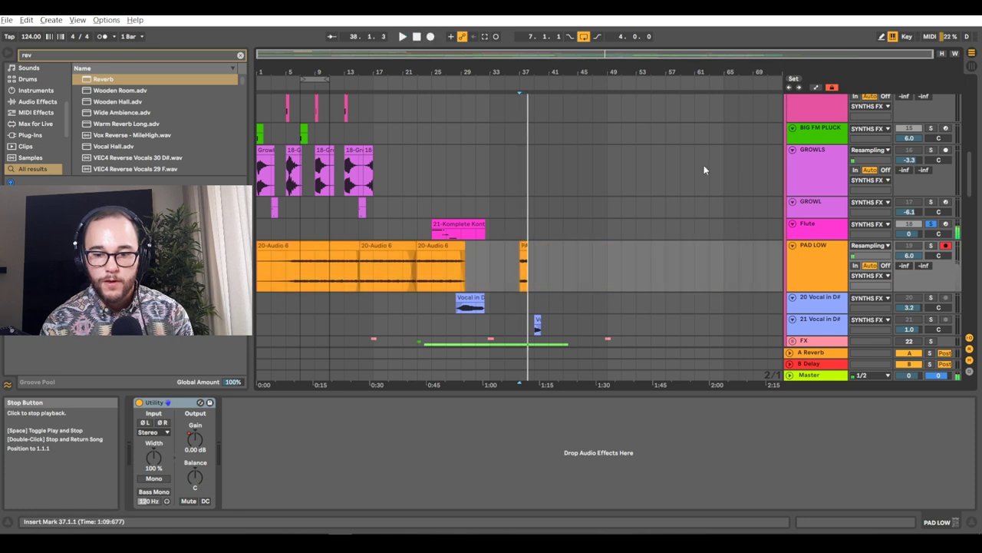
- Open the Raum settings on the Flute track and close them again
{"action": "left_click", "coordinate": [768, 231]}
{"action": "left_click", "coordinate": [252, 402]}
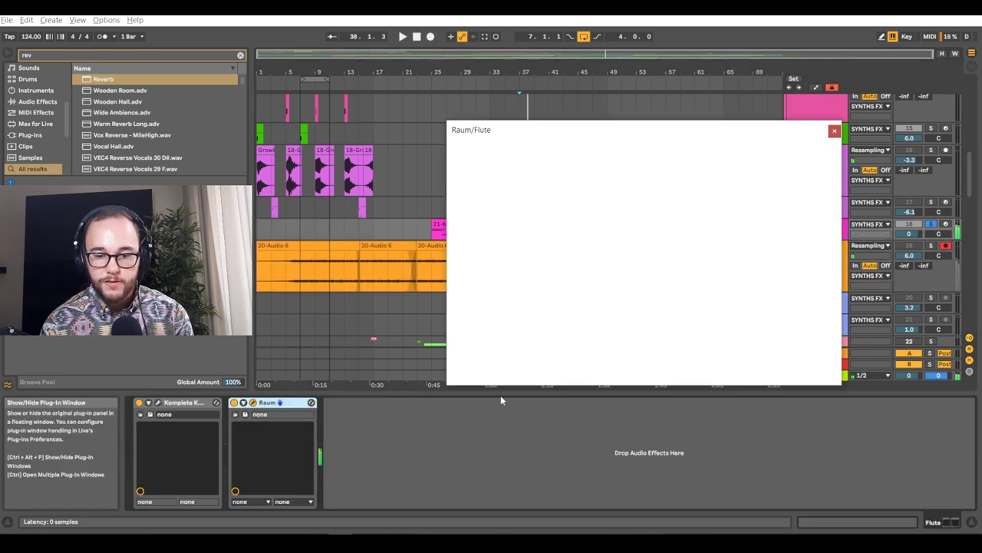
{"action": "left_click", "coordinate": [835, 132]}
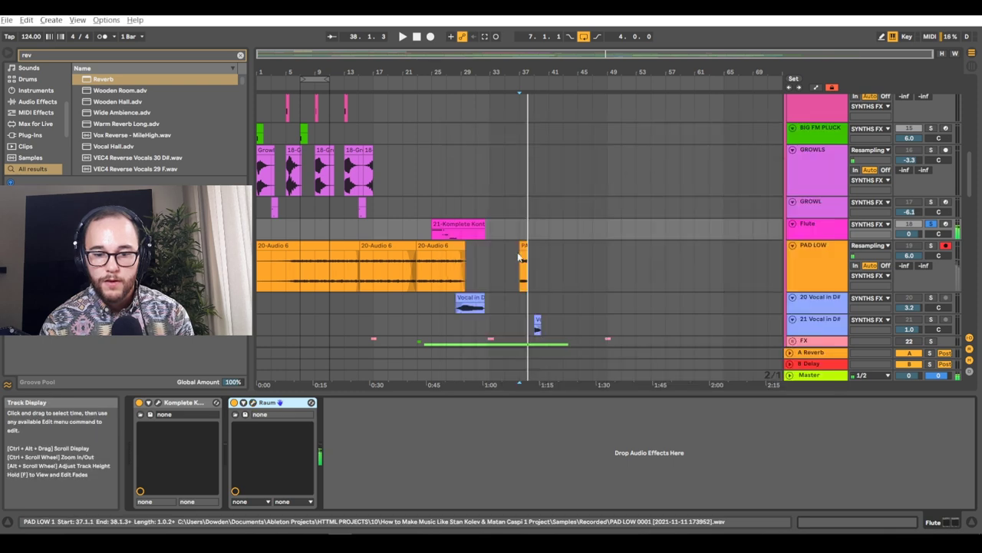
- Transpose the recorded PAD LOW clip at bar 37 down 12 semitones and play it
{"action": "scroll", "coordinate": [520, 256], "scroll_direction": "up", "scroll_amount": 3}
{"action": "double_click", "coordinate": [528, 246]}
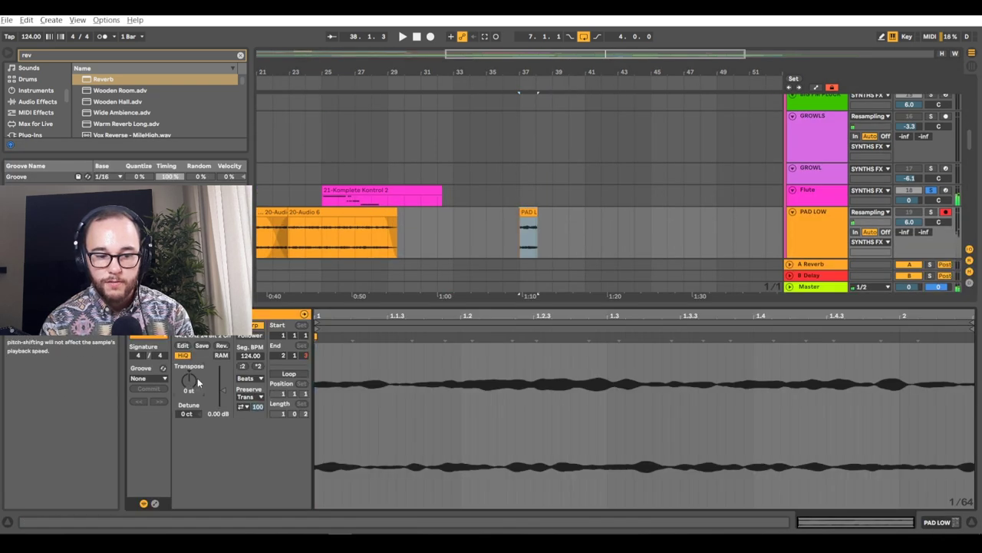
{"action": "left_click_drag", "start_coordinate": [184, 378], "coordinate": [184, 399]}
{"action": "key", "text": "space"}
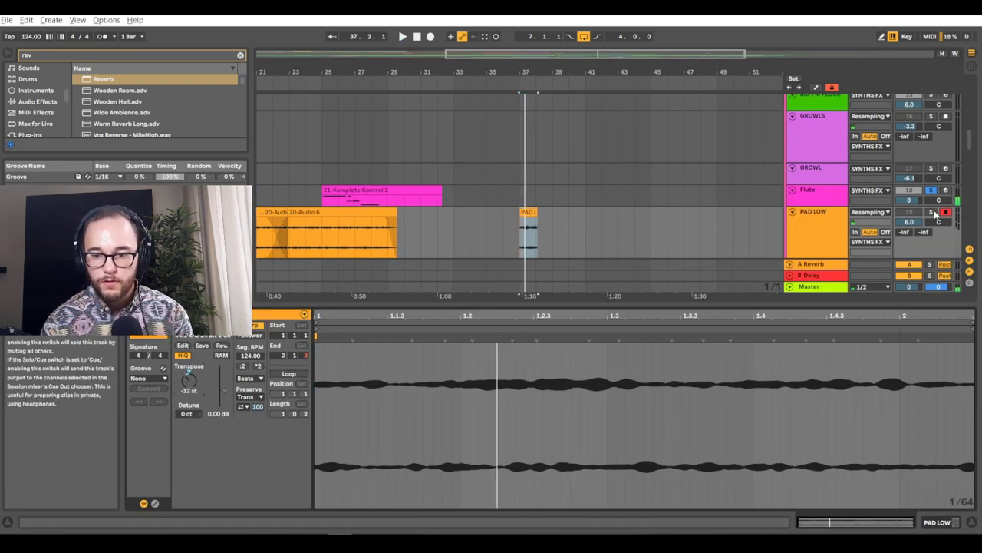
- Solo PAD LOW, delete its recorded clip at bar 37, and play the remaining pad audio from bar 7
{"action": "left_click", "coordinate": [931, 211]}
{"action": "left_click", "coordinate": [527, 213]}
{"action": "key", "text": "space"}
{"action": "key", "text": "Delete"}
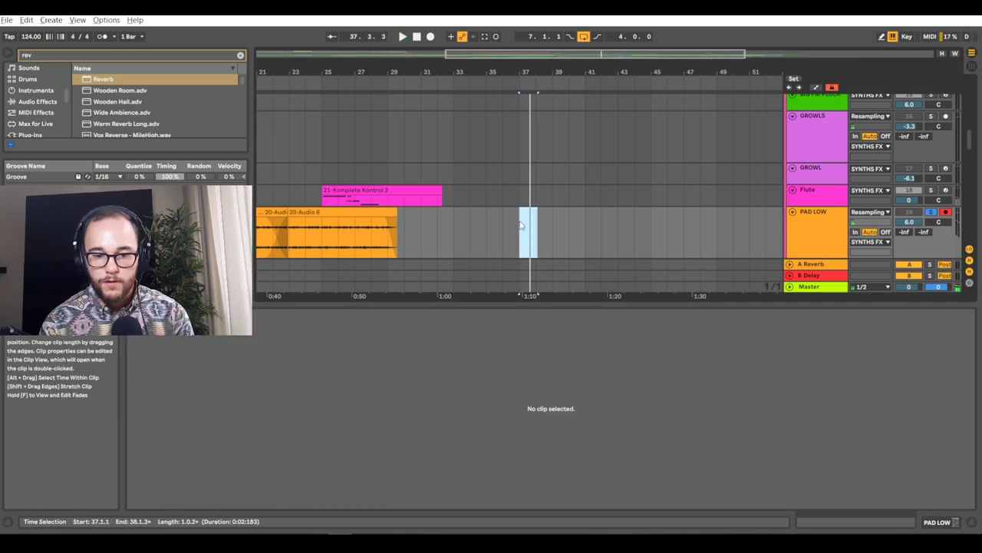
{"action": "scroll", "coordinate": [527, 231], "scroll_direction": "down", "scroll_amount": 3}
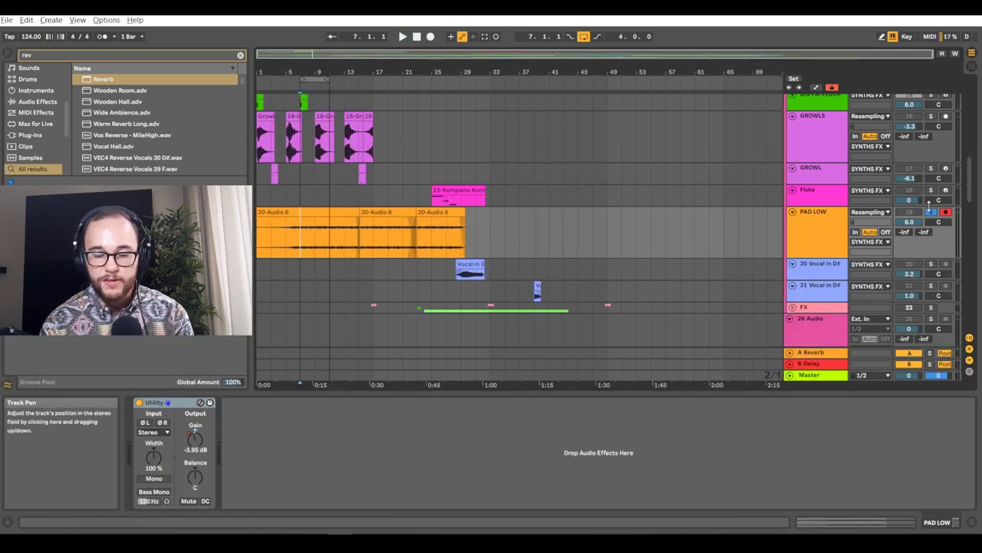
{"action": "key", "text": "space"}
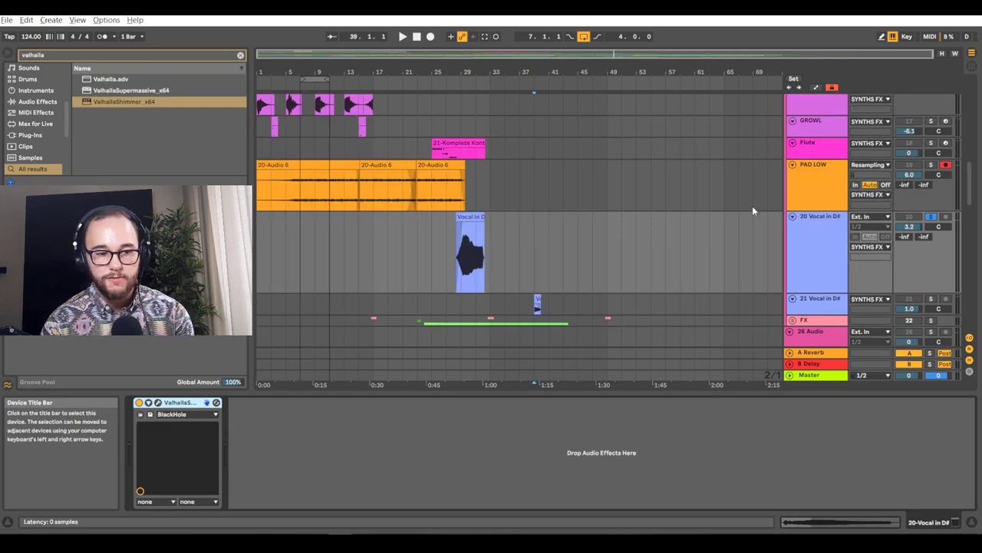
- Remove the ValhallaShimmer reverb from the 20 Vocal in D# track and add a Chorus to PAD LOW
{"action": "key", "text": "Delete"}
{"action": "key", "text": "ctrl+f"}
{"action": "type", "text": "chorus"}
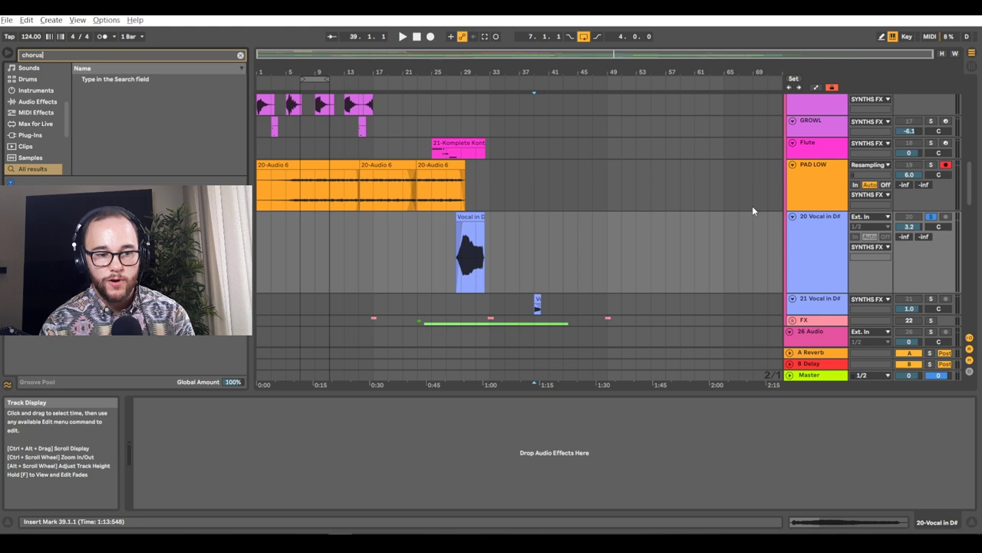
{"action": "left_click", "coordinate": [105, 81]}
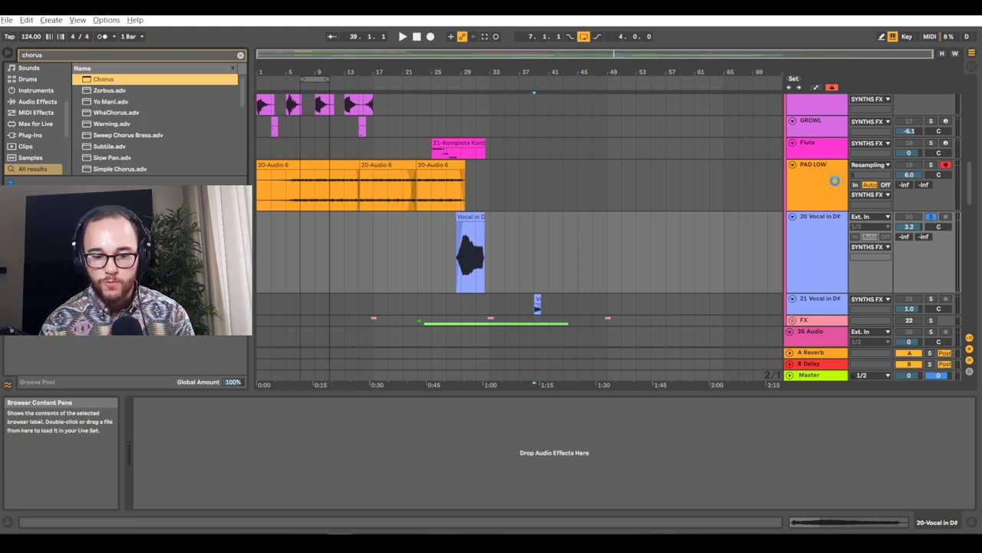
{"action": "left_click_drag", "start_coordinate": [835, 180], "coordinate": [835, 180]}
- Play the soloed PAD LOW track from bar 19 and set its Chorus to 34% dry/wet and 18% feedback
{"action": "left_click", "coordinate": [389, 202]}
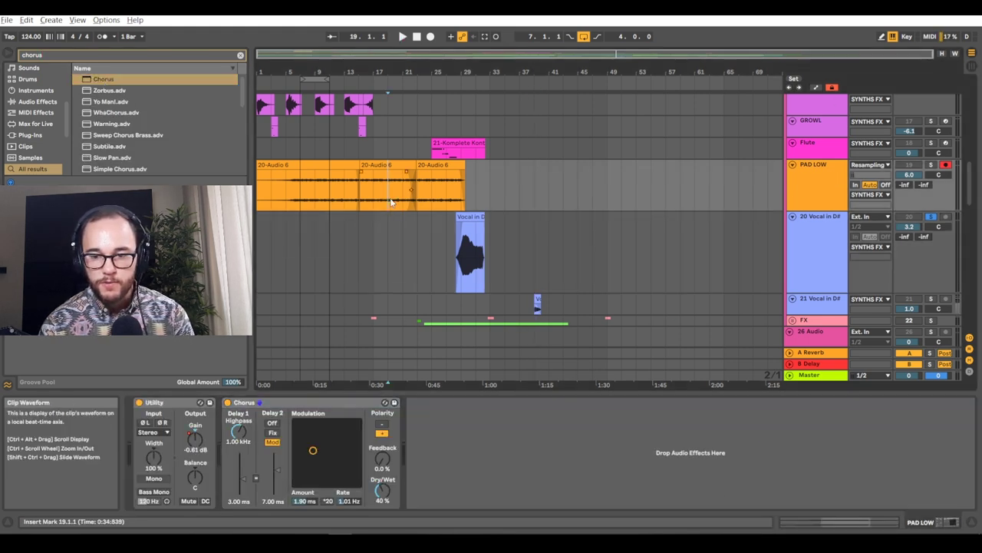
{"action": "left_click", "coordinate": [931, 166]}
{"action": "key", "text": "space"}
{"action": "left_click_drag", "start_coordinate": [382, 491], "coordinate": [382, 498]}
{"action": "left_click_drag", "start_coordinate": [381, 459], "coordinate": [385, 464]}
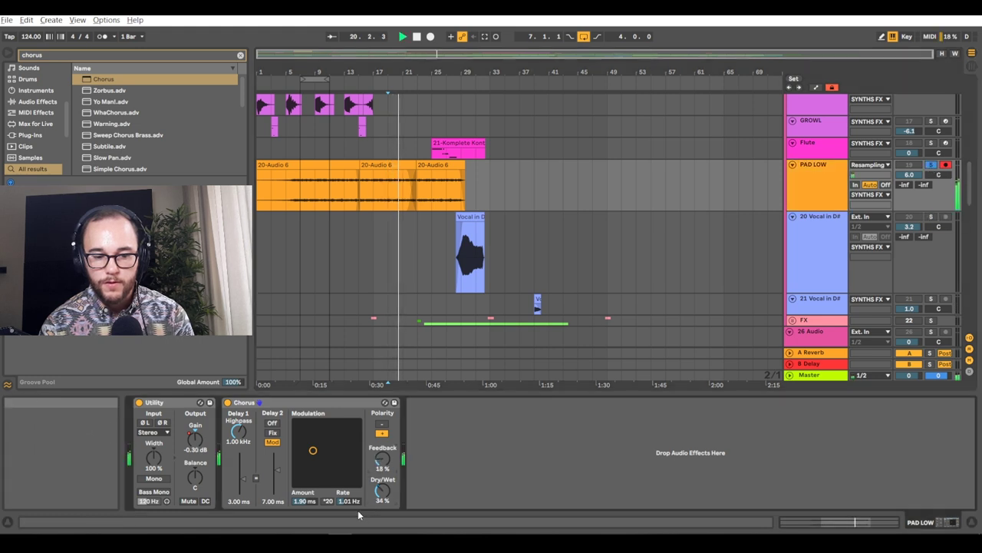
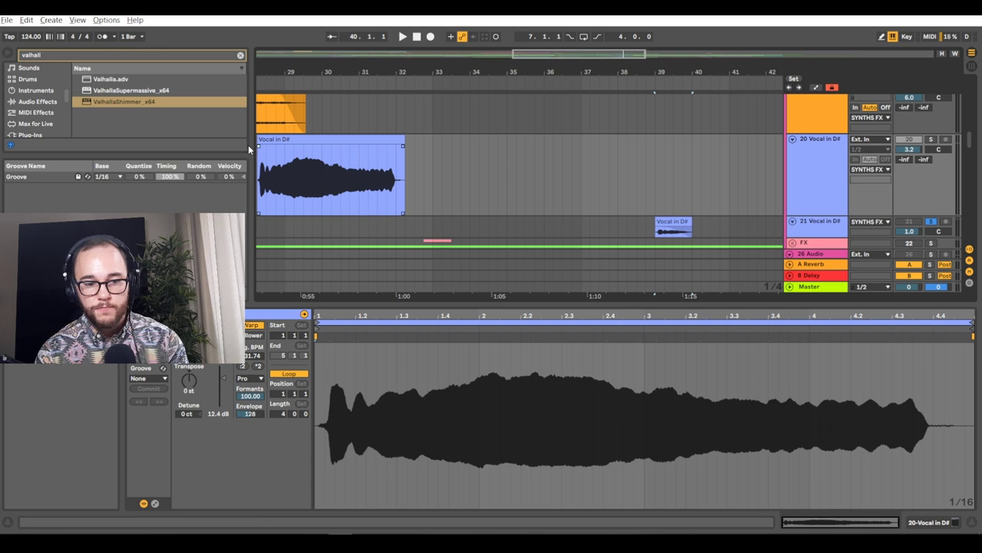
- Examine the 21 Vocal in D# clip's transposition and the ValhallaShimmer reverb used on the vocal tracks
{"action": "left_click", "coordinate": [659, 220]}
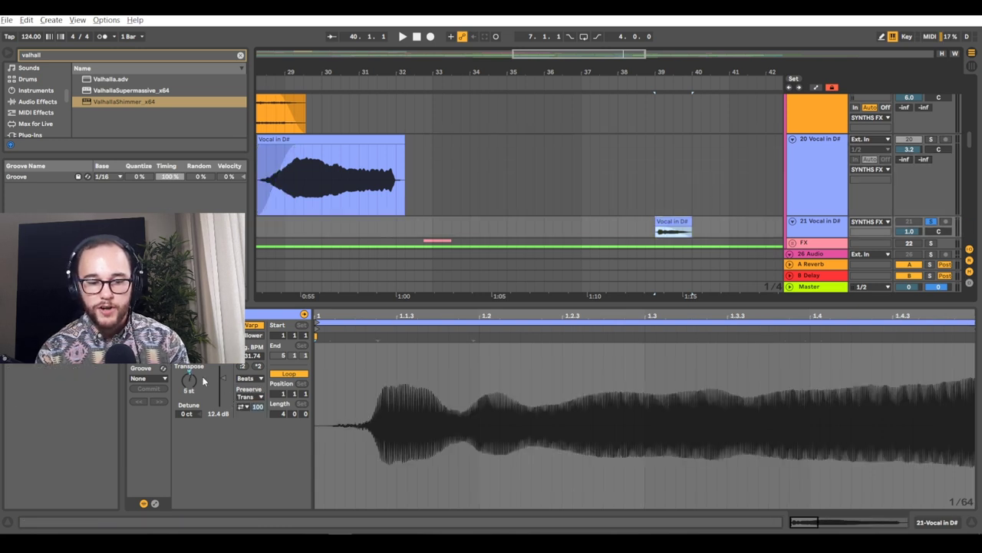
{"action": "left_click", "coordinate": [874, 169]}
{"action": "key", "text": "Escape"}
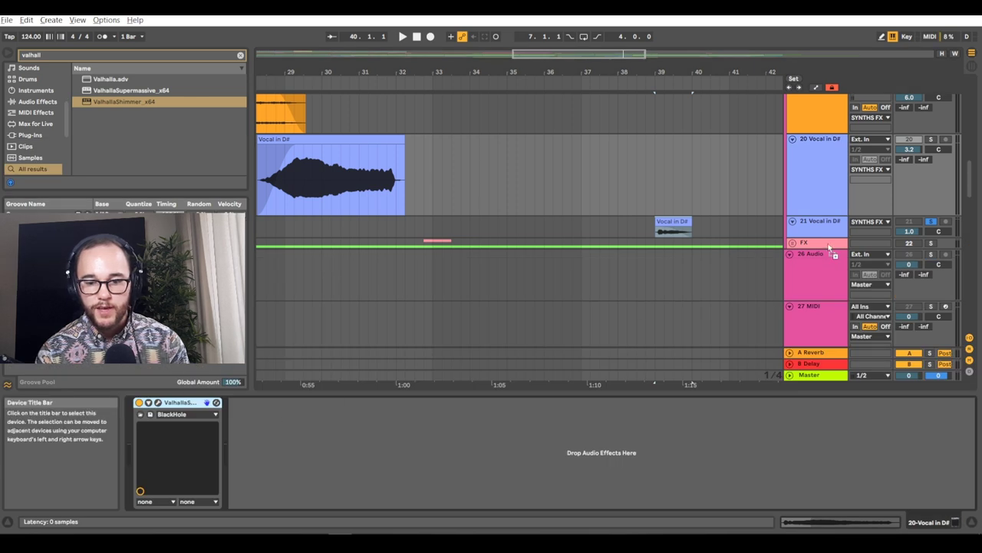
{"action": "left_click", "coordinate": [560, 216]}
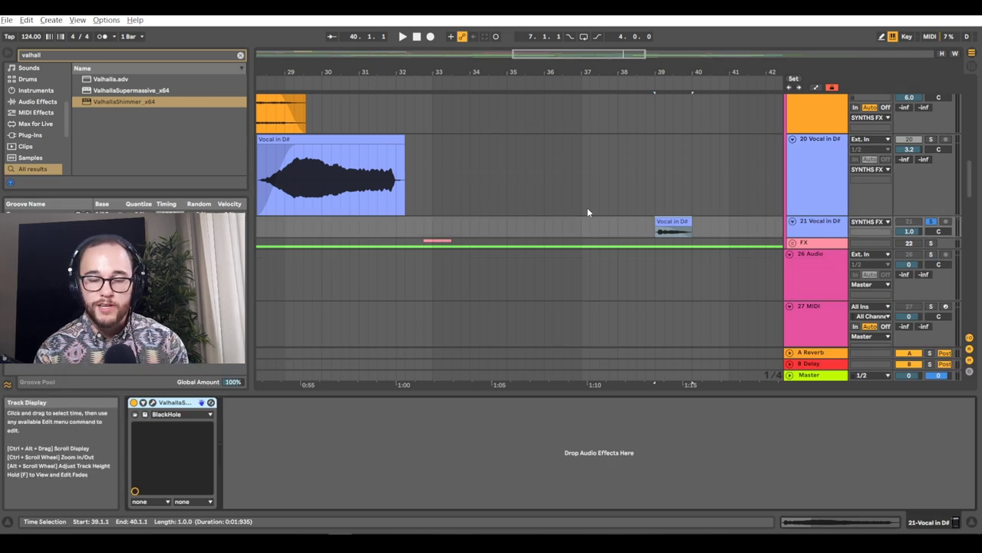
- Unfold the FX group and select the short IMPACTS clip at bar 41
{"action": "scroll", "coordinate": [587, 207], "scroll_direction": "down", "scroll_amount": 5}
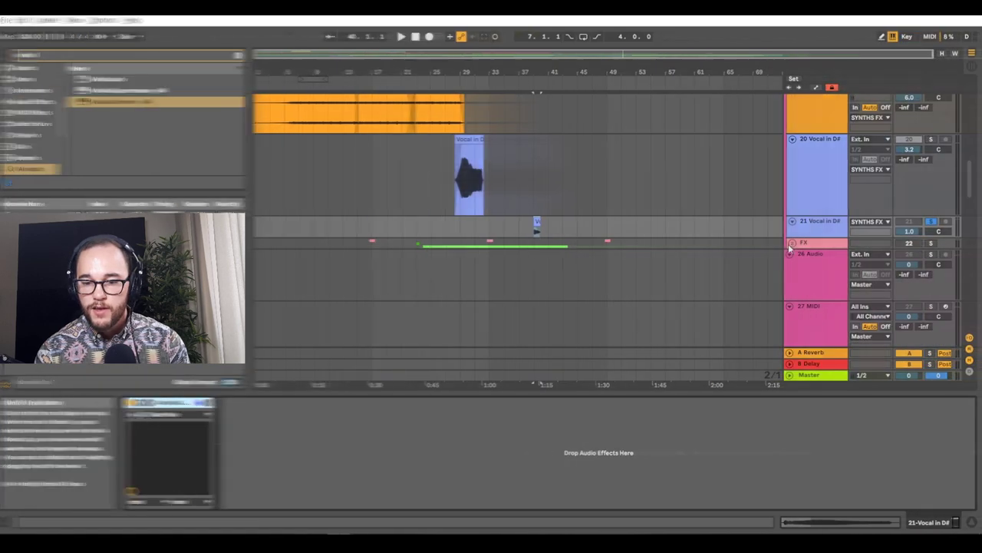
{"action": "left_click", "coordinate": [792, 242]}
{"action": "scroll", "coordinate": [588, 254], "scroll_direction": "down", "scroll_amount": 3}
{"action": "scroll", "coordinate": [589, 257], "scroll_direction": "down", "scroll_amount": 2}
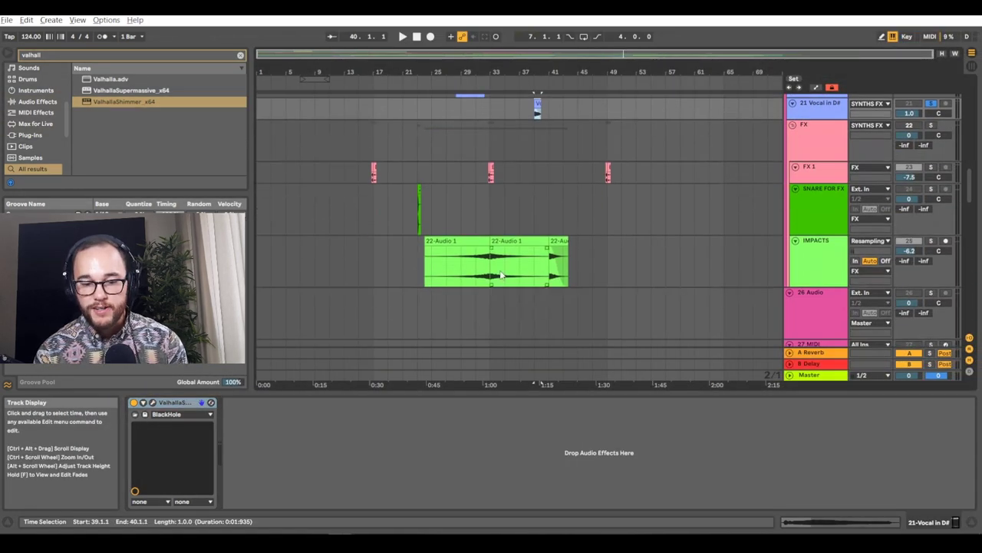
{"action": "left_click", "coordinate": [490, 256]}
{"action": "left_click", "coordinate": [487, 242]}
{"action": "left_click", "coordinate": [545, 242]}
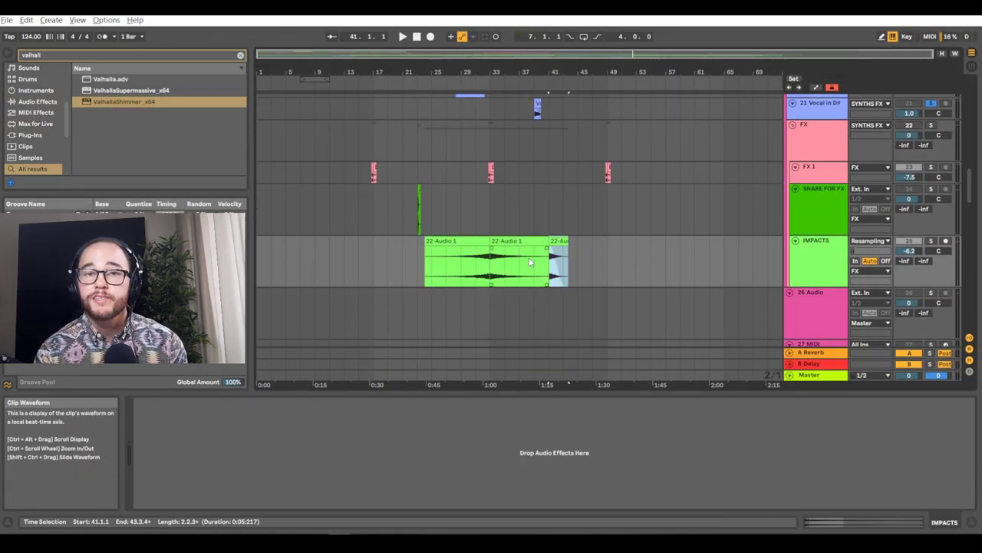
- Add ValhallaSupermassive to the SNARE FOR FX track and set the playback start at its clip on bar 23
{"action": "left_click_drag", "start_coordinate": [130, 90], "coordinate": [805, 204]}
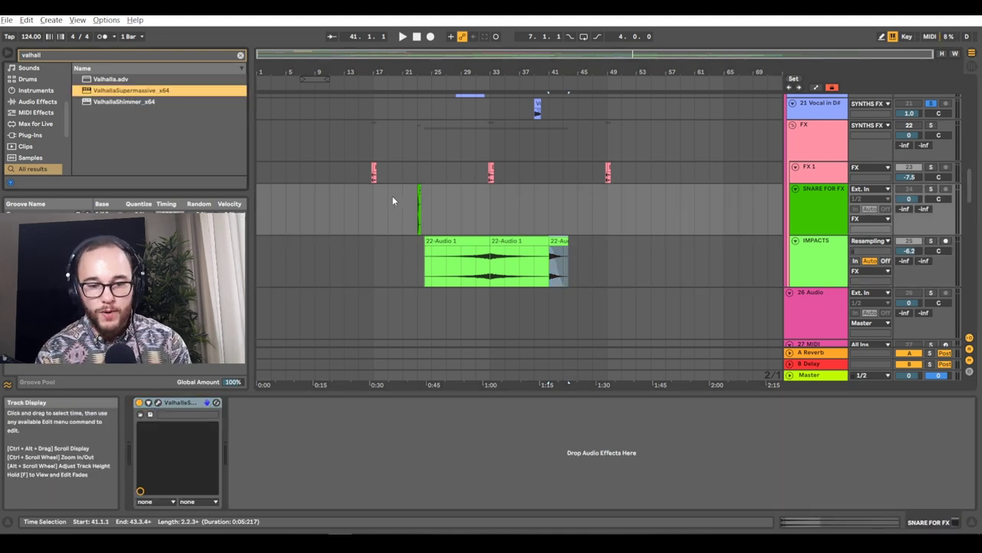
{"action": "left_click", "coordinate": [418, 206]}
{"action": "left_click", "coordinate": [818, 213]}
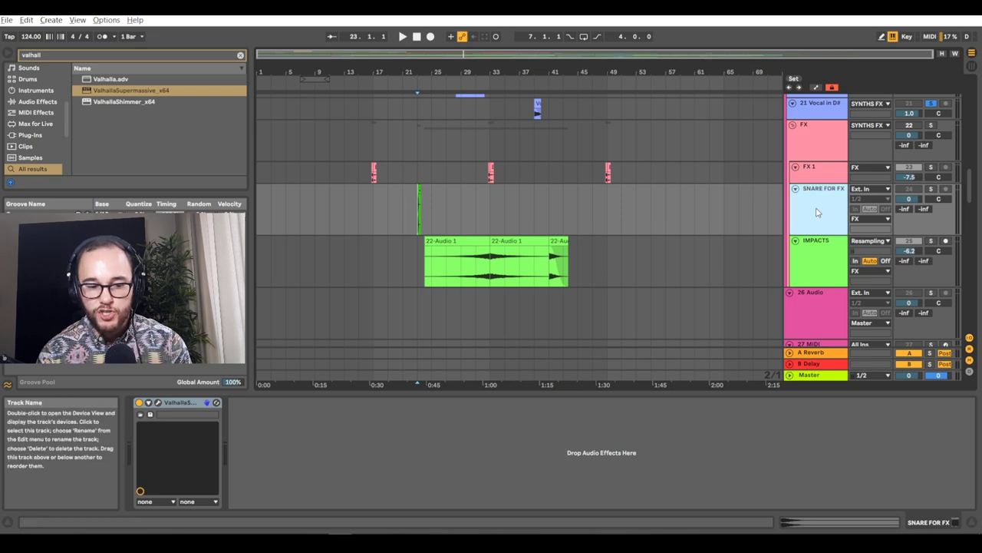
- Solo SNARE FOR FX and play it from bar 23 with the ValhallaSupermassive settings open, then close them
{"action": "left_click", "coordinate": [932, 189]}
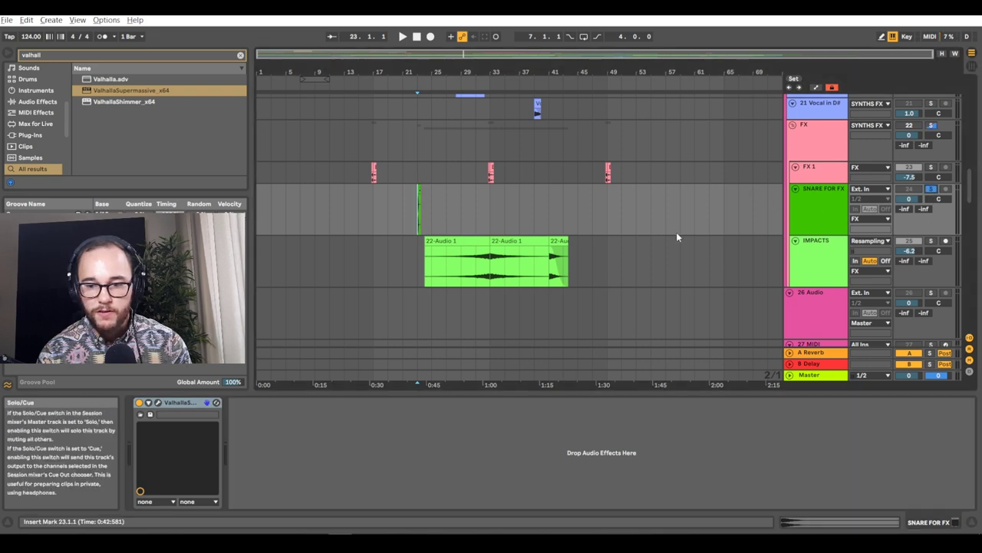
{"action": "left_click", "coordinate": [158, 403]}
{"action": "key", "text": "space"}
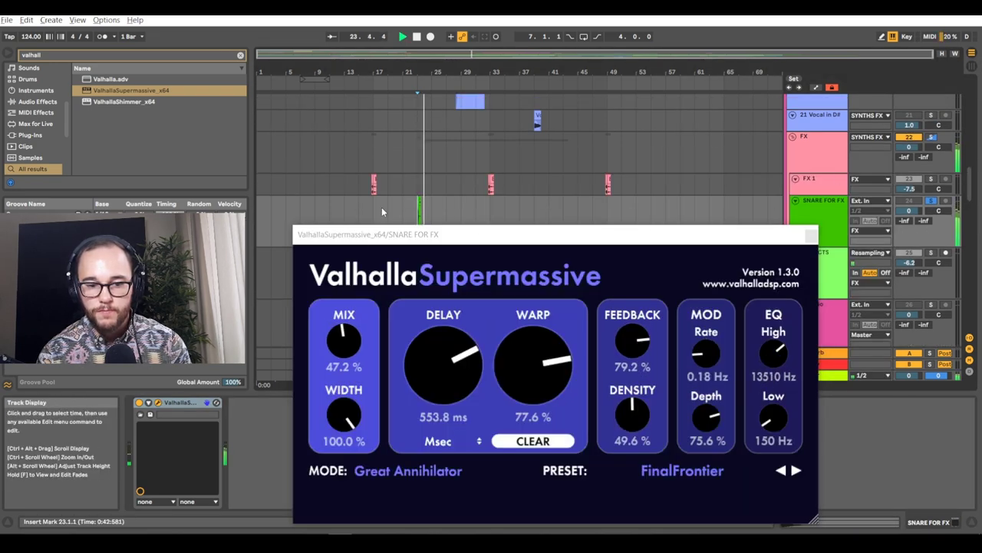
{"action": "left_click_drag", "start_coordinate": [432, 234], "coordinate": [420, 157]}
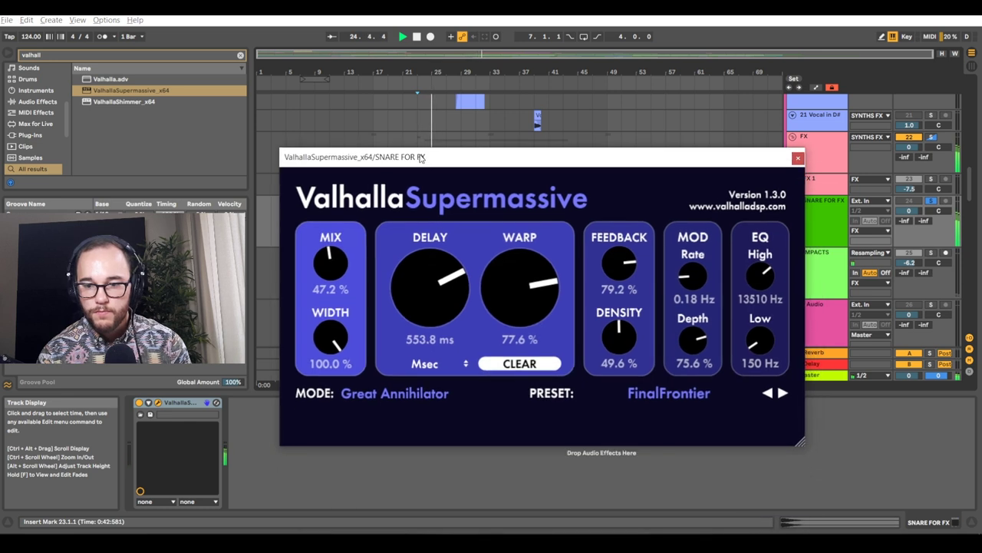
{"action": "left_click", "coordinate": [797, 159]}
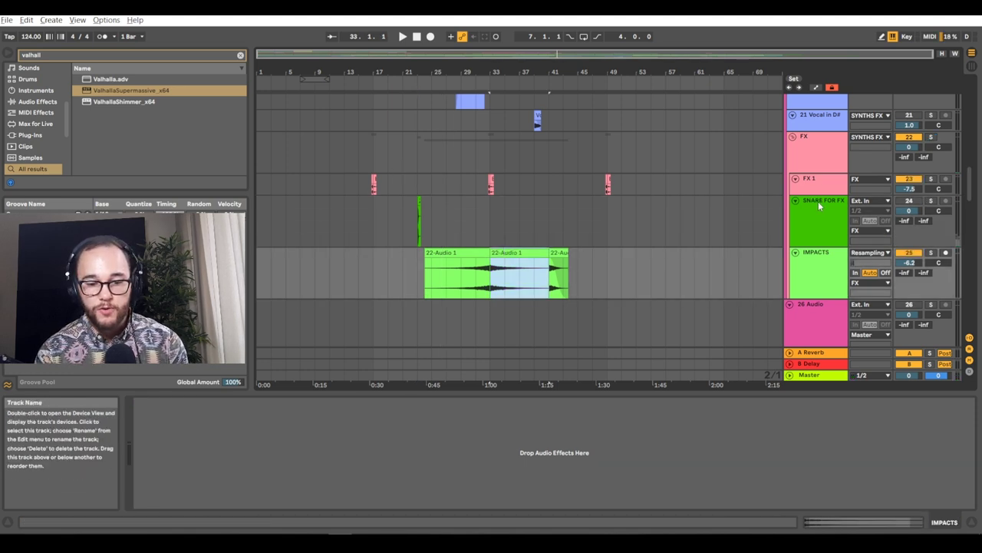
- Consolidate the two adjoining Bongo FX clips around bar 17 on the FX 1 track into one clip
{"action": "left_click", "coordinate": [819, 180]}
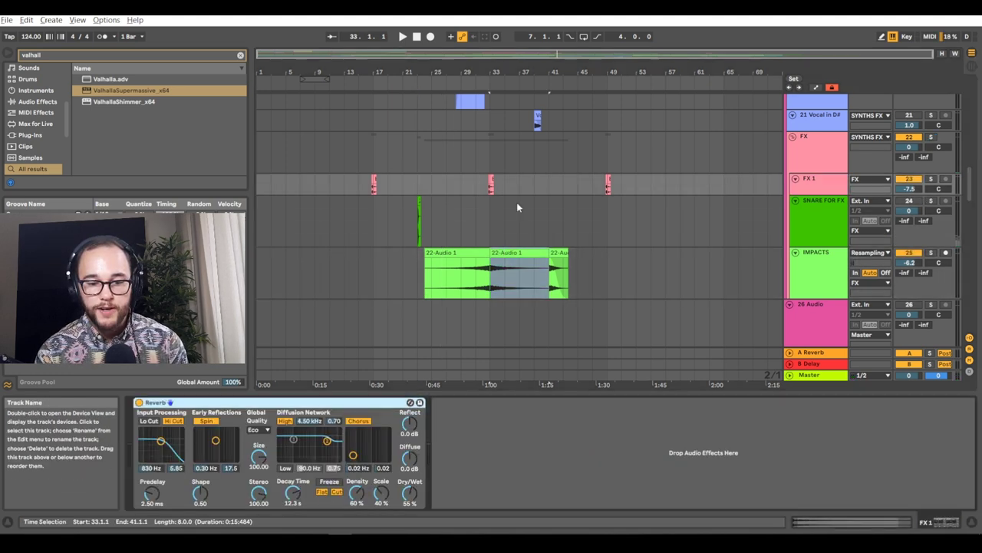
{"action": "scroll", "coordinate": [366, 188], "scroll_direction": "up", "scroll_amount": 3, "text": "ctrl"}
{"action": "scroll", "coordinate": [364, 191], "scroll_direction": "down", "scroll_amount": 3, "text": "ctrl"}
{"action": "scroll", "coordinate": [351, 196], "scroll_direction": "up", "scroll_amount": 5, "text": "ctrl"}
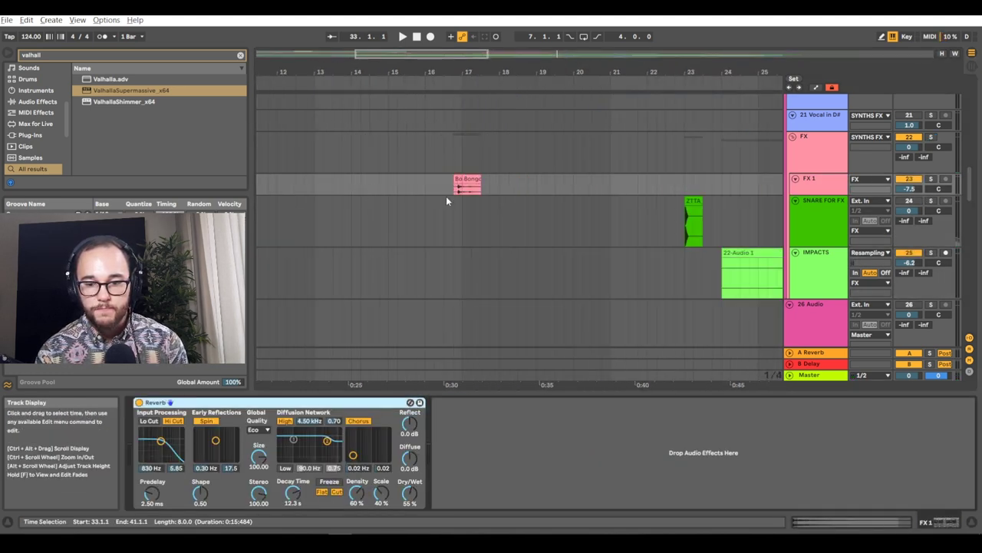
{"action": "left_click", "coordinate": [473, 180]}
{"action": "scroll", "coordinate": [453, 195], "scroll_direction": "up", "scroll_amount": 5, "text": "ctrl"}
{"action": "left_click", "coordinate": [478, 180]}
{"action": "left_click", "coordinate": [526, 189], "text": "shift"}
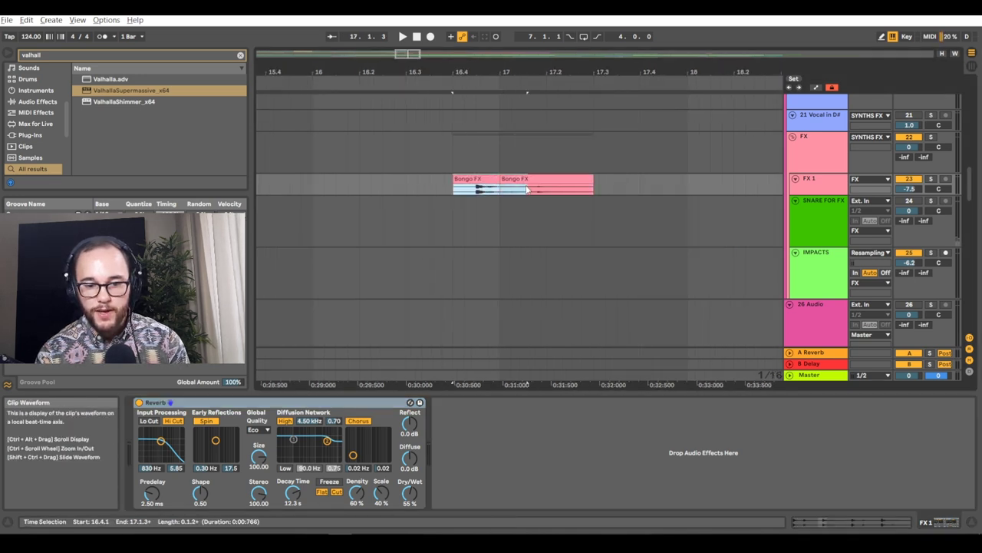
{"action": "left_click", "coordinate": [519, 180]}
{"action": "key", "text": "ctrl+j"}
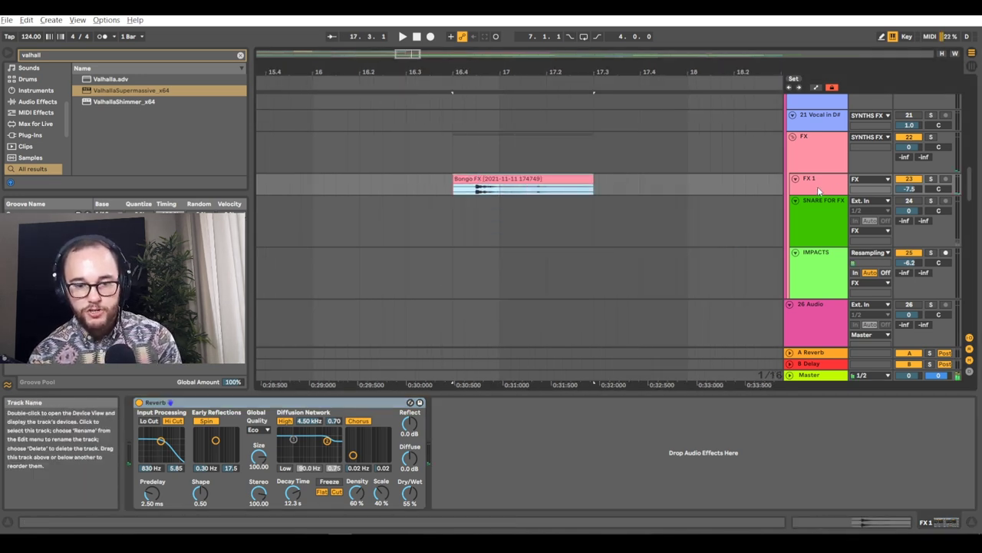
- Play the FX group from 16.4.1 to hear the consolidated Bongo FX clip
{"action": "left_click", "coordinate": [459, 135]}
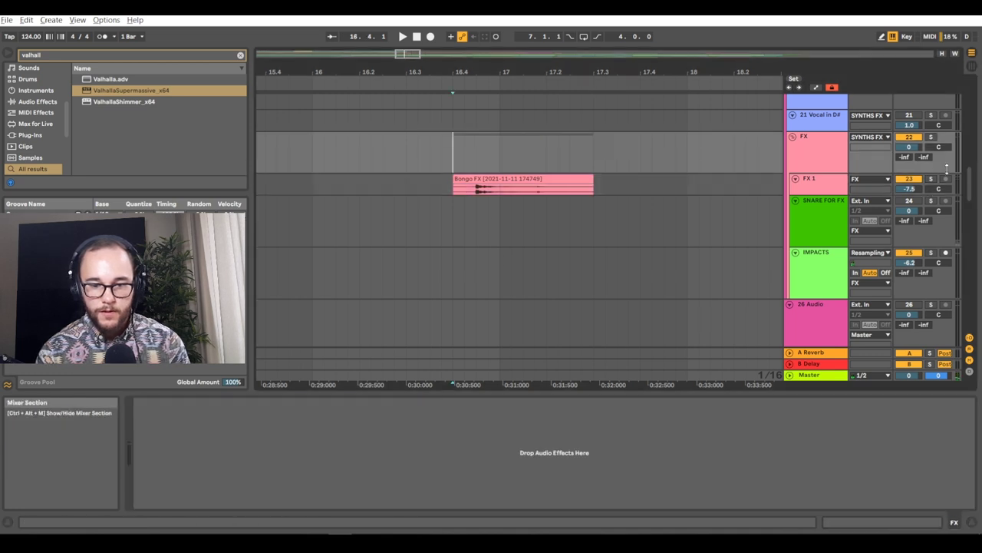
{"action": "key", "text": "space"}
{"action": "scroll", "coordinate": [508, 254], "scroll_direction": "down", "scroll_amount": 4}
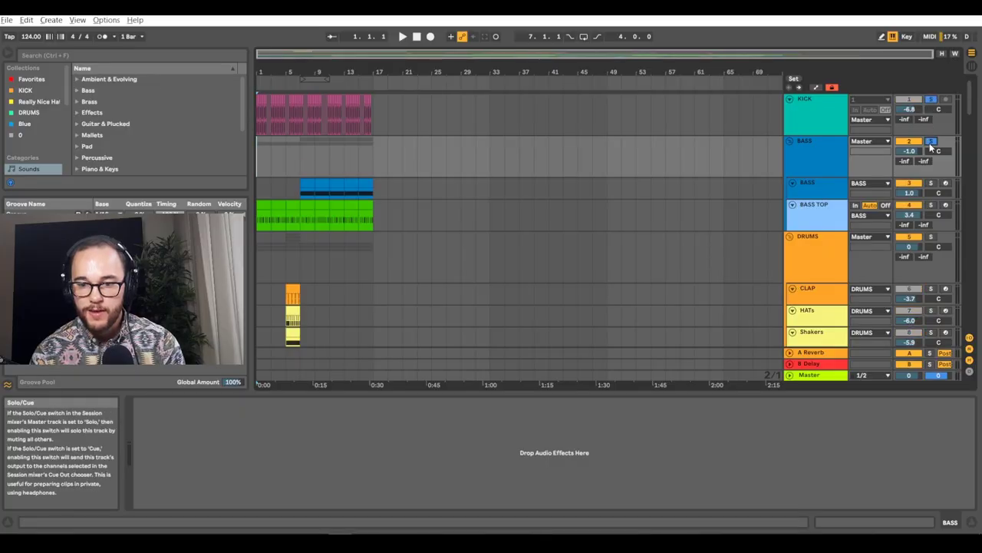
- Play the soloed KICK and BASS tracks together from bar 1
{"action": "scroll", "coordinate": [401, 209], "scroll_direction": "up", "scroll_amount": 4}
{"action": "scroll", "coordinate": [399, 211], "scroll_direction": "left", "scroll_amount": 5}
{"action": "key", "text": "space"}
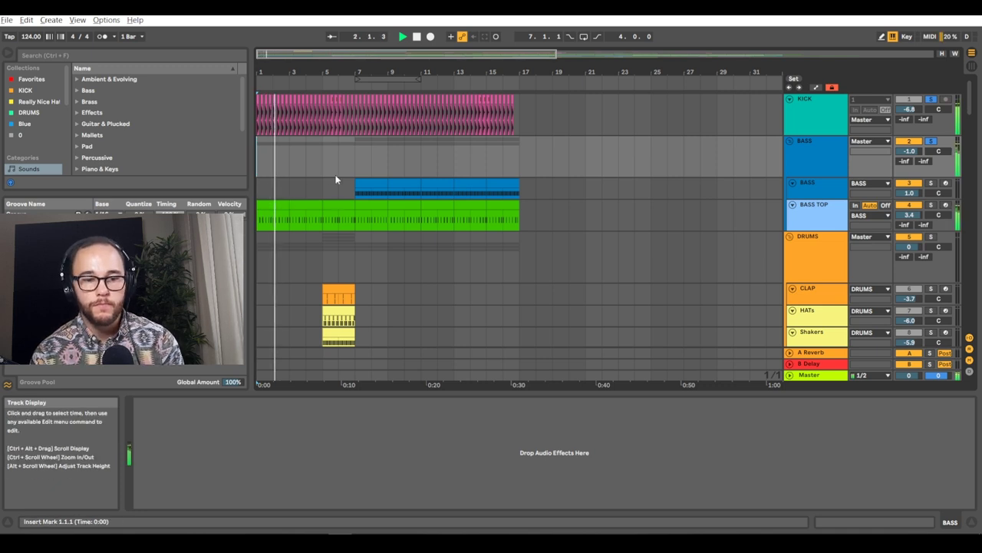
{"action": "scroll", "coordinate": [348, 201], "scroll_direction": "down", "scroll_amount": 3}
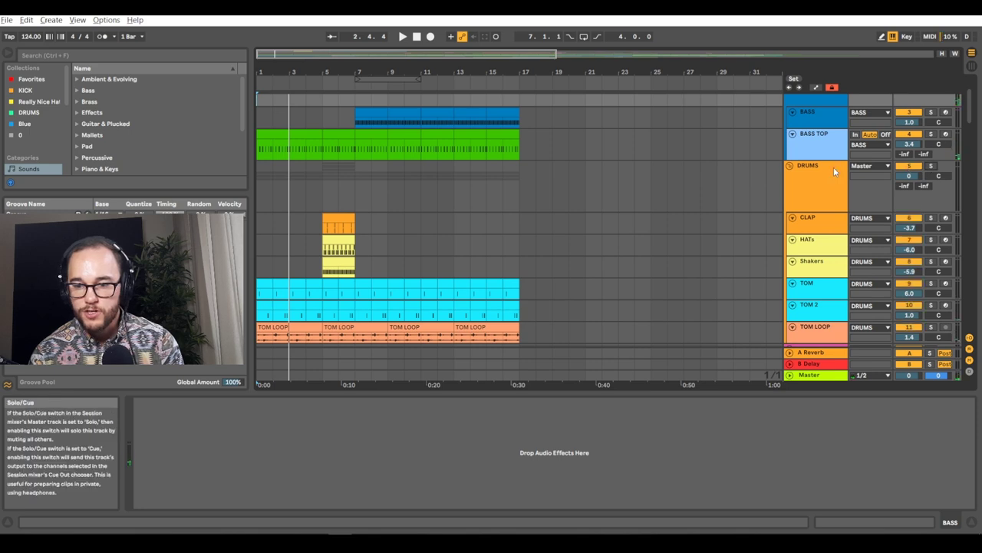
- Review the device chains of the TOM and TOM 2 tracks in the DRUMS group
{"action": "scroll", "coordinate": [367, 256], "scroll_direction": "up", "scroll_amount": 3}
{"action": "scroll", "coordinate": [368, 256], "scroll_direction": "down", "scroll_amount": 7}
{"action": "left_click", "coordinate": [811, 193]}
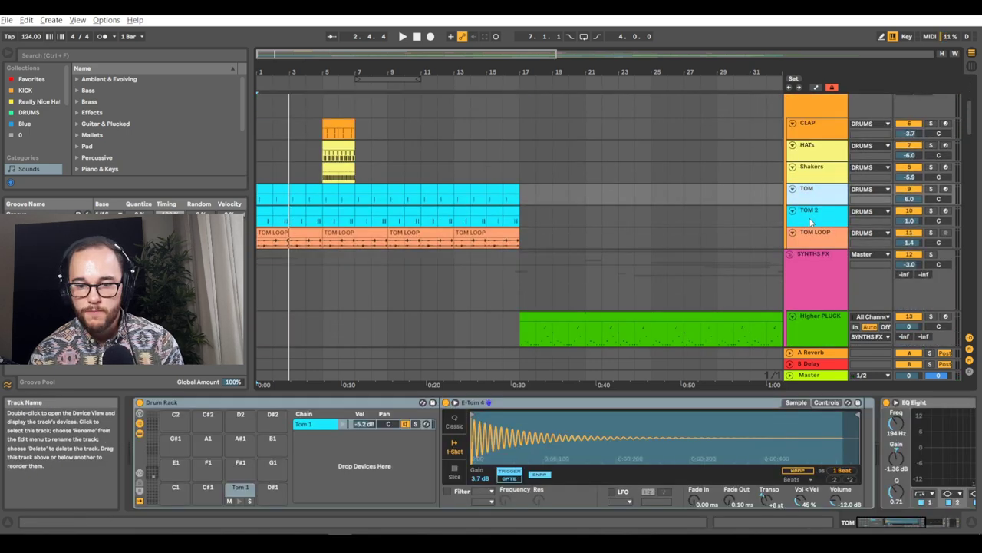
{"action": "left_click", "coordinate": [812, 216]}
- Play the arrangement from bar 1 with all tracks unsoloed while reviewing the drum and synth tracks
{"action": "scroll", "coordinate": [285, 223], "scroll_direction": "down", "scroll_amount": 2}
{"action": "left_click", "coordinate": [257, 119]}
{"action": "key", "text": "space"}
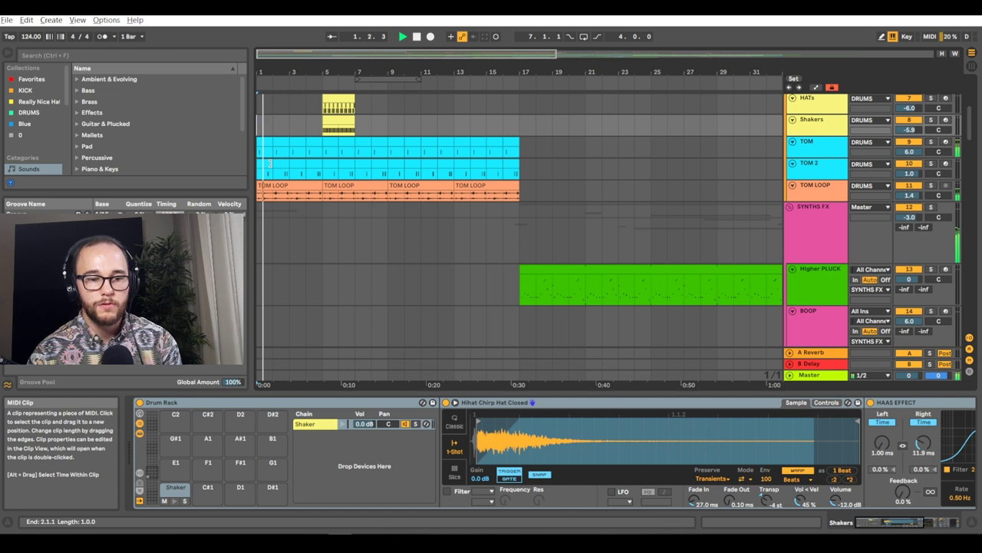
{"action": "scroll", "coordinate": [276, 187], "scroll_direction": "down", "scroll_amount": 6}
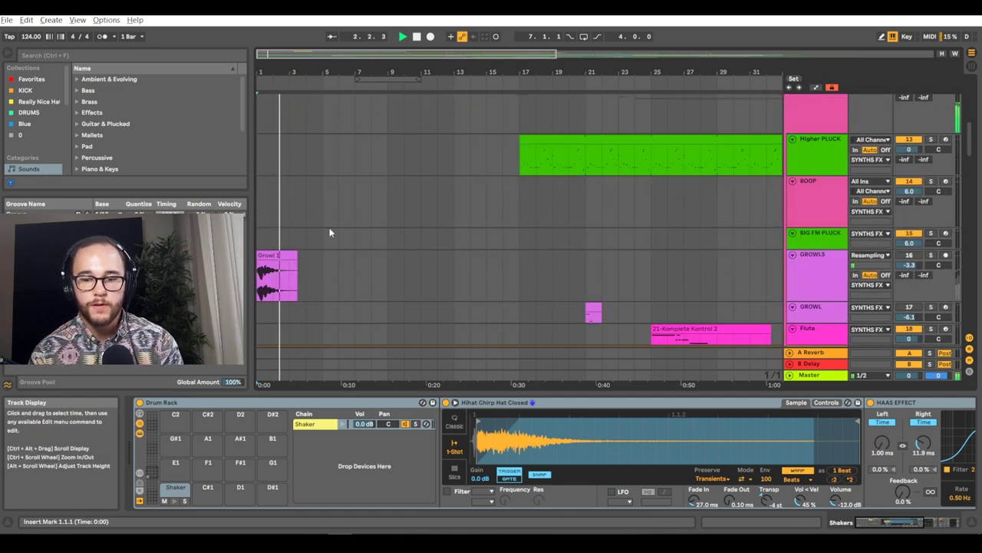
- Move the Growl 1 clip to bar 9 and set the PAD LOW track volume to 2.7 dB
{"action": "left_click", "coordinate": [281, 254]}
{"action": "left_click_drag", "start_coordinate": [281, 254], "coordinate": [413, 257]}
{"action": "scroll", "coordinate": [290, 291], "scroll_direction": "down", "scroll_amount": 2}
{"action": "scroll", "coordinate": [290, 291], "scroll_direction": "down", "scroll_amount": 3}
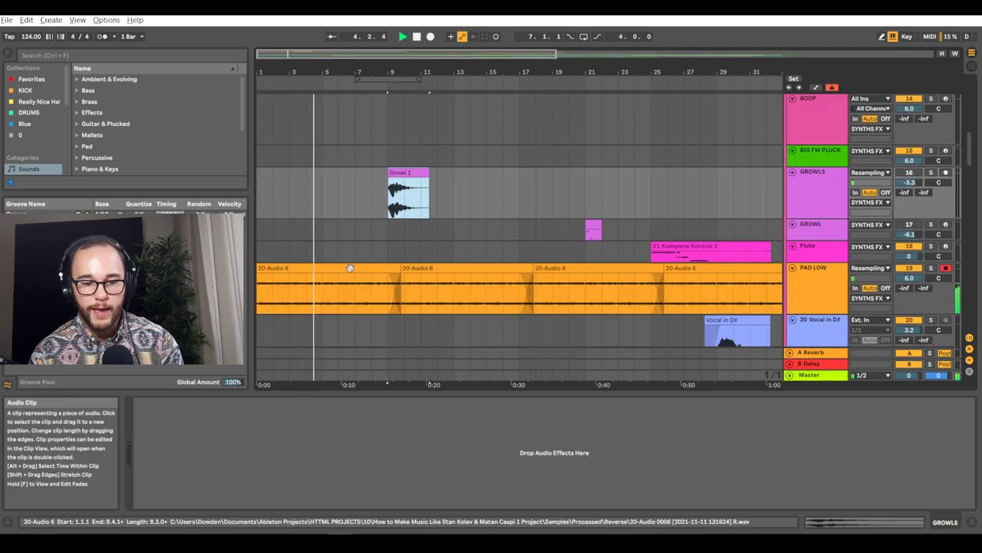
{"action": "left_click_drag", "start_coordinate": [909, 278], "coordinate": [909, 284]}
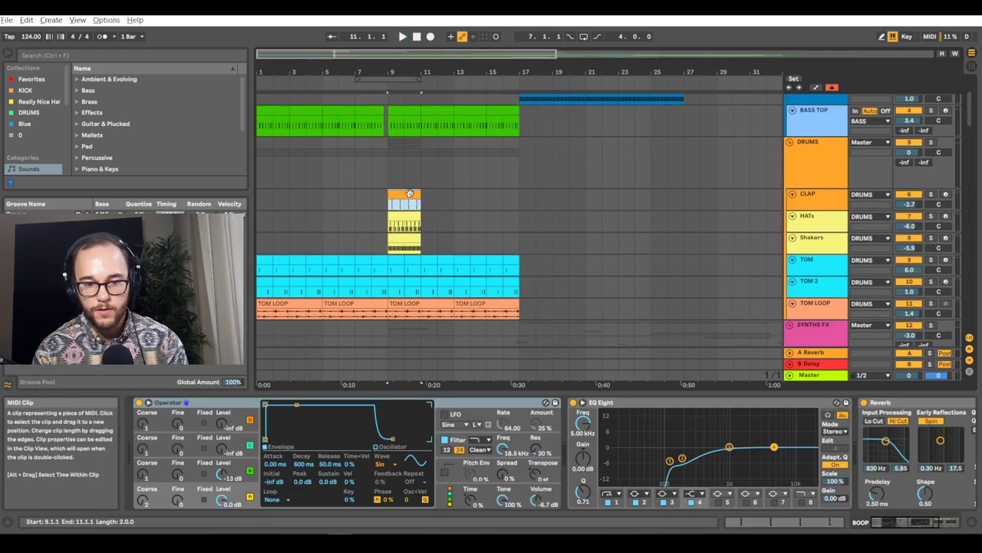
- Move the CLAP clip to bar 13 and extend the HATs and Shakers clips to bar 25
{"action": "left_click_drag", "start_coordinate": [397, 195], "coordinate": [447, 200]}
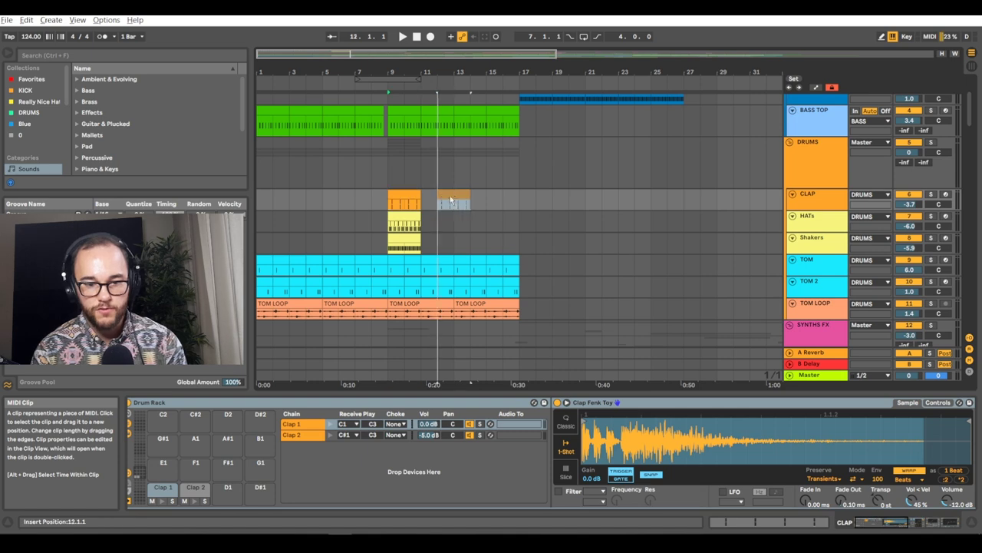
{"action": "left_click", "coordinate": [414, 215]}
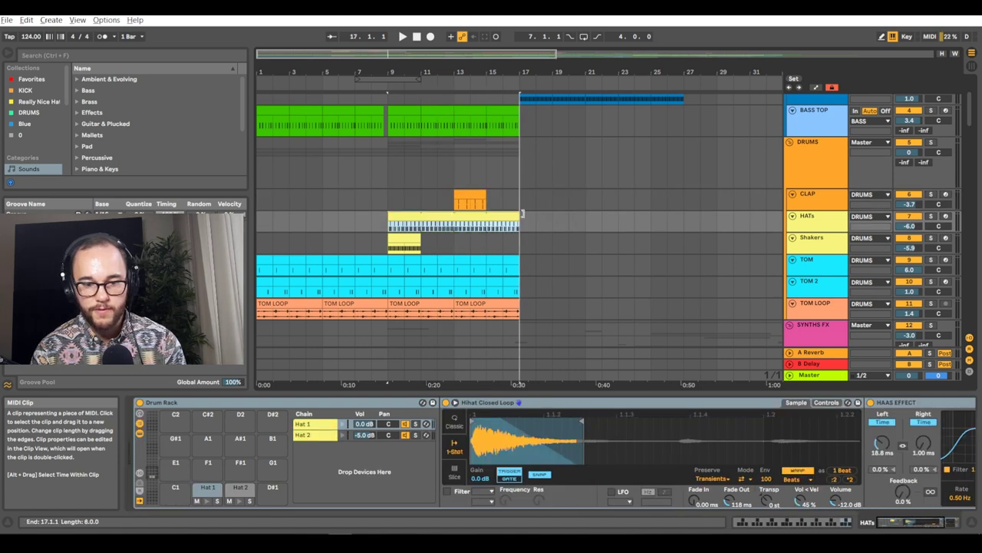
{"action": "left_click_drag", "start_coordinate": [417, 236], "coordinate": [420, 236]}
{"action": "left_click_drag", "start_coordinate": [420, 236], "coordinate": [586, 236]}
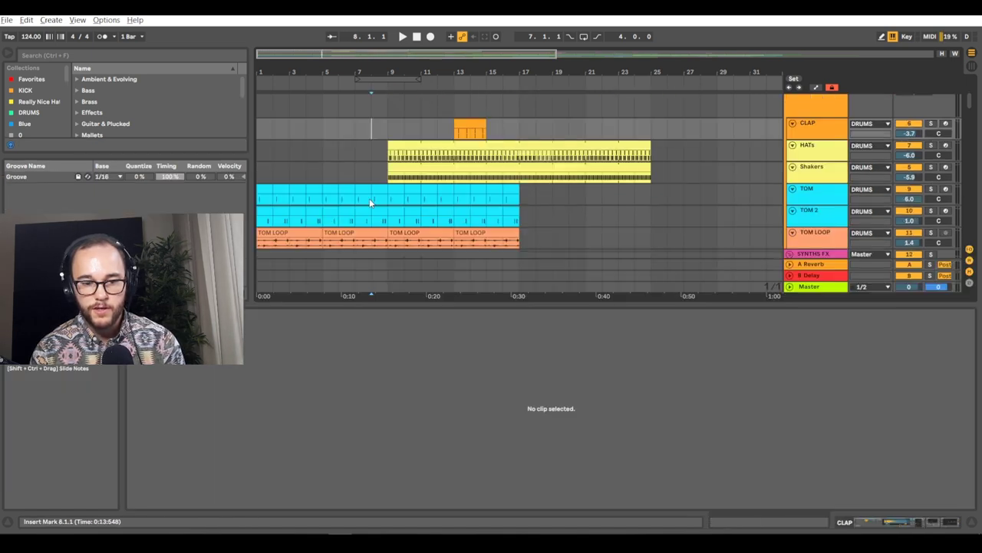
- Repeat the BOOP clip every four bars from bar 9 through bar 61
{"action": "scroll", "coordinate": [369, 198], "scroll_direction": "down", "scroll_amount": 8}
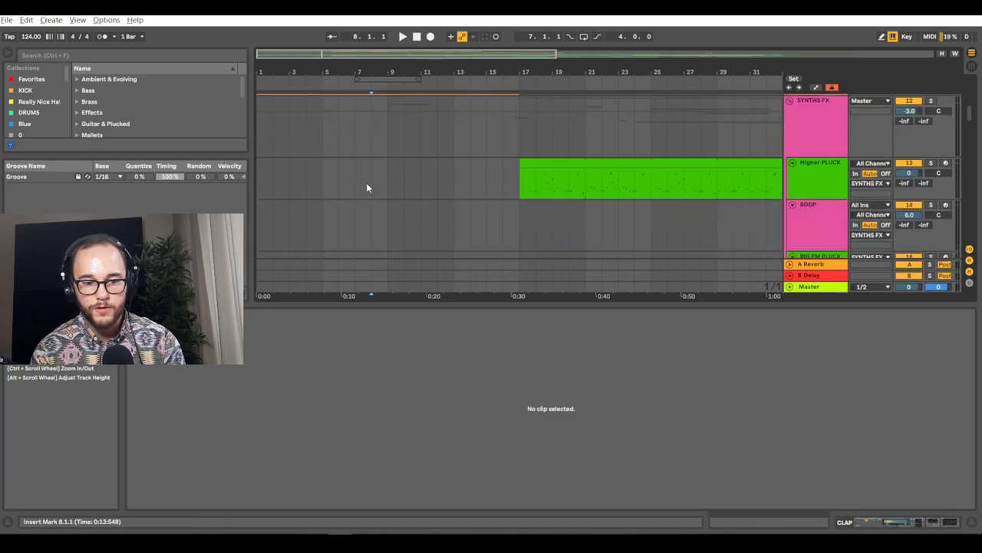
{"action": "left_click", "coordinate": [590, 222]}
{"action": "scroll", "coordinate": [551, 205], "scroll_direction": "down", "scroll_amount": 2}
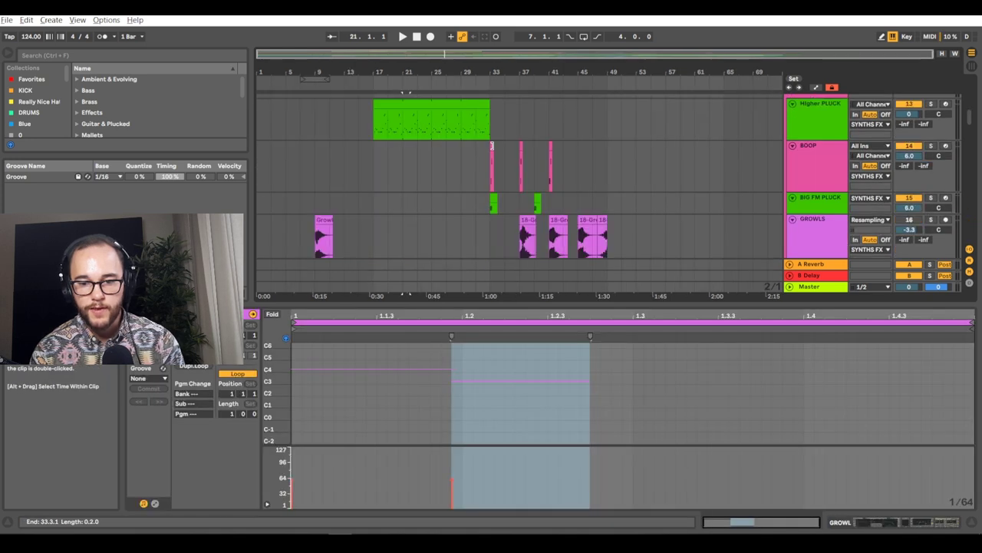
{"action": "left_click", "coordinate": [492, 146]}
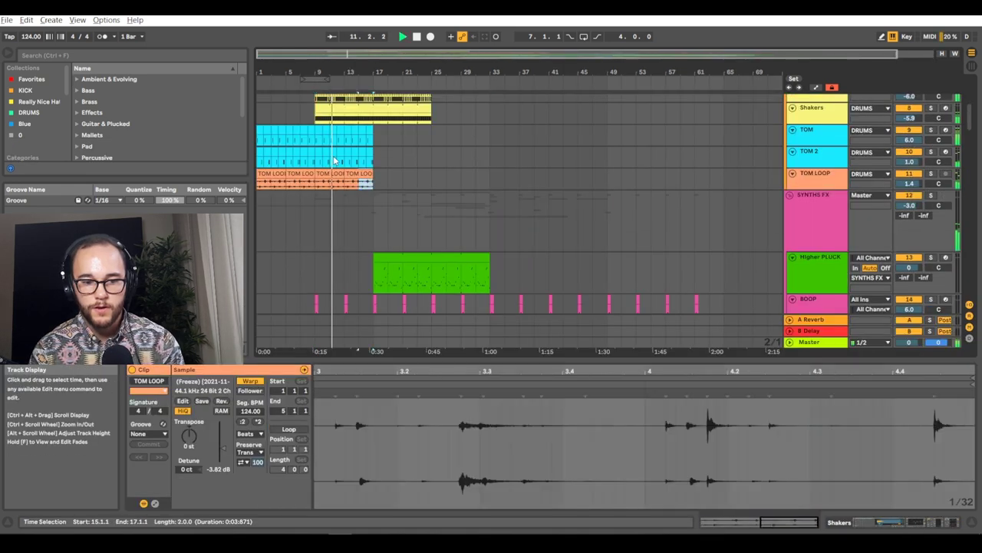
- Duplicate the TOM, TOM 2 and TOM LOOP clips of bars 1 to 17 once so they run to bar 33
{"action": "left_click_drag", "start_coordinate": [373, 184], "coordinate": [232, 129]}
{"action": "key", "text": "ctrl+d"}
{"action": "key", "text": "ctrl+d"}
{"action": "scroll", "coordinate": [322, 145], "scroll_direction": "up", "scroll_amount": 2}
{"action": "key", "text": "ctrl+z"}
{"action": "scroll", "coordinate": [436, 144], "scroll_direction": "up", "scroll_amount": 2}
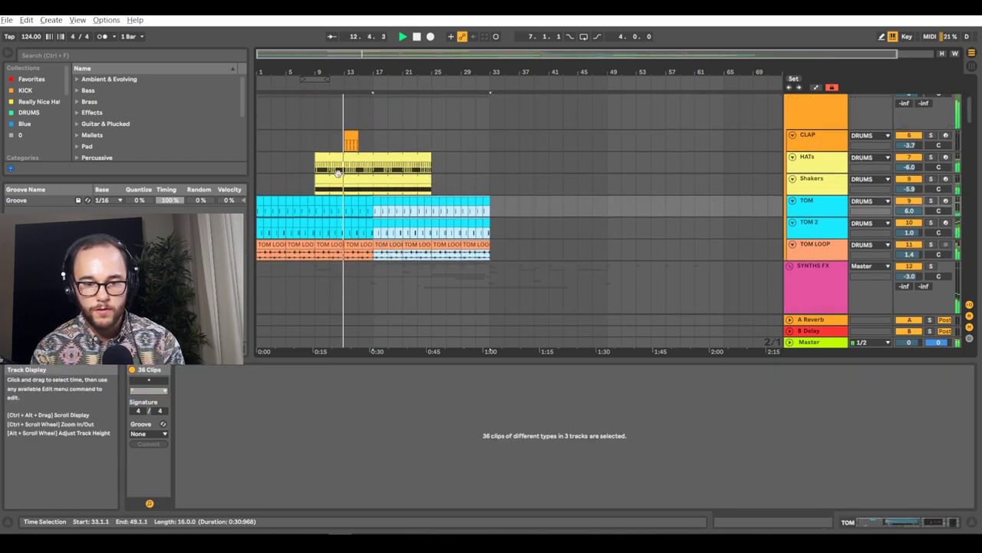
- Place the CLAP pattern from bar 17 to bar 25 and duplicate the first 16 bars of KICK clips through bar 33
{"action": "left_click_drag", "start_coordinate": [354, 146], "coordinate": [432, 147]}
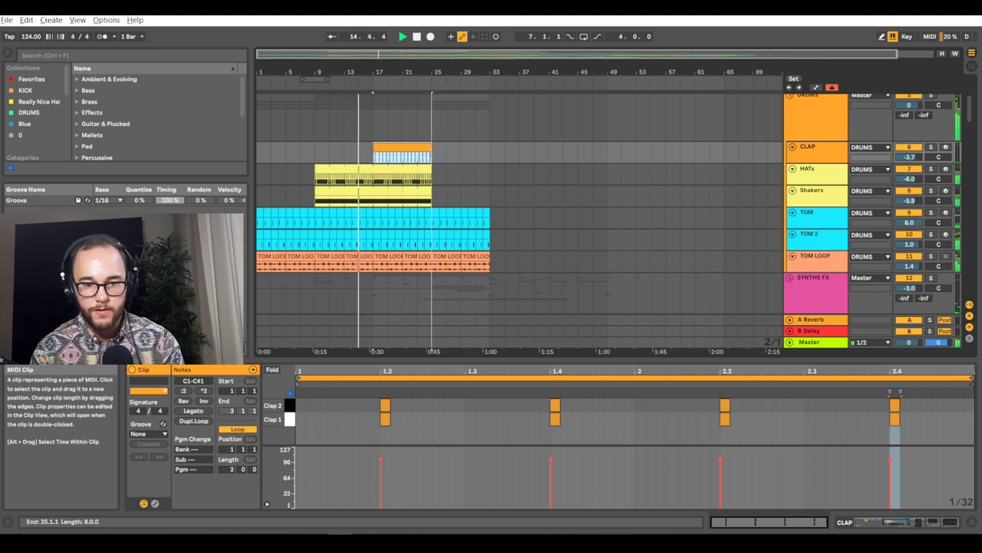
{"action": "left_click_drag", "start_coordinate": [973, 121], "coordinate": [973, 148]}
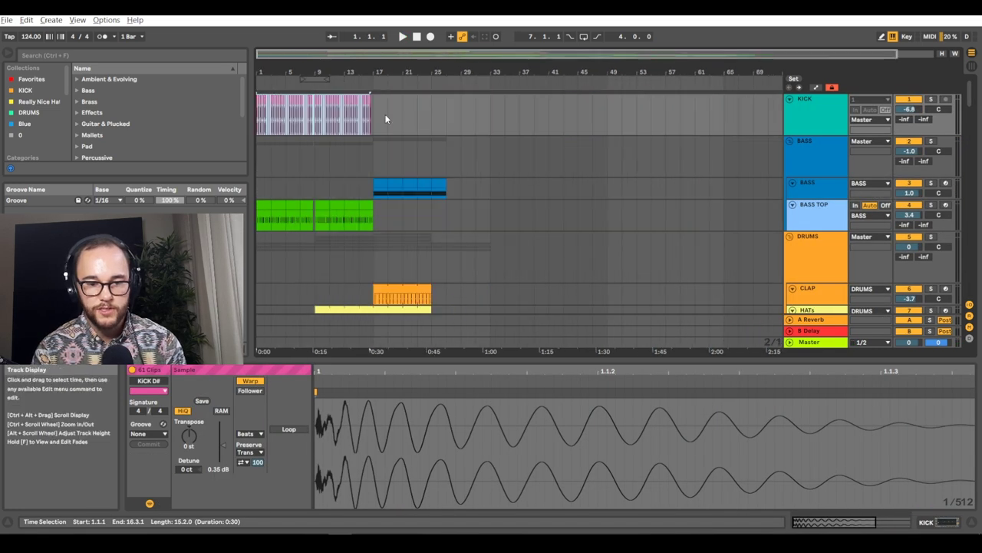
{"action": "left_click_drag", "start_coordinate": [378, 115], "coordinate": [237, 107]}
{"action": "key", "text": "ctrl+d"}
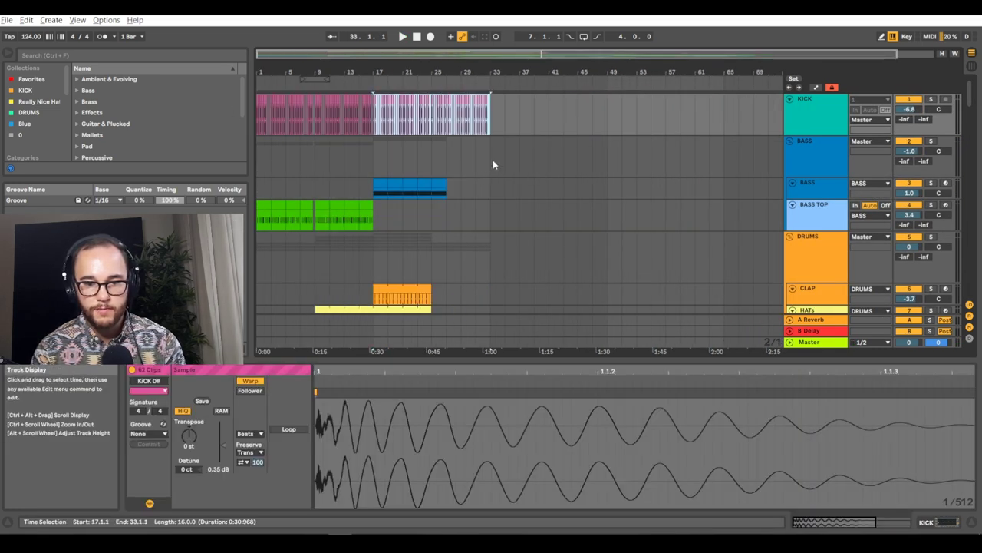
- Play the arrangement from bar 9 while reviewing the drum and synth tracks
{"action": "scroll", "coordinate": [308, 172], "scroll_direction": "down", "scroll_amount": 2}
{"action": "left_click", "coordinate": [301, 154]}
{"action": "key", "text": "space"}
{"action": "scroll", "coordinate": [314, 185], "scroll_direction": "down", "scroll_amount": 2}
{"action": "left_click", "coordinate": [314, 175]}
{"action": "key", "text": "space"}
{"action": "key", "text": "space"}
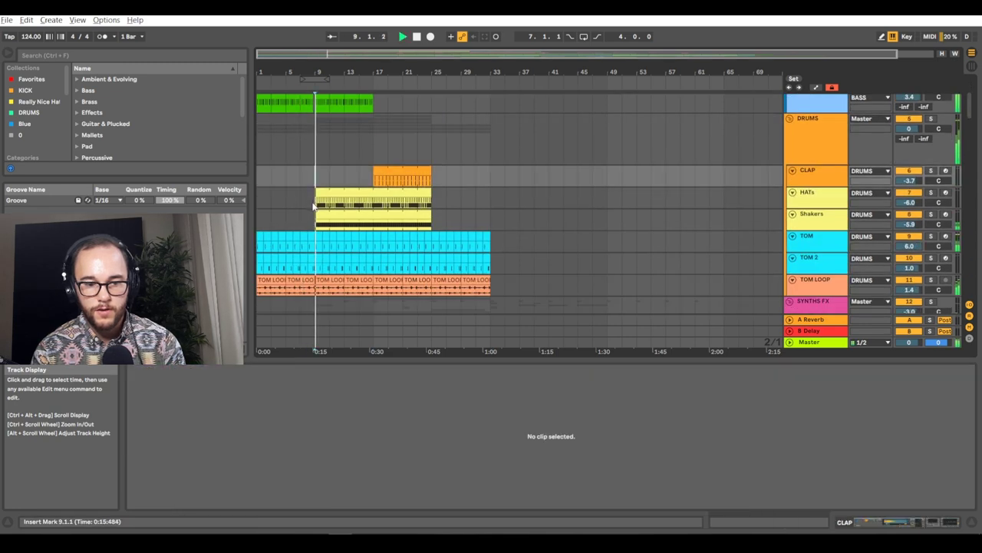
{"action": "scroll", "coordinate": [316, 185], "scroll_direction": "up", "scroll_amount": 4}
{"action": "scroll", "coordinate": [327, 225], "scroll_direction": "down", "scroll_amount": 3}
{"action": "scroll", "coordinate": [422, 203], "scroll_direction": "down", "scroll_amount": 6}
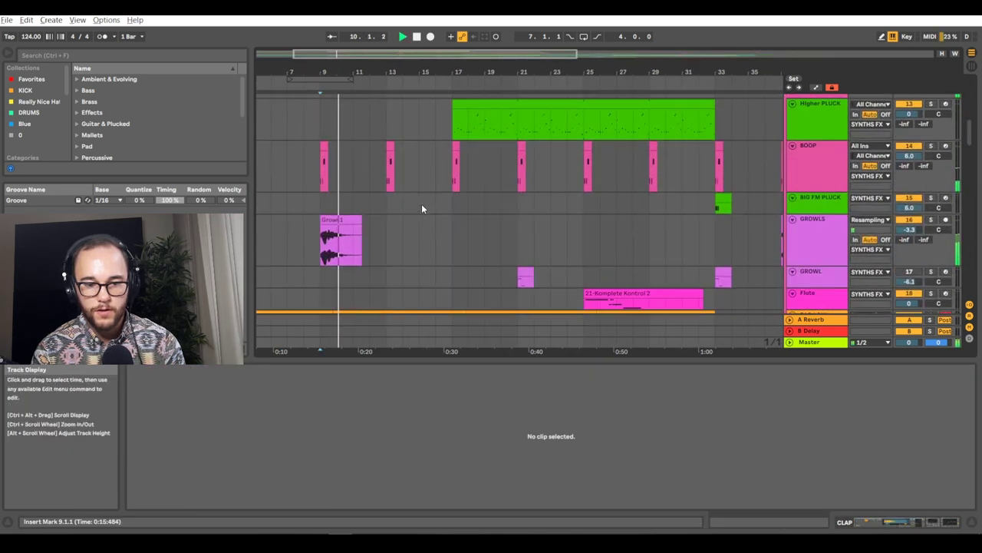
- Place the 18-Growl 1 4 clip at bar 17 on the GROWLS track
{"action": "scroll", "coordinate": [640, 173], "scroll_direction": "down", "scroll_amount": 3}
{"action": "left_click_drag", "start_coordinate": [555, 151], "coordinate": [382, 173]}
{"action": "scroll", "coordinate": [375, 198], "scroll_direction": "up", "scroll_amount": 6}
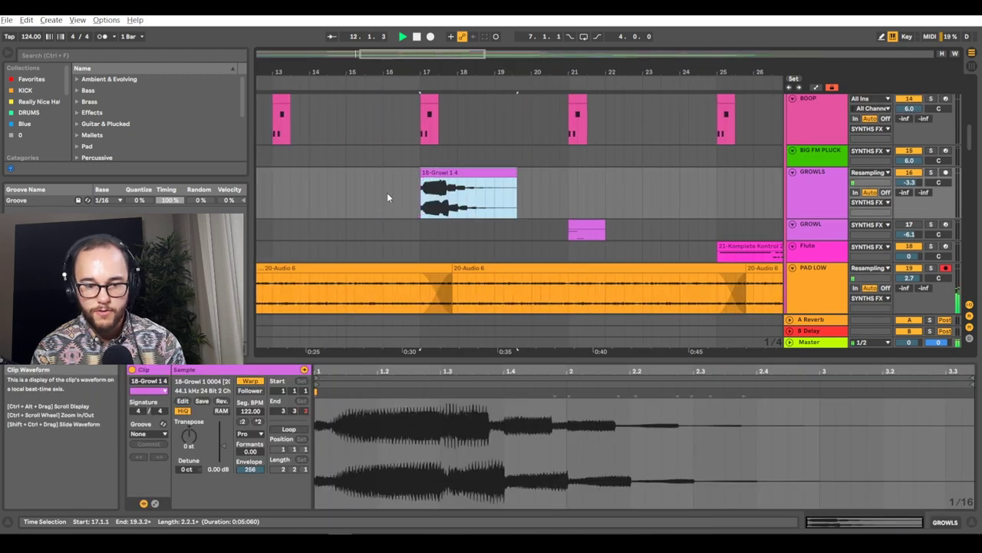
{"action": "scroll", "coordinate": [419, 197], "scroll_direction": "down", "scroll_amount": 3}
{"action": "scroll", "coordinate": [444, 195], "scroll_direction": "up", "scroll_amount": 6}
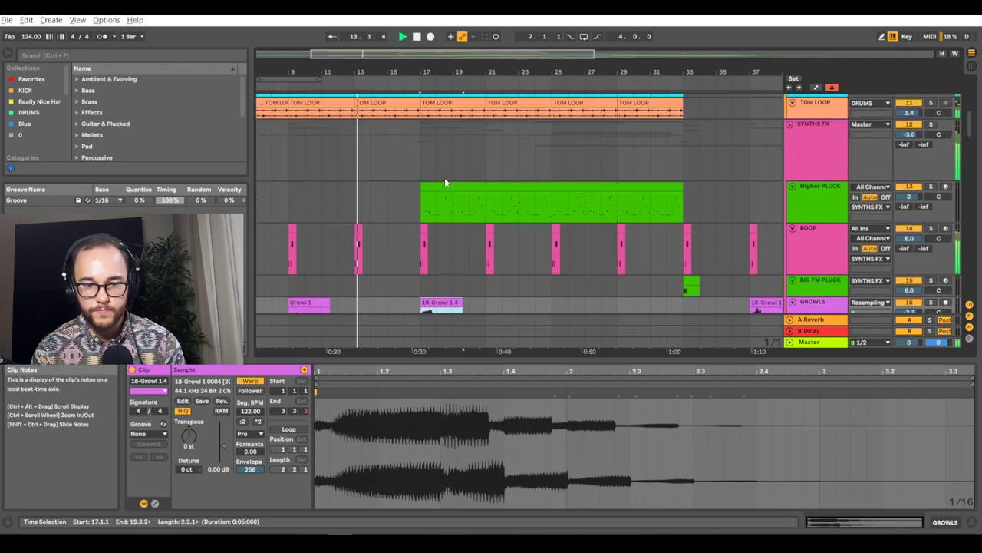
- Duplicate the BASS TOP section of bars 9 to 17 three times so it continues to bar 41
{"action": "scroll", "coordinate": [420, 176], "scroll_direction": "up", "scroll_amount": 6}
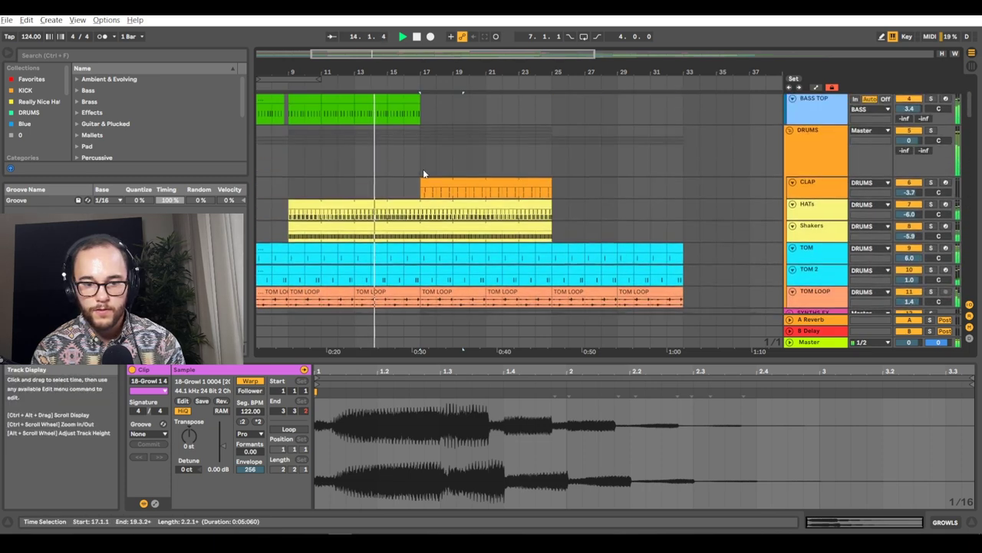
{"action": "left_click", "coordinate": [413, 99]}
{"action": "scroll", "coordinate": [408, 153], "scroll_direction": "down", "scroll_amount": 3}
{"action": "scroll", "coordinate": [408, 173], "scroll_direction": "up", "scroll_amount": 2}
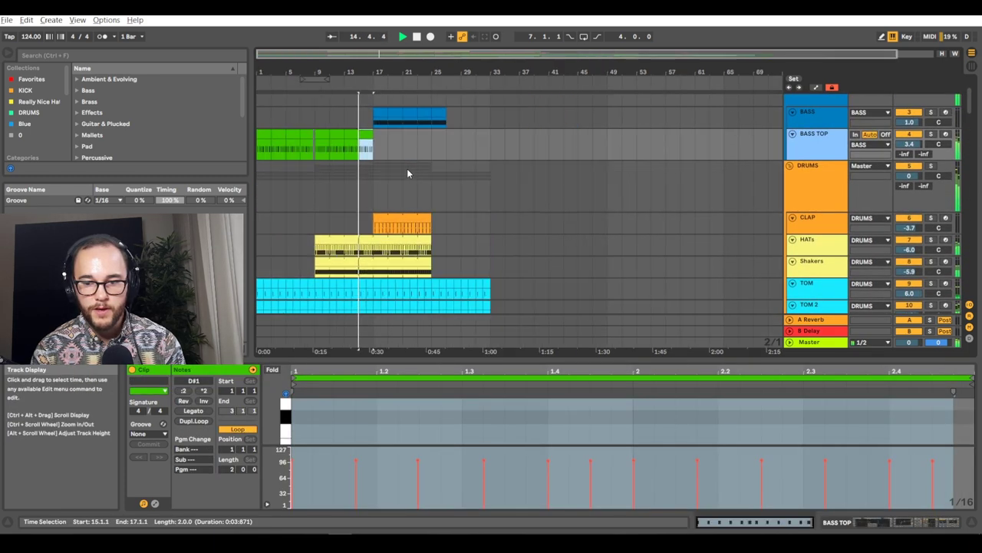
{"action": "left_click", "coordinate": [317, 136]}
{"action": "key", "text": "ctrl+d"}
{"action": "key", "text": "ctrl+d"}
{"action": "key", "text": "ctrl+d"}
- Move all clips on the blue BASS track so they start at bar 33
{"action": "left_click", "coordinate": [440, 112]}
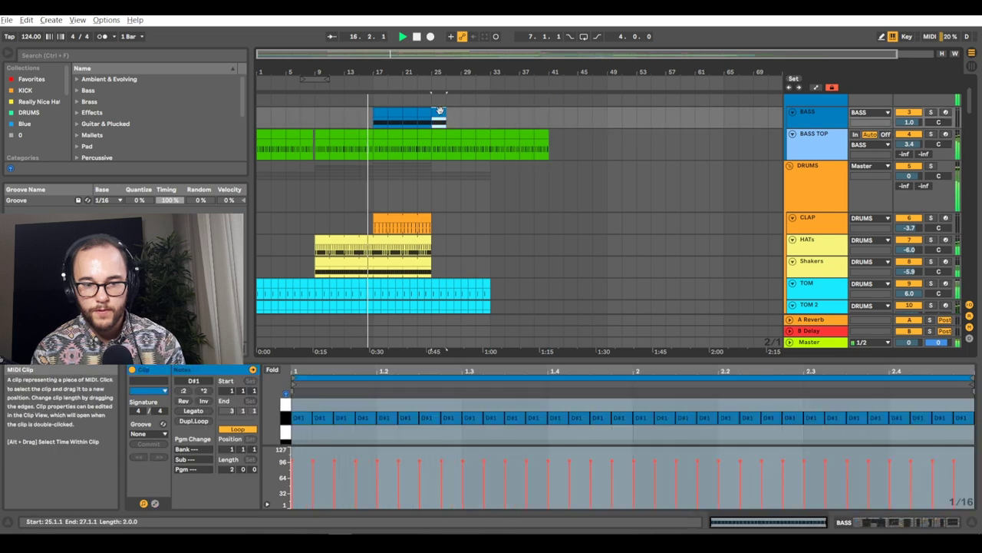
{"action": "left_click_drag", "start_coordinate": [380, 111], "coordinate": [453, 110]}
{"action": "left_click", "coordinate": [396, 110], "text": "shift"}
{"action": "left_click", "coordinate": [436, 112]}
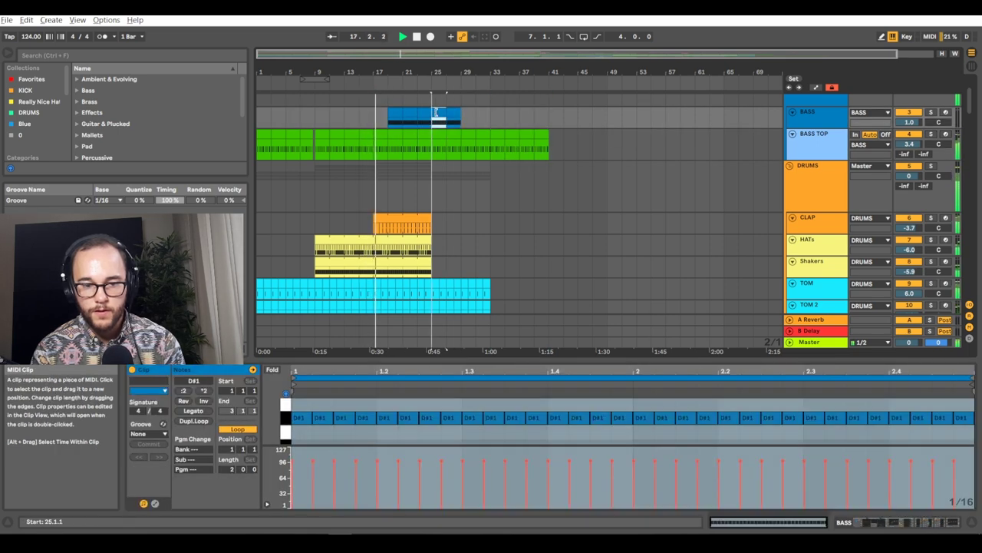
{"action": "key", "text": "Right"}
{"action": "key", "text": "Right"}
{"action": "key", "text": "Right"}
{"action": "key", "text": "Right"}
{"action": "key", "text": "Right"}
{"action": "key", "text": "Right"}
{"action": "key", "text": "Right"}
{"action": "key", "text": "Right"}
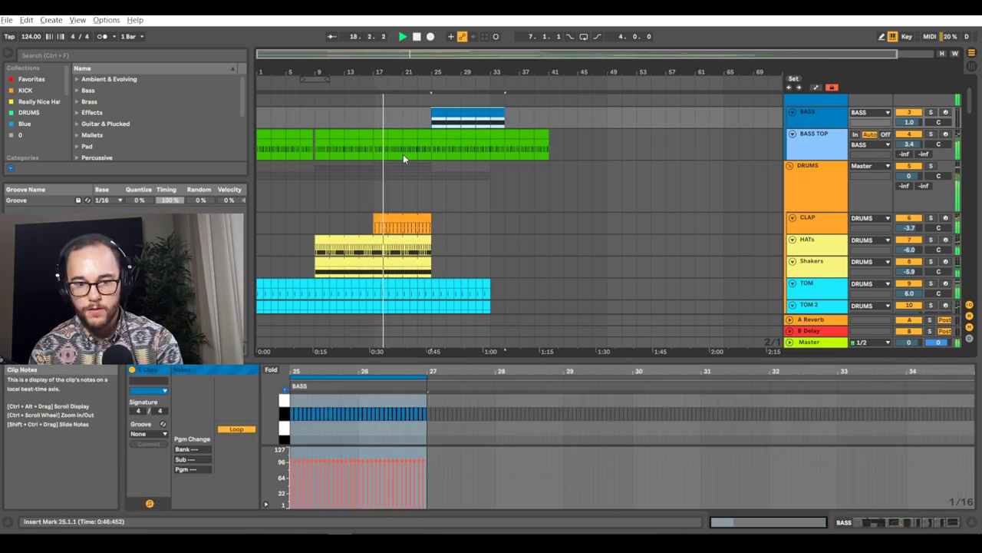
{"action": "key", "text": "Left"}
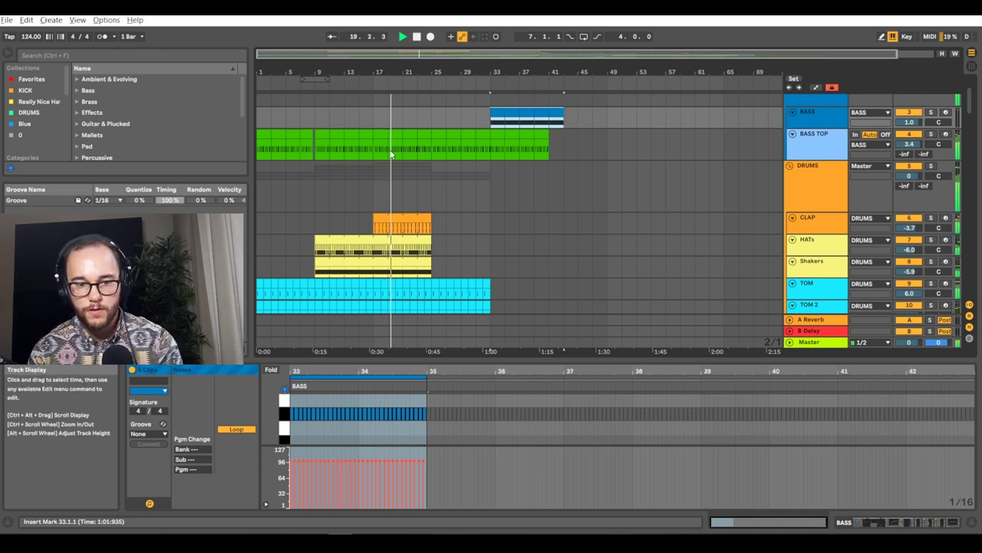
- Duplicate the CLAP clips through bar 33 and the HATs and Shakers clips through bar 41
{"action": "left_click", "coordinate": [424, 217]}
{"action": "key", "text": "ctrl+d"}
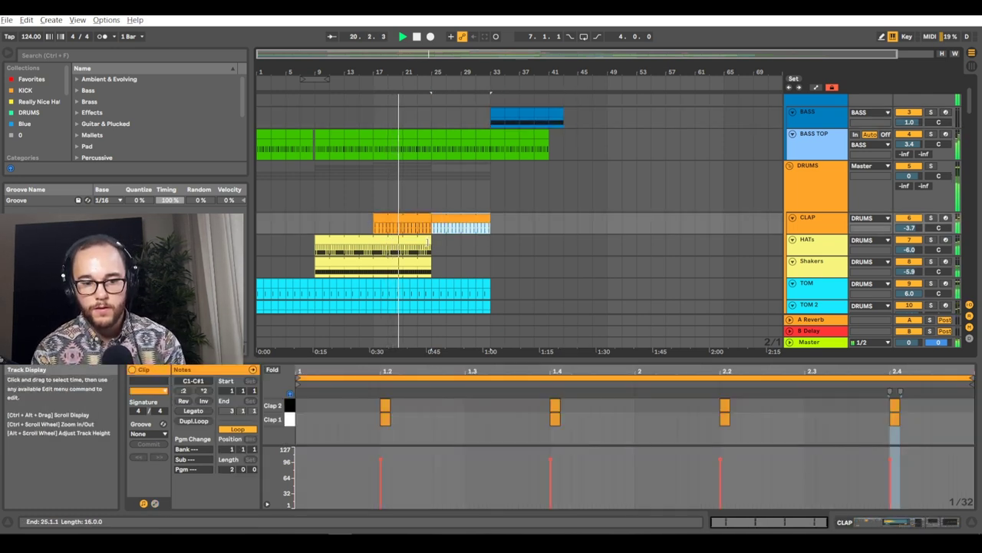
{"action": "left_click", "coordinate": [418, 246]}
{"action": "key", "text": "ctrl+d"}
{"action": "left_click", "coordinate": [417, 260]}
{"action": "key", "text": "ctrl+d"}
- Duplicate the 32 bars of TOM, TOM 2 and TOM LOOP clips so they run to bar 65
{"action": "scroll", "coordinate": [431, 256], "scroll_direction": "down", "scroll_amount": 3}
{"action": "left_click_drag", "start_coordinate": [495, 232], "coordinate": [228, 184]}
{"action": "key", "text": "ctrl+d"}
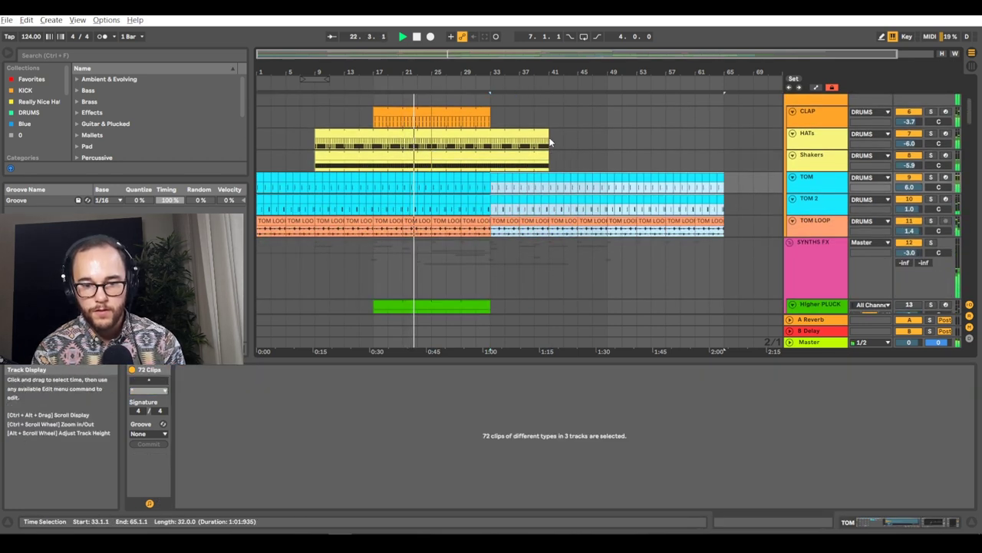
- Delete the HATs and Shakers clips after bar 33
{"action": "left_click", "coordinate": [491, 146]}
{"action": "left_click_drag", "start_coordinate": [557, 161], "coordinate": [498, 140]}
{"action": "key", "text": "Delete"}
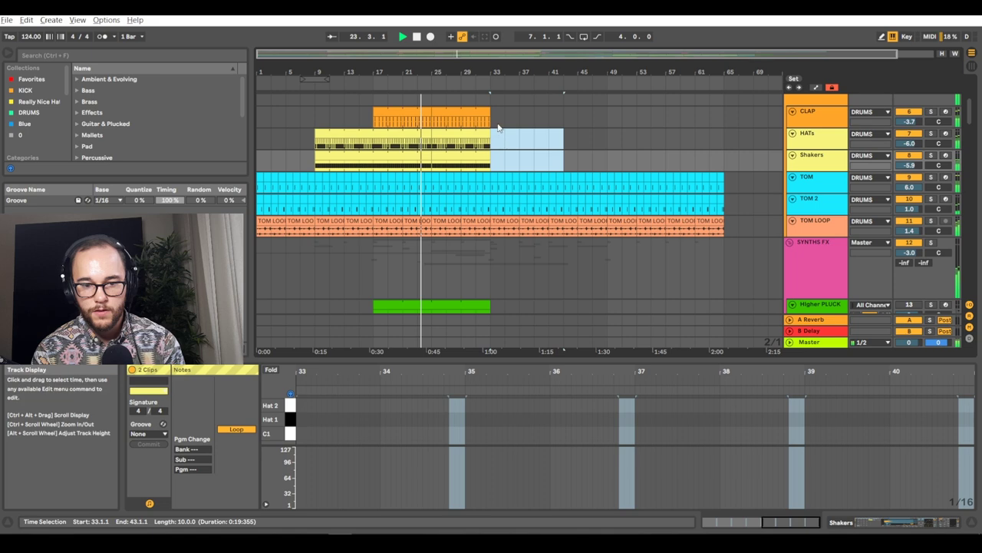
- Duplicate the four 20-Audio 6 clips on the PAD LOW track so the pad runs to bar 65
{"action": "scroll", "coordinate": [462, 191], "scroll_direction": "down", "scroll_amount": 3}
{"action": "scroll", "coordinate": [445, 207], "scroll_direction": "up", "scroll_amount": 6}
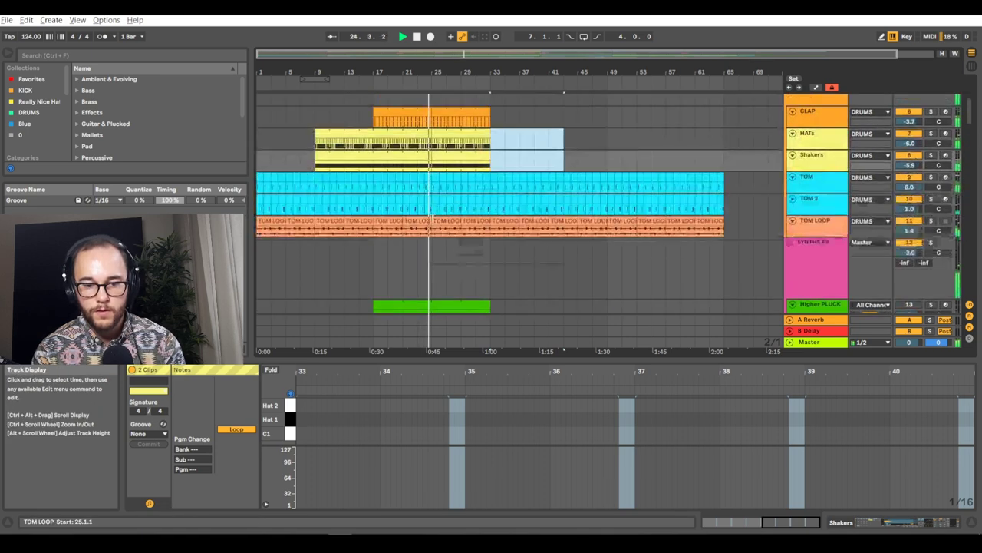
{"action": "scroll", "coordinate": [429, 226], "scroll_direction": "down", "scroll_amount": 3}
{"action": "scroll", "coordinate": [434, 219], "scroll_direction": "down", "scroll_amount": 6}
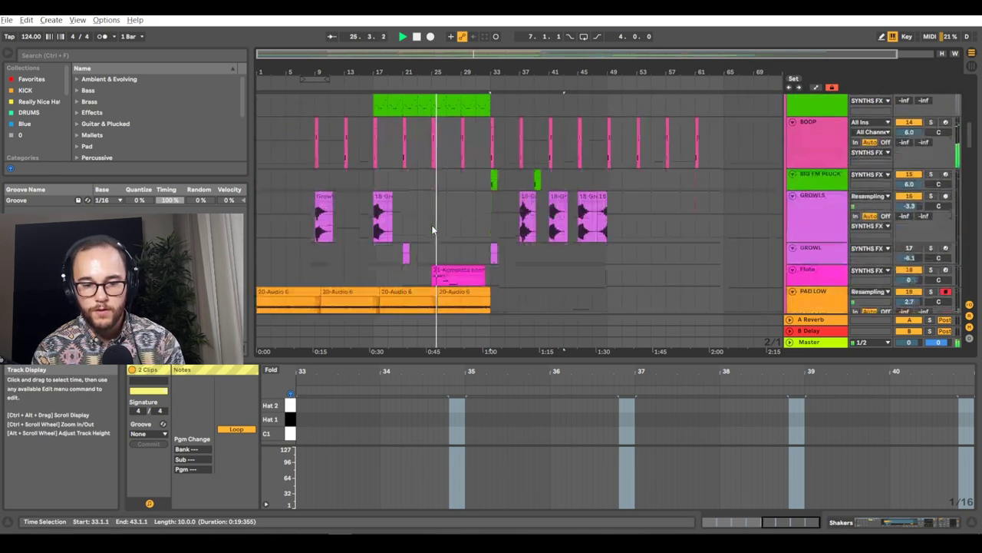
{"action": "scroll", "coordinate": [442, 222], "scroll_direction": "down", "scroll_amount": 2}
{"action": "scroll", "coordinate": [458, 191], "scroll_direction": "up", "scroll_amount": 1}
{"action": "left_click", "coordinate": [465, 162]}
{"action": "left_click", "coordinate": [309, 161], "text": "shift"}
{"action": "key", "text": "ctrl+d"}
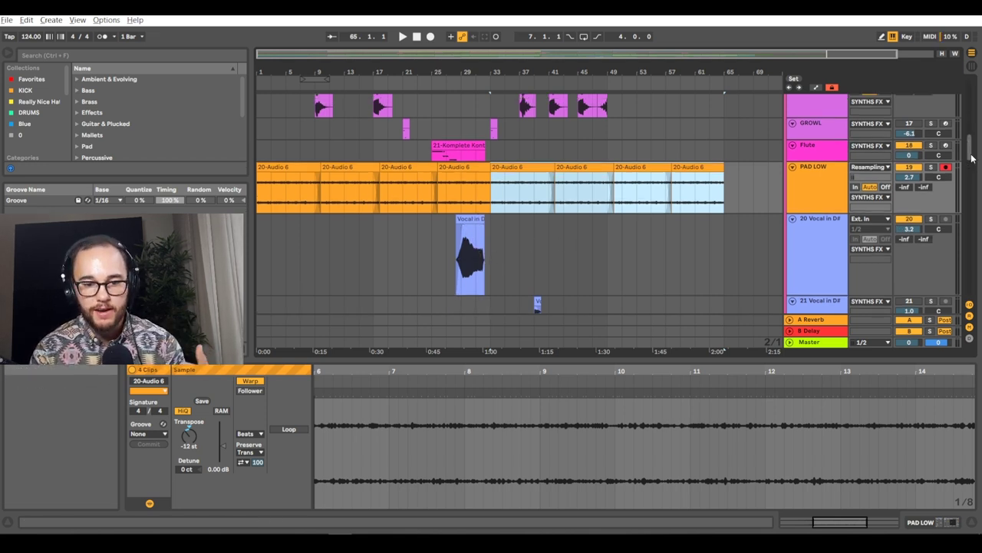
- Move the Flute clip to bar 49
{"action": "scroll", "coordinate": [973, 157], "scroll_direction": "up", "scroll_amount": 2}
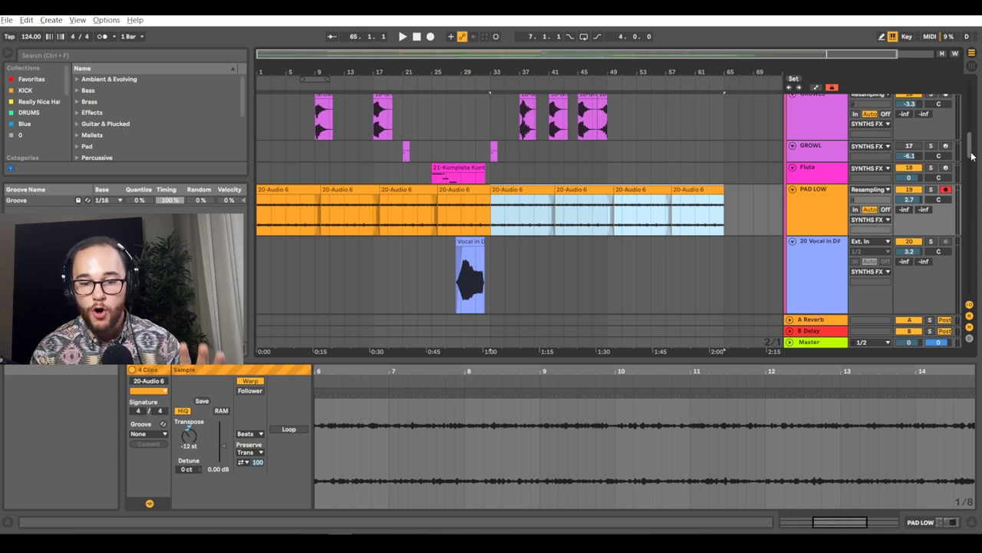
{"action": "scroll", "coordinate": [971, 157], "scroll_direction": "up", "scroll_amount": 3}
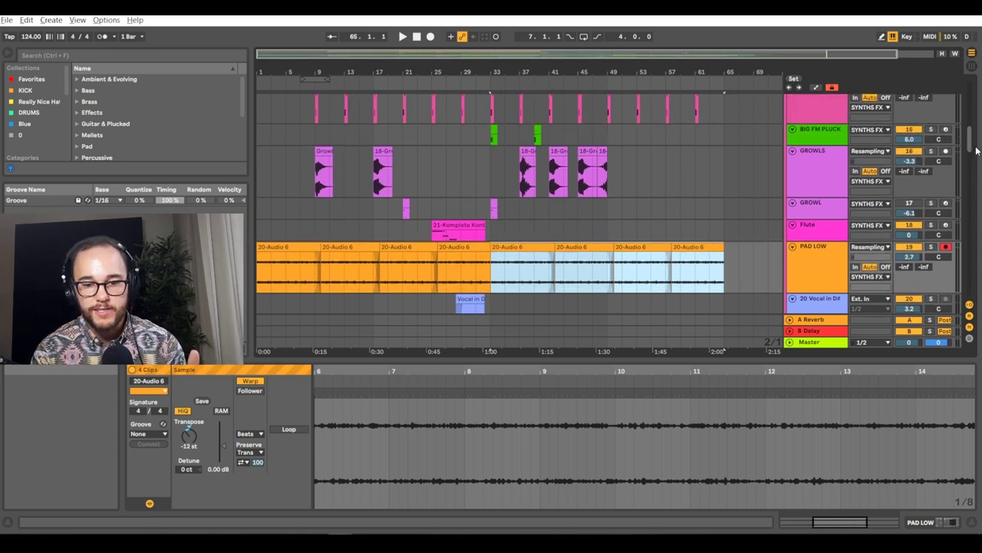
{"action": "scroll", "coordinate": [977, 153], "scroll_direction": "down", "scroll_amount": 1}
{"action": "left_click_drag", "start_coordinate": [458, 201], "coordinate": [634, 201]}
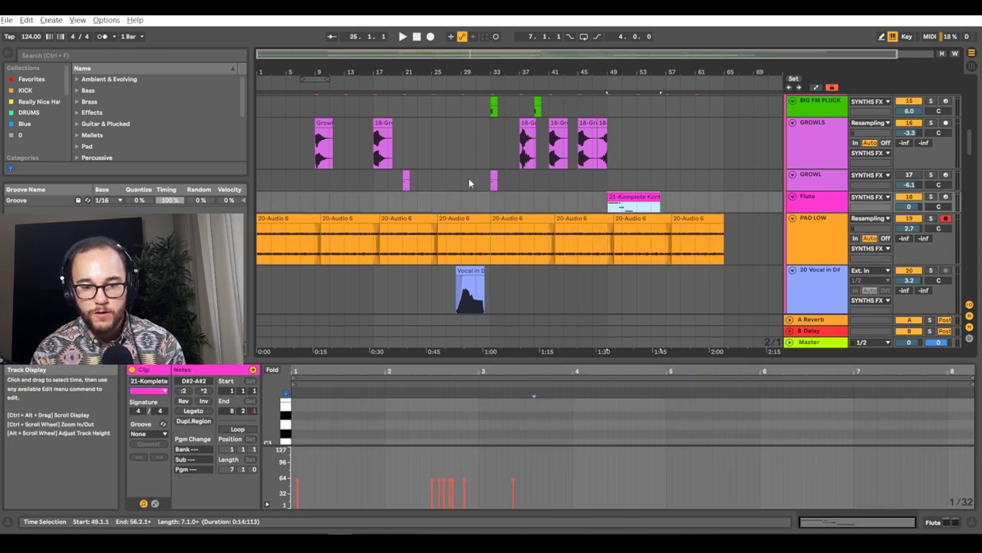
- Move the second GROWL clip to bar 43 and the GROWLS audio clip at bar 45 to bar 33
{"action": "left_click", "coordinate": [493, 182]}
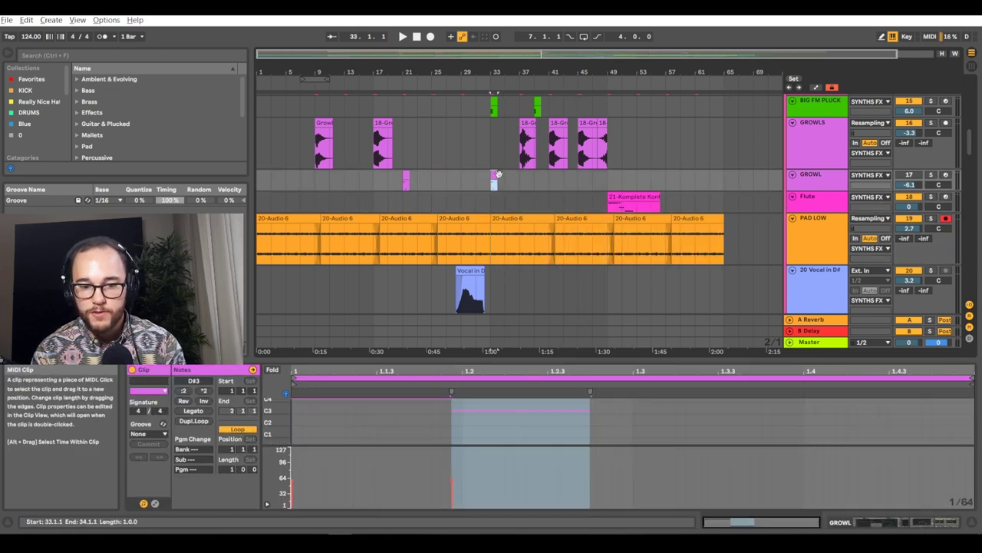
{"action": "key", "text": "ctrl+v"}
{"action": "scroll", "coordinate": [487, 159], "scroll_direction": "up", "scroll_amount": 1}
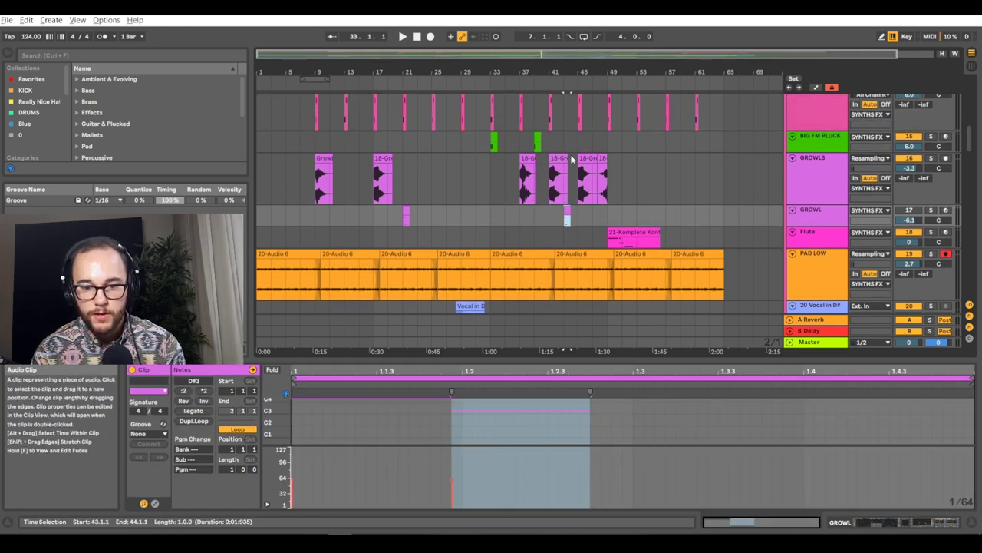
{"action": "left_click_drag", "start_coordinate": [590, 158], "coordinate": [502, 167]}
{"action": "scroll", "coordinate": [468, 146], "scroll_direction": "up", "scroll_amount": 2}
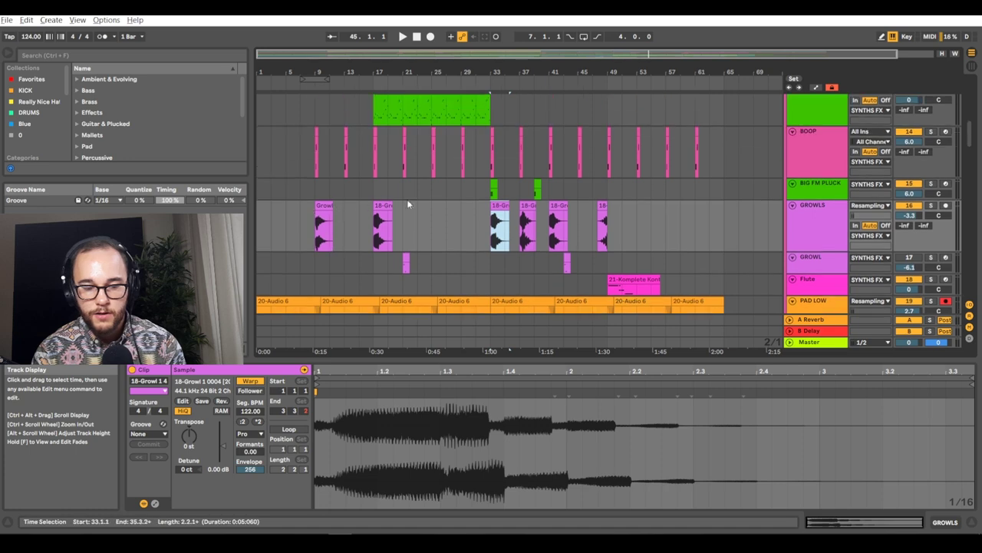
- Solo the Higher PLUCK track and show the automation lane for its Wavetable Filter 1 frequency
{"action": "left_click", "coordinate": [461, 140]}
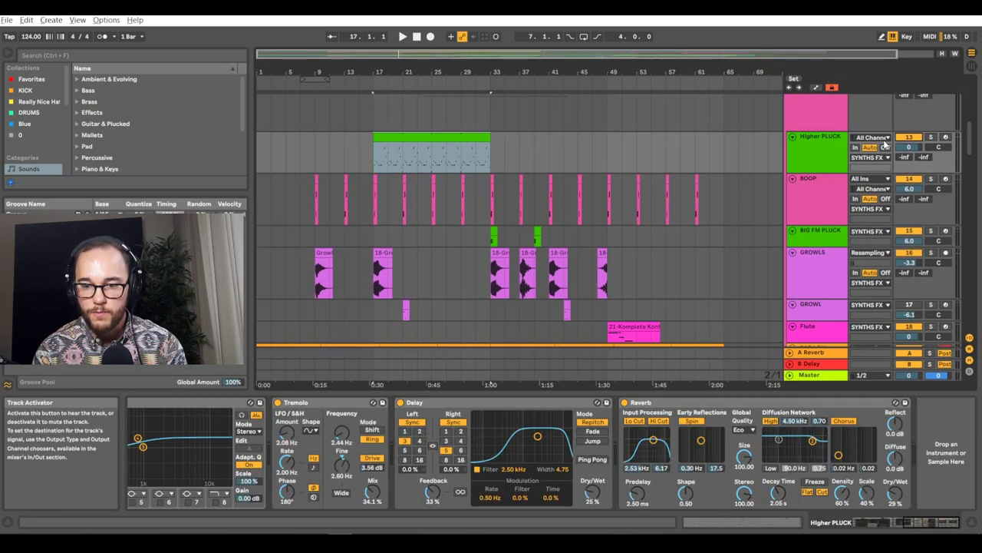
{"action": "left_click", "coordinate": [931, 138]}
{"action": "left_click", "coordinate": [832, 158]}
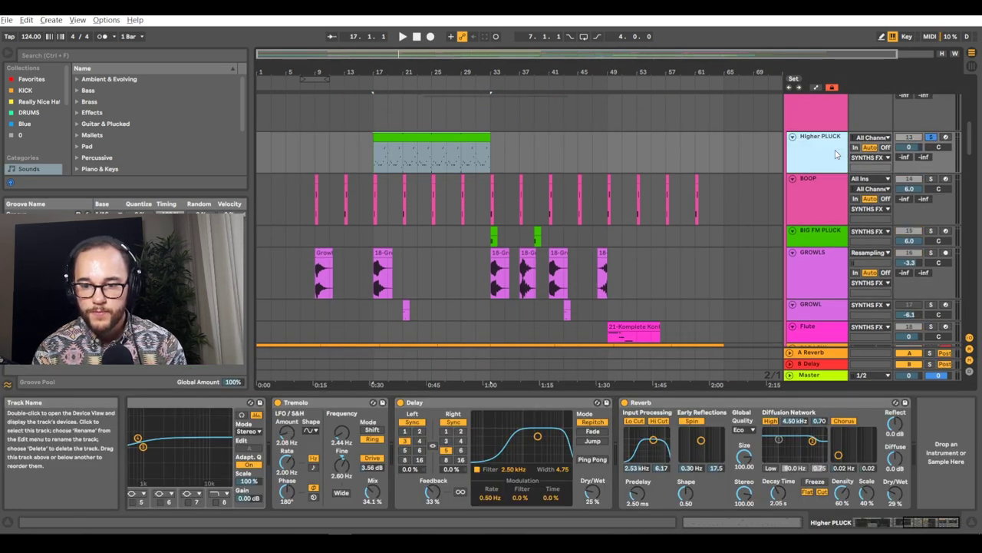
{"action": "scroll", "coordinate": [329, 447], "scroll_direction": "left", "scroll_amount": 1}
{"action": "scroll", "coordinate": [330, 447], "scroll_direction": "up", "scroll_amount": 5}
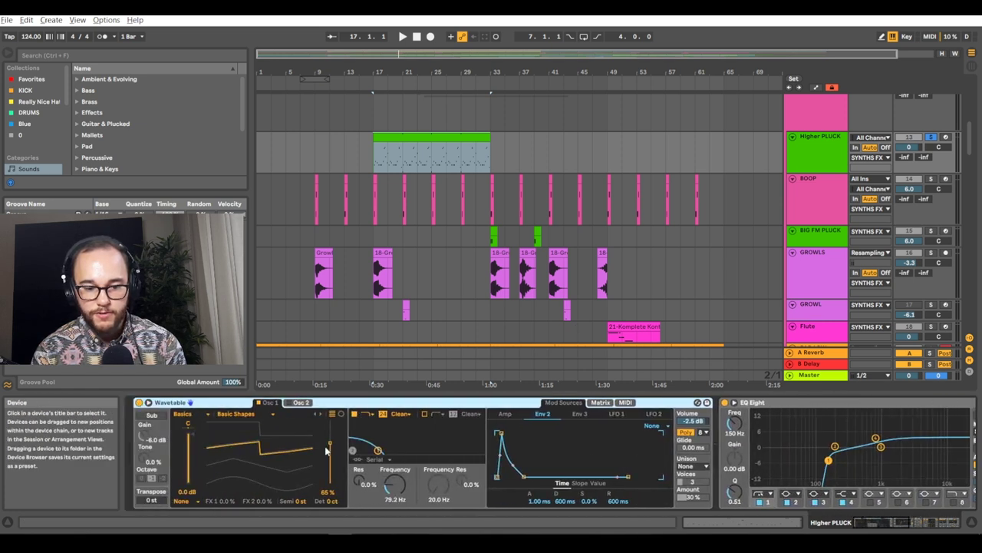
{"action": "right_click", "coordinate": [393, 420]}
{"action": "left_click", "coordinate": [425, 422]}
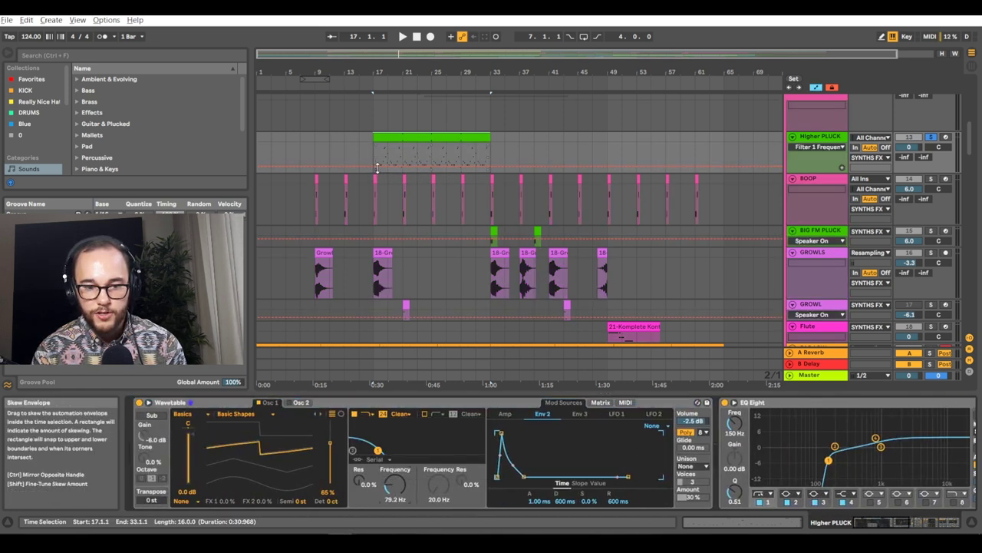
- Shape the Higher PLUCK filter frequency automation as a rising curve from about 22.7 Hz at bar 17 to bar 33, checking it by ear
{"action": "left_click_drag", "start_coordinate": [478, 162], "coordinate": [478, 157]}
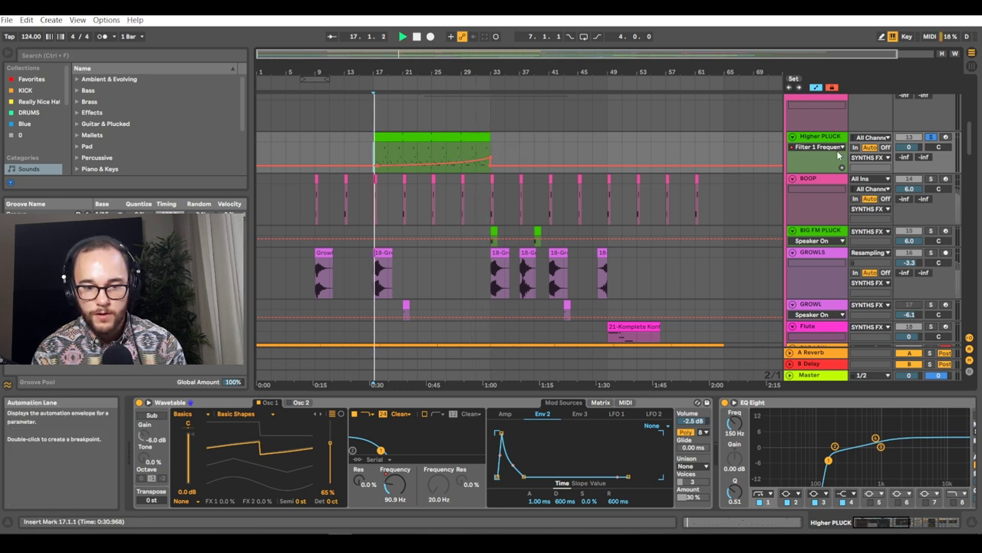
{"action": "left_click_drag", "start_coordinate": [375, 166], "coordinate": [375, 171]}
{"action": "left_click", "coordinate": [375, 165]}
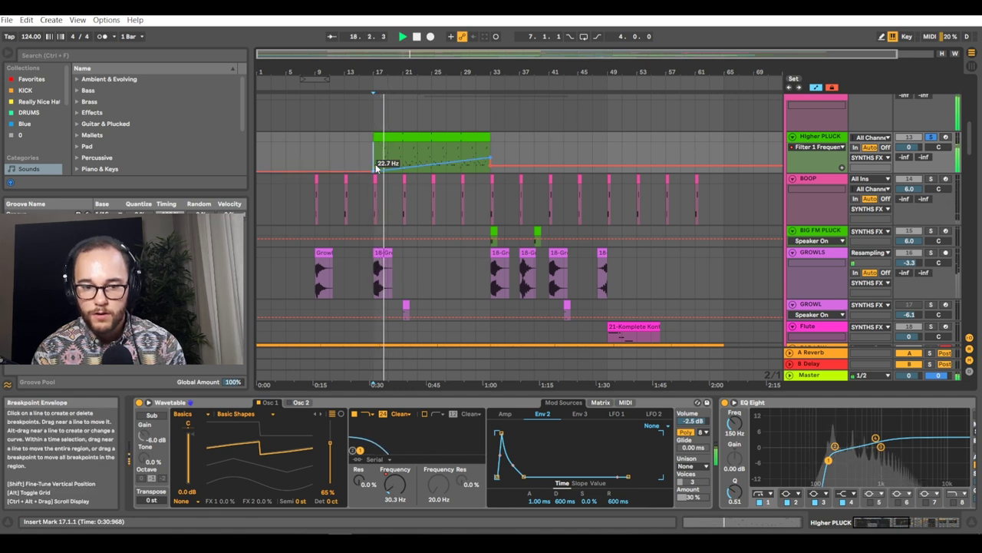
{"action": "left_click", "coordinate": [431, 154]}
{"action": "left_click_drag", "start_coordinate": [434, 162], "coordinate": [433, 168]}
{"action": "left_click", "coordinate": [471, 149]}
{"action": "key", "text": "space"}
{"action": "key", "text": "space"}
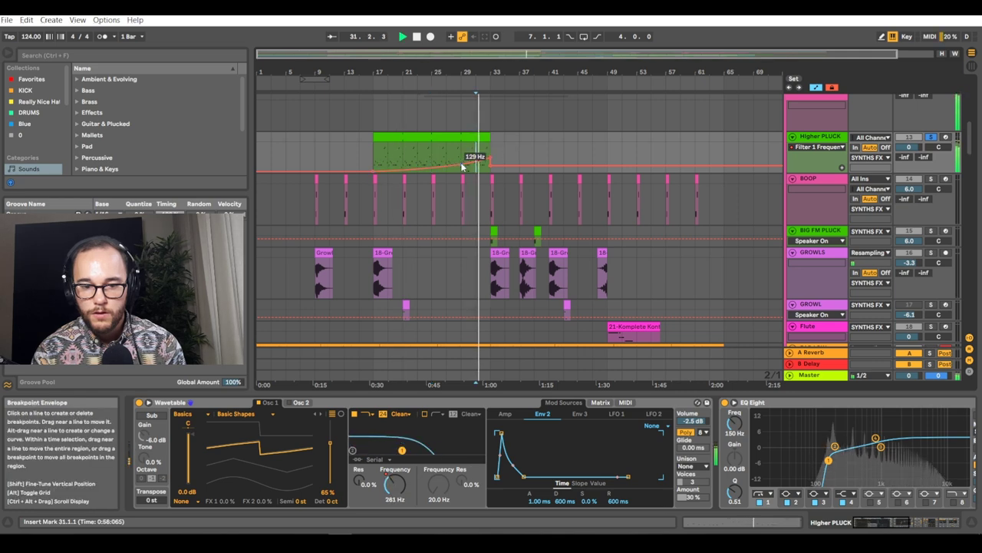
{"action": "left_click", "coordinate": [419, 161]}
{"action": "key", "text": "space"}
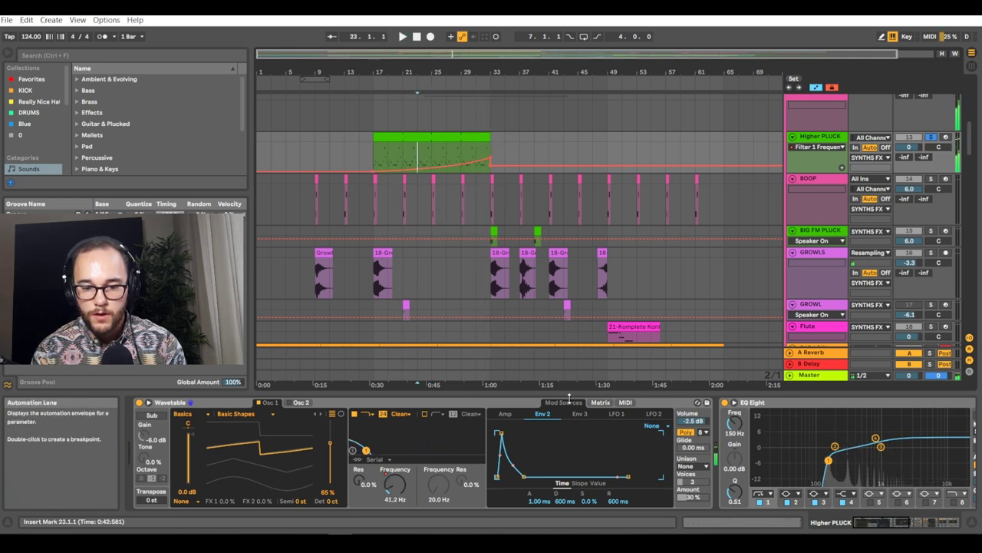
- Duplicate the KICK clips past bar 33 so the kick runs to bar 49
{"action": "scroll", "coordinate": [629, 139], "scroll_direction": "up", "scroll_amount": 6}
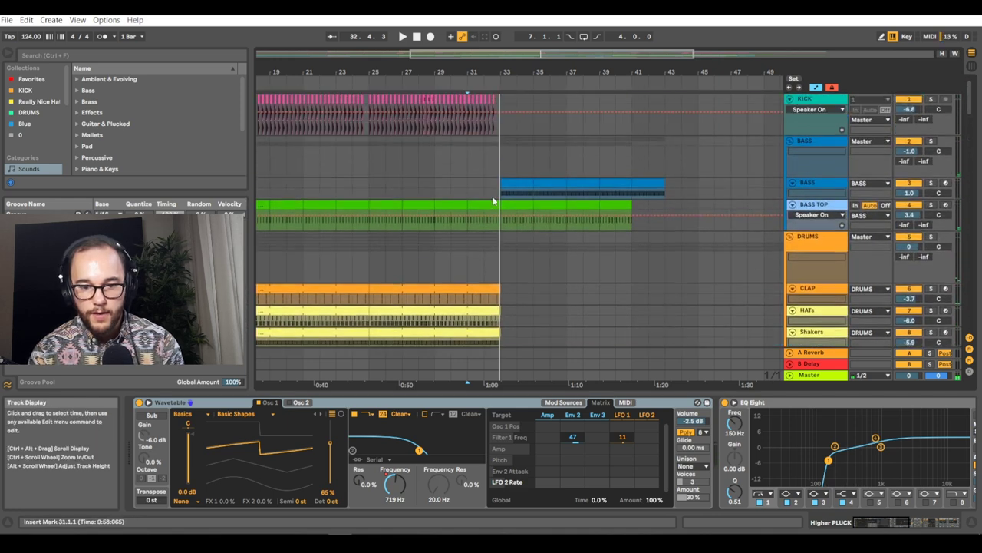
{"action": "left_click_drag", "start_coordinate": [498, 121], "coordinate": [488, 134]}
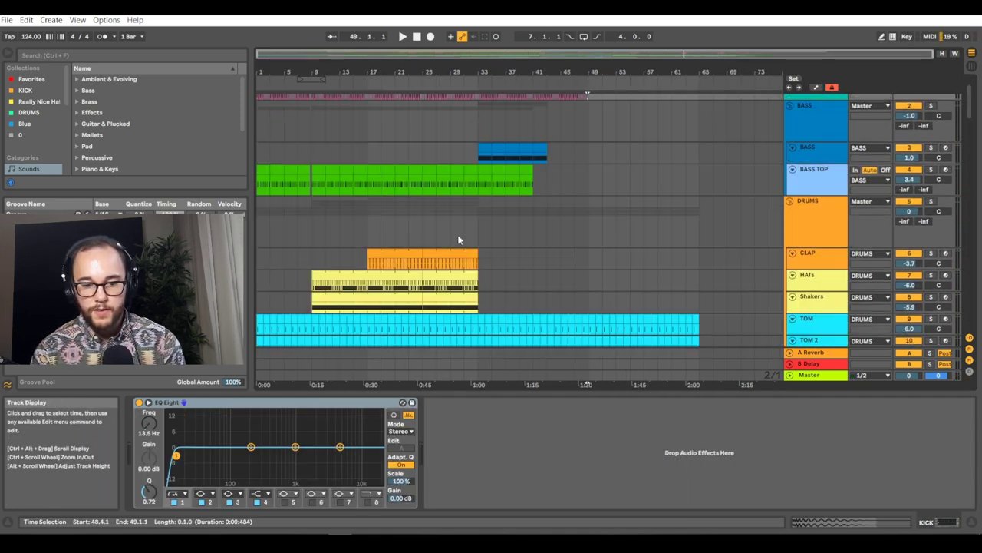
- Copy the CLAP, HATs and Shakers clips of bars 17 to 33 to bar 41
{"action": "left_click", "coordinate": [453, 253]}
{"action": "left_click", "coordinate": [403, 274], "text": "shift"}
{"action": "left_click", "coordinate": [452, 297], "text": "shift"}
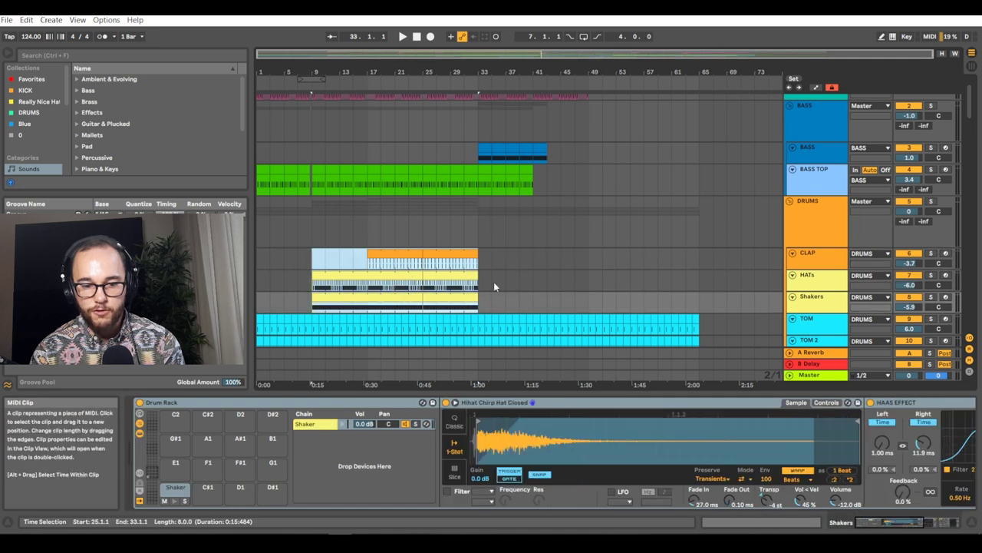
{"action": "left_click", "coordinate": [494, 283]}
{"action": "left_click_drag", "start_coordinate": [371, 263], "coordinate": [484, 304]}
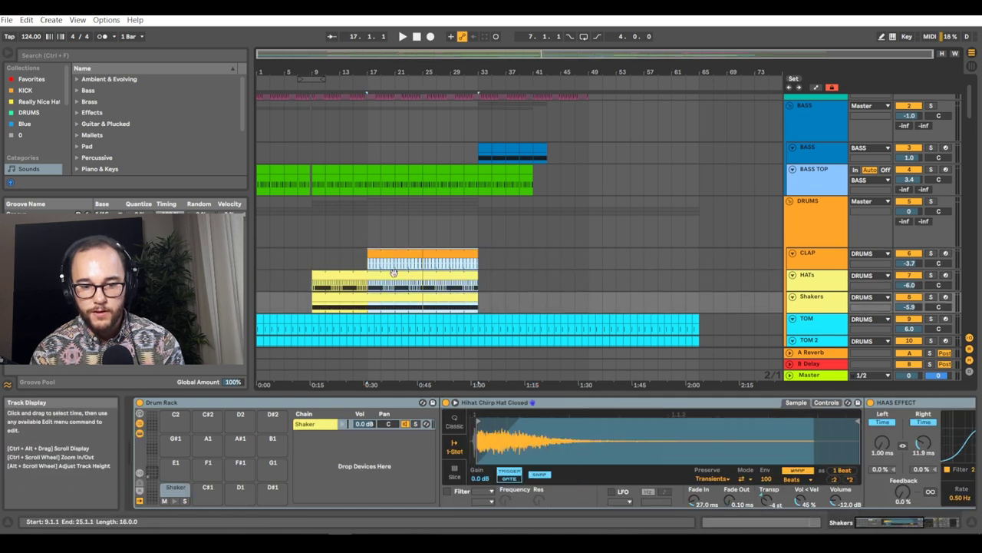
{"action": "left_click_drag", "start_coordinate": [393, 272], "coordinate": [557, 255]}
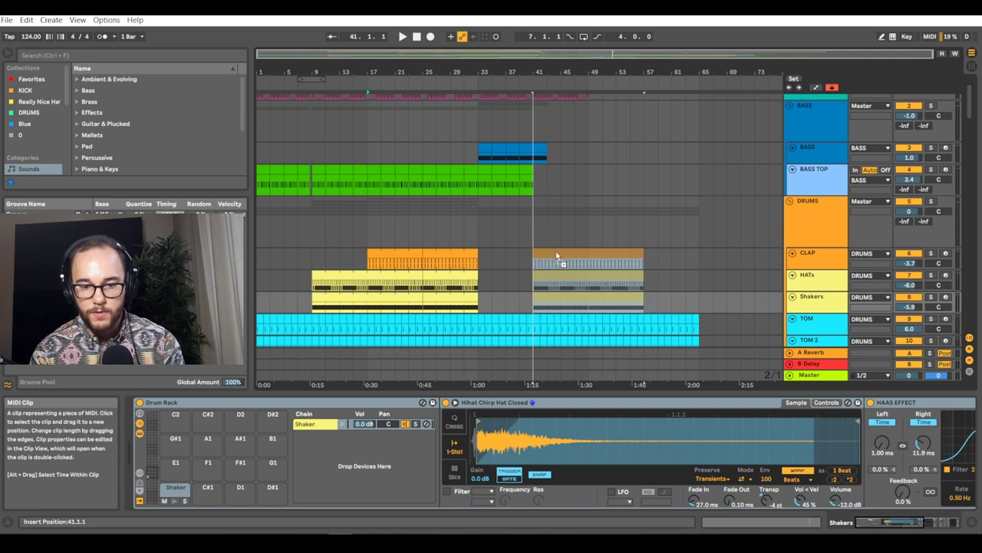
- Delete the kicks on beats 2 and 3 of bar 32 and play the transition into bar 33
{"action": "left_click", "coordinate": [474, 232]}
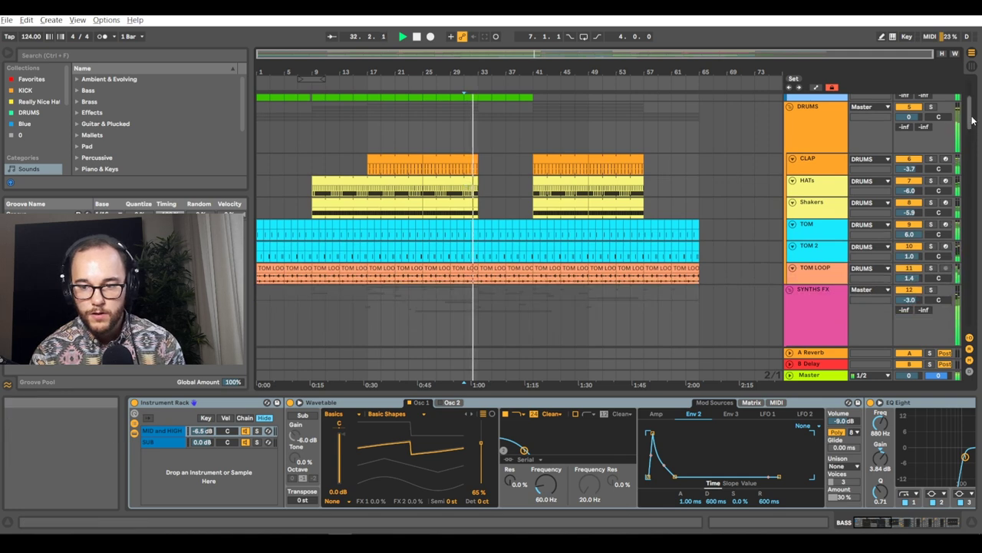
{"action": "scroll", "coordinate": [494, 199], "scroll_direction": "up", "scroll_amount": 3}
{"action": "scroll", "coordinate": [493, 201], "scroll_direction": "up", "scroll_amount": 3}
{"action": "key", "text": "space"}
{"action": "scroll", "coordinate": [456, 120], "scroll_direction": "up", "scroll_amount": 5}
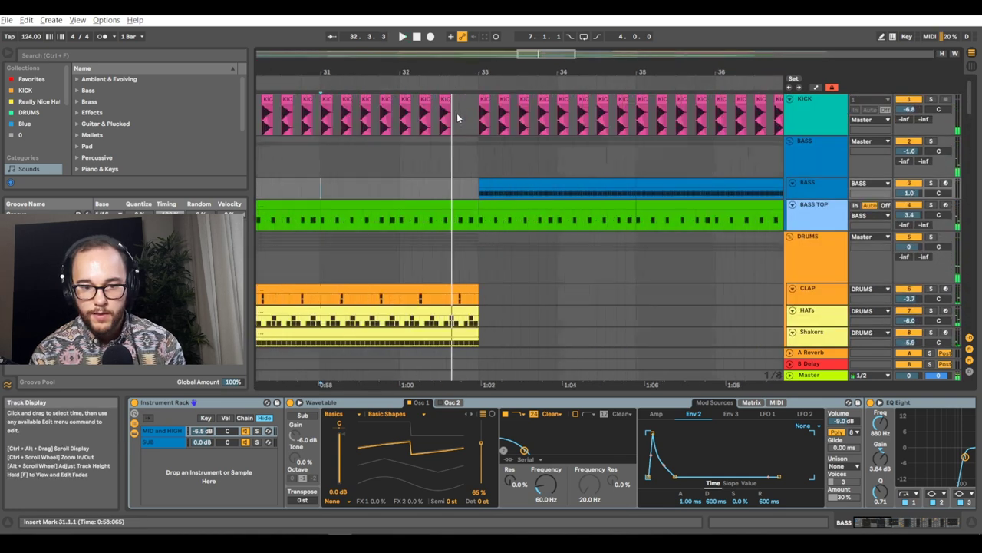
{"action": "left_click", "coordinate": [444, 100]}
{"action": "key", "text": "Delete"}
{"action": "left_click", "coordinate": [430, 103]}
{"action": "mouse_move", "coordinate": [427, 113]}
{"action": "left_mouse_down"}
{"action": "mouse_move", "coordinate": [399, 116]}
{"action": "mouse_move", "coordinate": [414, 116]}
{"action": "left_mouse_up"}
{"action": "key", "text": "Delete"}
{"action": "left_click", "coordinate": [371, 117]}
{"action": "key", "text": "space"}
{"action": "scroll", "coordinate": [396, 197], "scroll_direction": "down", "scroll_amount": 5}
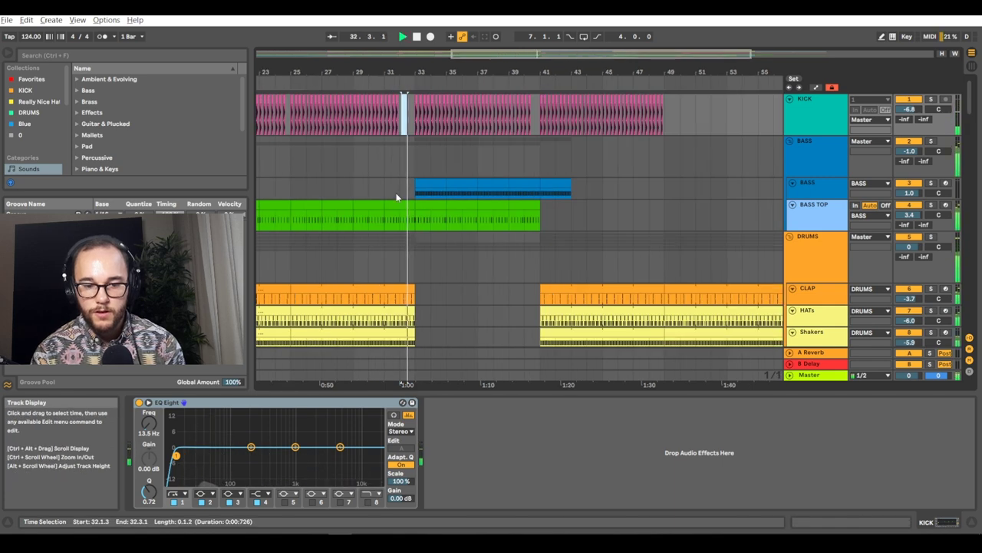
- Set the FX 1 track's volume to -5.2 dB and collapse the SNARE FOR FX track
{"action": "scroll", "coordinate": [406, 192], "scroll_direction": "down", "scroll_amount": 10}
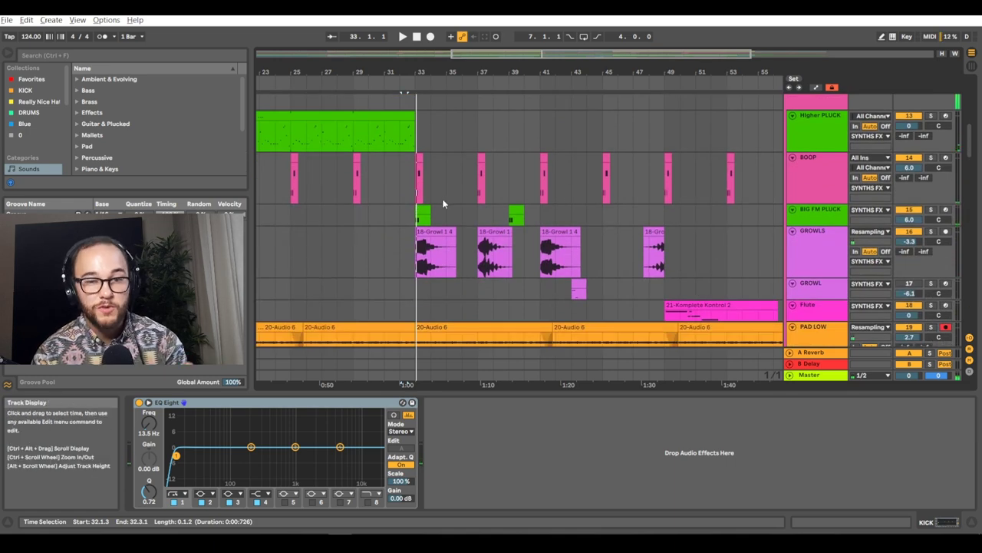
{"action": "scroll", "coordinate": [445, 202], "scroll_direction": "down", "scroll_amount": 3}
{"action": "scroll", "coordinate": [472, 219], "scroll_direction": "down", "scroll_amount": 2}
{"action": "scroll", "coordinate": [453, 238], "scroll_direction": "down", "scroll_amount": 3}
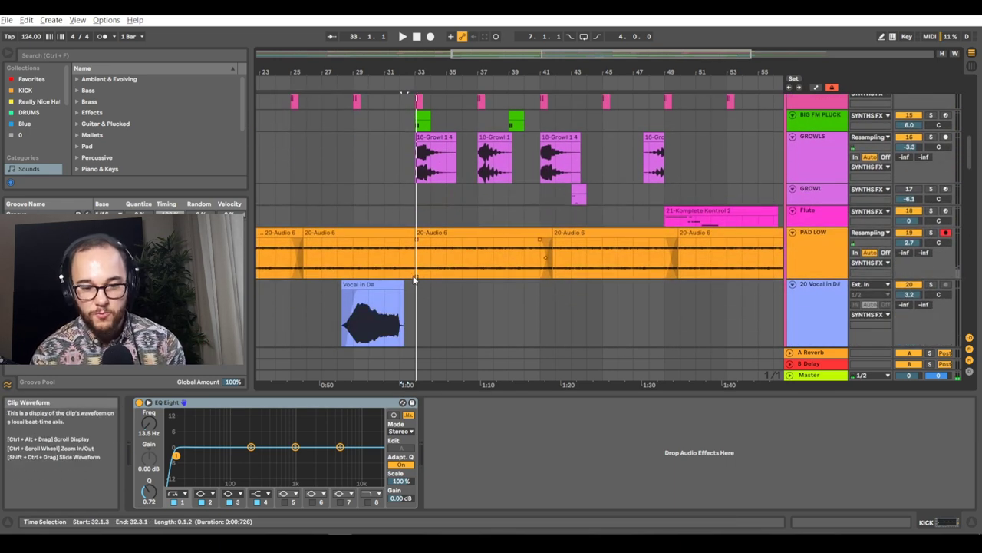
{"action": "scroll", "coordinate": [478, 232], "scroll_direction": "down", "scroll_amount": 6}
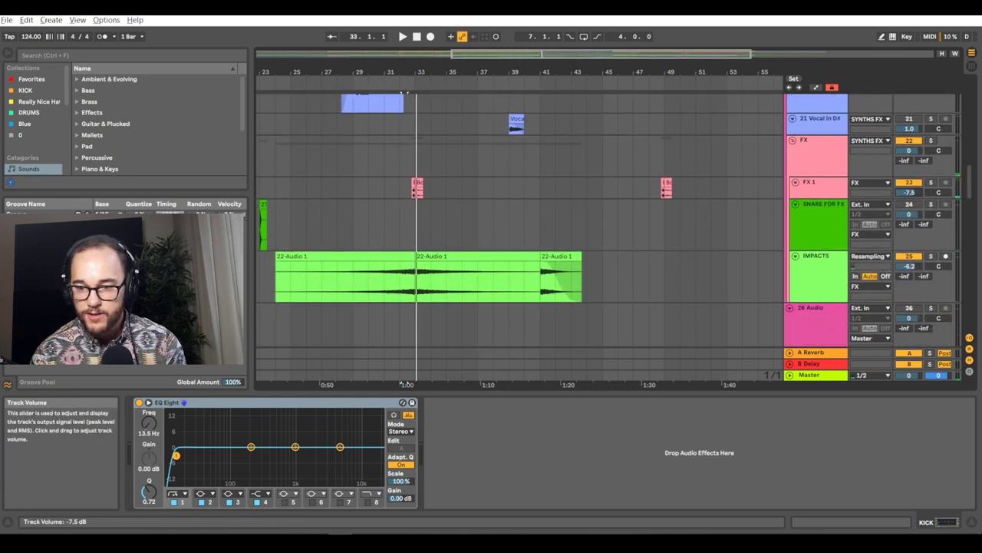
{"action": "scroll", "coordinate": [424, 192], "scroll_direction": "up", "scroll_amount": 5}
{"action": "scroll", "coordinate": [437, 186], "scroll_direction": "left", "scroll_amount": 2}
{"action": "left_click", "coordinate": [825, 233]}
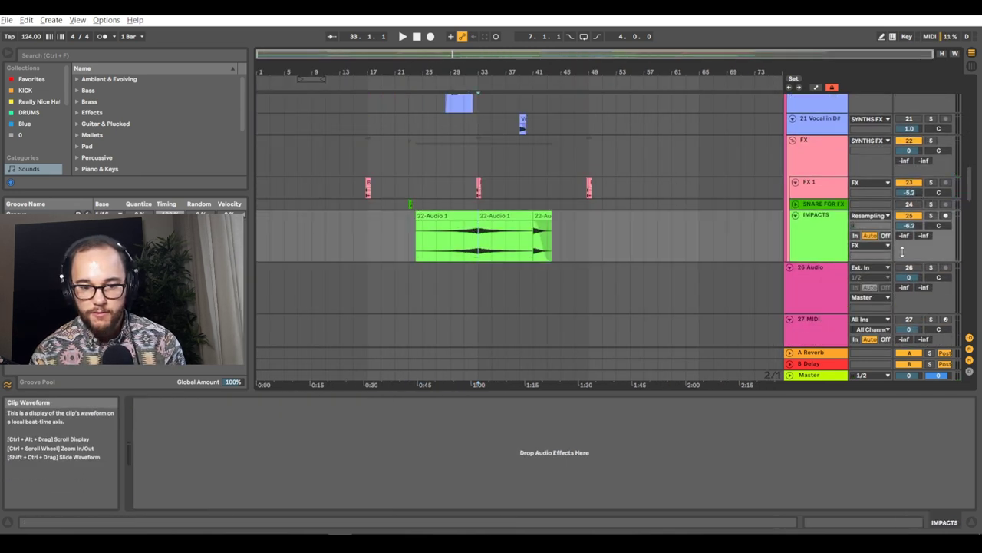
{"action": "key", "text": "space"}
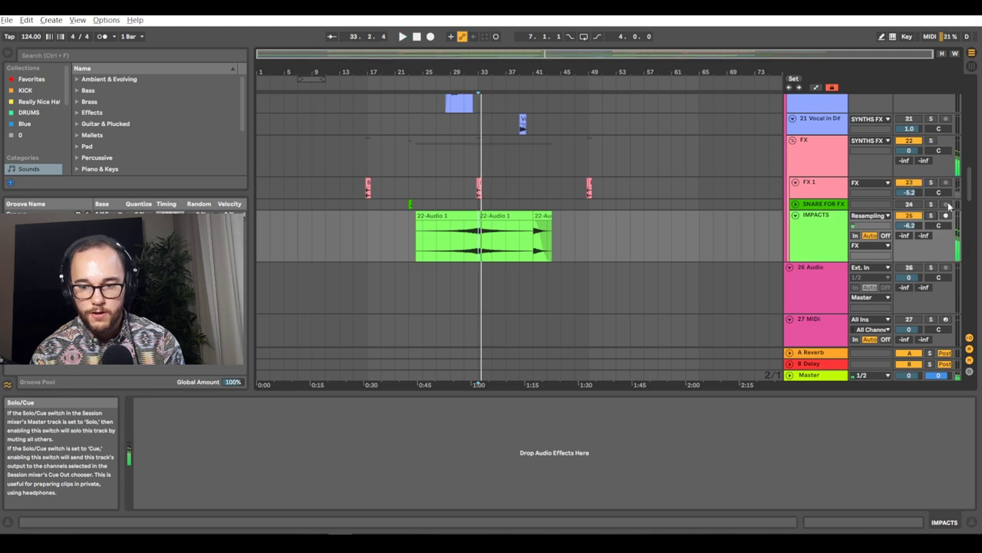
- Check the IMPACTS clip at bar 41 and reduce the height of the 20 Vocal in D# track
{"action": "left_click_drag", "start_coordinate": [973, 190], "coordinate": [973, 190]}
{"action": "left_click", "coordinate": [541, 222]}
{"action": "left_click", "coordinate": [539, 236]}
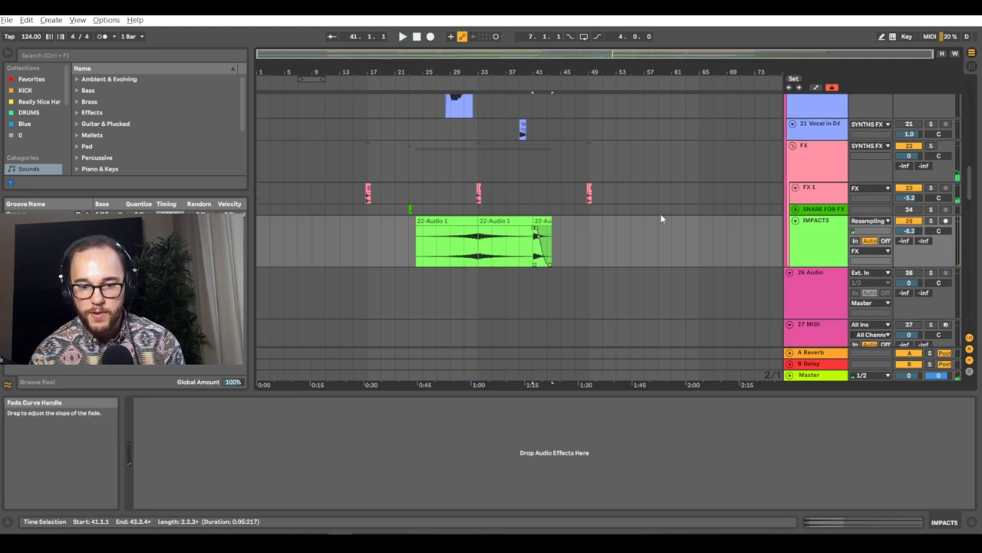
{"action": "scroll", "coordinate": [469, 186], "scroll_direction": "up", "scroll_amount": 2}
{"action": "left_click", "coordinate": [533, 238]}
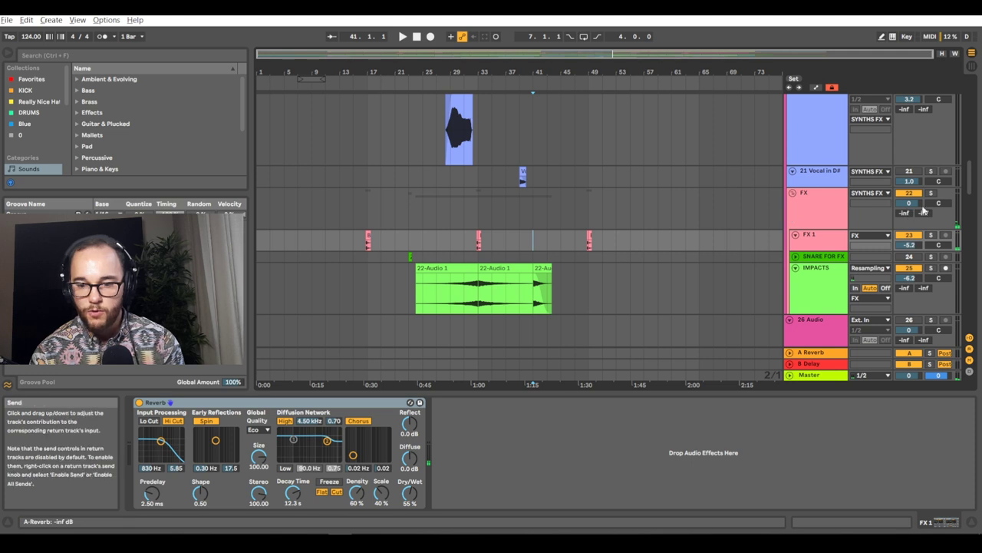
{"action": "left_click_drag", "start_coordinate": [970, 174], "coordinate": [971, 170]}
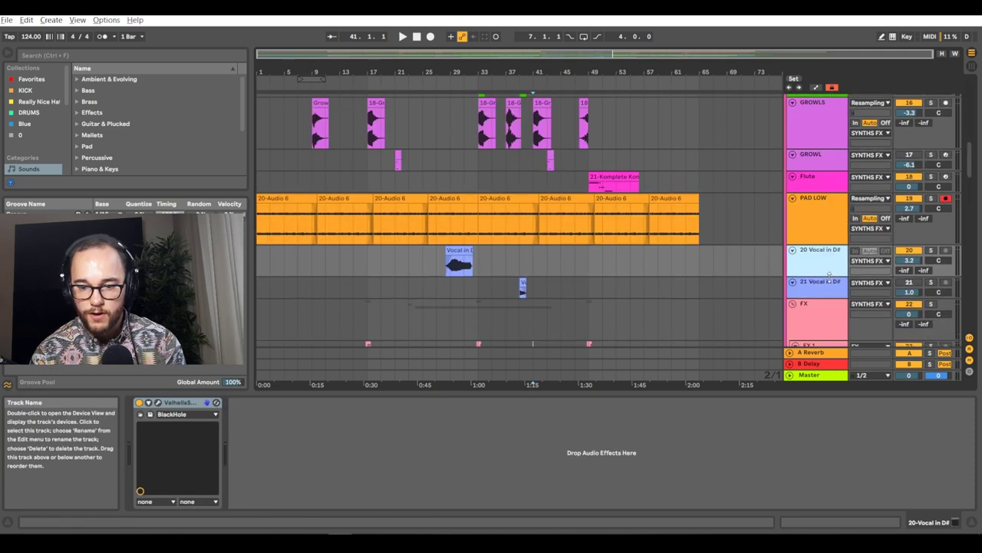
- Repeat the BIG FM PLUCK clip every eight bars after bar 33, at bars 41, 49 and 57
{"action": "scroll", "coordinate": [469, 197], "scroll_direction": "up", "scroll_amount": 5}
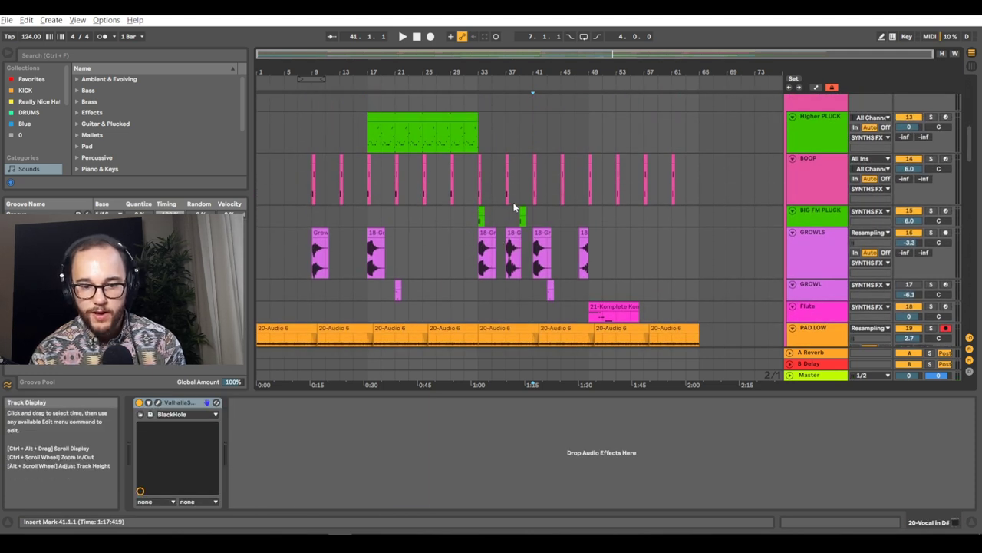
{"action": "scroll", "coordinate": [499, 210], "scroll_direction": "up", "scroll_amount": 3}
{"action": "left_click_drag", "start_coordinate": [554, 196], "coordinate": [586, 203]}
{"action": "left_click_drag", "start_coordinate": [458, 204], "coordinate": [592, 214]}
{"action": "key", "text": "ctrl+d"}
{"action": "scroll", "coordinate": [574, 219], "scroll_direction": "down", "scroll_amount": 4}
{"action": "key", "text": "ctrl+d"}
{"action": "key", "text": "ctrl+d"}
- Shift all the BOOP clips one bar later so the first one starts at bar 10
{"action": "left_click_drag", "start_coordinate": [699, 160], "coordinate": [311, 155]}
{"action": "key", "text": "Right"}
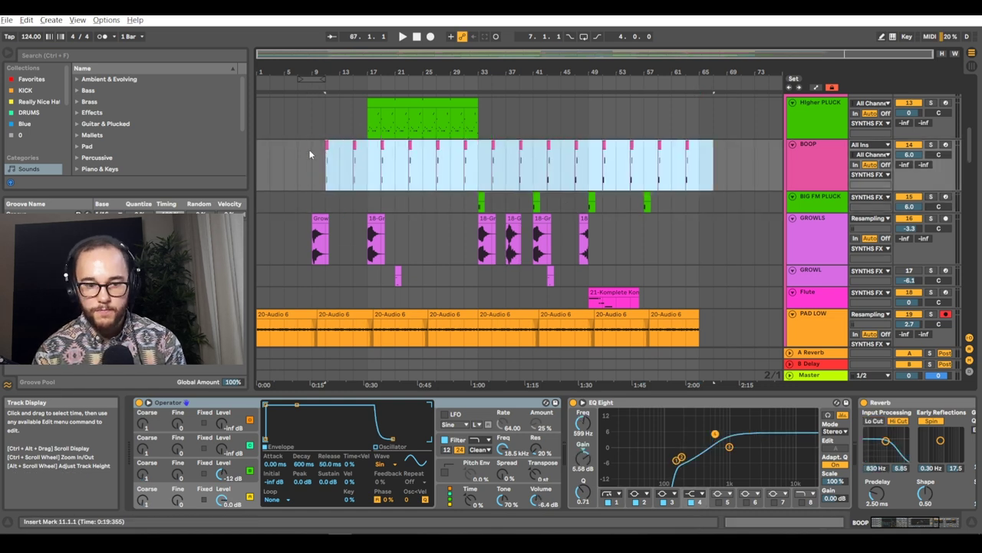
{"action": "scroll", "coordinate": [315, 159], "scroll_direction": "up", "scroll_amount": 3}
{"action": "key", "text": "Left"}
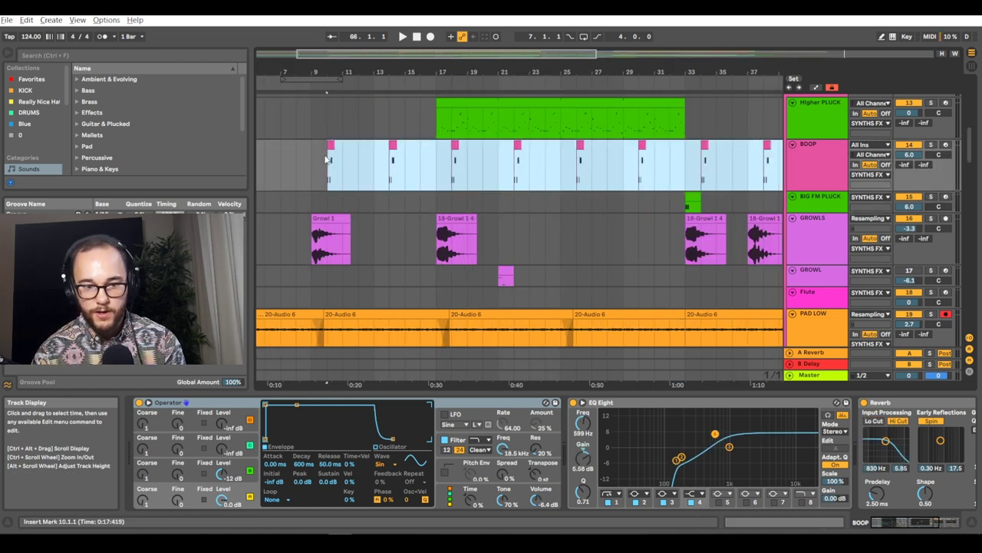
{"action": "scroll", "coordinate": [338, 159], "scroll_direction": "down", "scroll_amount": 3}
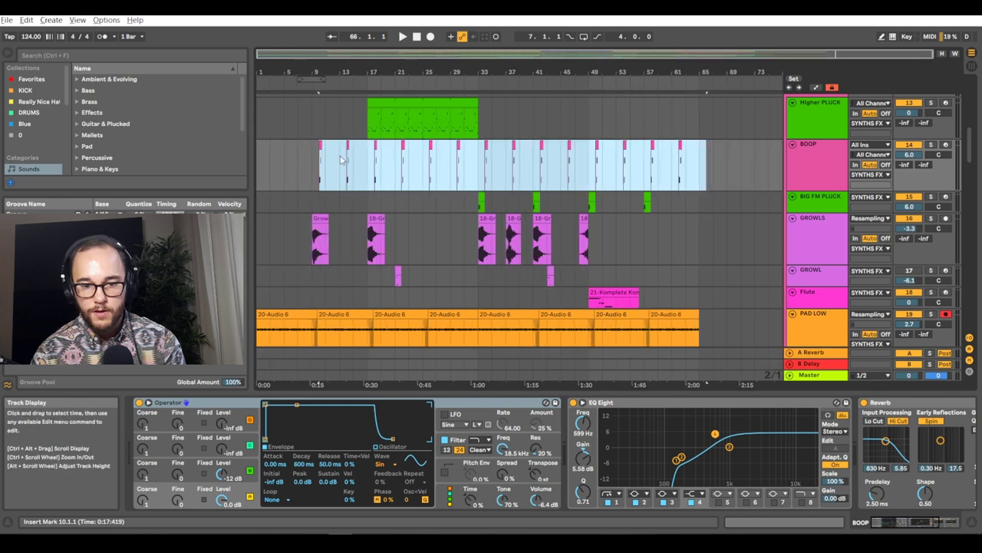
{"action": "left_click", "coordinate": [478, 201]}
- Copy the Higher PLUCK clips from bar 17 to bar 49 and show the track's filter frequency automation
{"action": "scroll", "coordinate": [468, 205], "scroll_direction": "up", "scroll_amount": 2}
{"action": "left_click", "coordinate": [469, 161]}
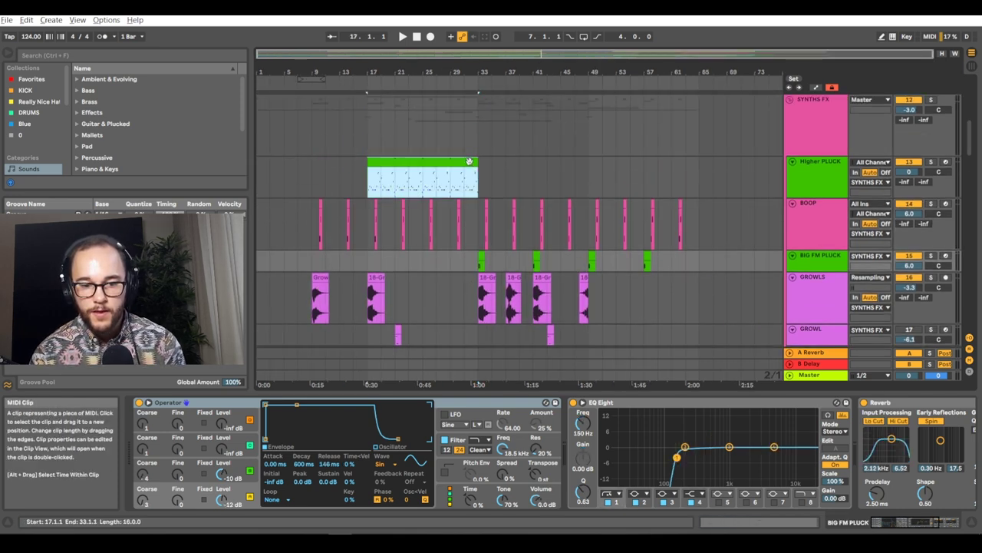
{"action": "left_click_drag", "start_coordinate": [431, 161], "coordinate": [651, 164]}
{"action": "key", "text": "a"}
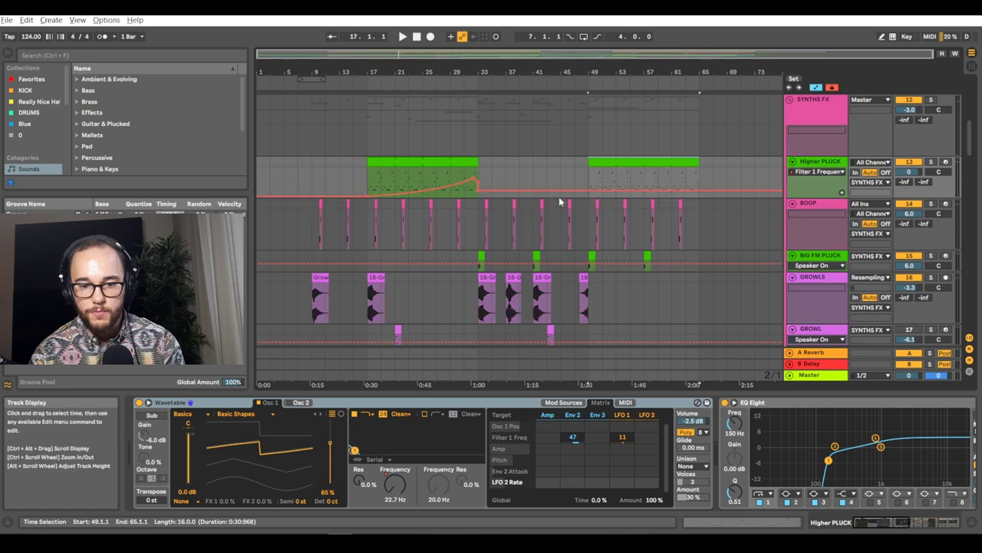
{"action": "left_click_drag", "start_coordinate": [589, 191], "coordinate": [644, 189]}
- Move the GROWLS clip at bar 41 to bar 51 and the clip ending at bar 49 back so it ends at bar 41
{"action": "left_click_drag", "start_coordinate": [537, 220], "coordinate": [695, 244]}
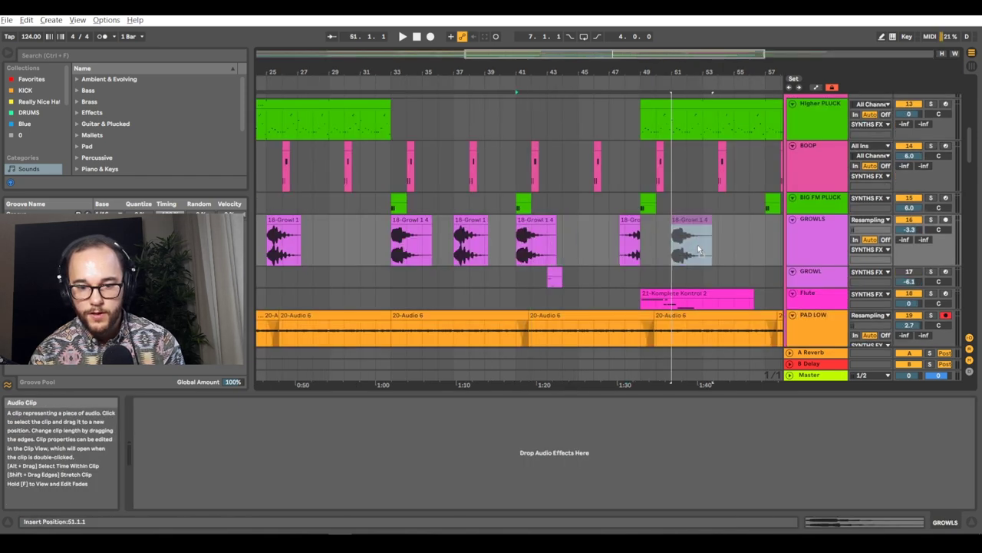
{"action": "left_click", "coordinate": [628, 220]}
{"action": "left_click_drag", "start_coordinate": [629, 221], "coordinate": [507, 222]}
- Delete the GROWLS clip at bar 37 and move the Flute clip to bar 41
{"action": "left_click", "coordinate": [467, 218]}
{"action": "key", "text": "Delete"}
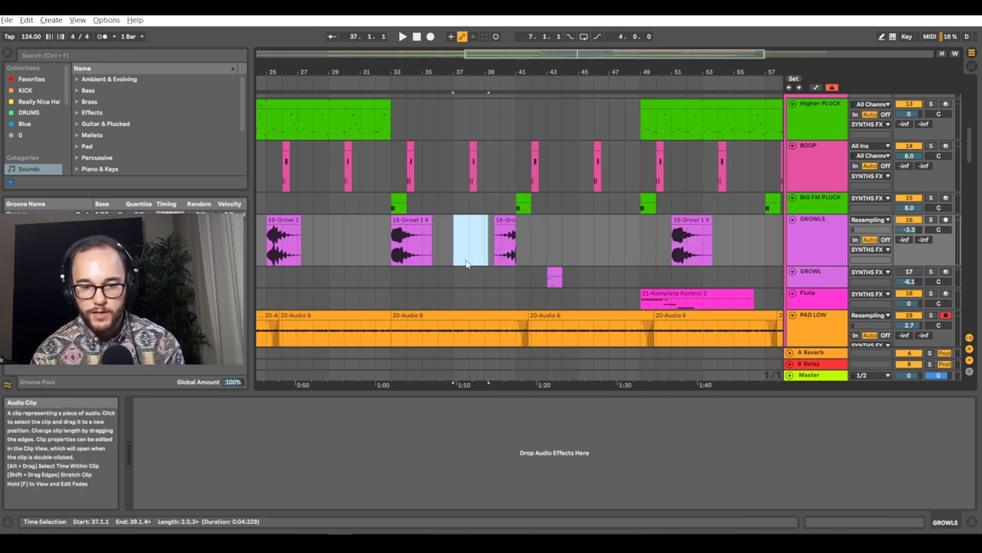
{"action": "left_click_drag", "start_coordinate": [654, 236], "coordinate": [528, 244]}
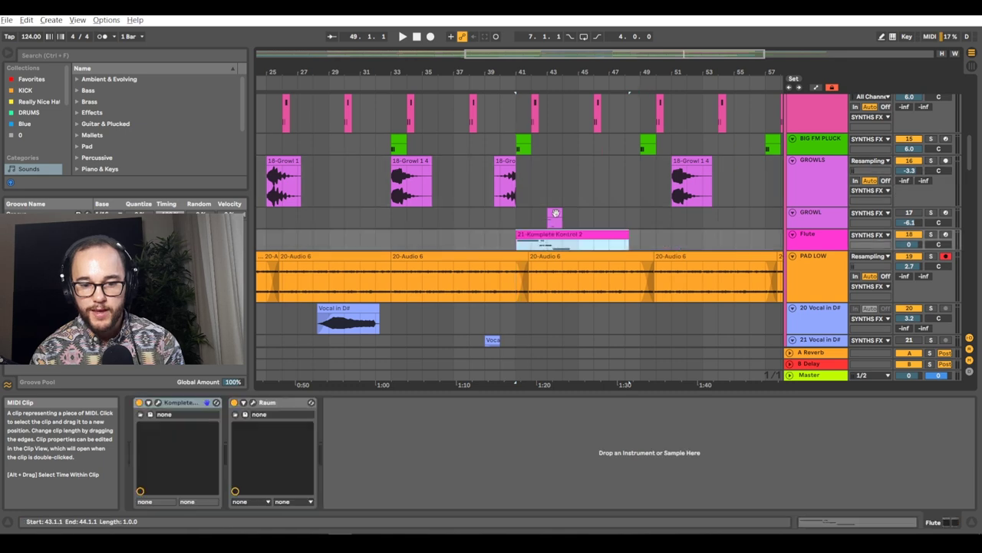
{"action": "left_click", "coordinate": [460, 211]}
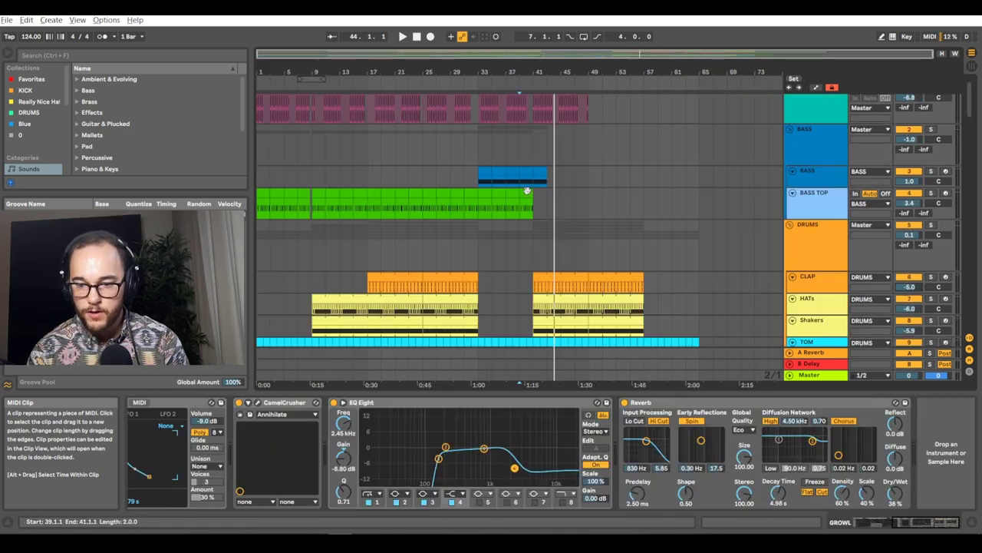
- Duplicate the last BASS TOP clip repeatedly after bar 41 so the bass top runs to bar 57
{"action": "left_click", "coordinate": [528, 201]}
{"action": "key", "text": "ctrl+d"}
{"action": "key", "text": "ctrl+d"}
{"action": "key", "text": "ctrl+d"}
{"action": "key", "text": "ctrl+d"}
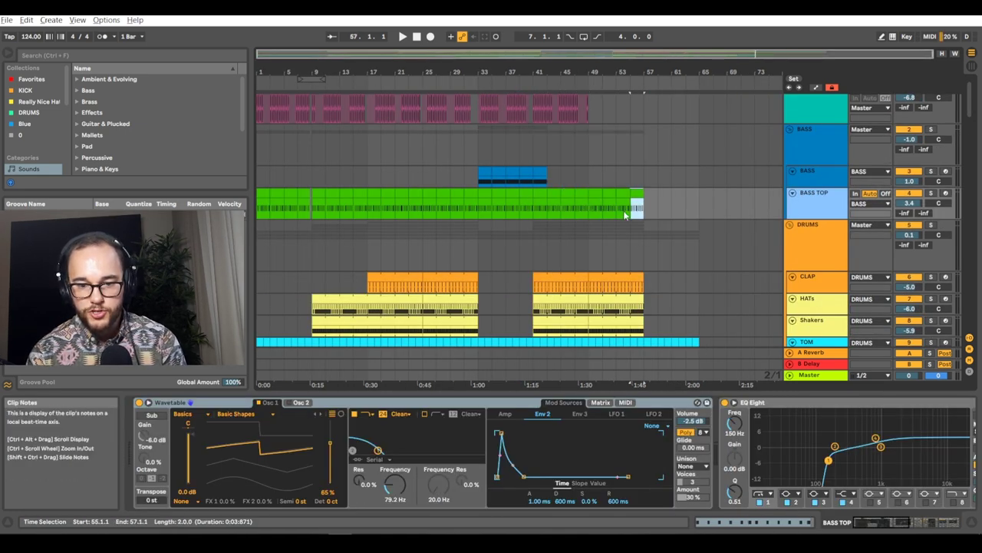
- Extend the KICK and BASS clips to bar 57, clearing the bass that runs past bar 57
{"action": "scroll", "coordinate": [621, 276], "scroll_direction": "up", "scroll_amount": 1}
{"action": "left_click_drag", "start_coordinate": [589, 123], "coordinate": [523, 115]}
{"action": "left_click_drag", "start_coordinate": [714, 187], "coordinate": [601, 186]}
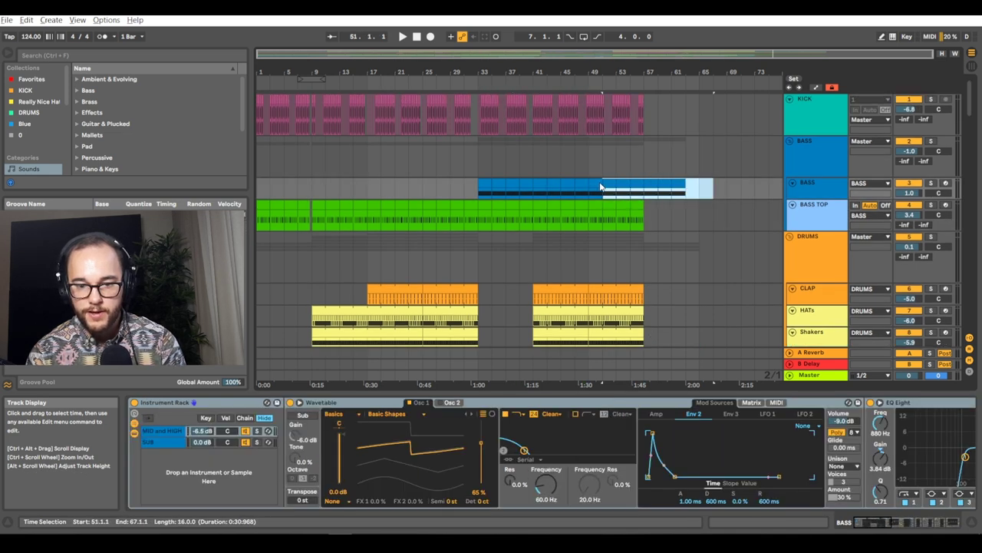
{"action": "left_click_drag", "start_coordinate": [618, 184], "coordinate": [644, 186]}
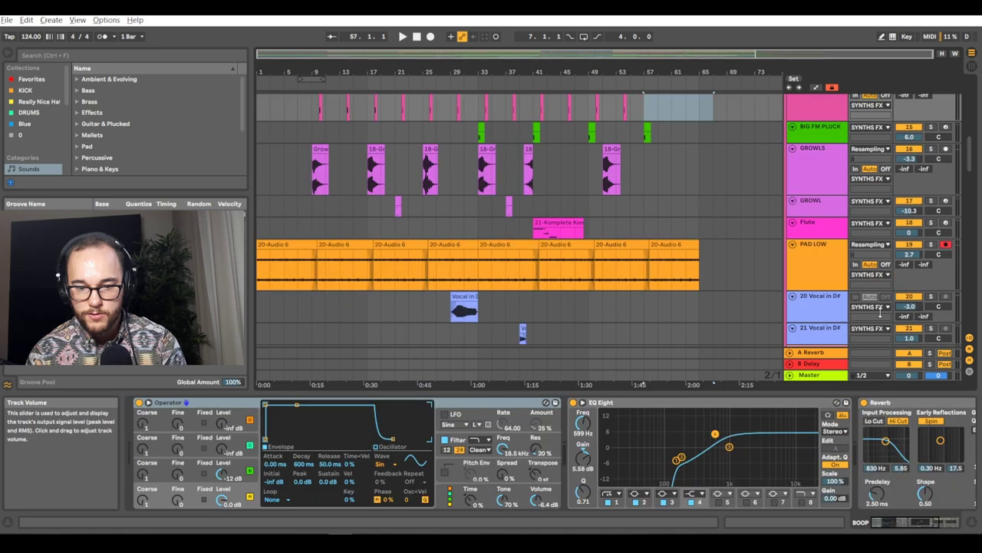
{"action": "scroll", "coordinate": [658, 269], "scroll_direction": "down", "scroll_amount": 5}
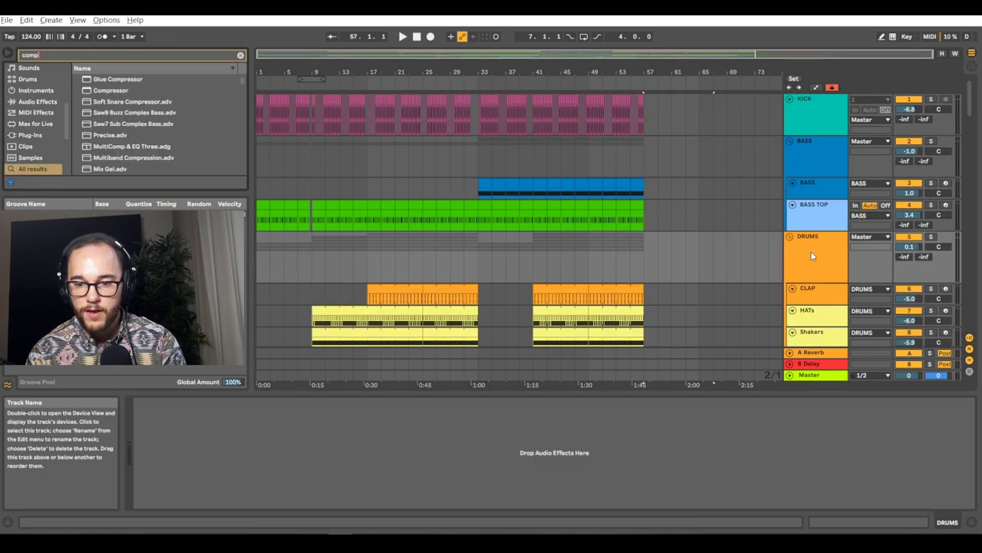
- Load a Glue Compressor onto the DRUMS group, solo the group and start playback at bar 21
{"action": "key", "text": "Down"}
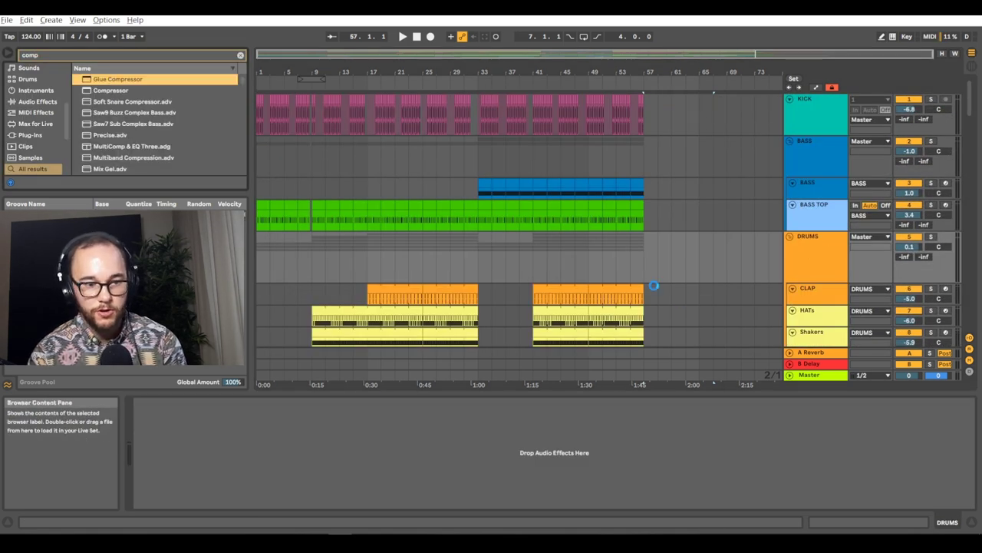
{"action": "left_click", "coordinate": [931, 237]}
{"action": "key", "text": "space"}
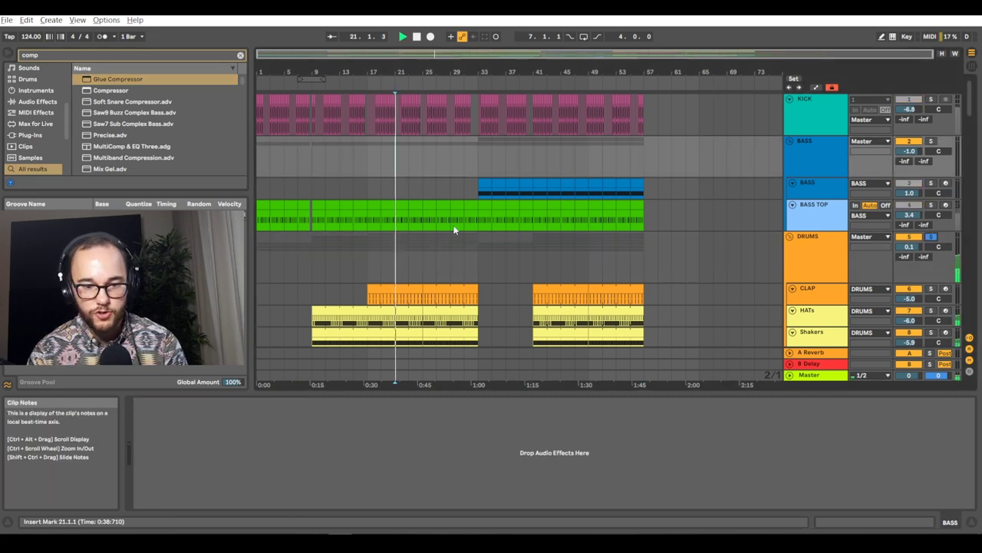
- Lower the Glue Compressor's threshold and raise its makeup gain on the DRUMS group
{"action": "left_click", "coordinate": [835, 252]}
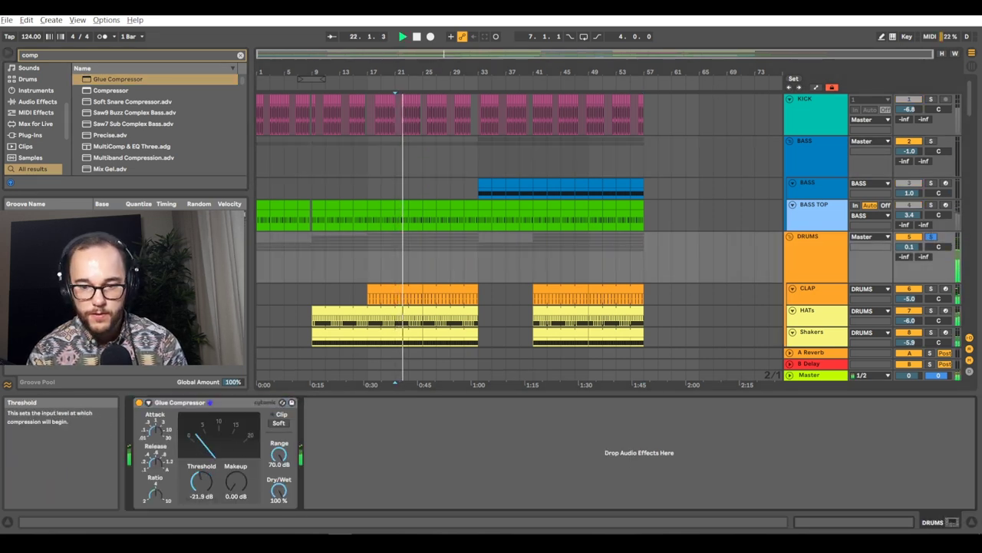
{"action": "left_click_drag", "start_coordinate": [194, 481], "coordinate": [195, 522]}
{"action": "left_click_drag", "start_coordinate": [236, 481], "coordinate": [235, 468]}
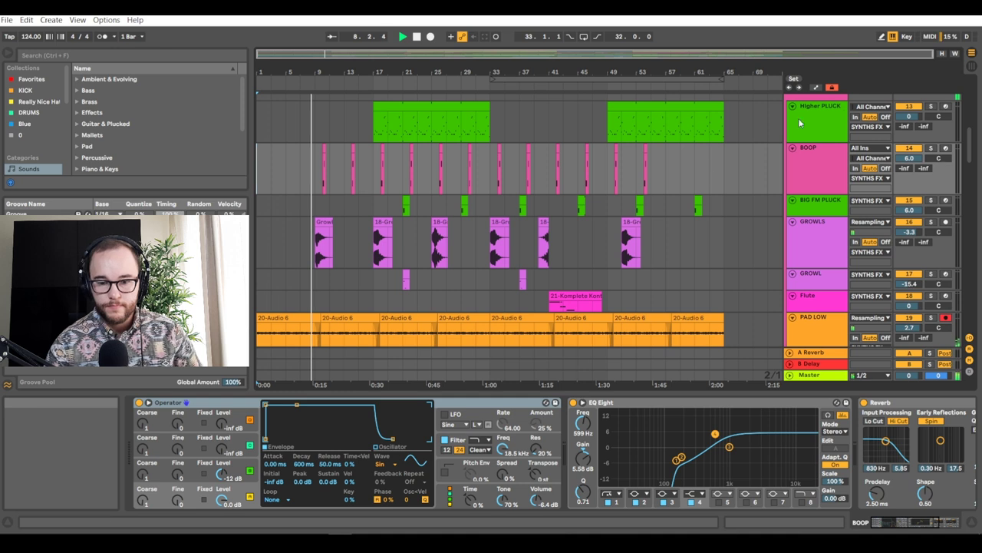
- Select all tracks and reduce their height so more of the arrangement fits in view
{"action": "left_click", "coordinate": [685, 263]}
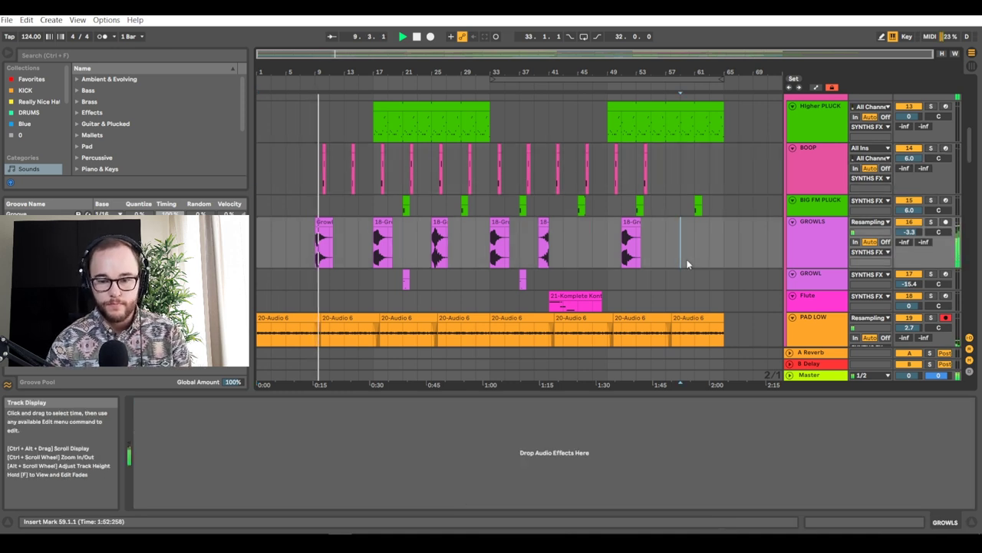
{"action": "left_click", "coordinate": [819, 262]}
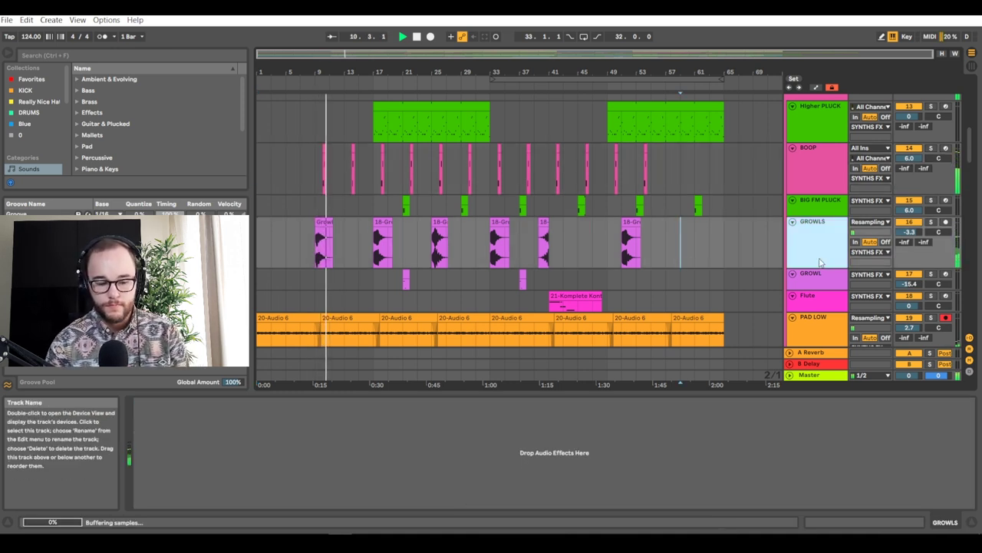
{"action": "key", "text": "ctrl+a"}
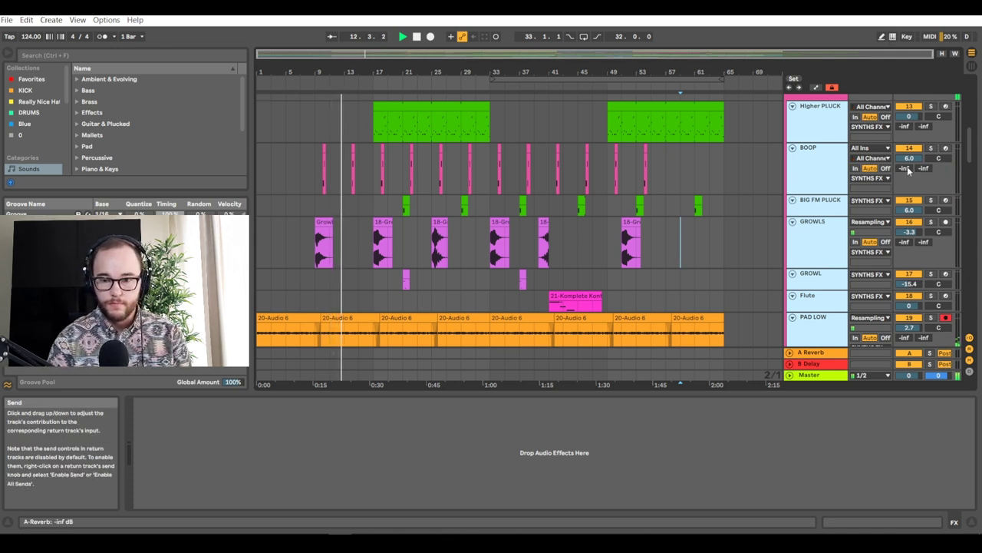
{"action": "key", "text": "alt+u"}
{"action": "left_click", "coordinate": [499, 143]}
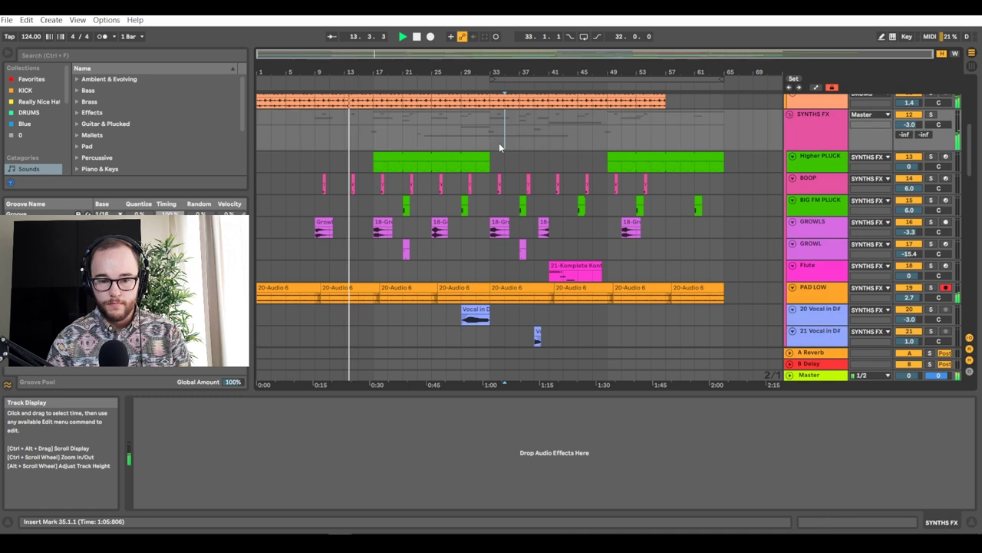
- Look through the drum, bass and synth tracks during playback, including the Higher PLUCK and BOOP device chains
{"action": "scroll", "coordinate": [499, 144], "scroll_direction": "up", "scroll_amount": 3}
{"action": "scroll", "coordinate": [499, 145], "scroll_direction": "up", "scroll_amount": 5}
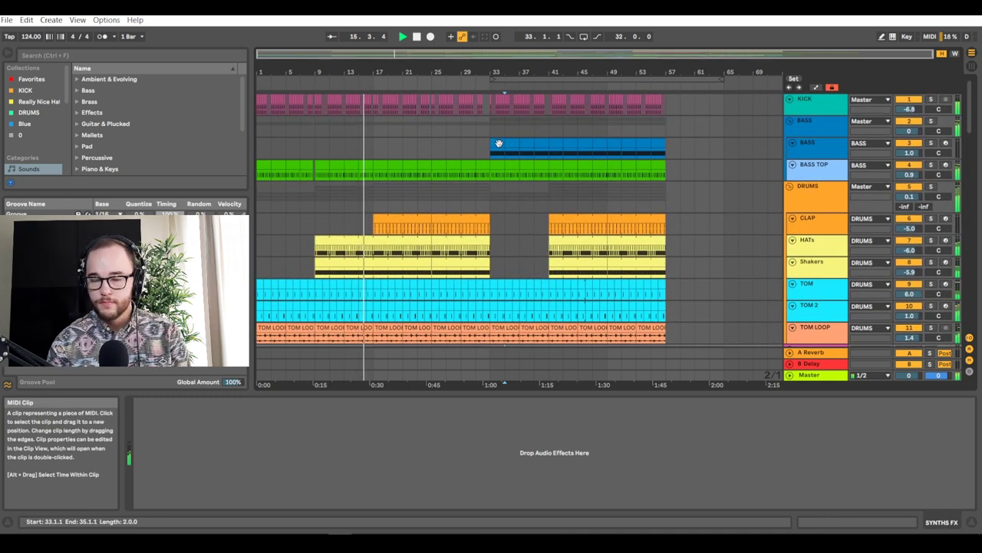
{"action": "scroll", "coordinate": [384, 230], "scroll_direction": "down", "scroll_amount": 2}
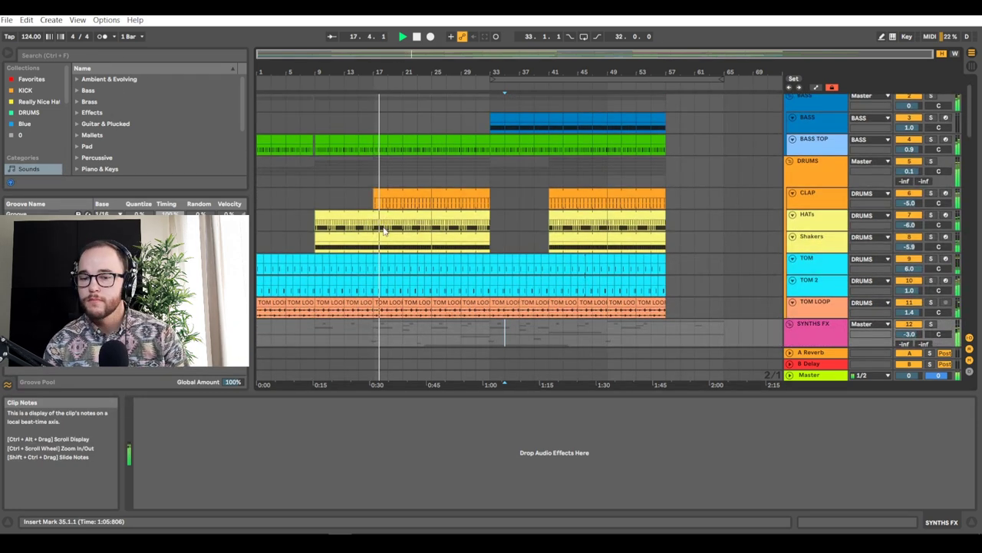
{"action": "scroll", "coordinate": [384, 230], "scroll_direction": "down", "scroll_amount": 5}
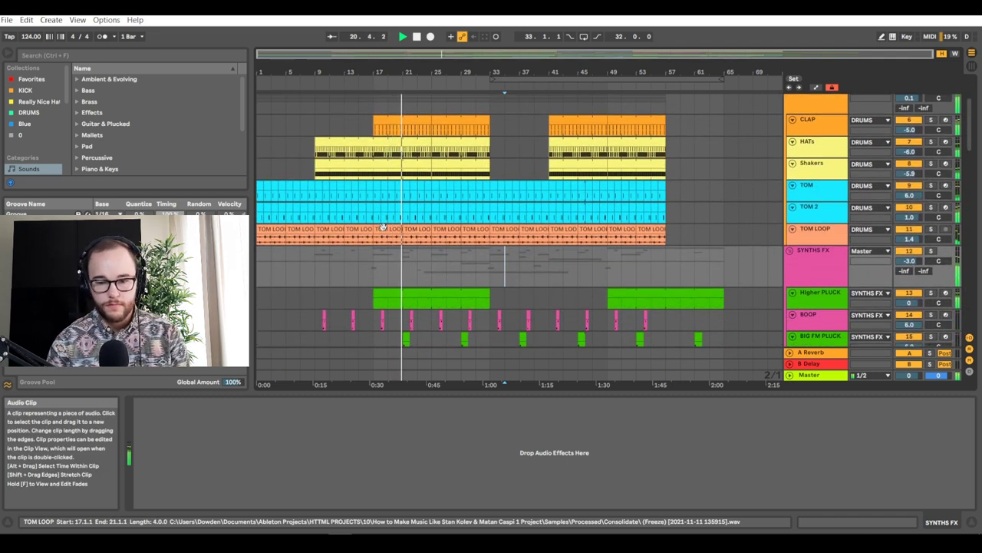
{"action": "left_click", "coordinate": [510, 298]}
{"action": "scroll", "coordinate": [645, 265], "scroll_direction": "down", "scroll_amount": 3}
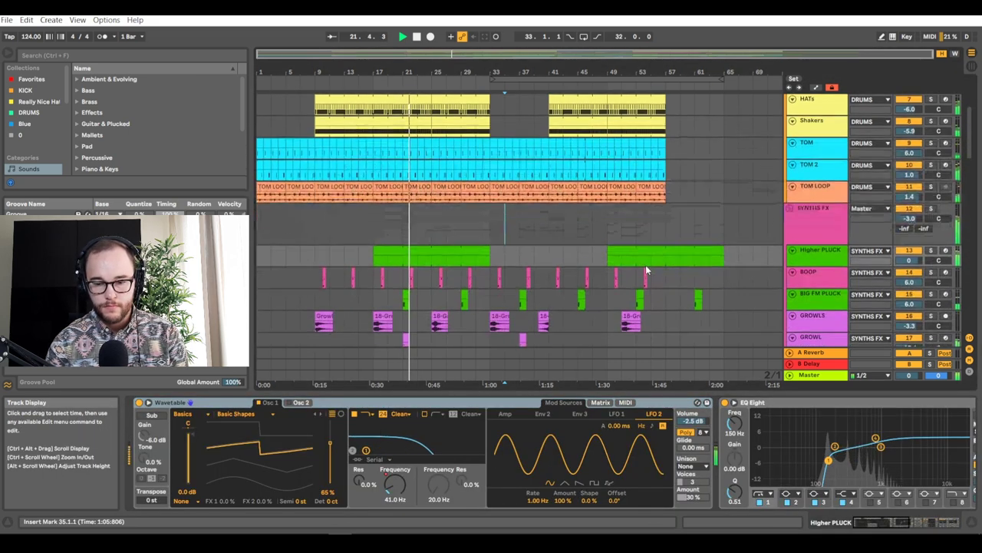
{"action": "scroll", "coordinate": [645, 265], "scroll_direction": "down", "scroll_amount": 2}
{"action": "left_click", "coordinate": [834, 253]}
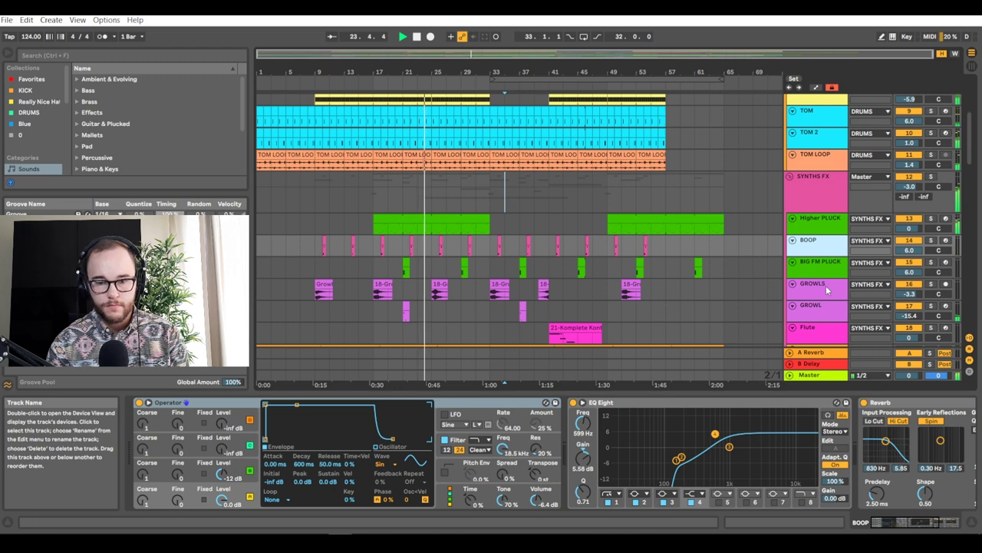
- Set the A Reverb return's decay time to 898 ms and the DRUMS group's reverb send to -18.0 dB
{"action": "scroll", "coordinate": [826, 286], "scroll_direction": "up", "scroll_amount": 8}
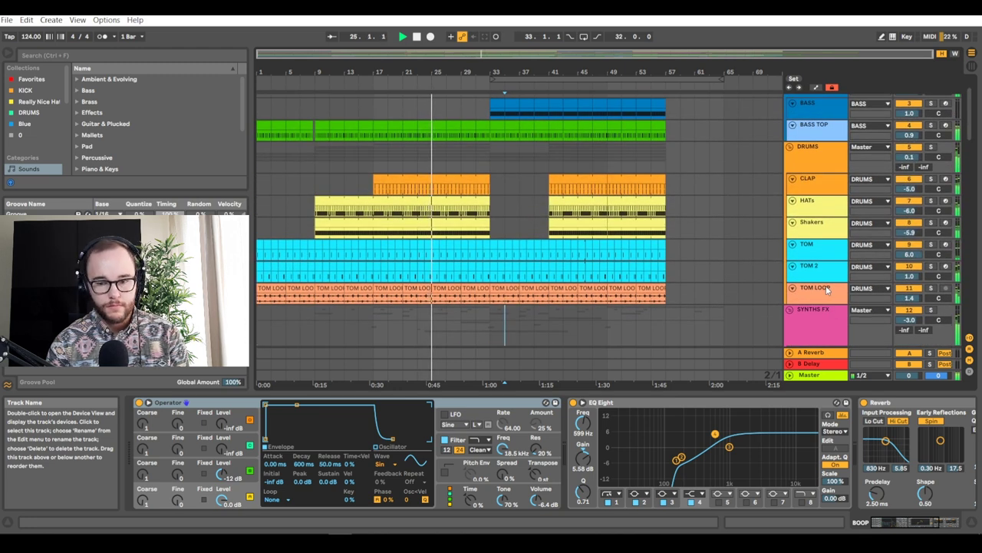
{"action": "left_click", "coordinate": [811, 352]}
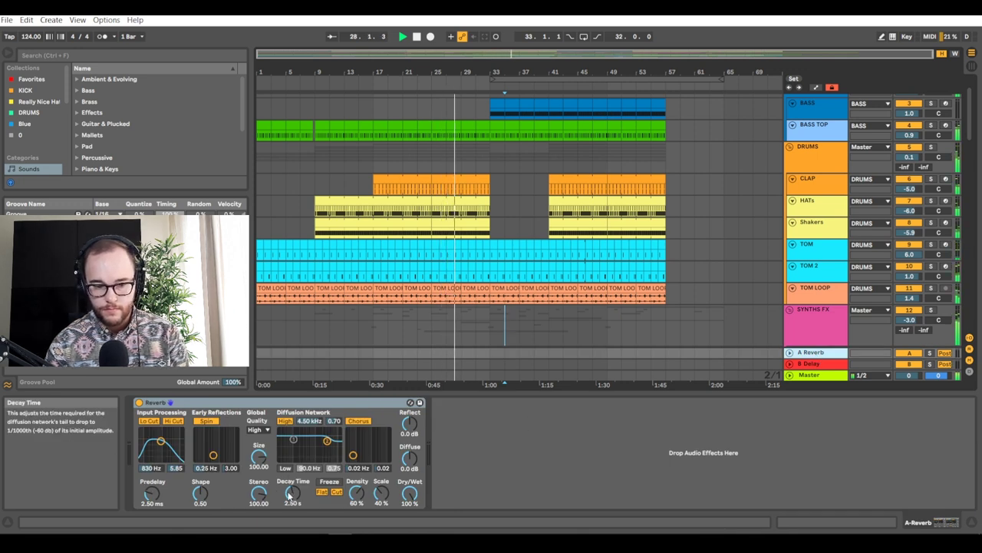
{"action": "key", "text": "Down"}
{"action": "key", "text": "Up"}
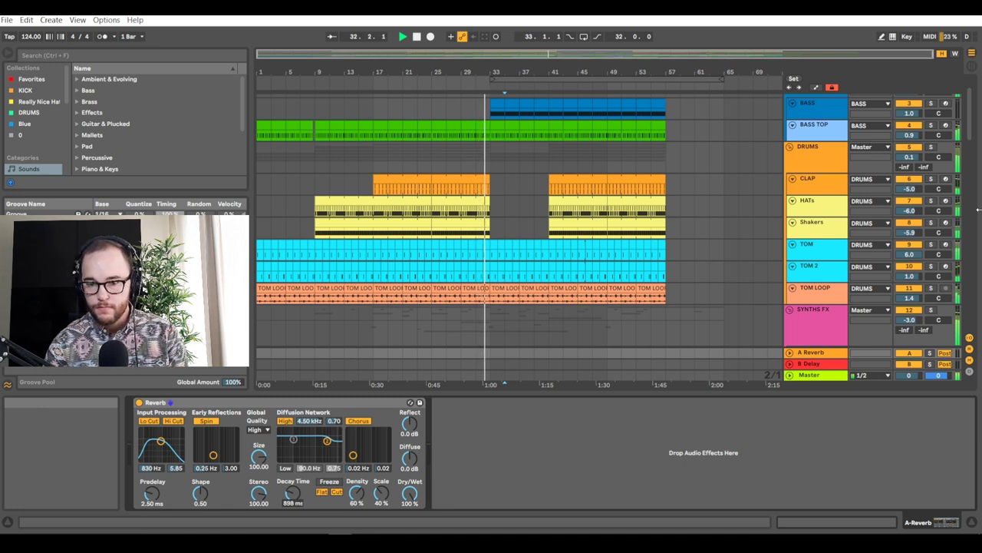
{"action": "left_click_drag", "start_coordinate": [902, 170], "coordinate": [900, 168]}
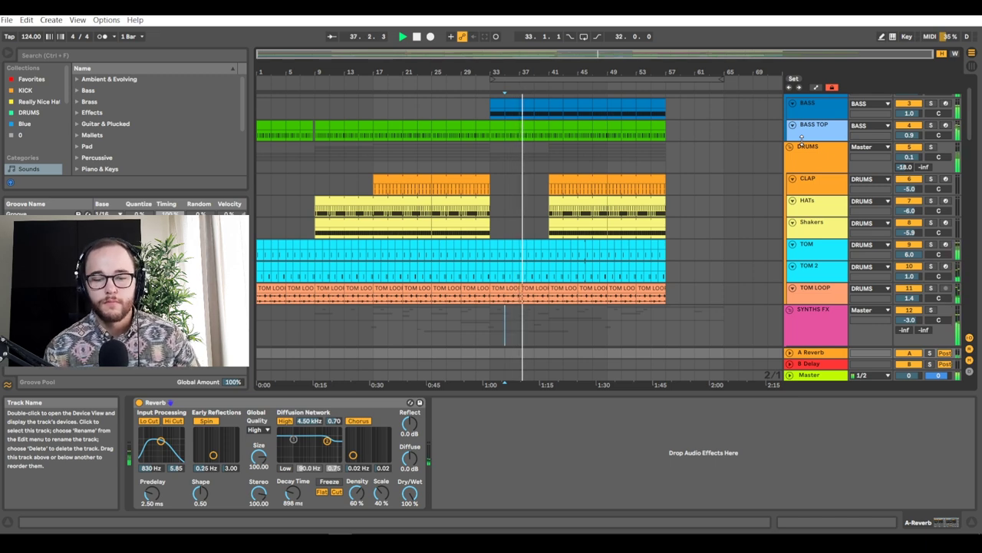
- Set the Flute track's volume to -2.0 dB and duplicate its section from bar 41 to bar 49
{"action": "scroll", "coordinate": [581, 245], "scroll_direction": "down", "scroll_amount": 5}
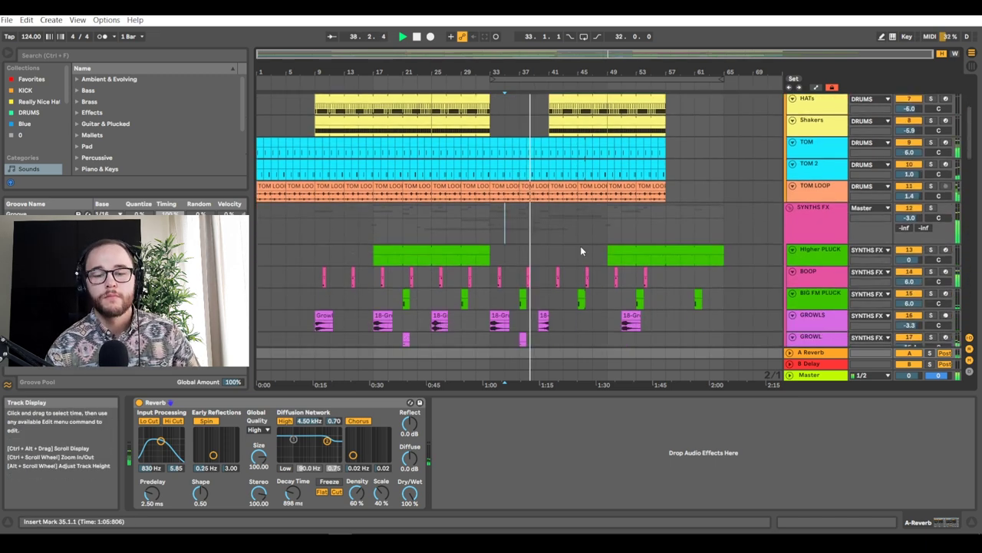
{"action": "scroll", "coordinate": [580, 250], "scroll_direction": "down", "scroll_amount": 3}
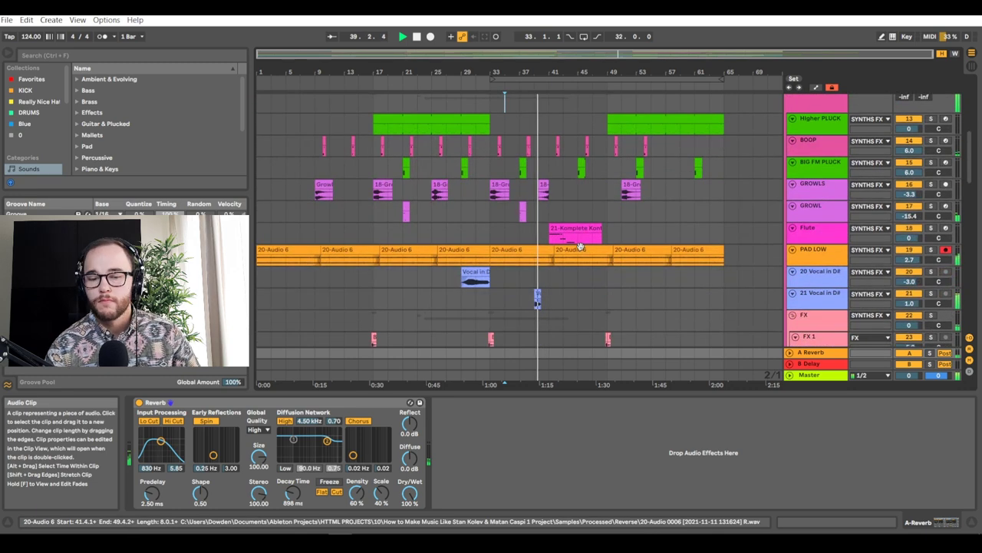
{"action": "scroll", "coordinate": [580, 247], "scroll_direction": "down", "scroll_amount": 2}
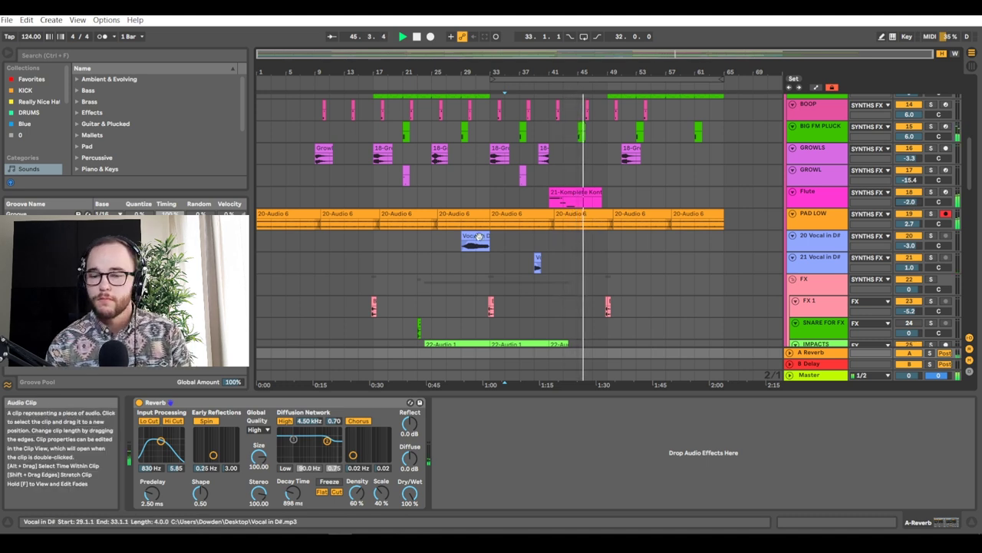
{"action": "left_click", "coordinate": [723, 263]}
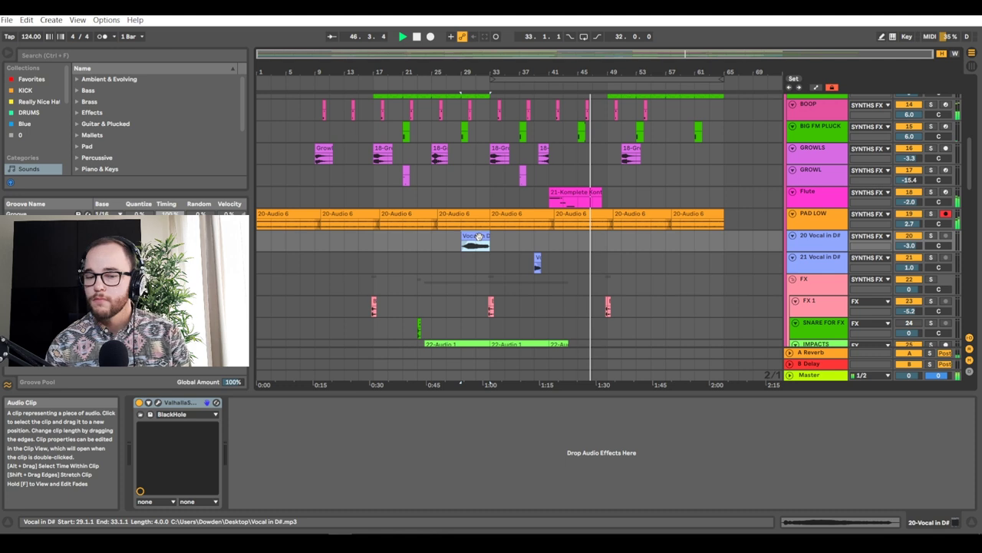
{"action": "left_click", "coordinate": [587, 194]}
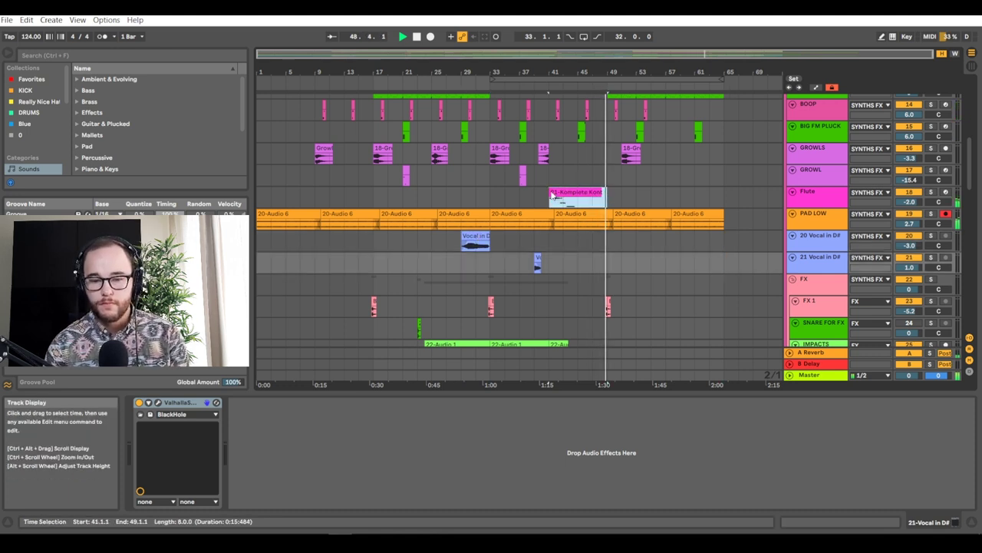
{"action": "key", "text": "ctrl+d"}
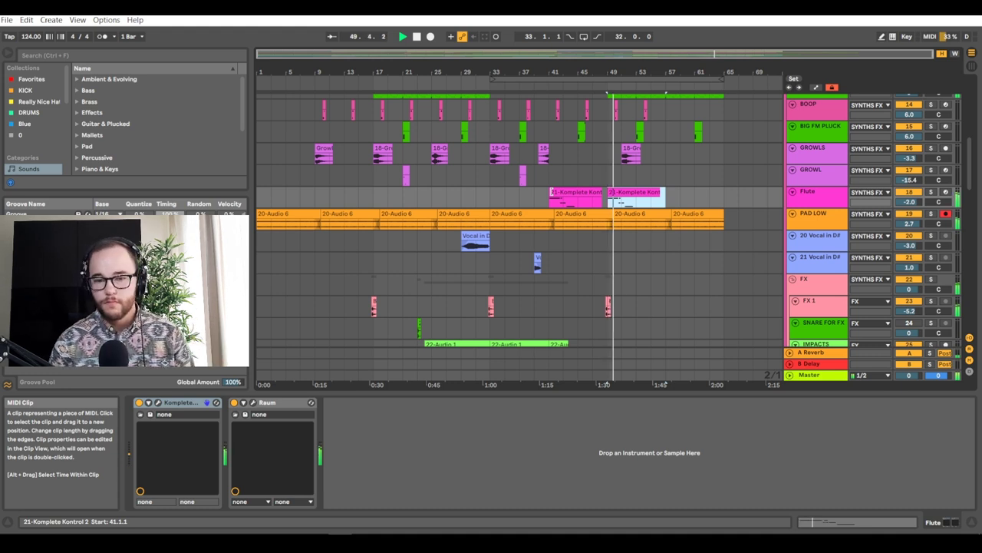
- Transpose the long final note in the Flute clip at bar 49 up one octave
{"action": "double_click", "coordinate": [629, 191]}
{"action": "scroll", "coordinate": [516, 416], "scroll_direction": "down", "scroll_amount": 3}
{"action": "left_click", "coordinate": [548, 439]}
{"action": "key", "text": "shift+Up"}
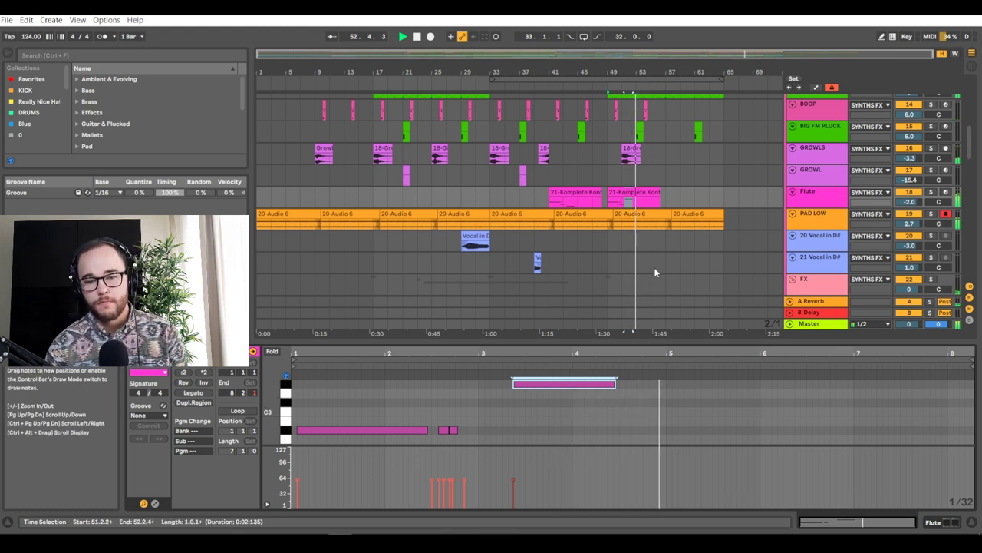
{"action": "left_click", "coordinate": [597, 183]}
- Duplicate the Flute section spanning bars 41 to 53 and shift the copy to start at bar 57
{"action": "left_click", "coordinate": [638, 203]}
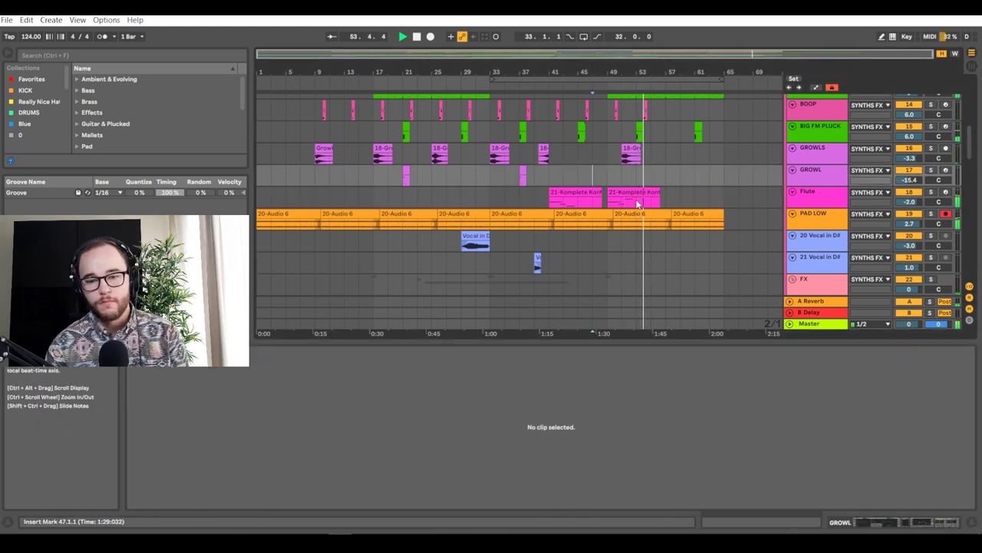
{"action": "left_click_drag", "start_coordinate": [637, 203], "coordinate": [559, 199]}
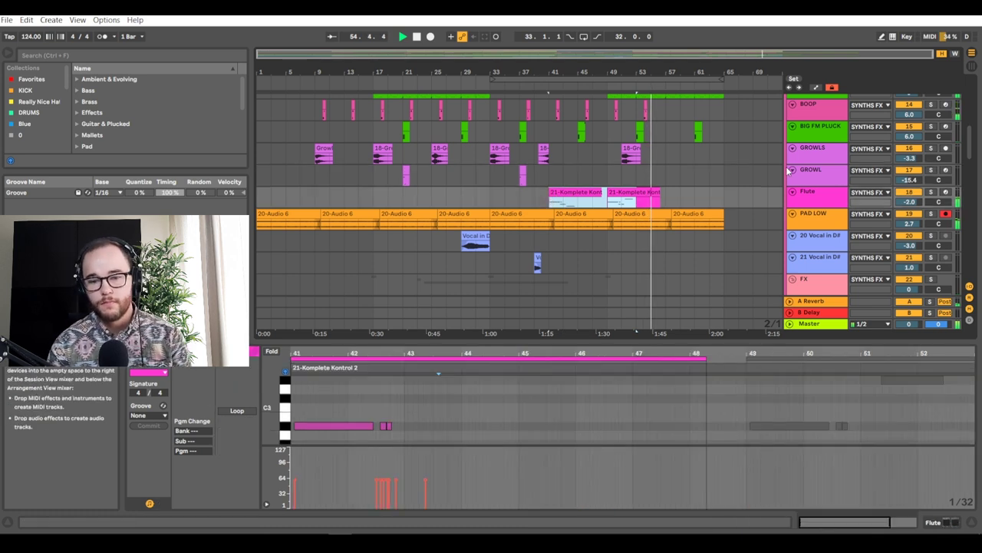
{"action": "key", "text": "ctrl+d"}
{"action": "key", "text": "Right"}
{"action": "key", "text": "Right"}
{"action": "key", "text": "Right"}
{"action": "key", "text": "Left"}
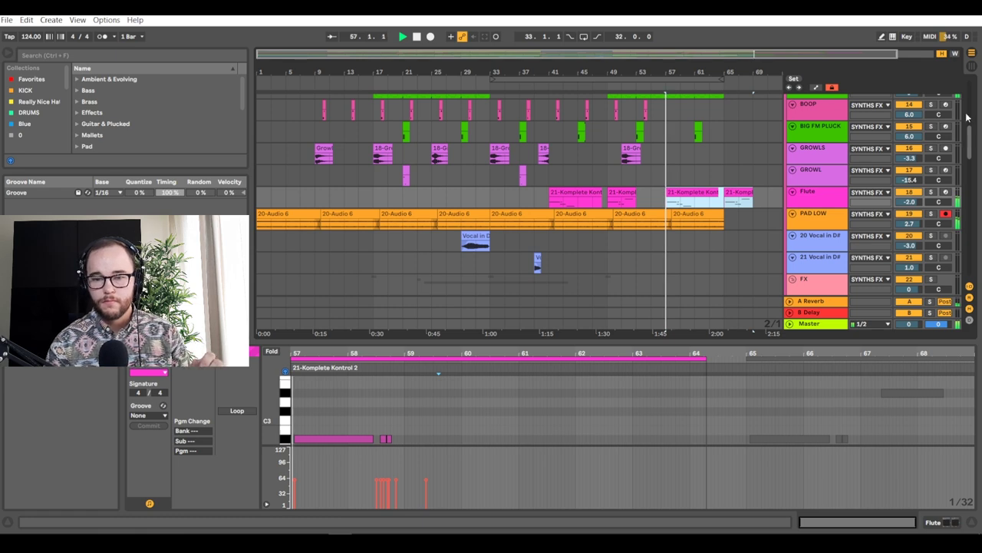
- Extend the second Higher PLUCK section to end at bar 71 and show the automation lanes
{"action": "scroll", "coordinate": [967, 117], "scroll_direction": "up", "scroll_amount": 10}
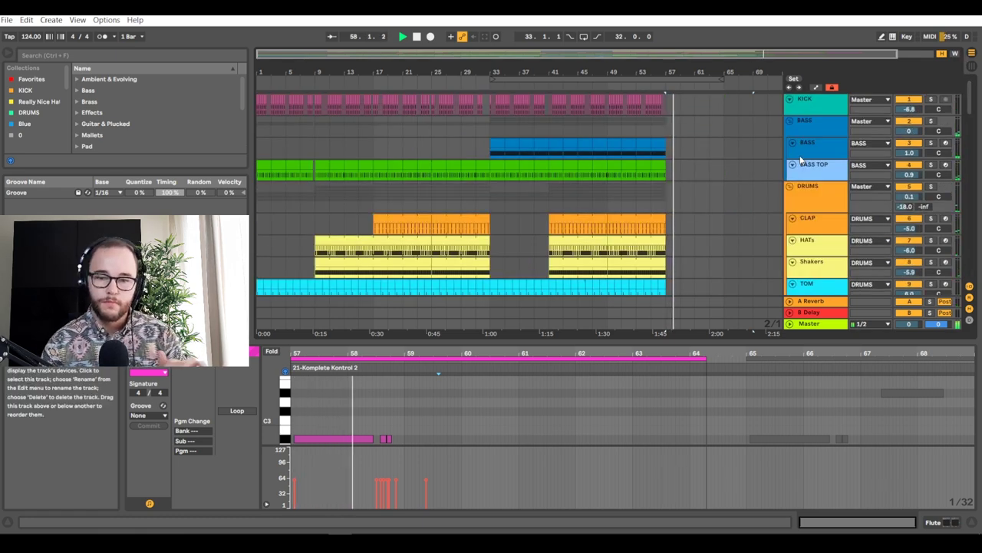
{"action": "scroll", "coordinate": [704, 219], "scroll_direction": "down", "scroll_amount": 3}
{"action": "scroll", "coordinate": [703, 220], "scroll_direction": "down", "scroll_amount": 3}
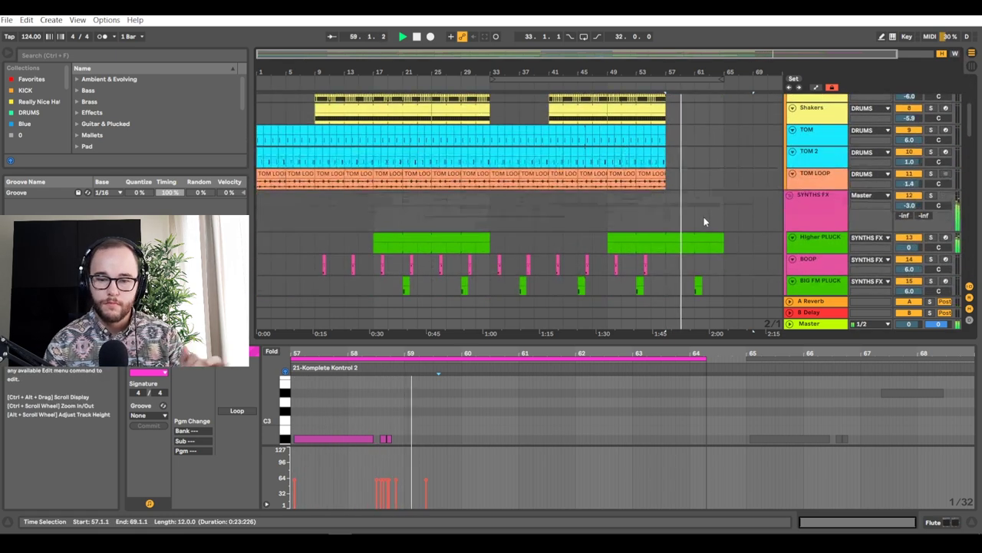
{"action": "scroll", "coordinate": [704, 221], "scroll_direction": "down", "scroll_amount": 3}
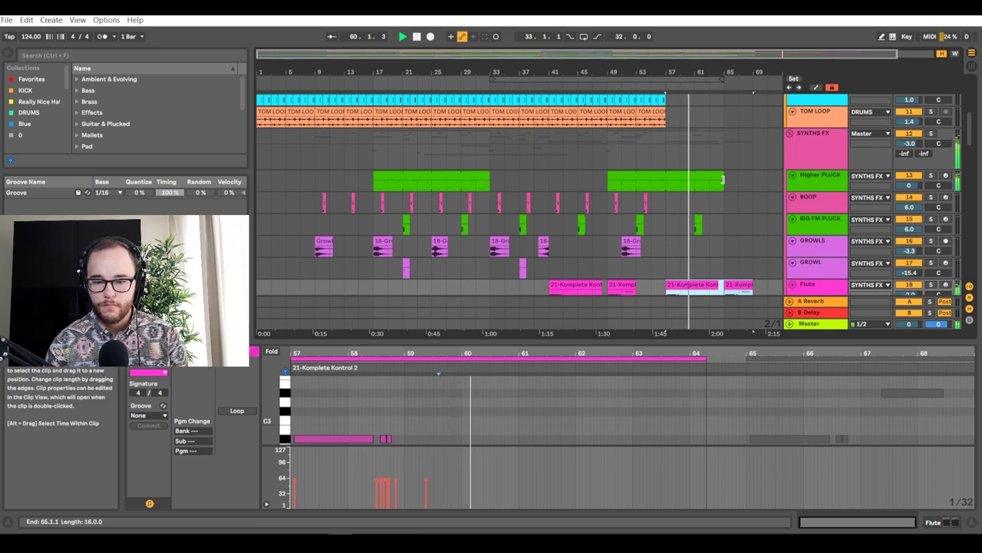
{"action": "left_click_drag", "start_coordinate": [723, 179], "coordinate": [768, 180]}
{"action": "key", "text": "a"}
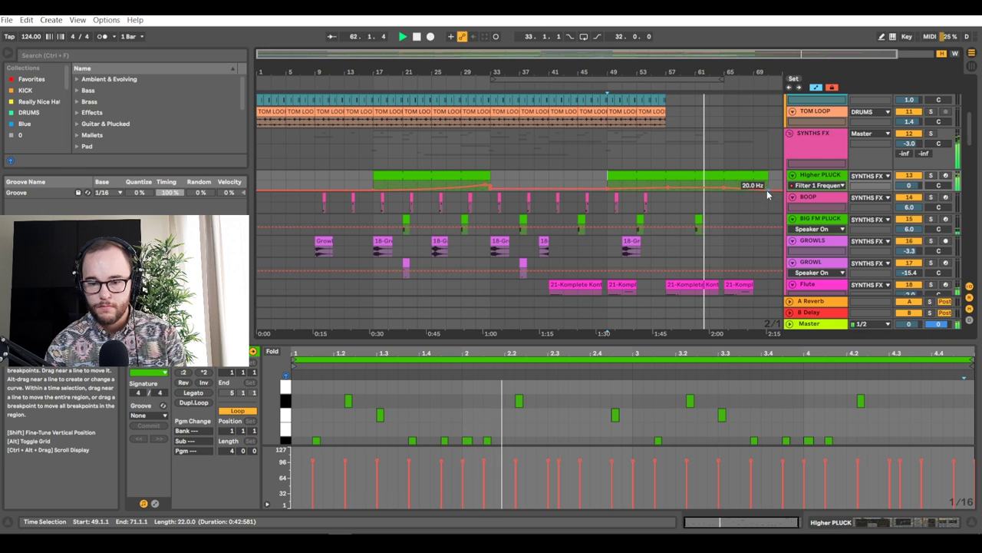
{"action": "scroll", "coordinate": [724, 294], "scroll_direction": "down", "scroll_amount": 1}
{"action": "left_click", "coordinate": [717, 266]}
{"action": "key", "text": "Delete"}
{"action": "key", "text": "ctrl+z"}
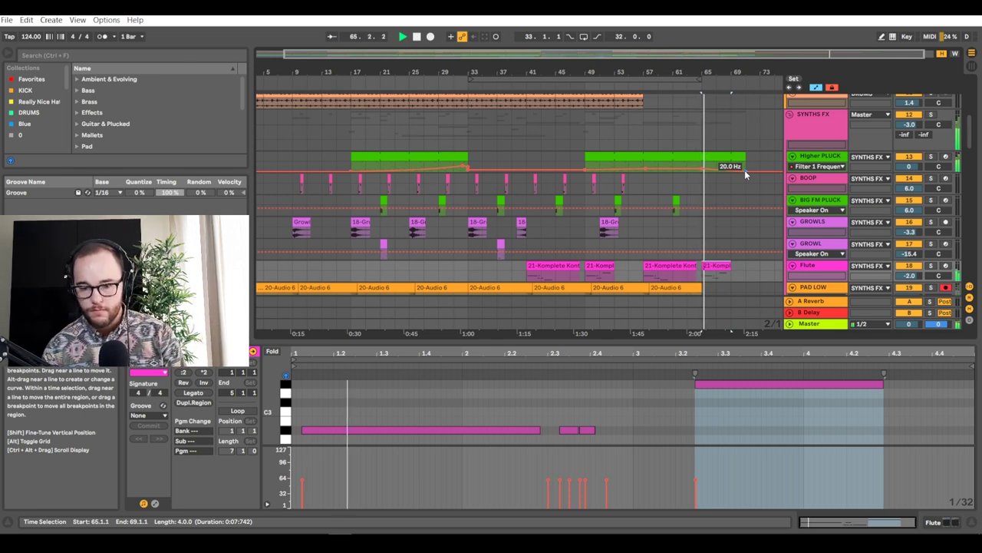
- Copy the short GROWLS clip that ends at bar 41 so the copy ends at bar 73
{"action": "scroll", "coordinate": [745, 175], "scroll_direction": "down", "scroll_amount": 2}
{"action": "scroll", "coordinate": [744, 175], "scroll_direction": "down", "scroll_amount": 2}
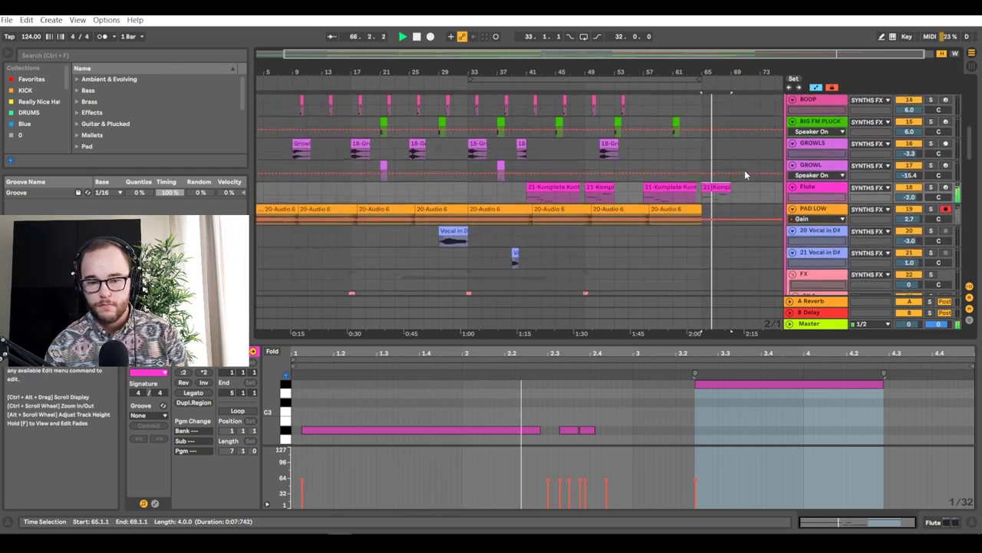
{"action": "left_click", "coordinate": [522, 140]}
{"action": "left_click_drag", "start_coordinate": [521, 141], "coordinate": [755, 152]}
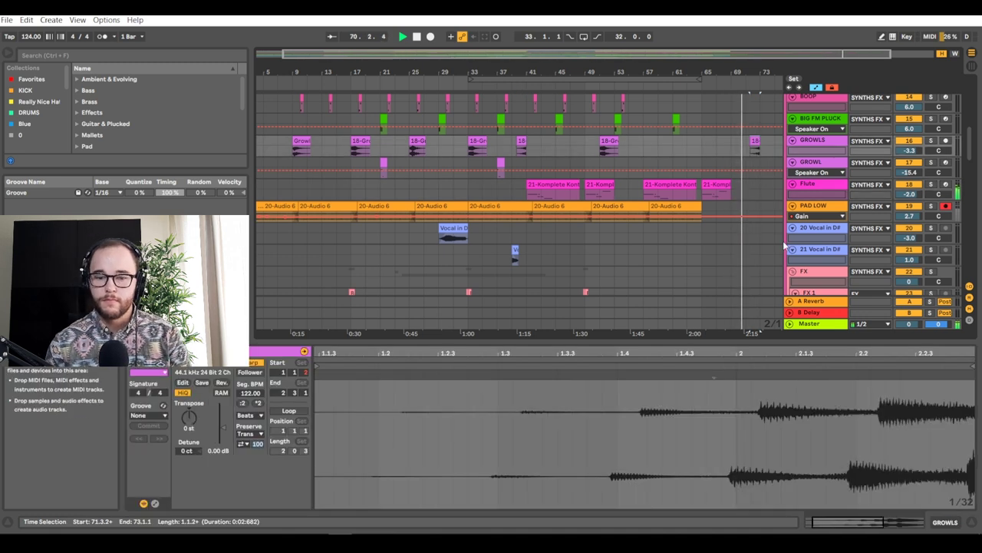